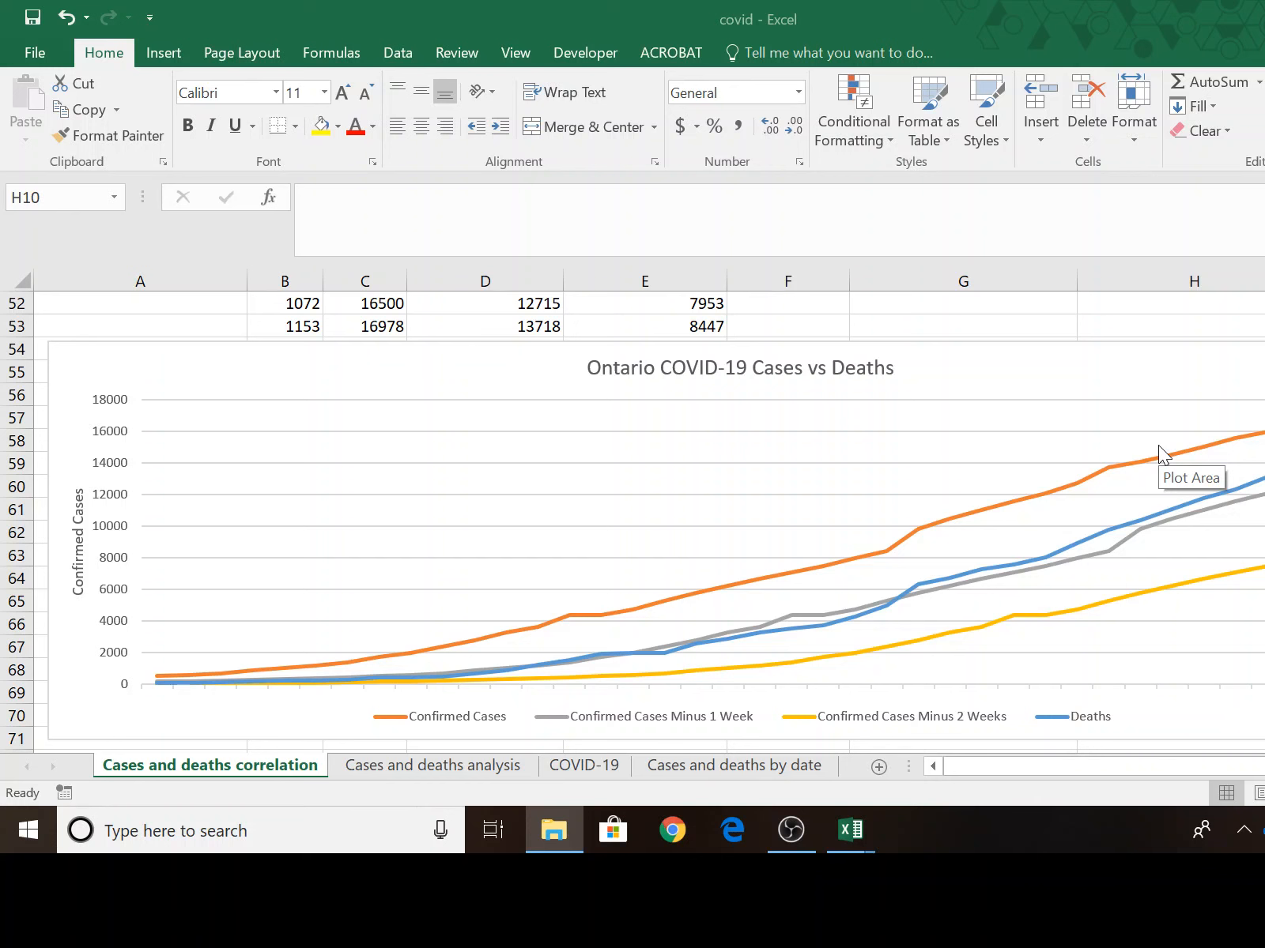
Move the Ontario COVID-19 Cases vs Deaths chart down to start at about row 61, leaving empty rows below the data.
scroll(1097, 512, "up", 4)
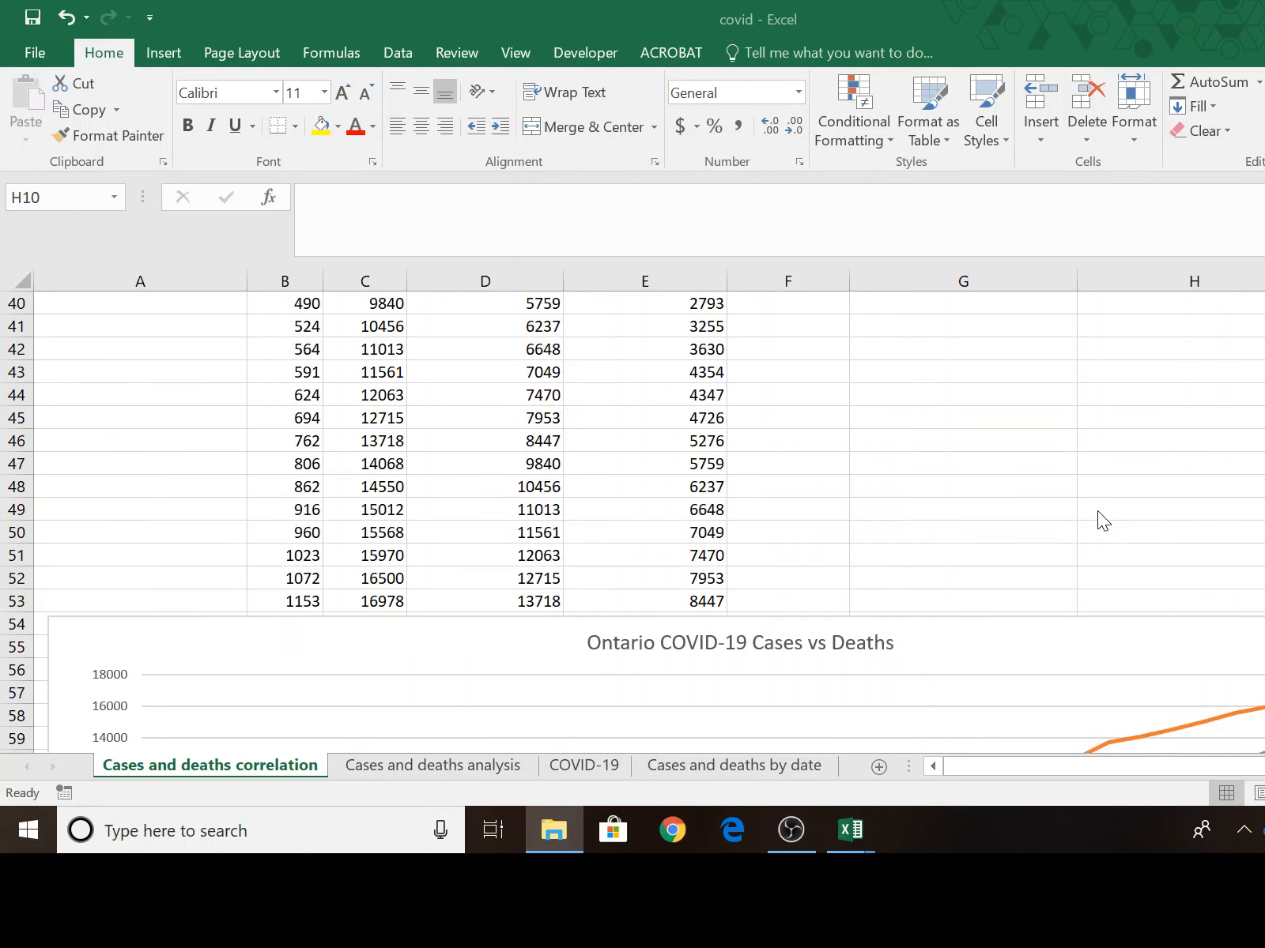
scroll(1111, 512, "up", 5)
scroll(1111, 514, "down", 4)
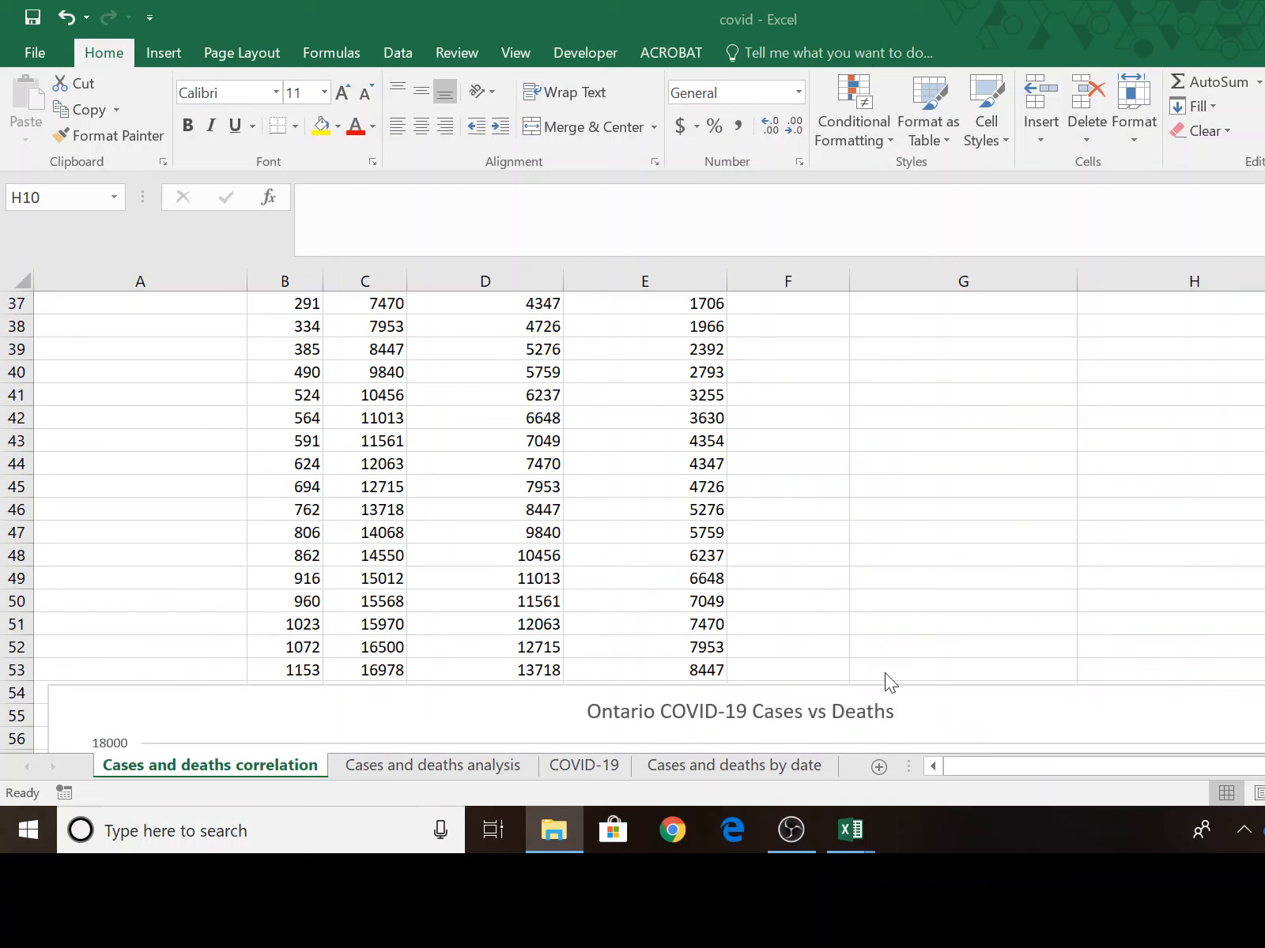
scroll(1023, 597, "down", 3)
left_click(944, 487)
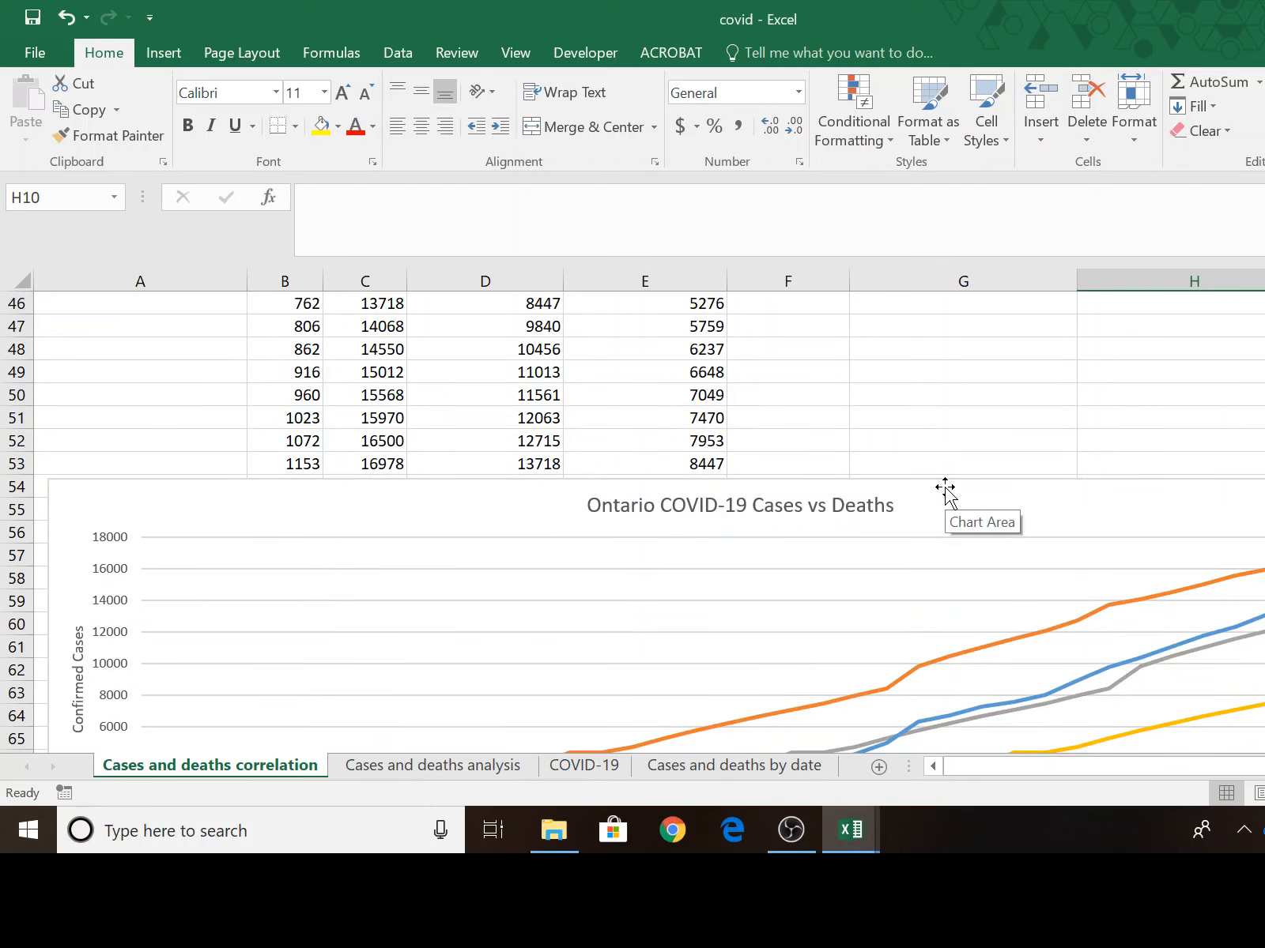
left_click_drag(951, 490, 952, 653)
left_click(978, 551)
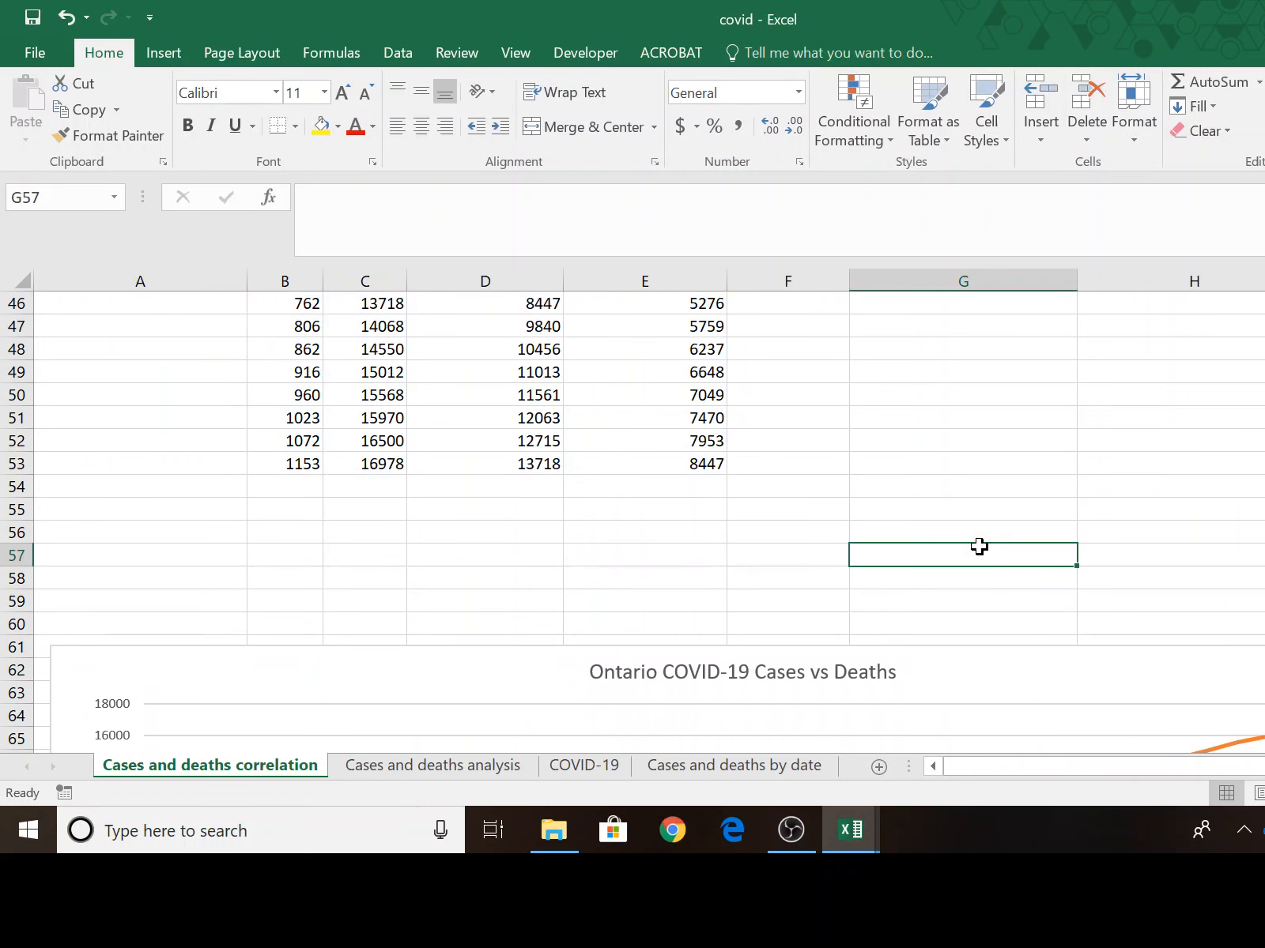
Examine the deaths, confirmed and lagged case columns from row 16 down to see which rows have complete data.
scroll(981, 549, "up", 9)
scroll(982, 548, "up", 6)
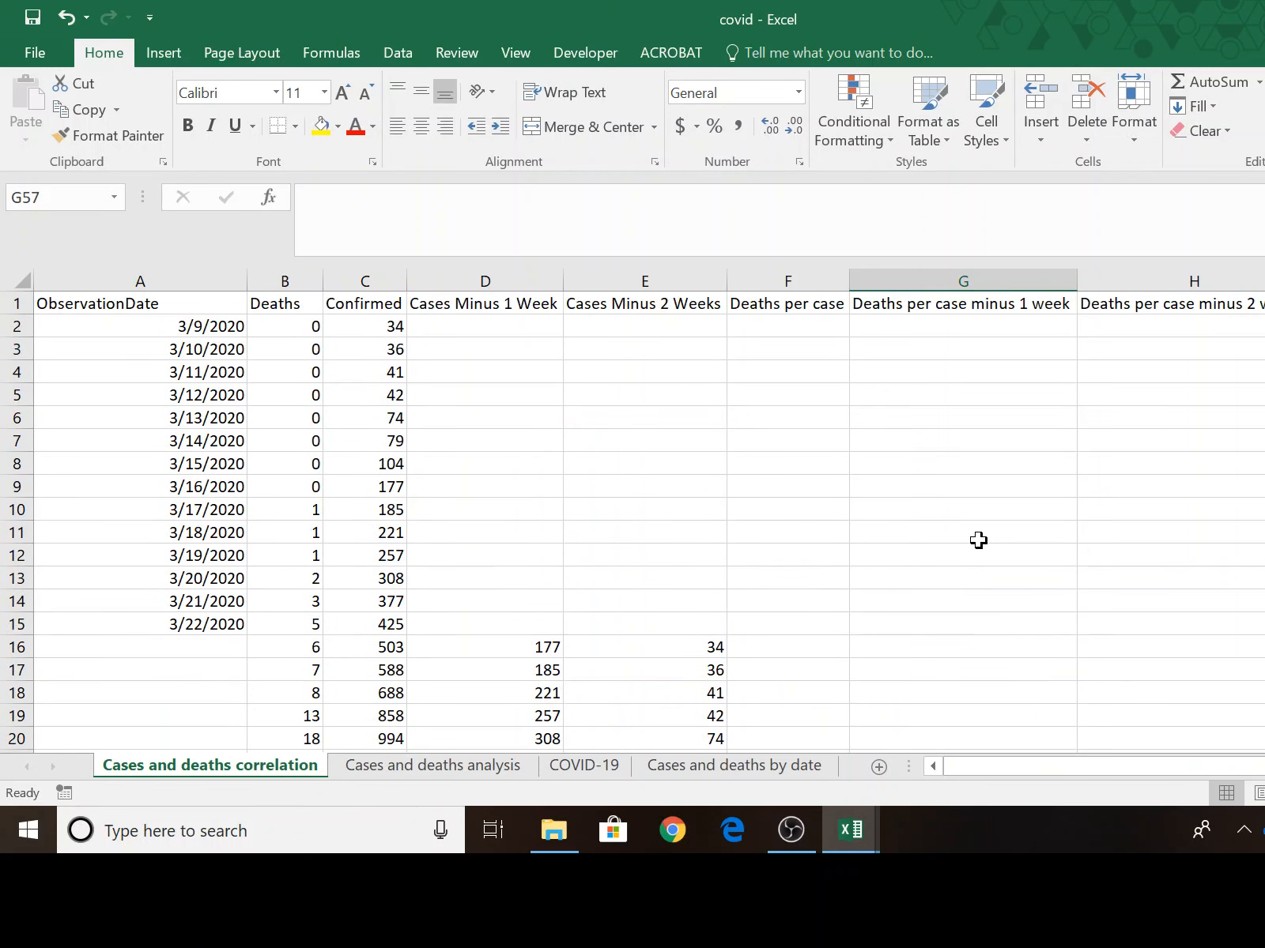
scroll(978, 537, "down", 5)
scroll(980, 526, "down", 5)
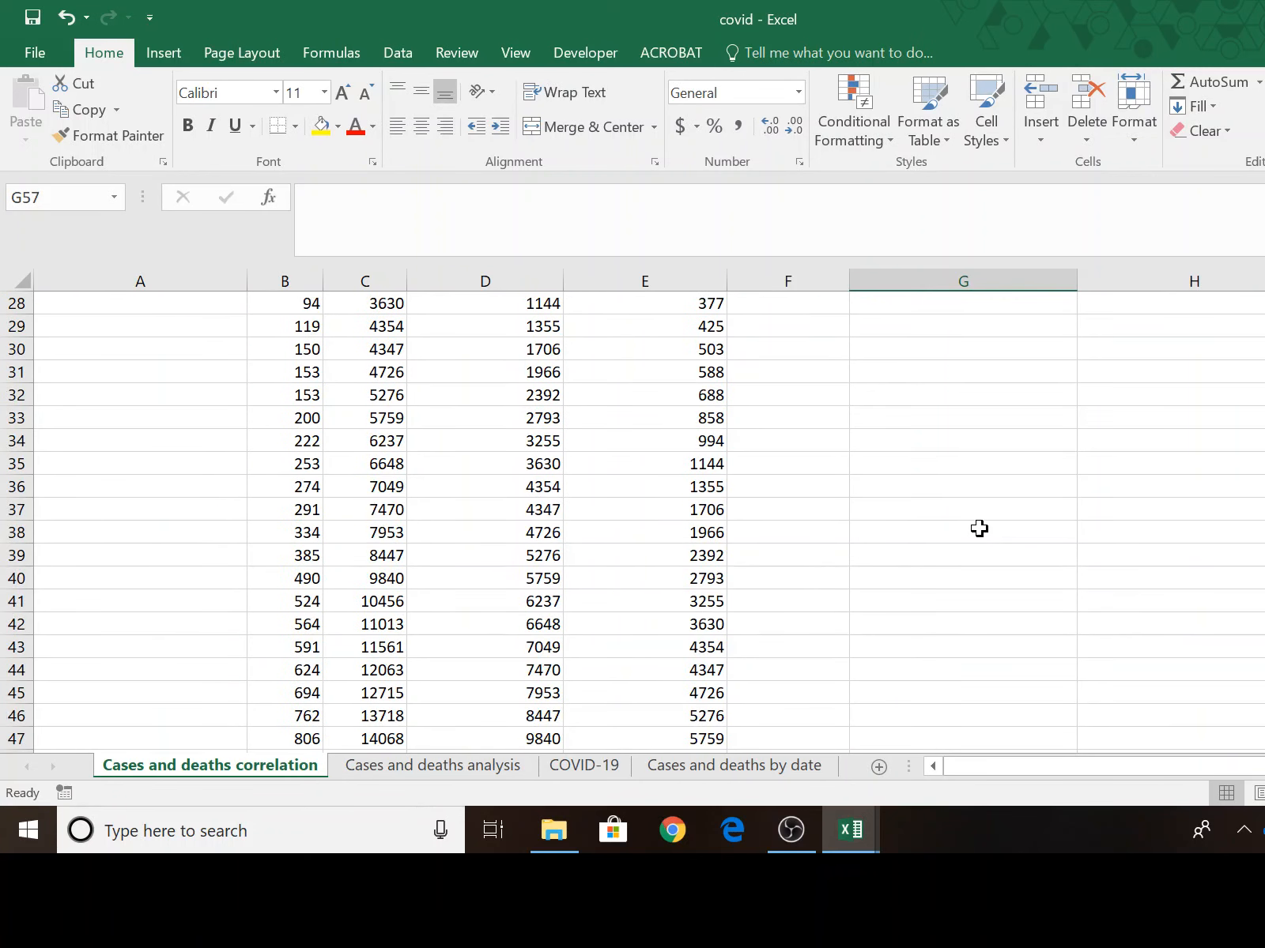
scroll(983, 522, "up", 7)
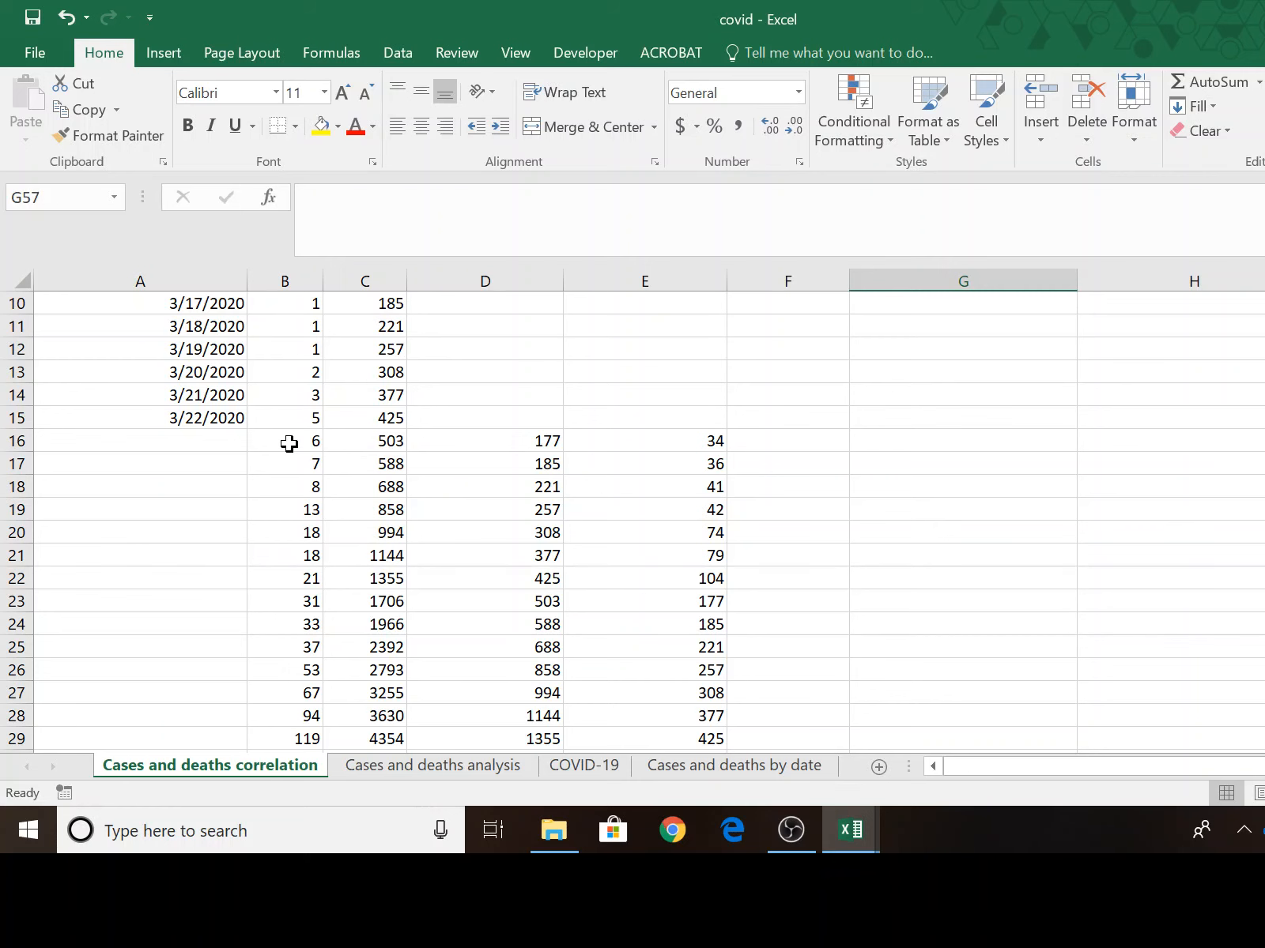
left_click_drag(289, 445, 705, 472)
scroll(982, 406, "down", 3)
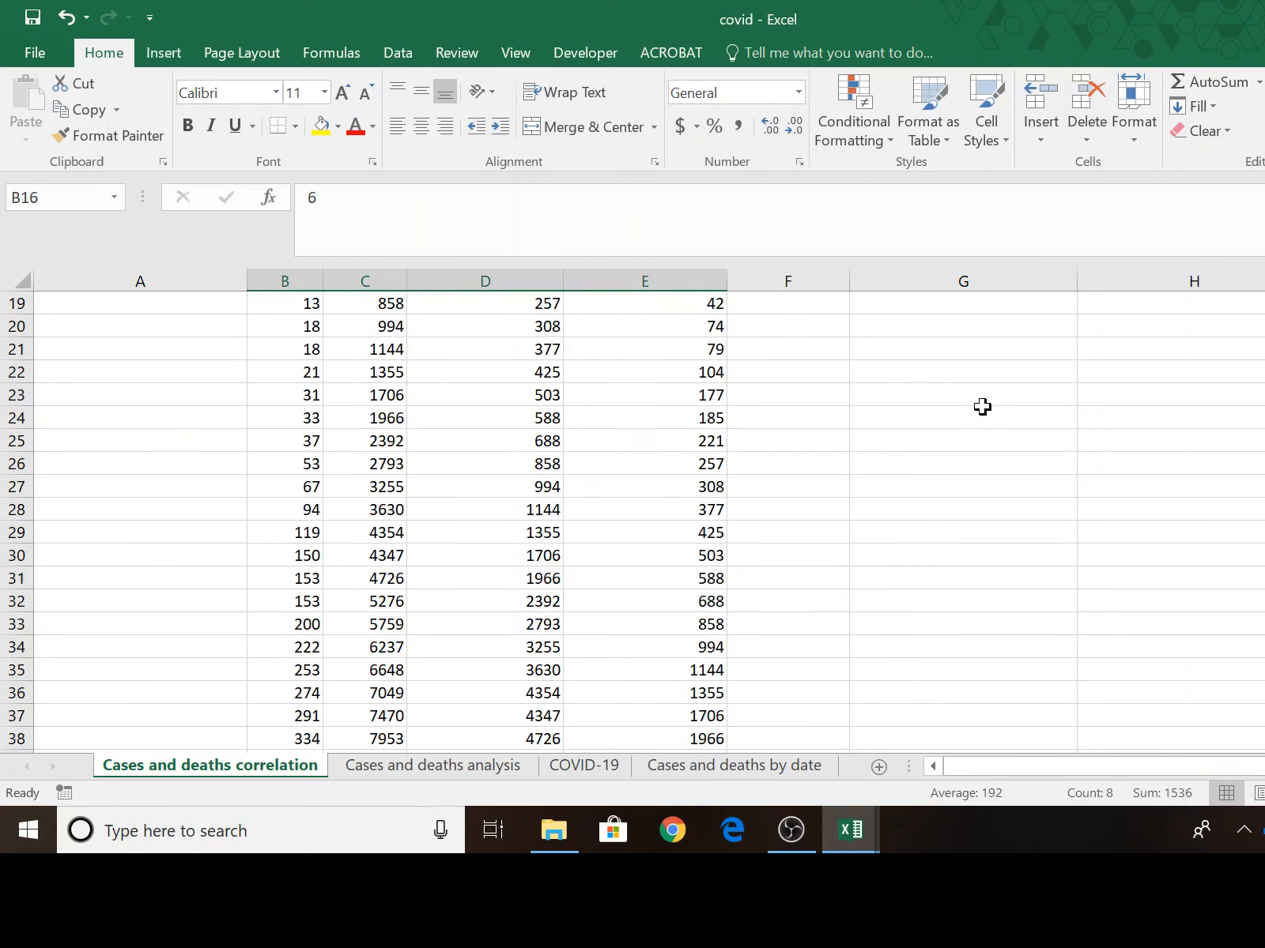
scroll(983, 405, "up", 3)
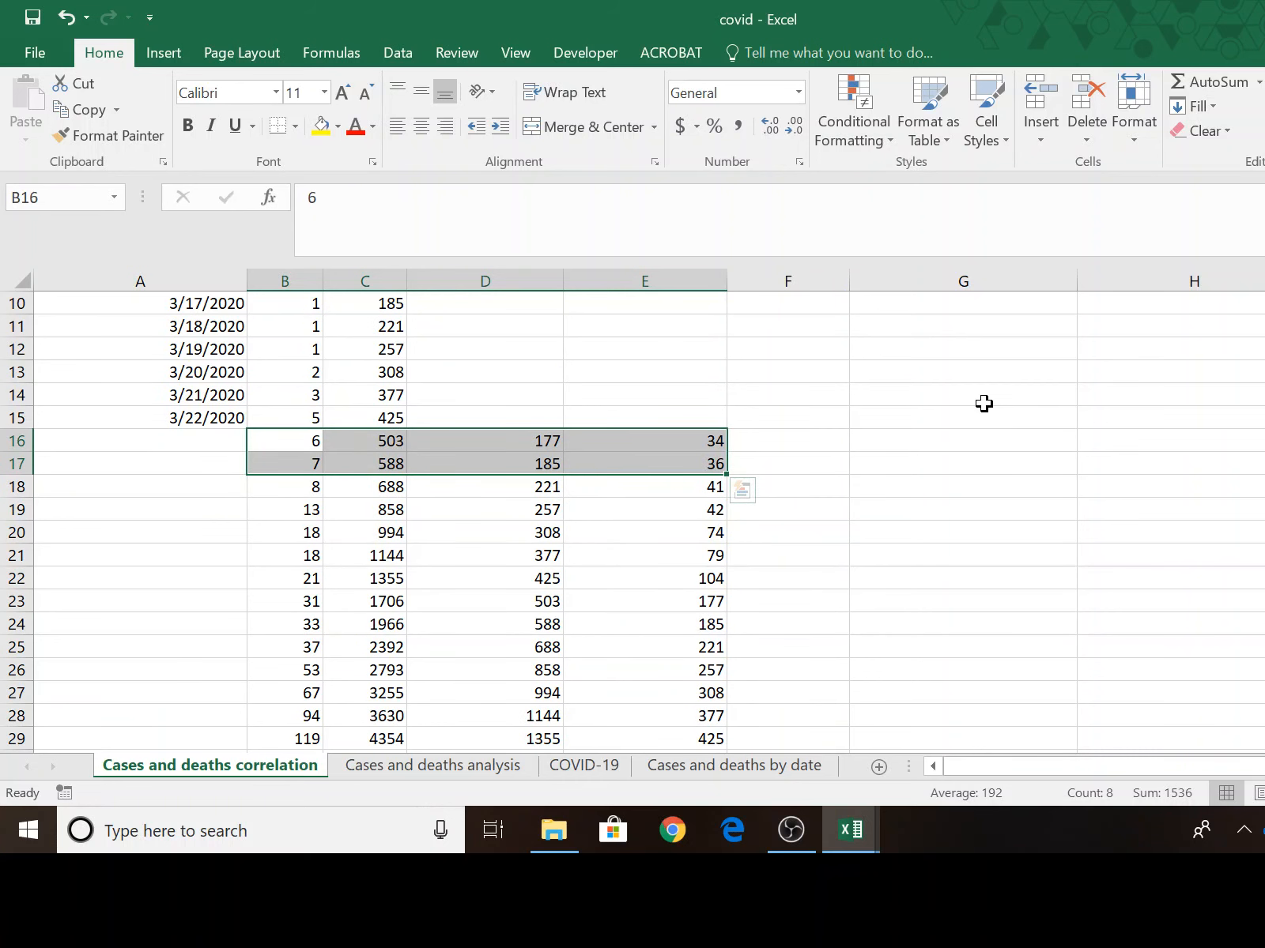
scroll(984, 397, "down", 9)
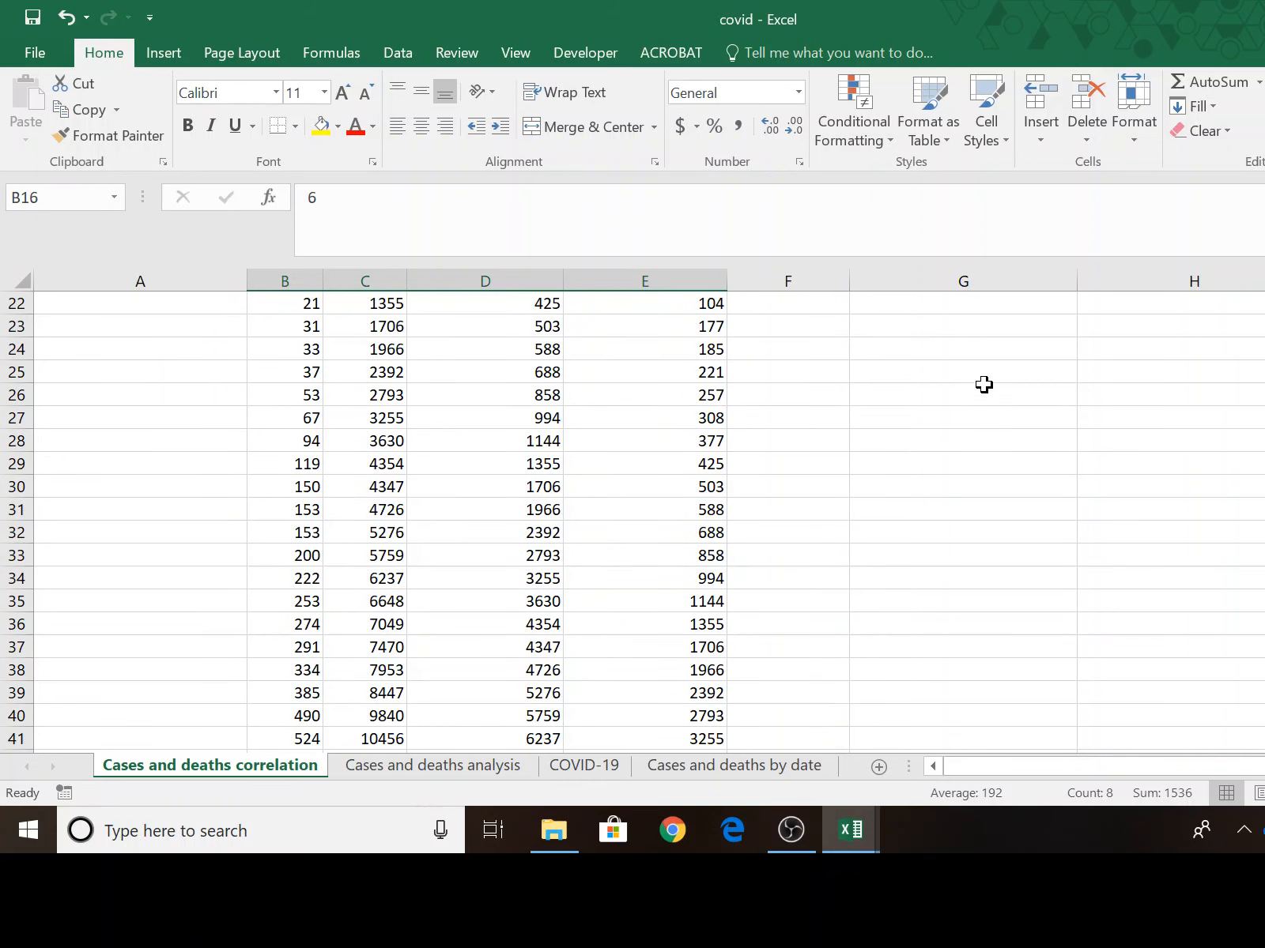
scroll(984, 384, "up", 9)
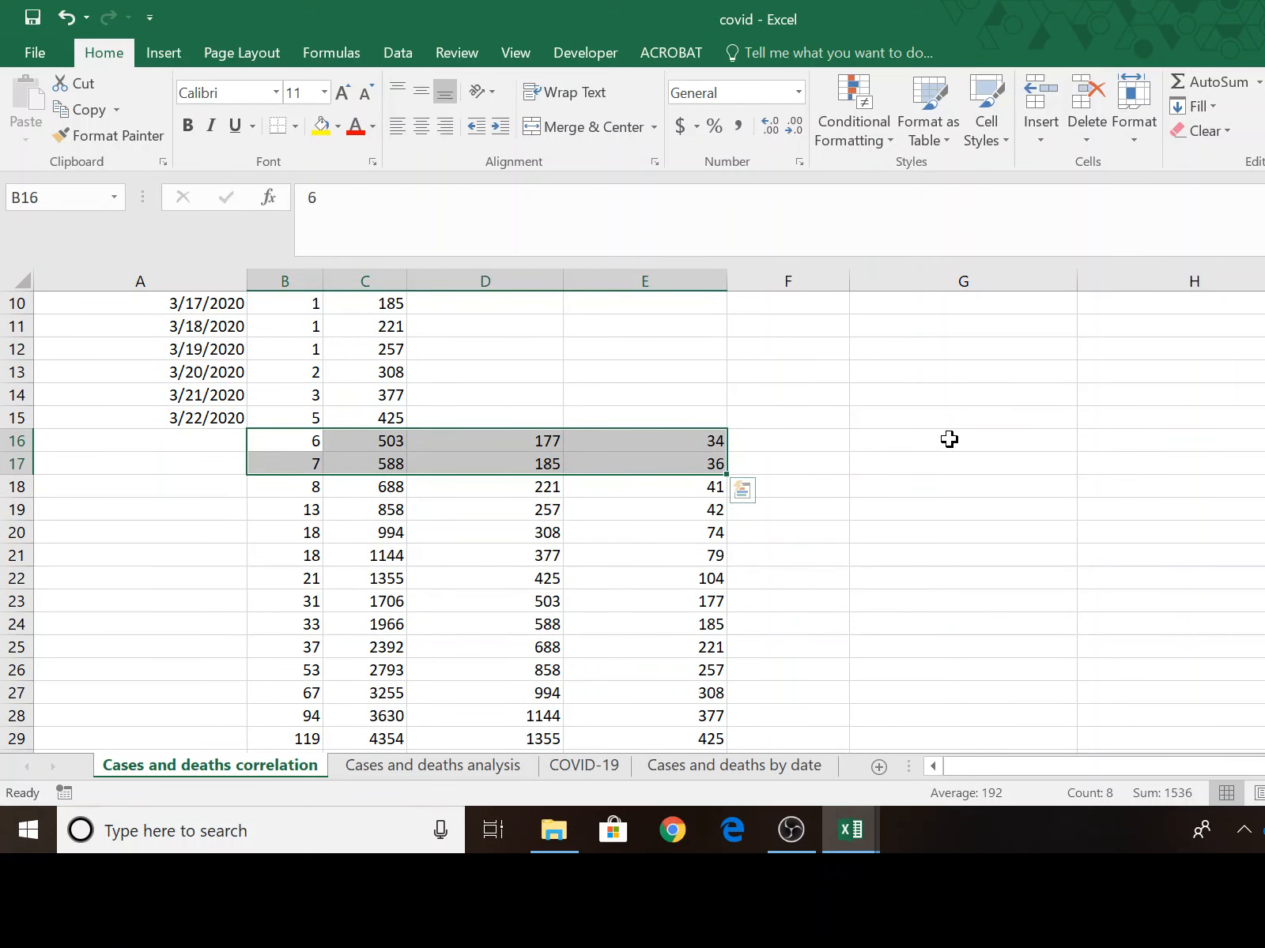
Enter a CORREL formula in G16 correlating the deaths in B16:B53 with the confirmed cases in C16:C53.
left_click(948, 439)
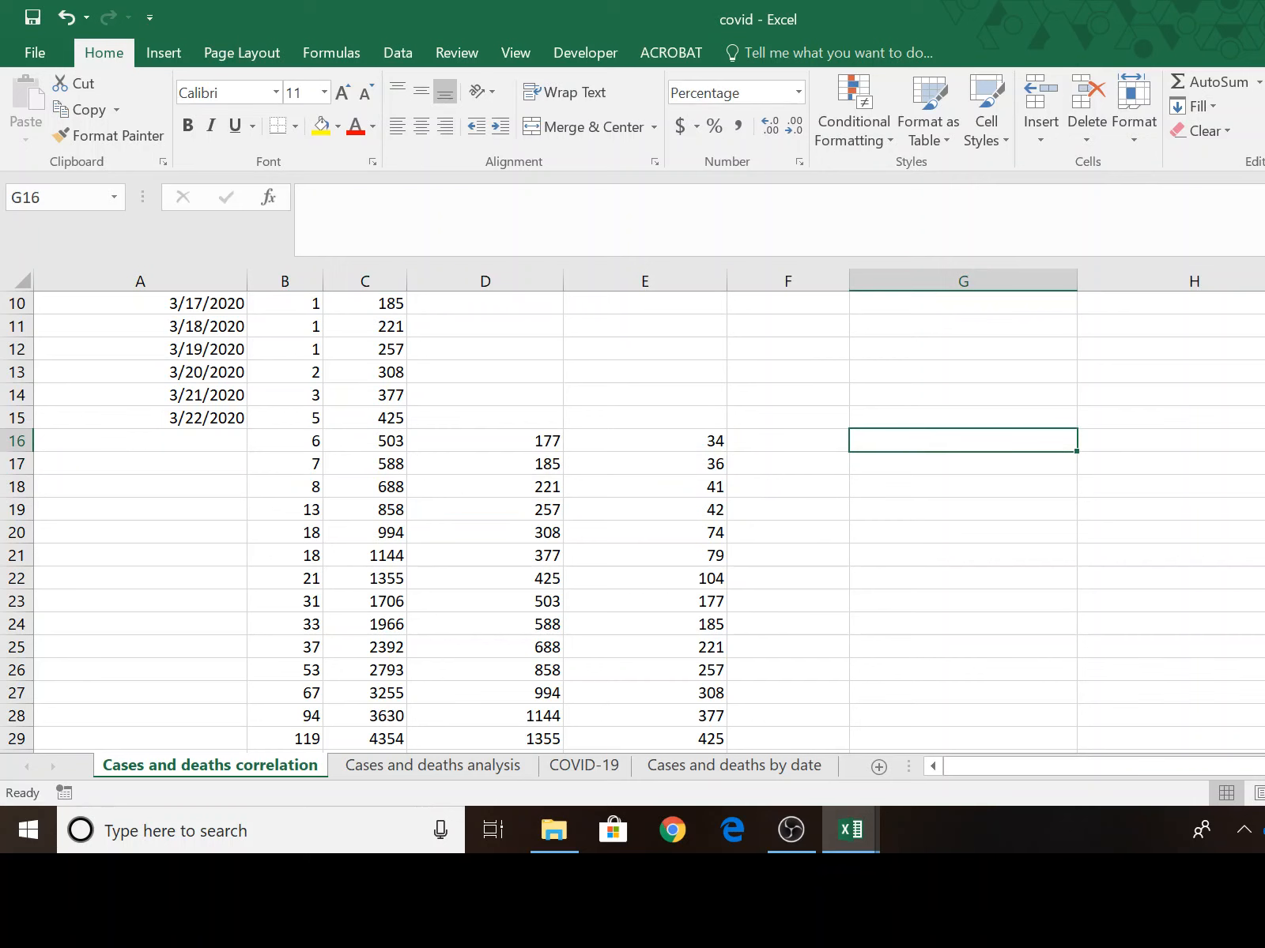
type("=cor")
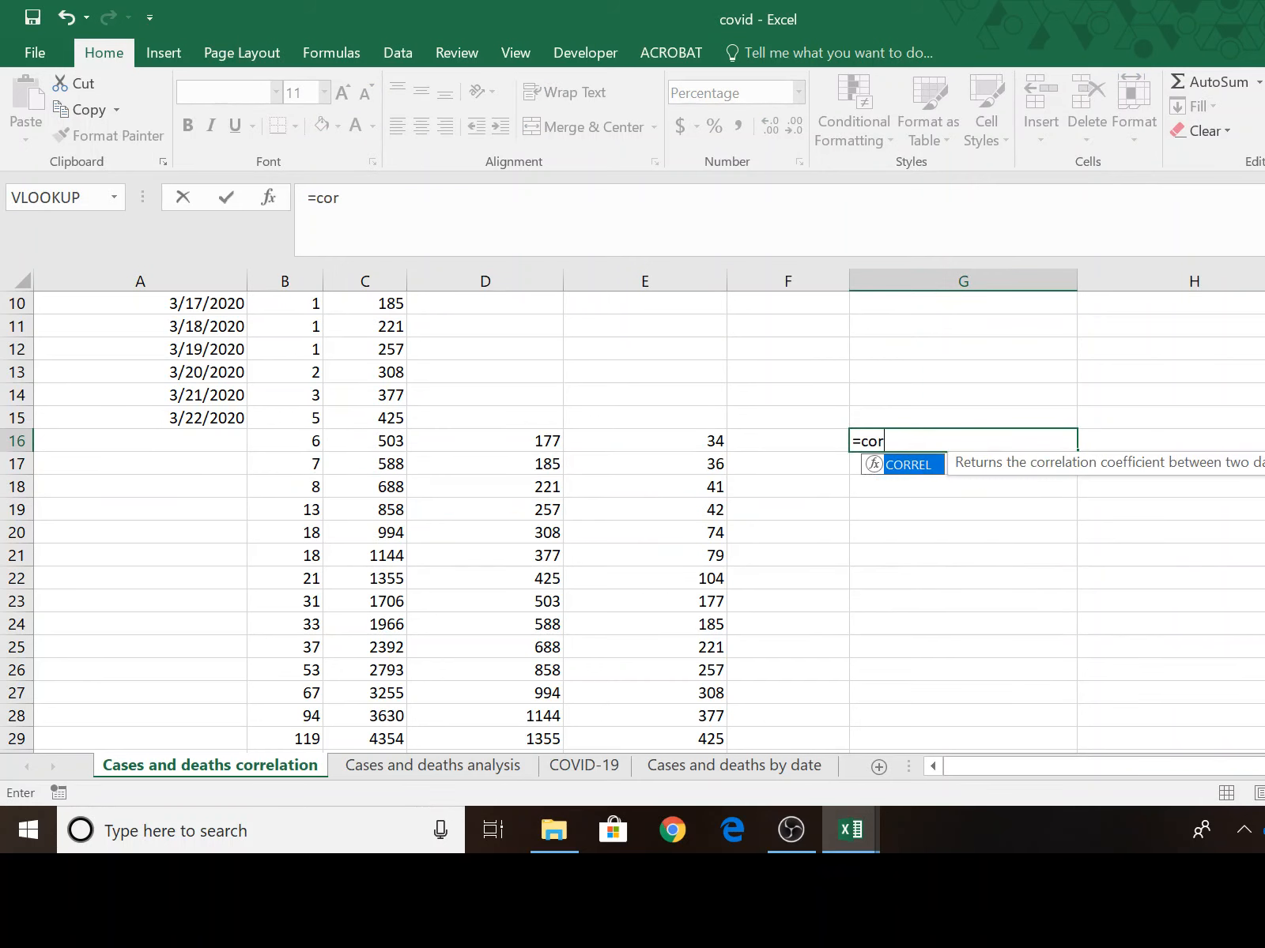
type("rel(")
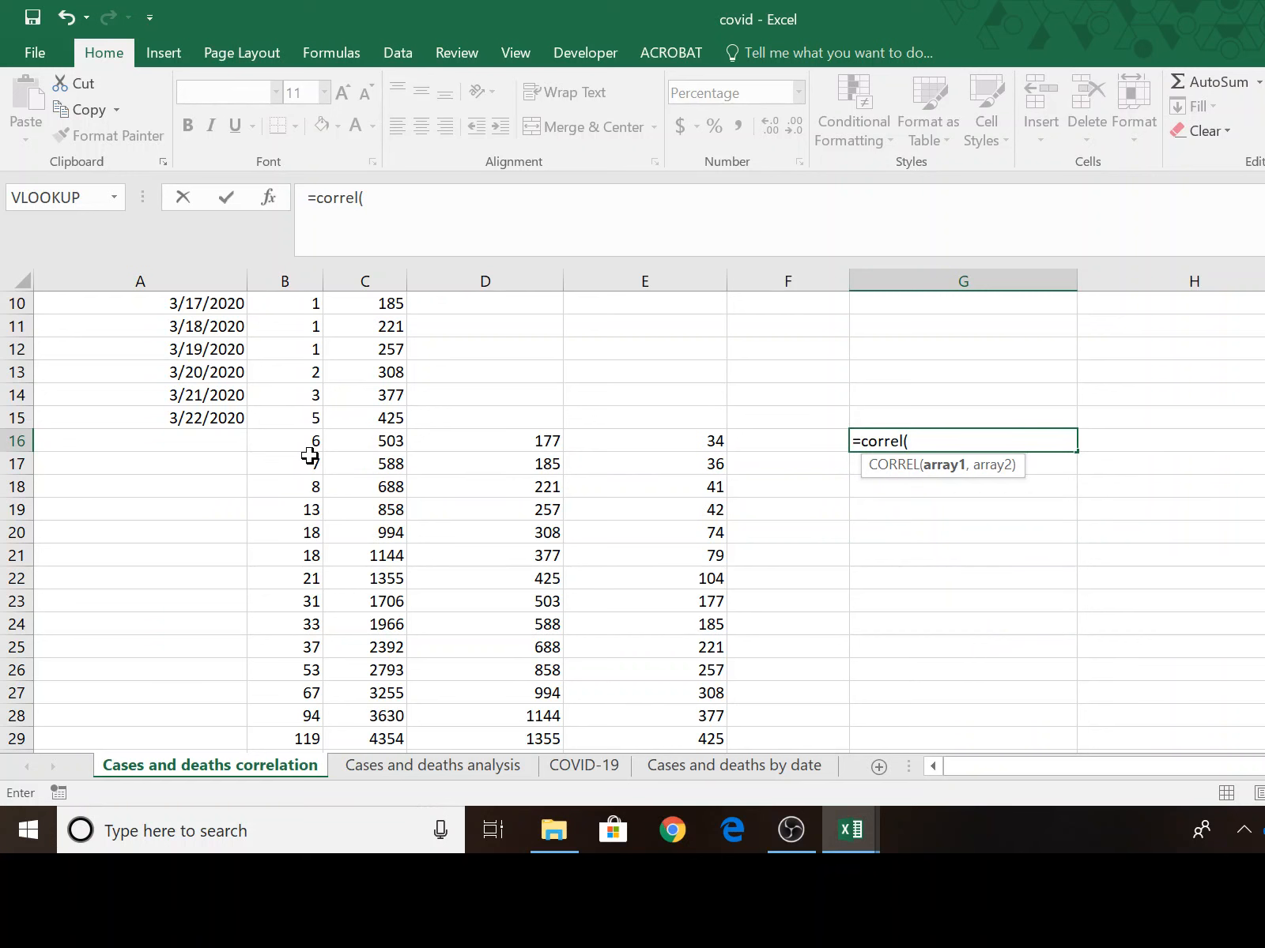
left_click_drag(305, 442, 289, 707)
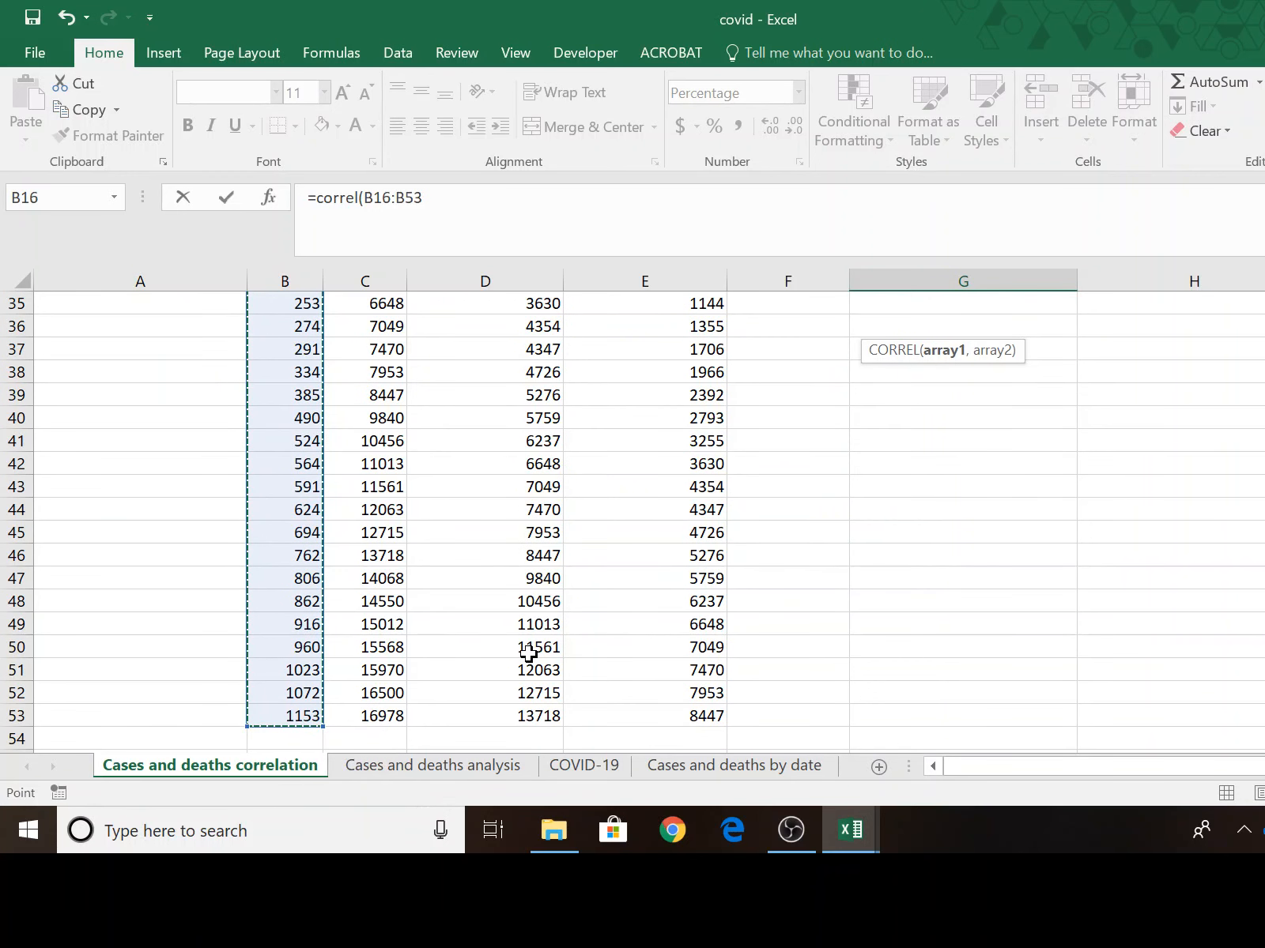
type(",")
scroll(1055, 675, "up", 10)
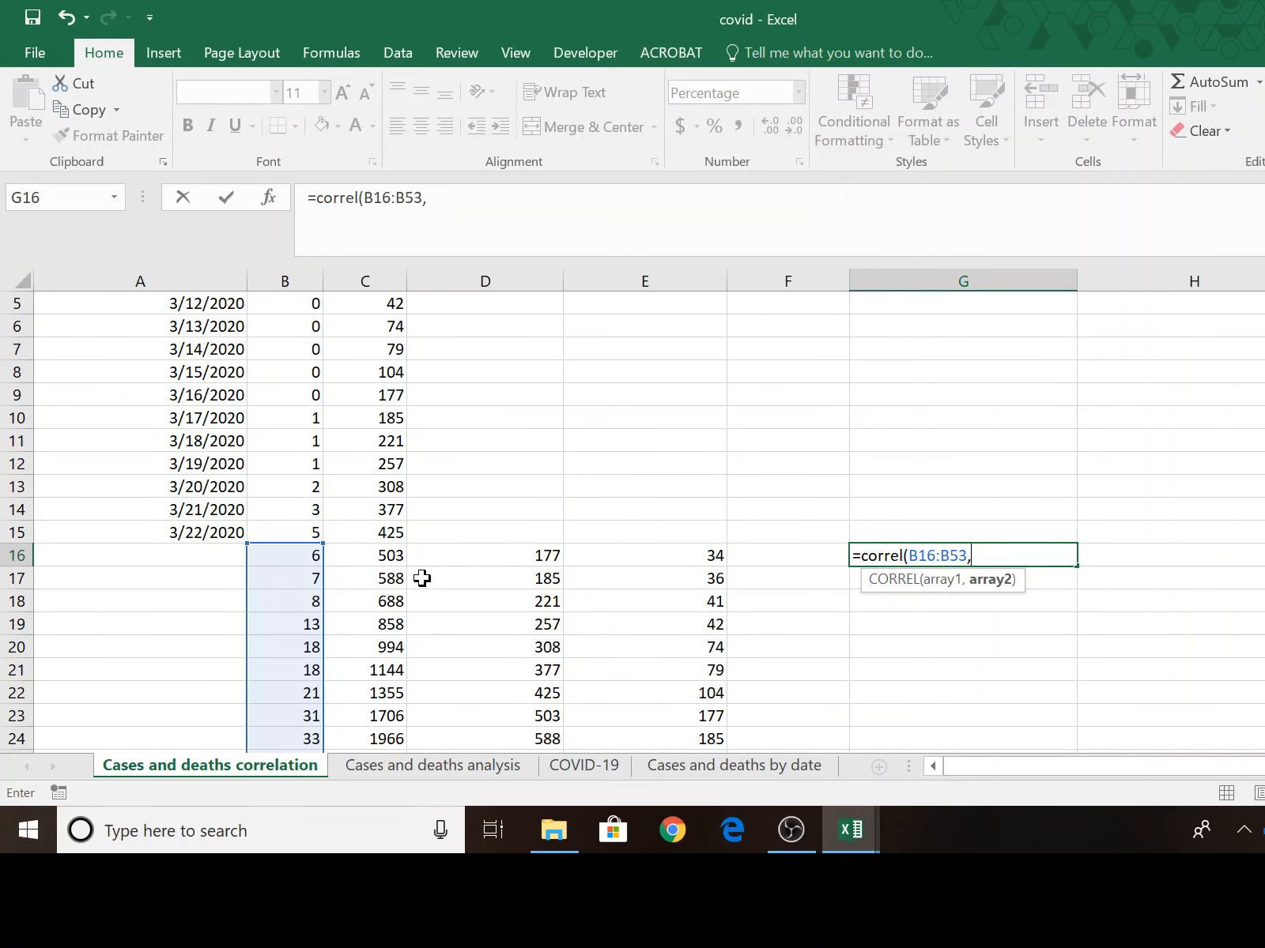
left_click_drag(366, 553, 375, 714)
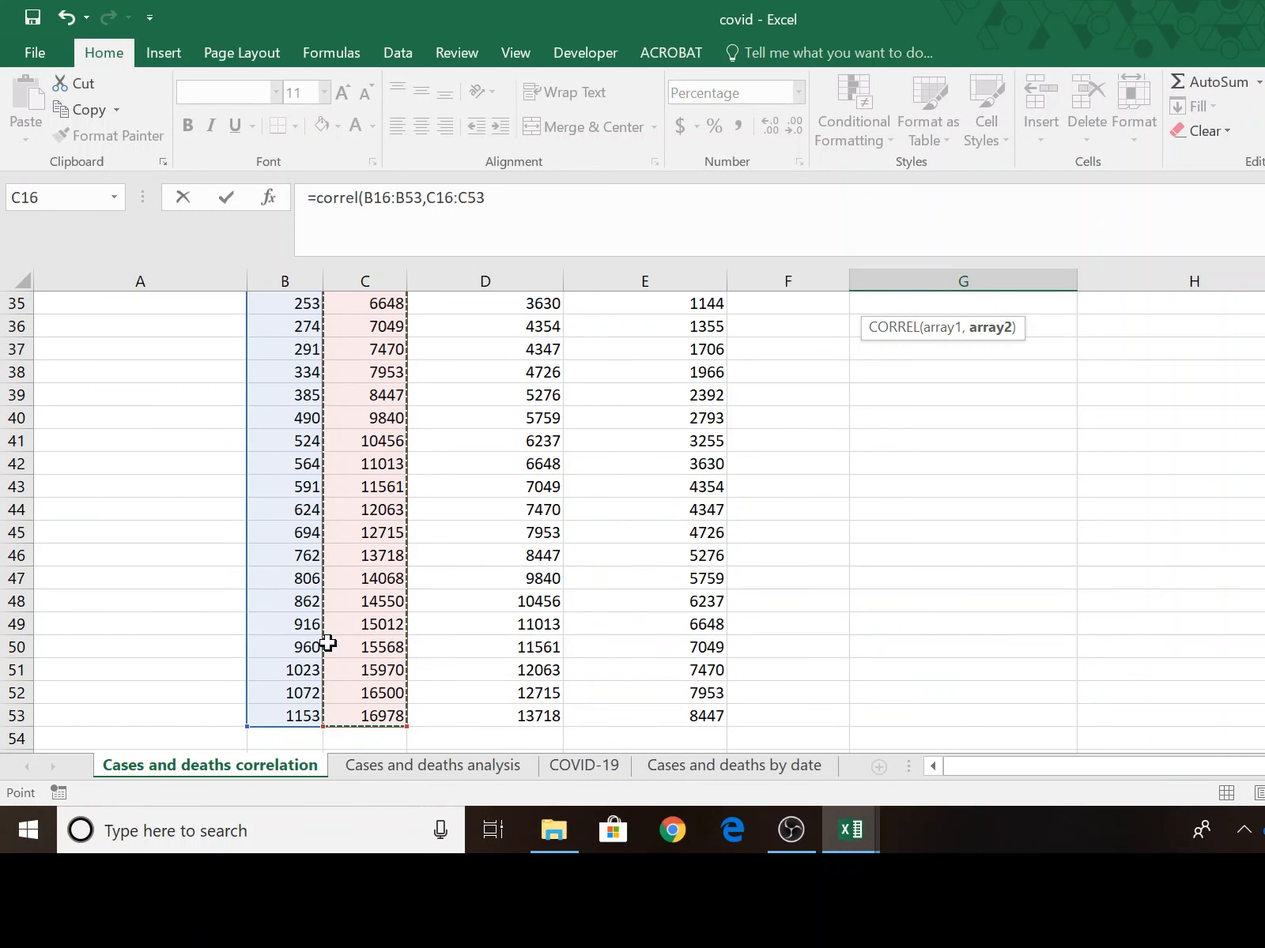
key("Return")
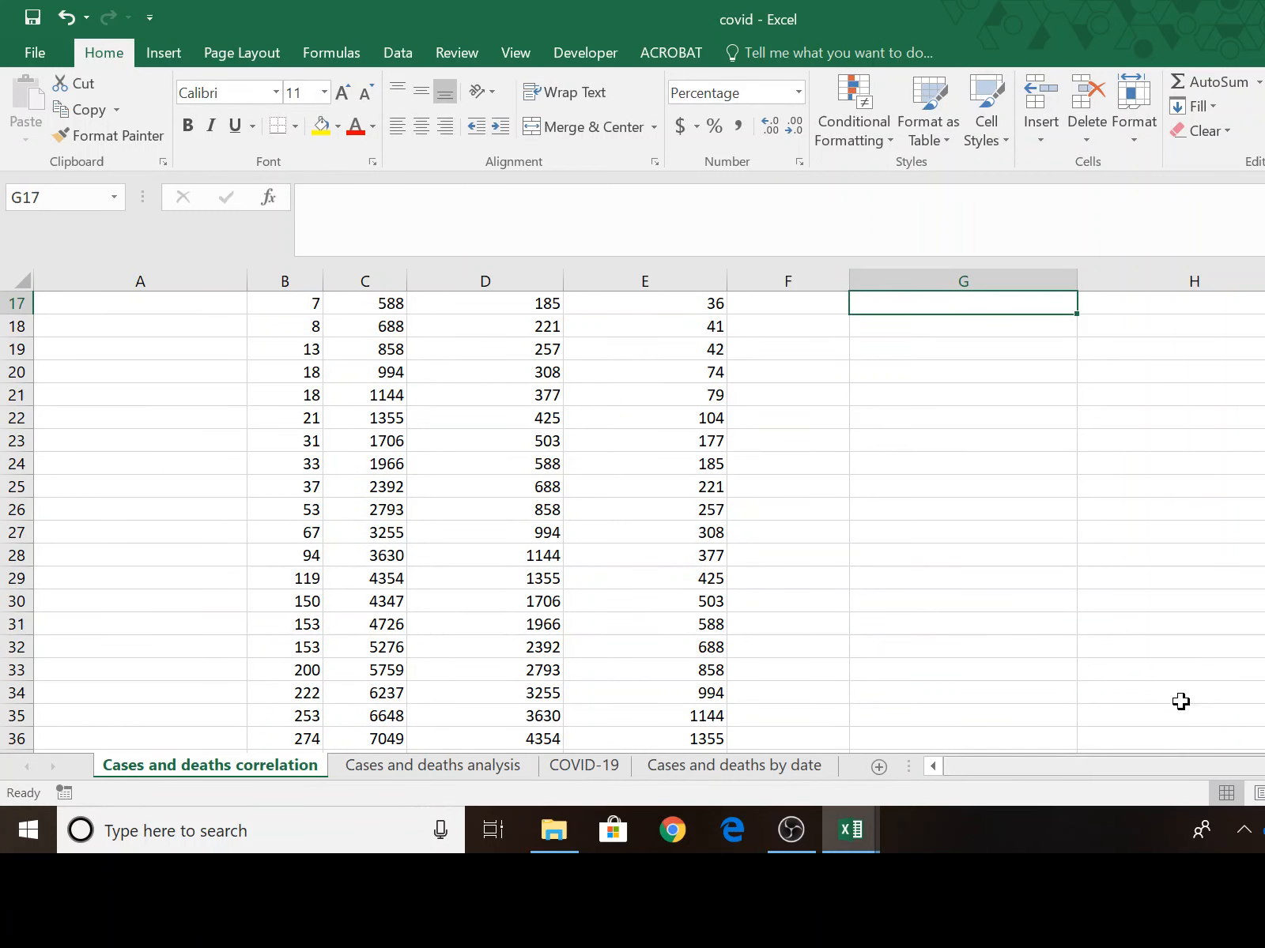
Format the correlation result in G16 as a Number with three decimal places.
scroll(1184, 572, "up", 1)
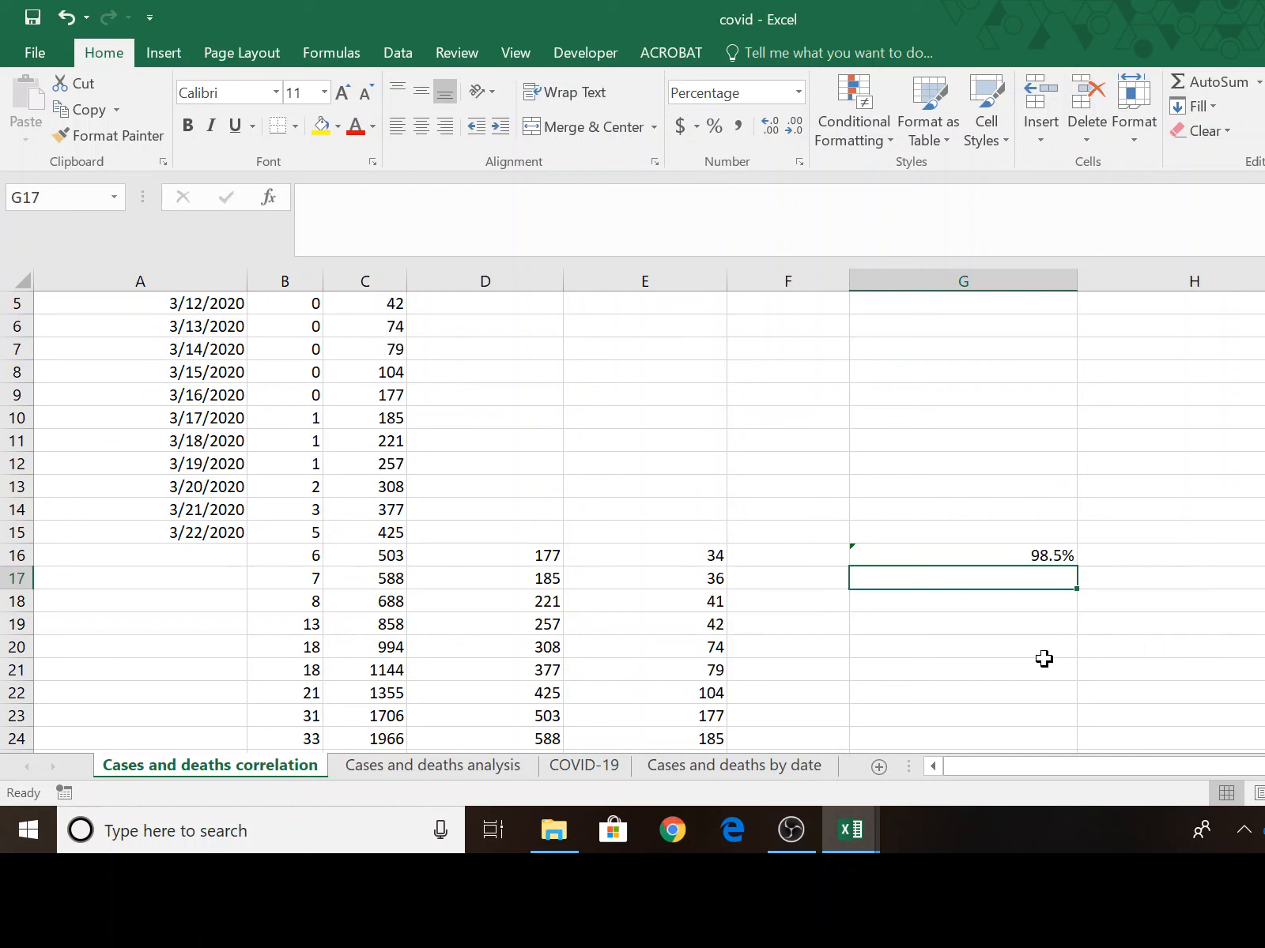
left_click(1061, 563)
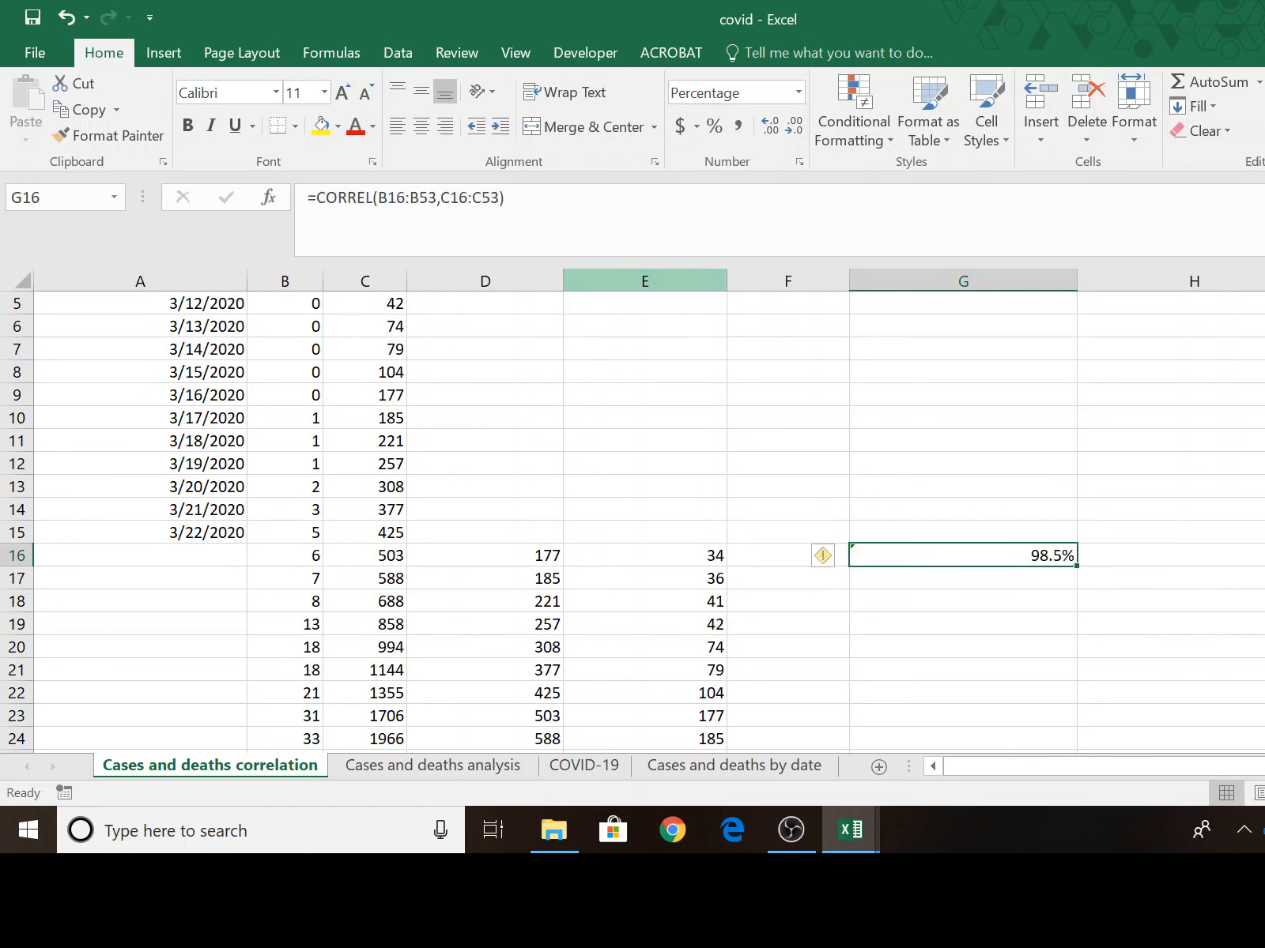
left_click(719, 130)
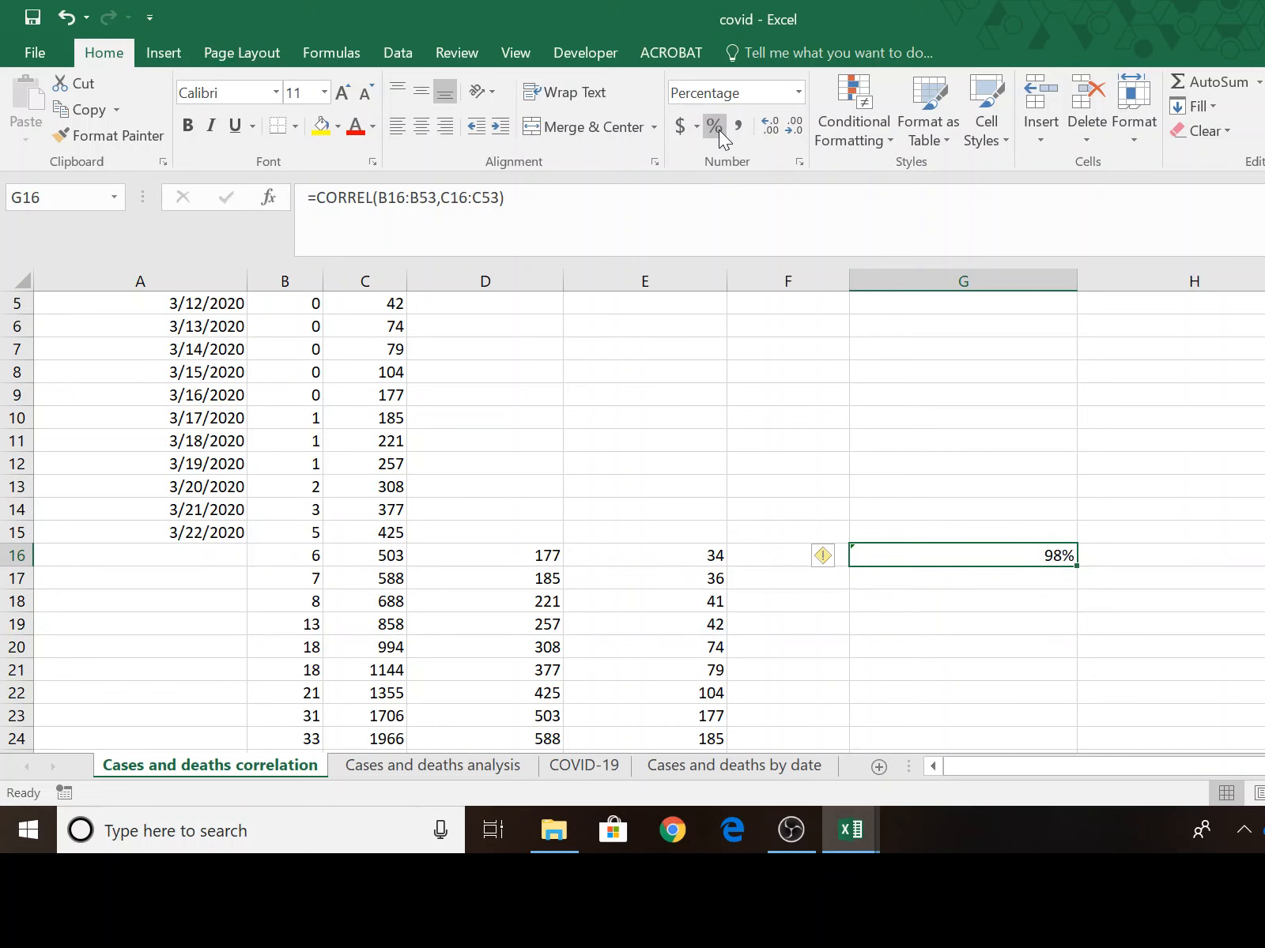
left_click(796, 96)
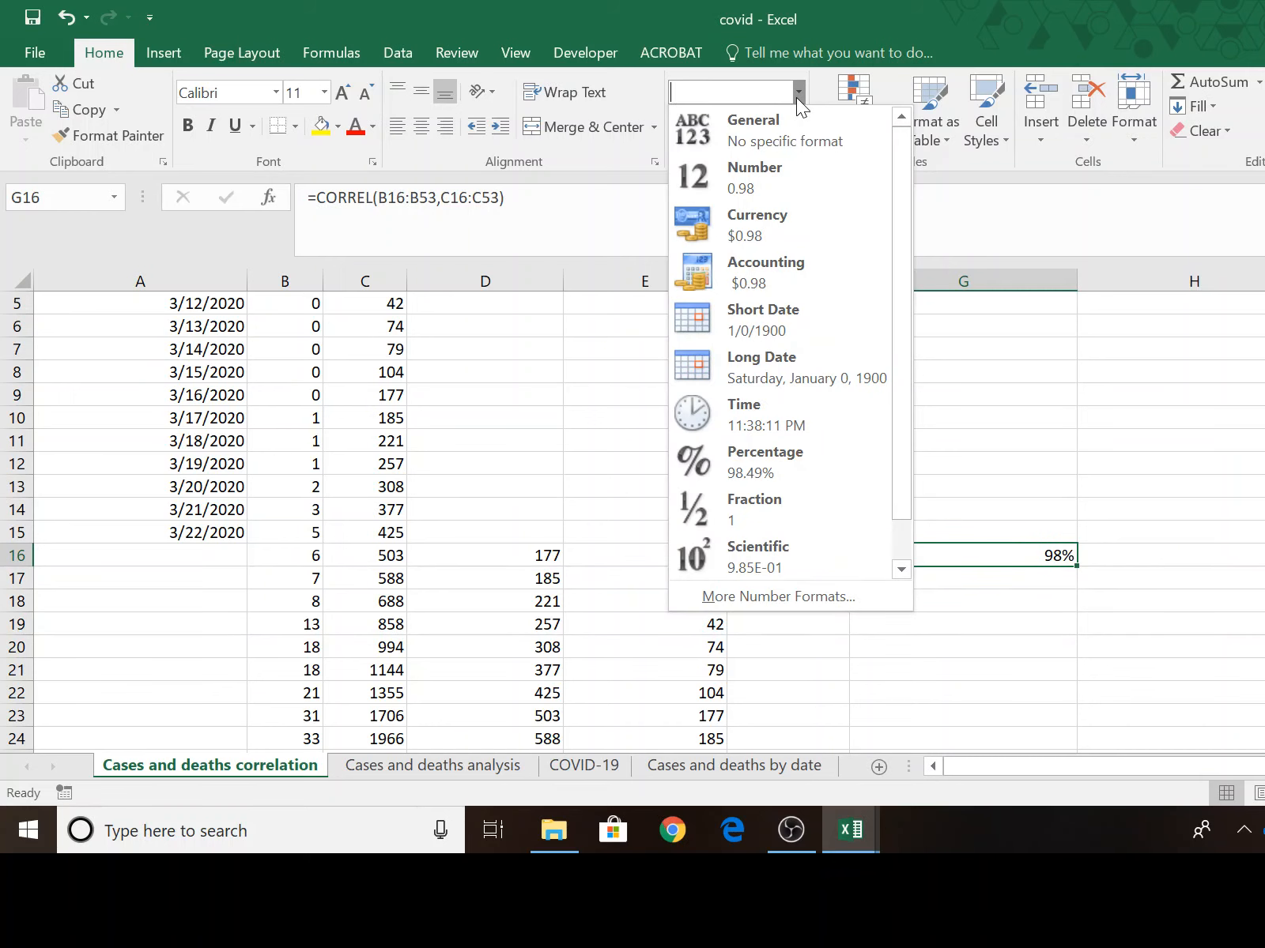
left_click(791, 180)
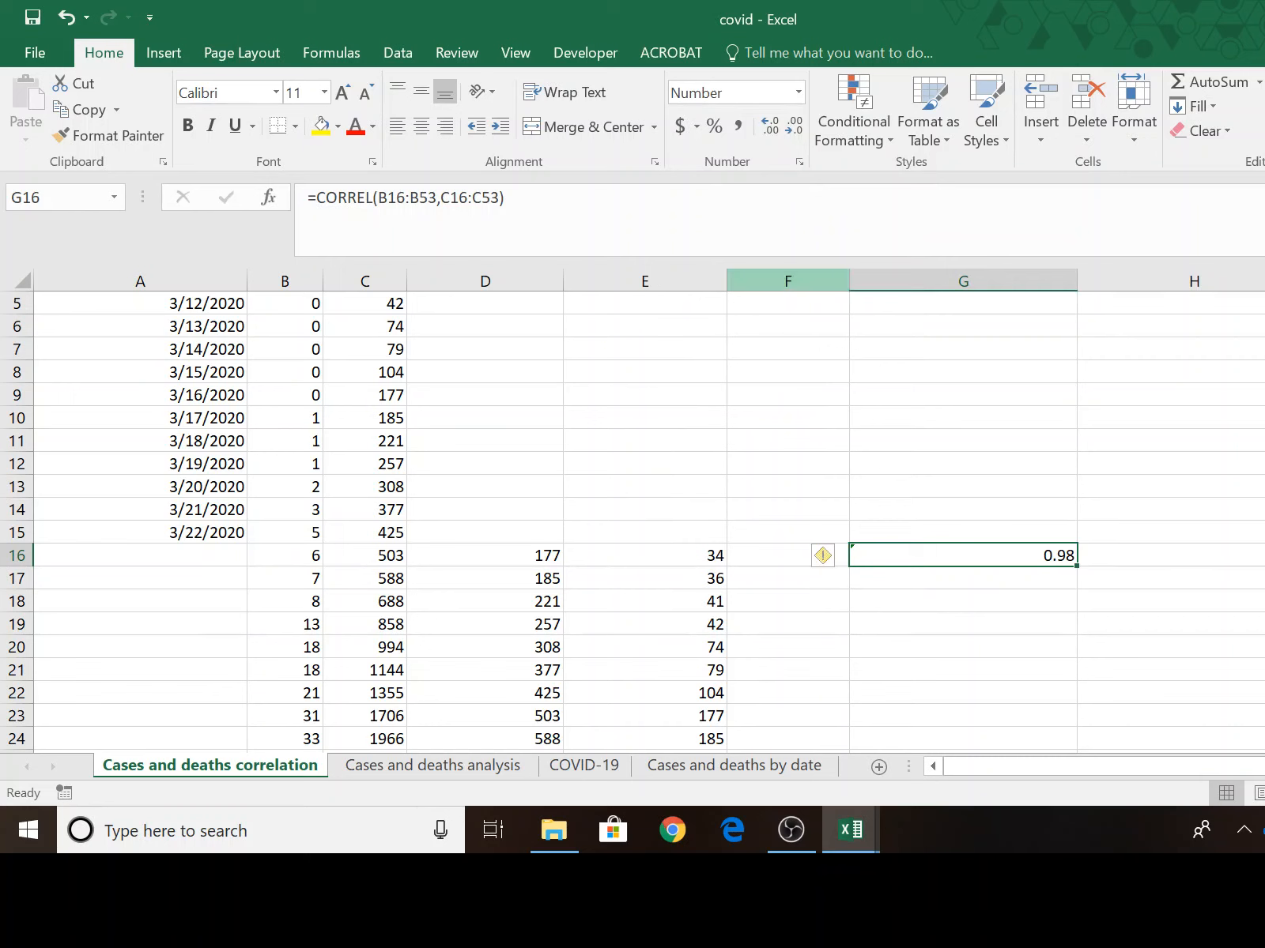
left_click(771, 130)
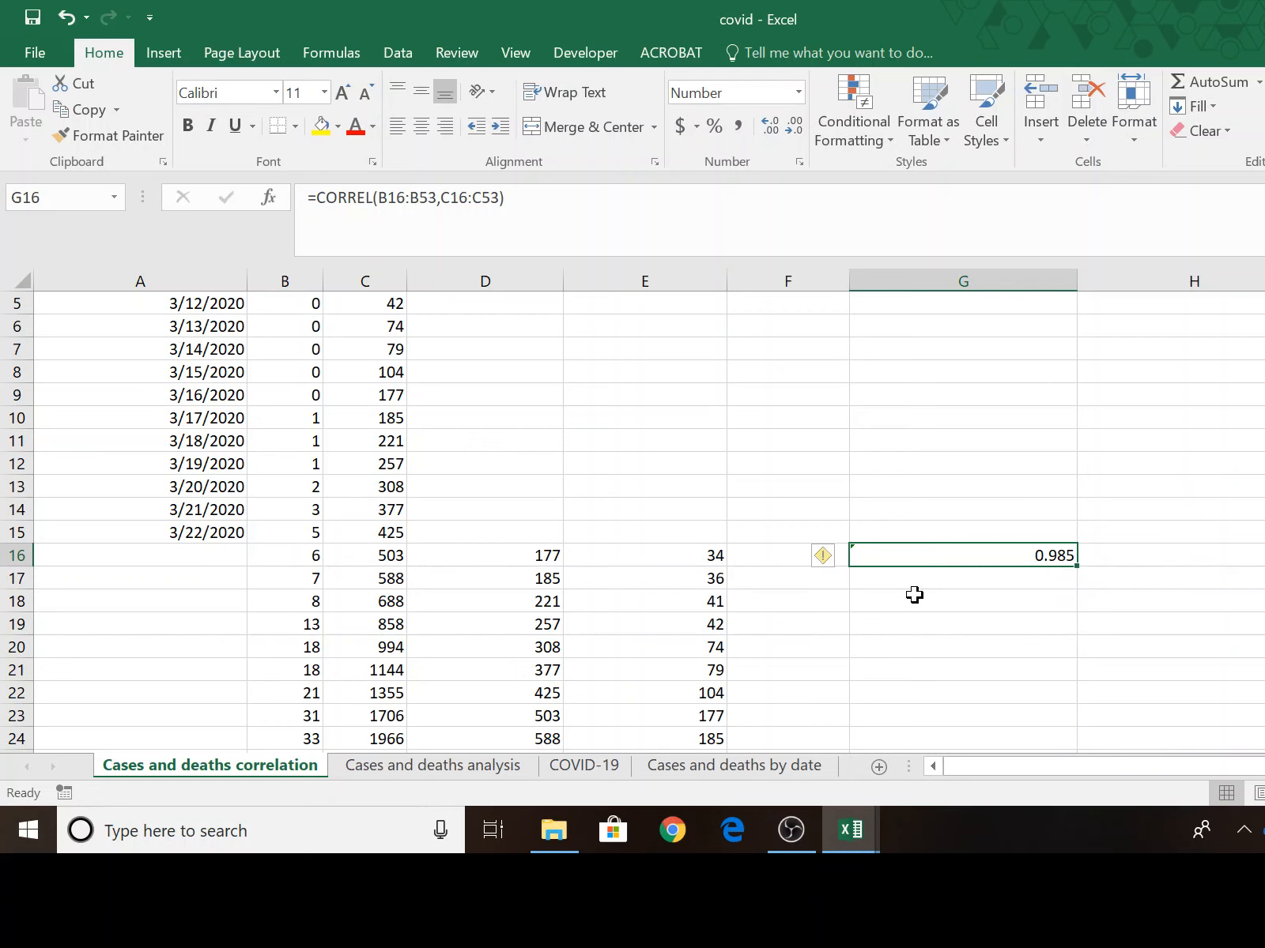
Label the correlation result by entering "Confirmed Cases" in F16.
scroll(1063, 449, "down", 2)
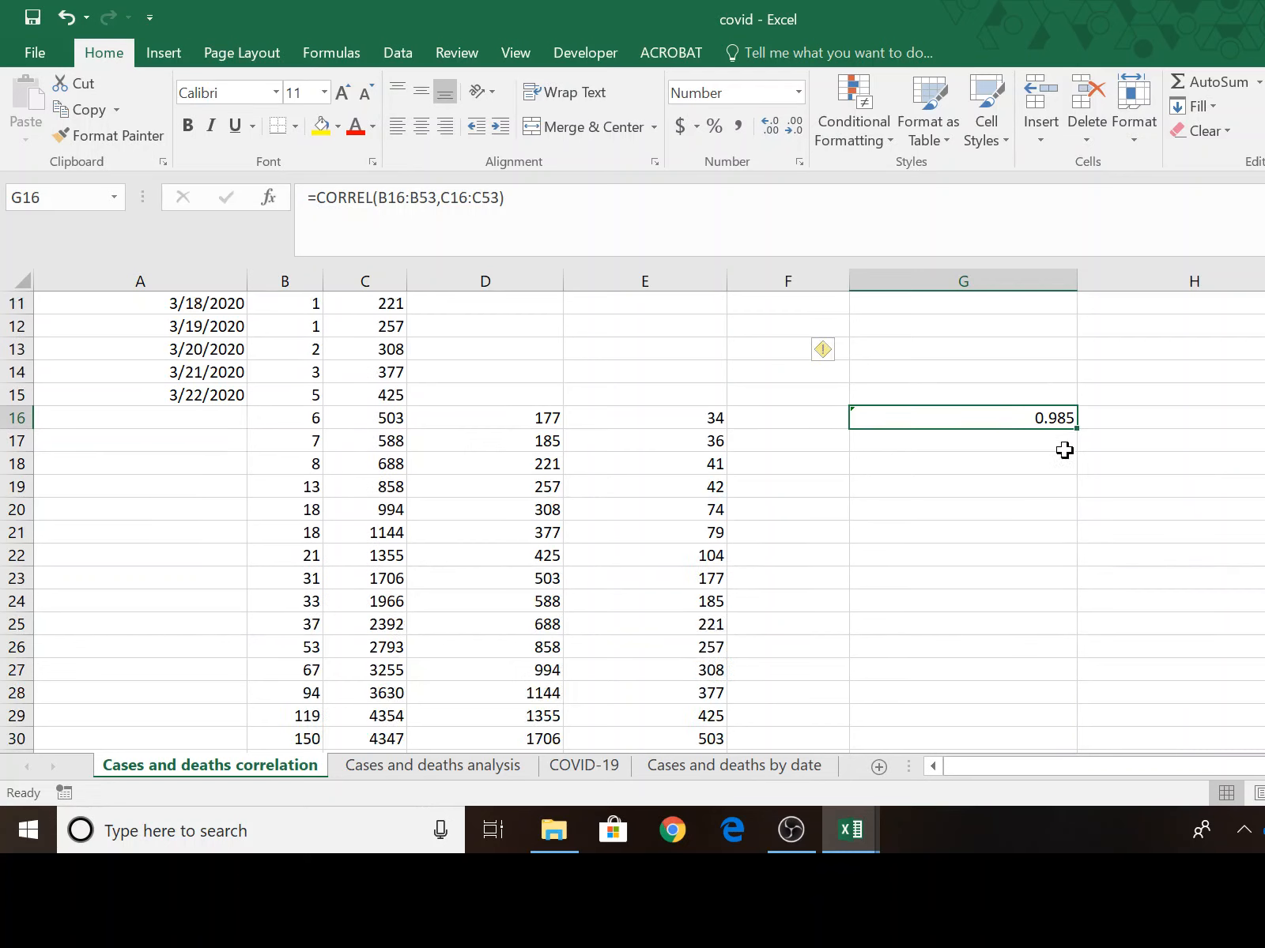
scroll(1064, 450, "down", 1)
scroll(1064, 450, "up", 2)
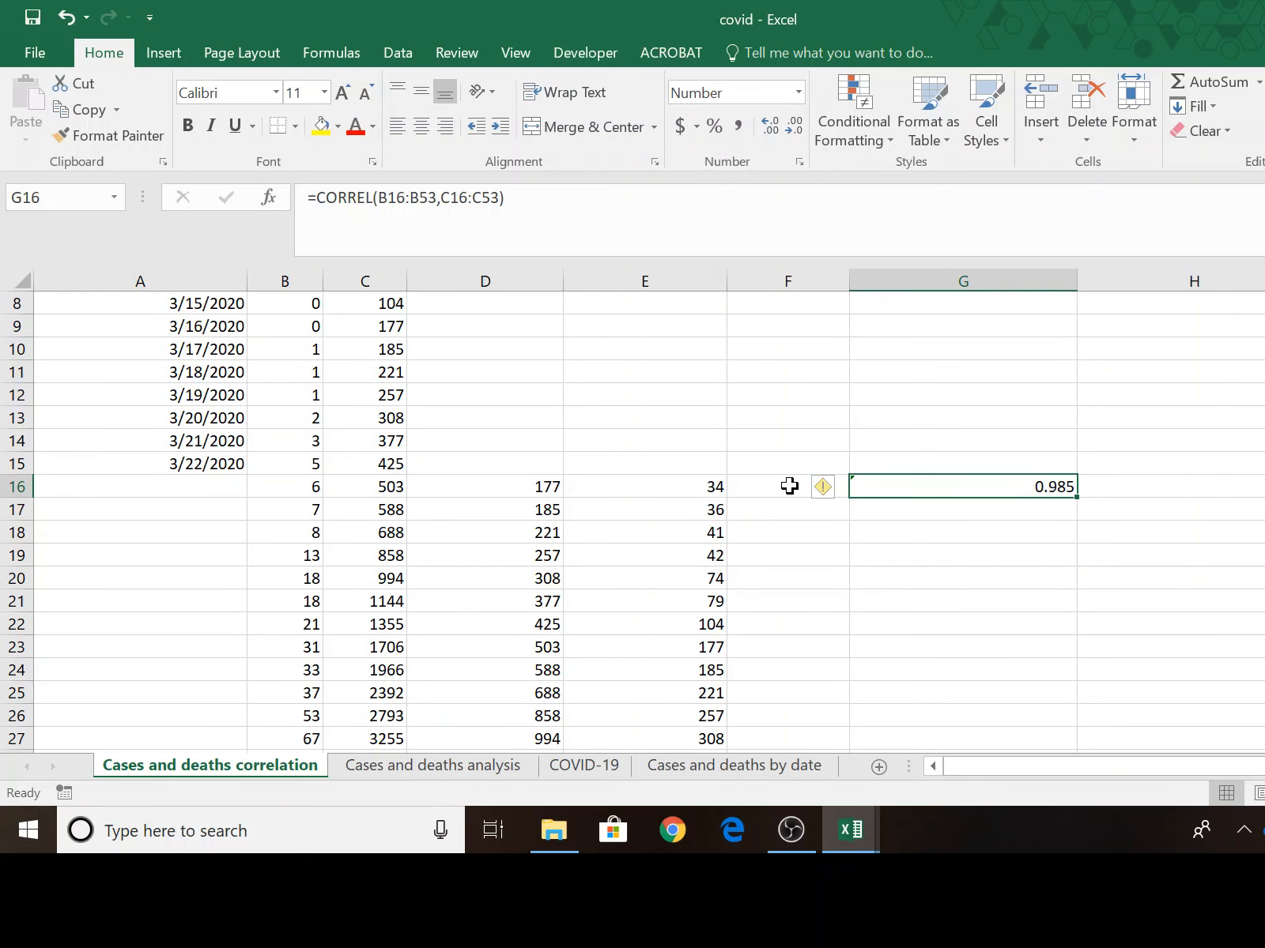
scroll(788, 486, "up", 3)
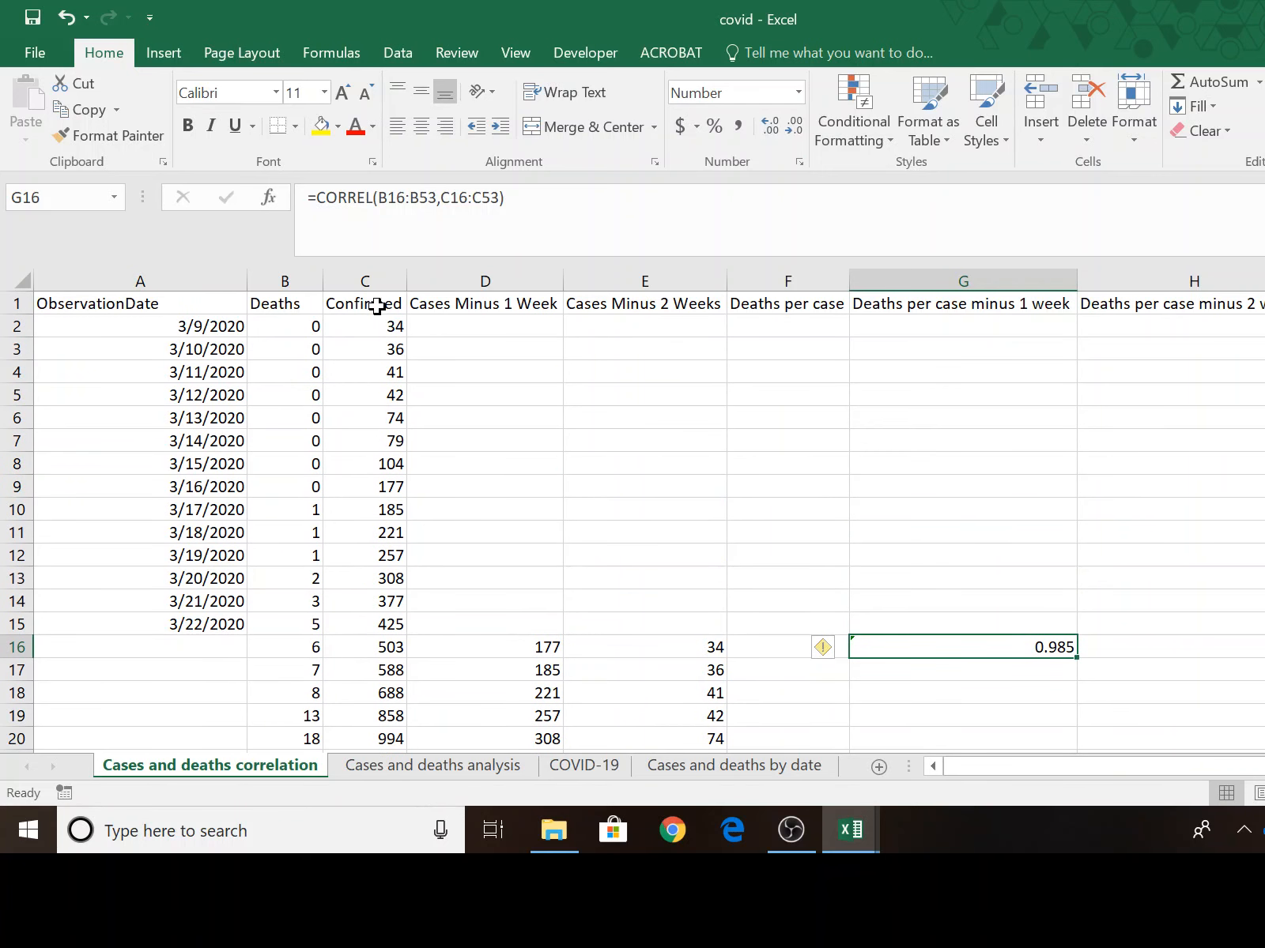
left_click(765, 651)
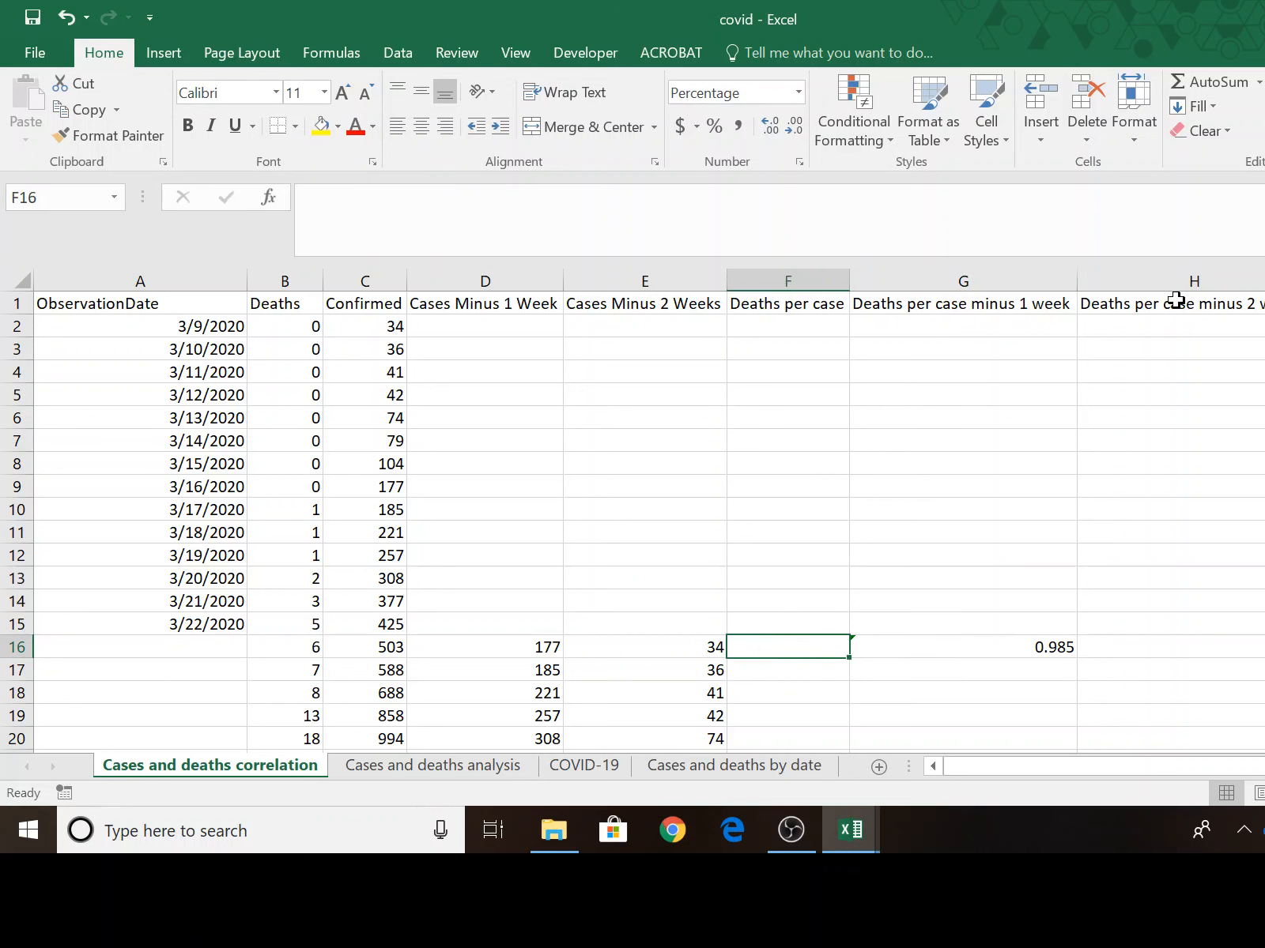
type("Conf")
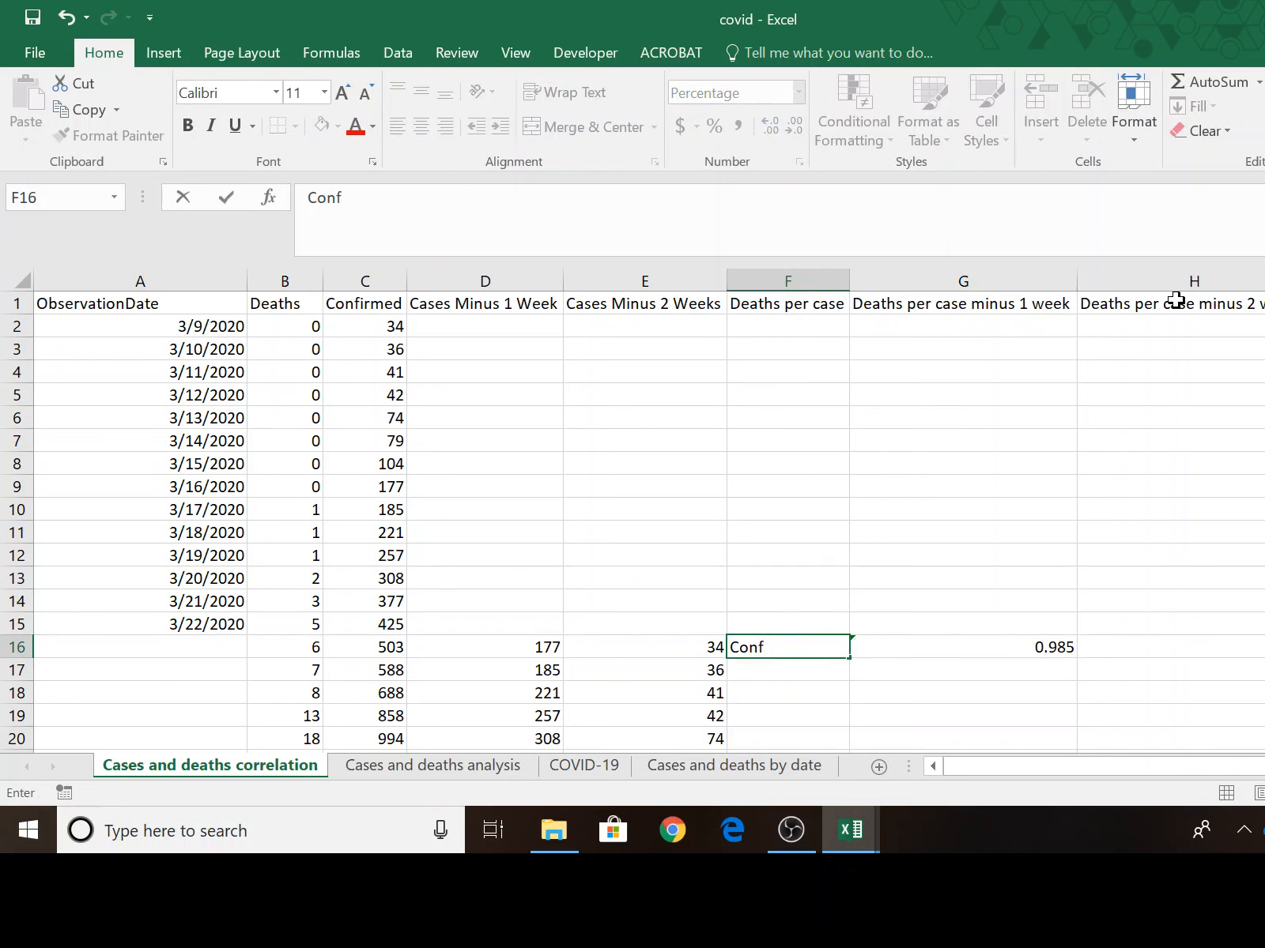
type("rim")
key("BackSpace")
key("BackSpace")
type("irmed Cases")
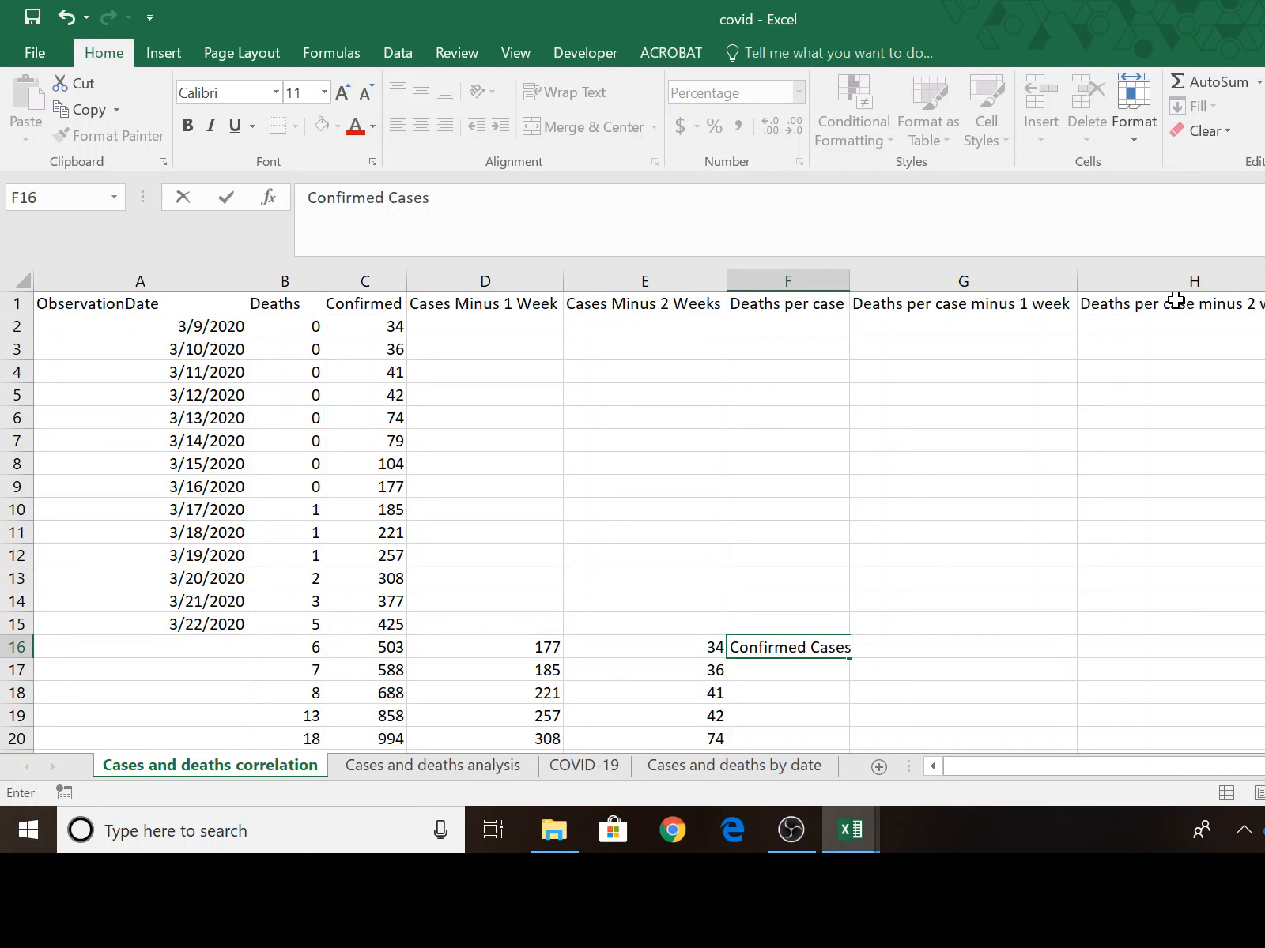
key("Return")
key("Up")
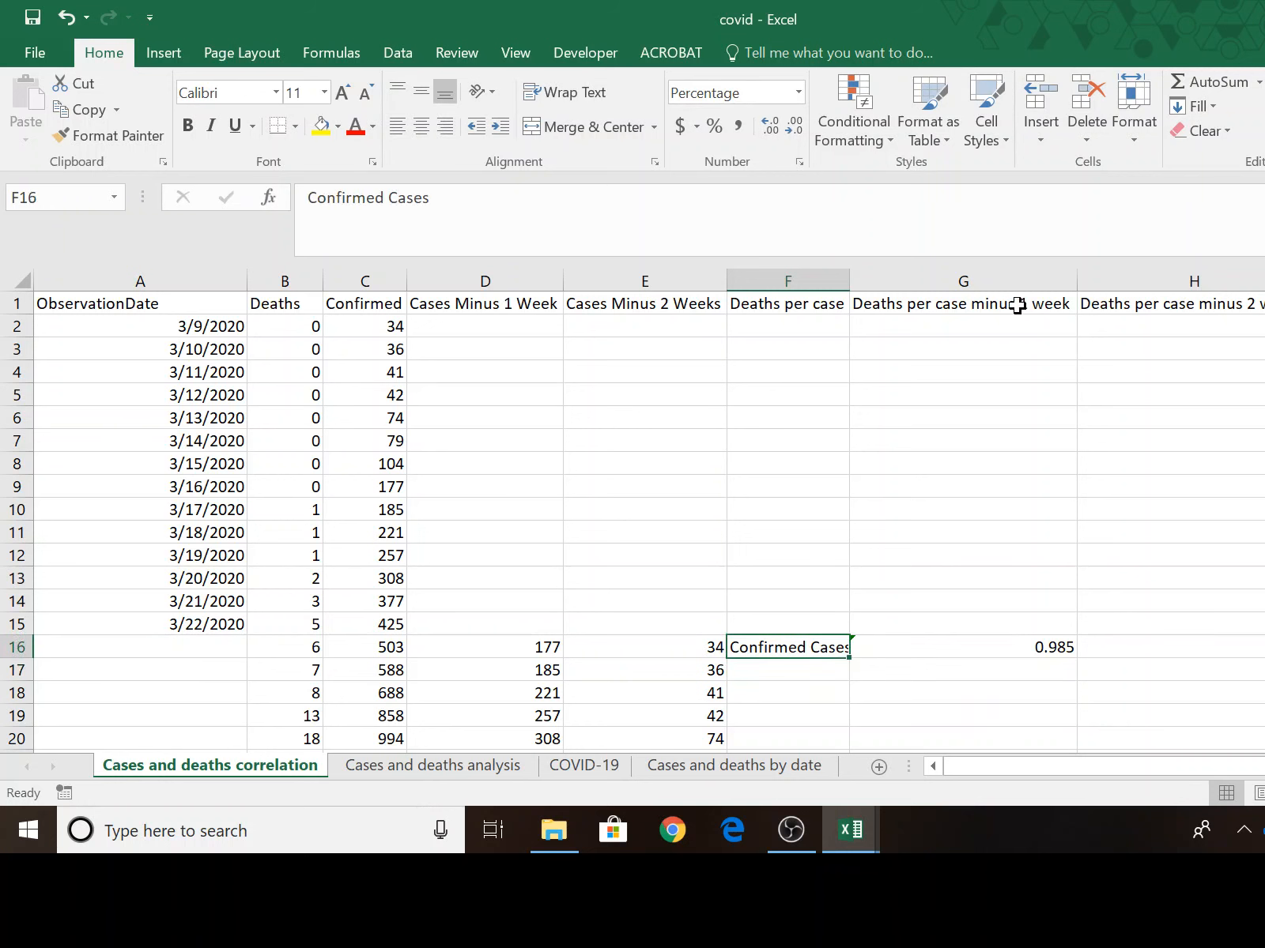
scroll(925, 674, "down", 2)
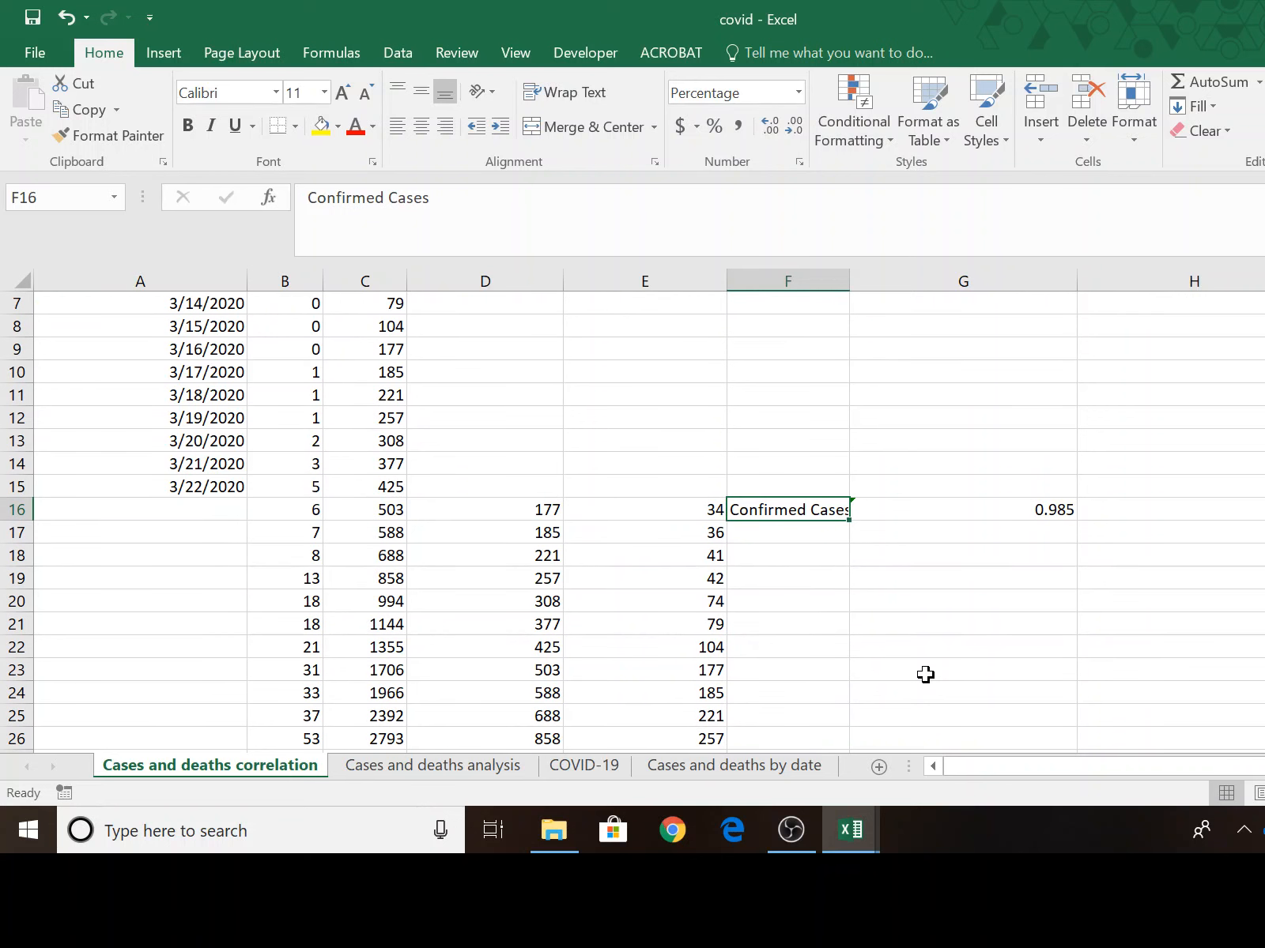
left_click(916, 538)
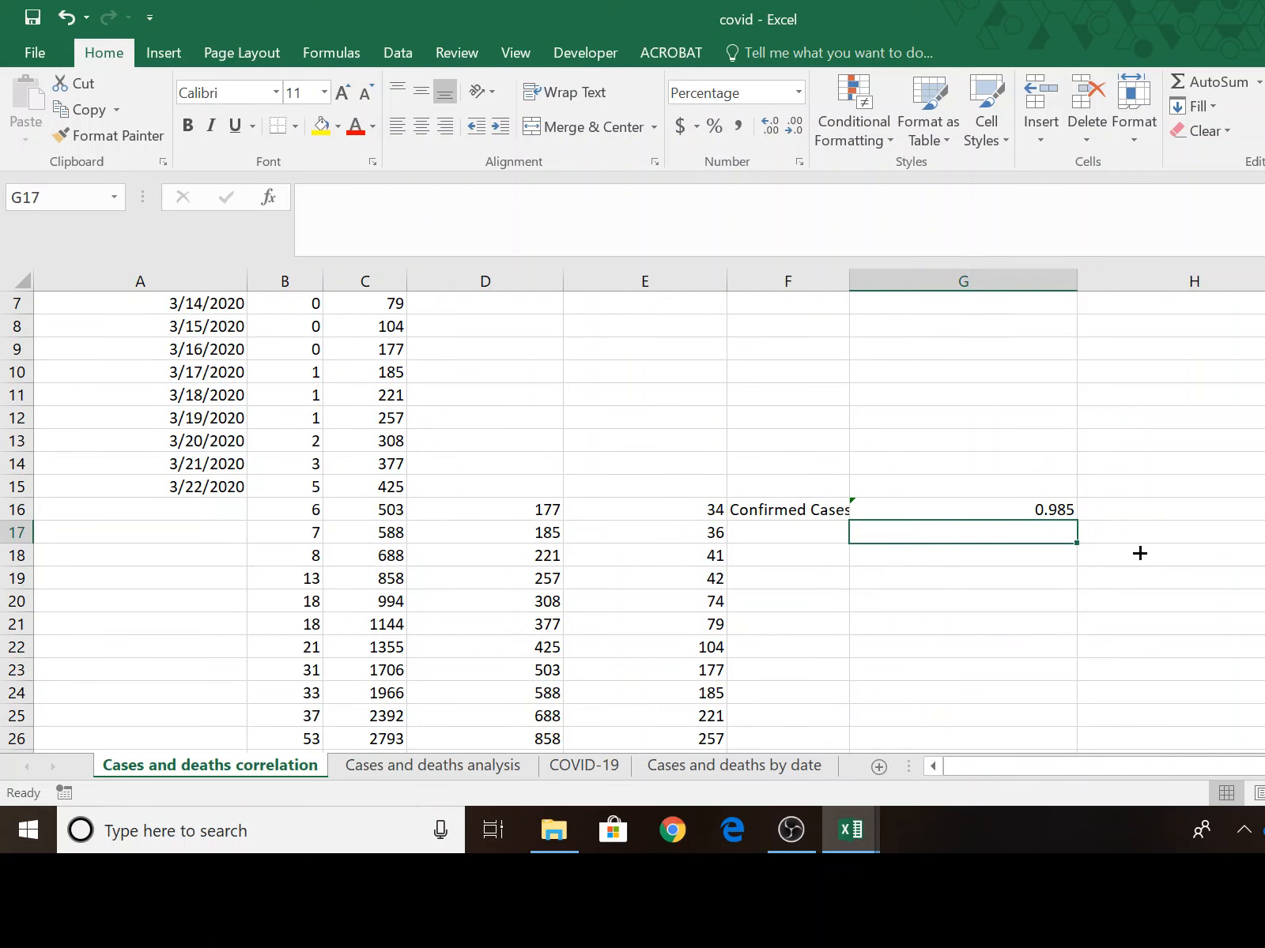
type("=")
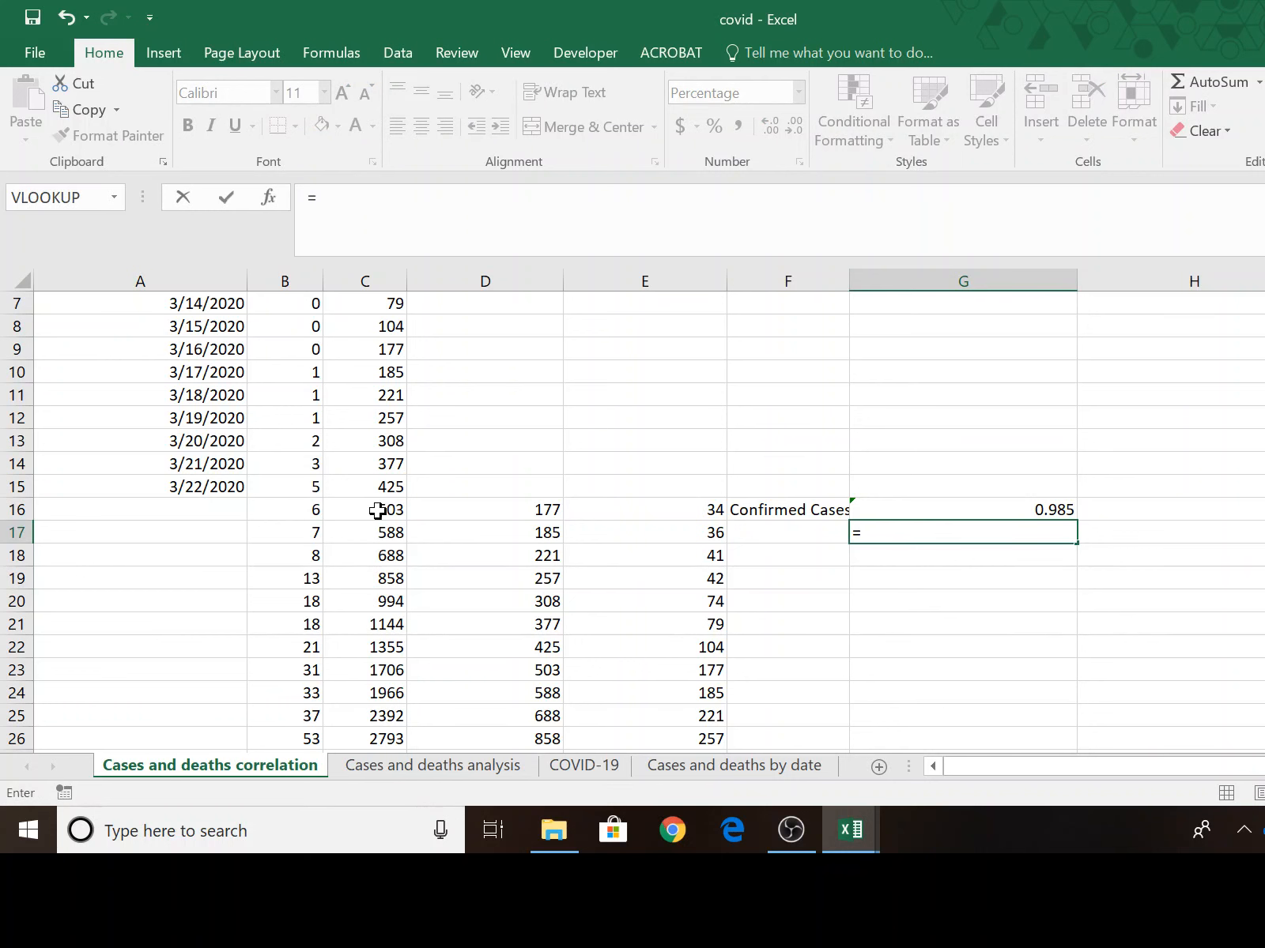
left_click_drag(377, 512, 387, 719)
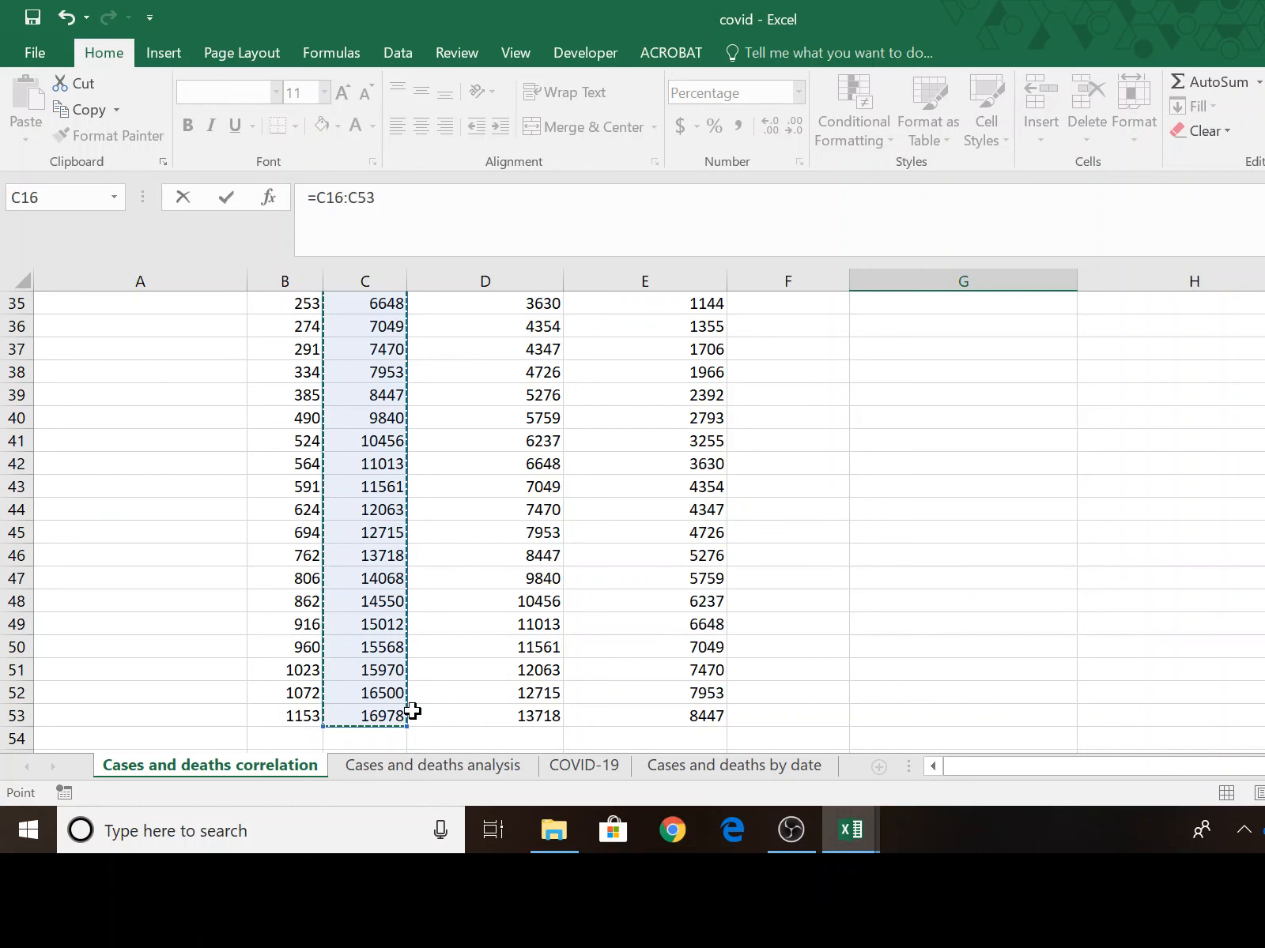
type(",")
scroll(725, 653, "up", 11)
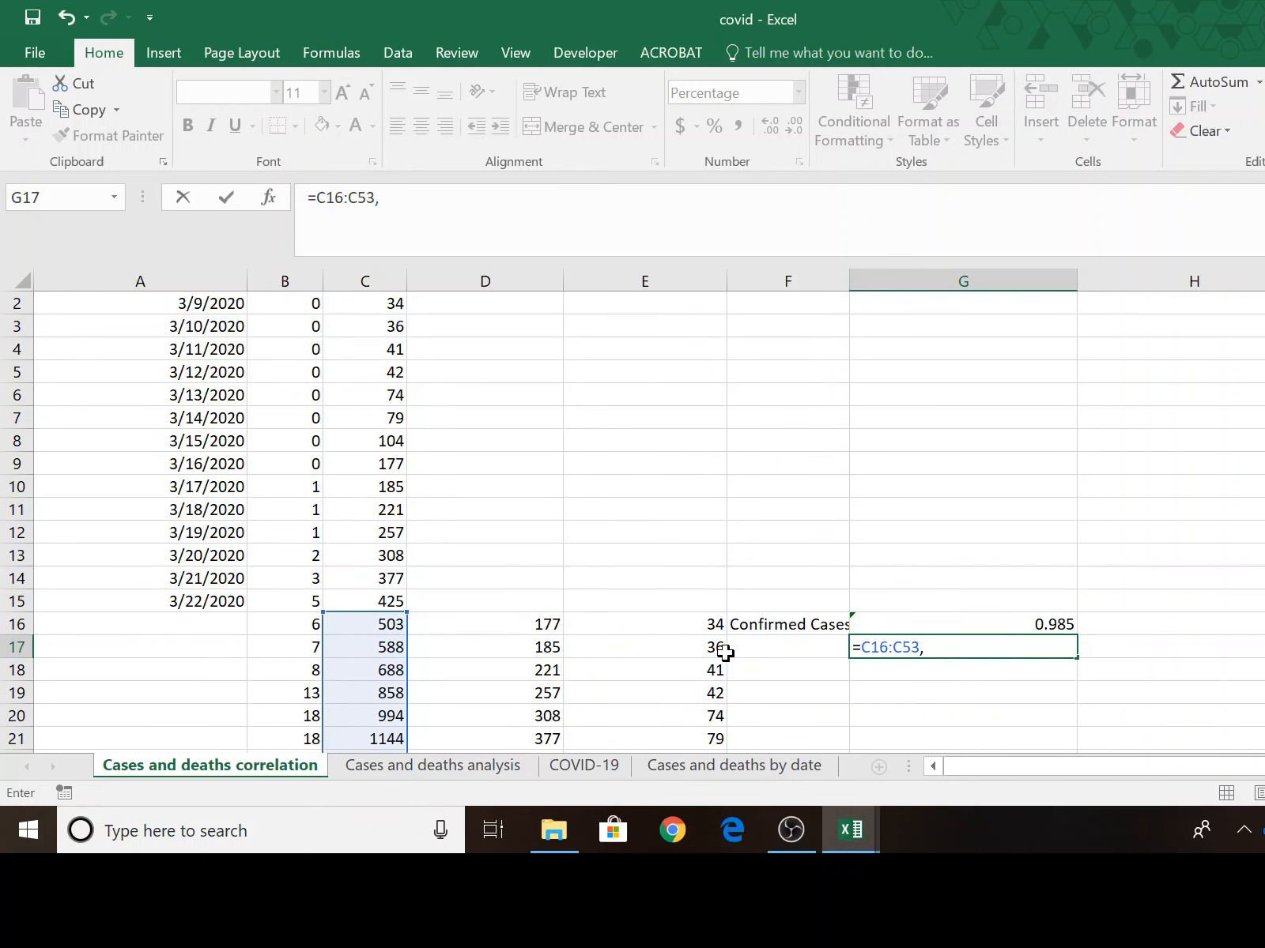
key("Escape")
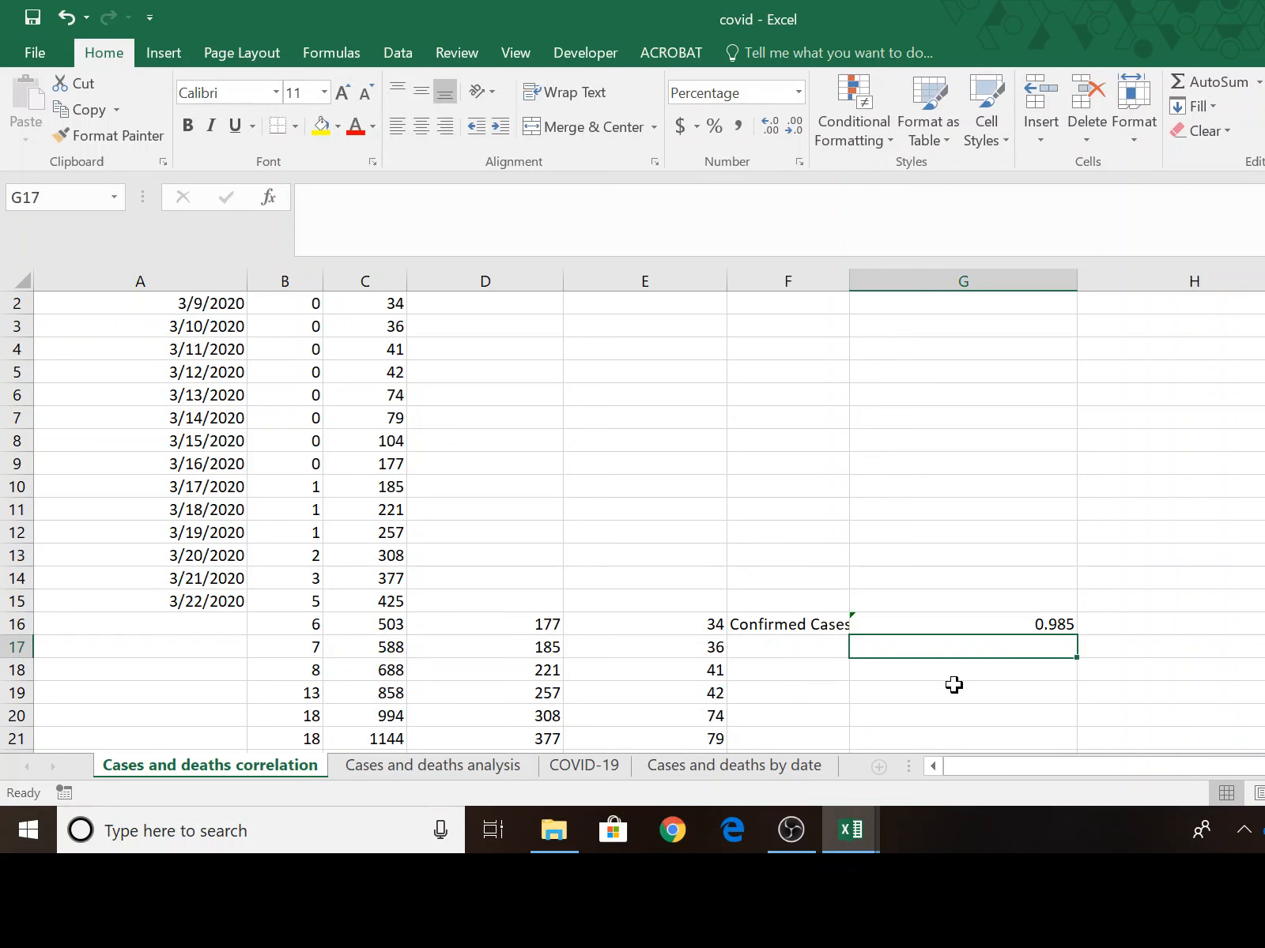
Enter a CORREL formula in G17 correlating the deaths in B16:B53 with the one-week-lagged cases in D16:D53.
type("=")
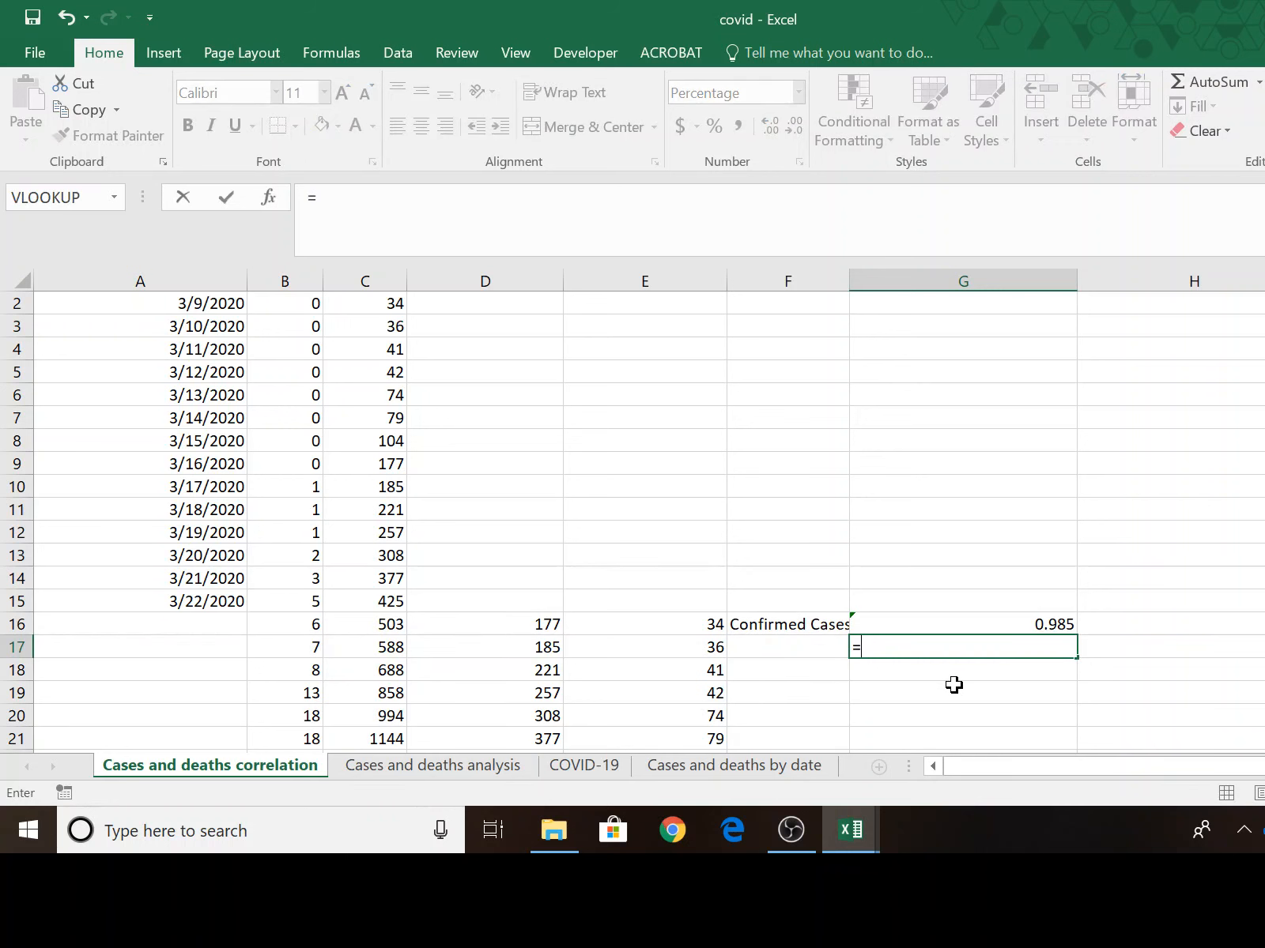
type("correl")
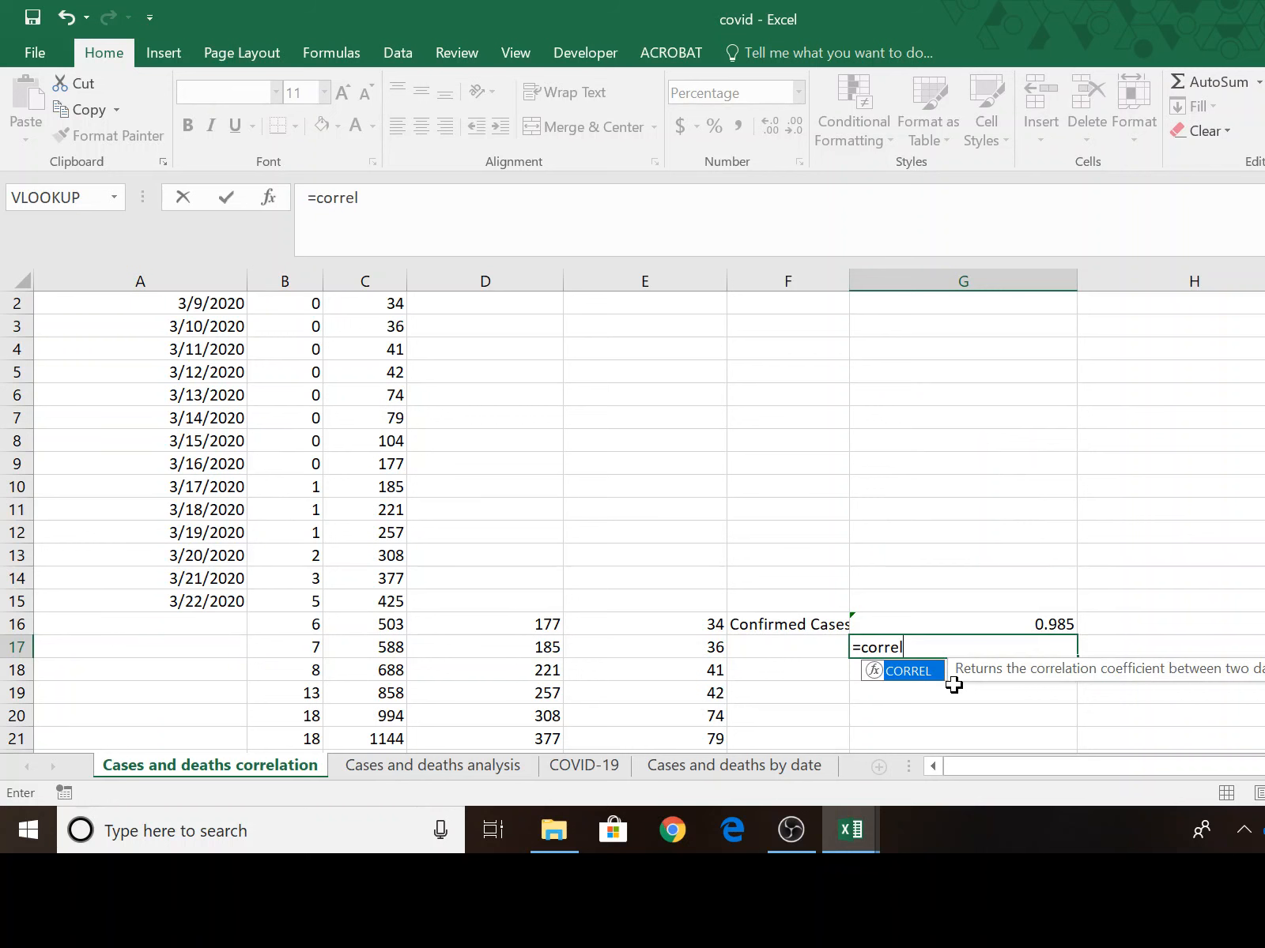
type("(")
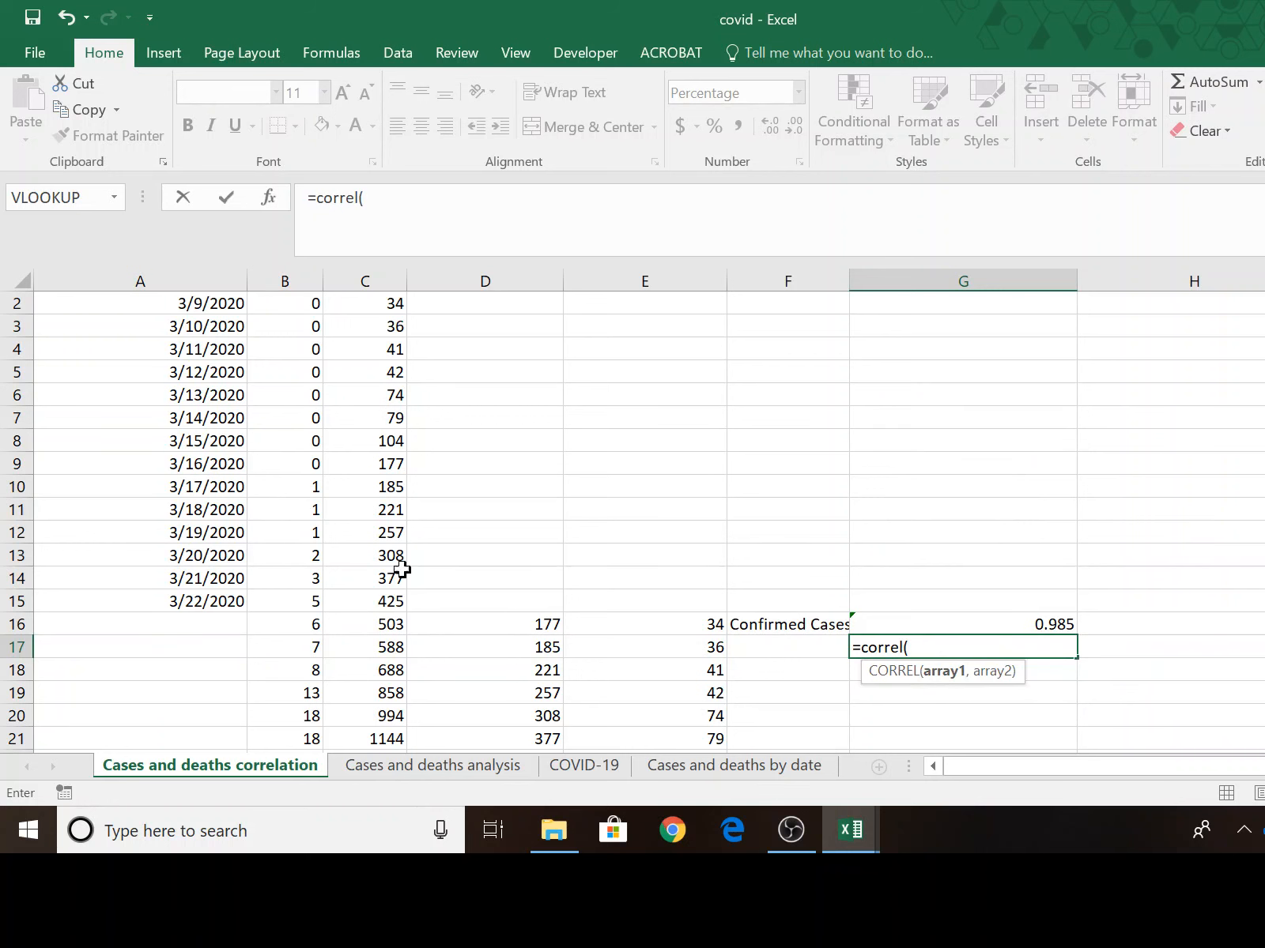
left_click_drag(291, 626, 290, 668)
type(",")
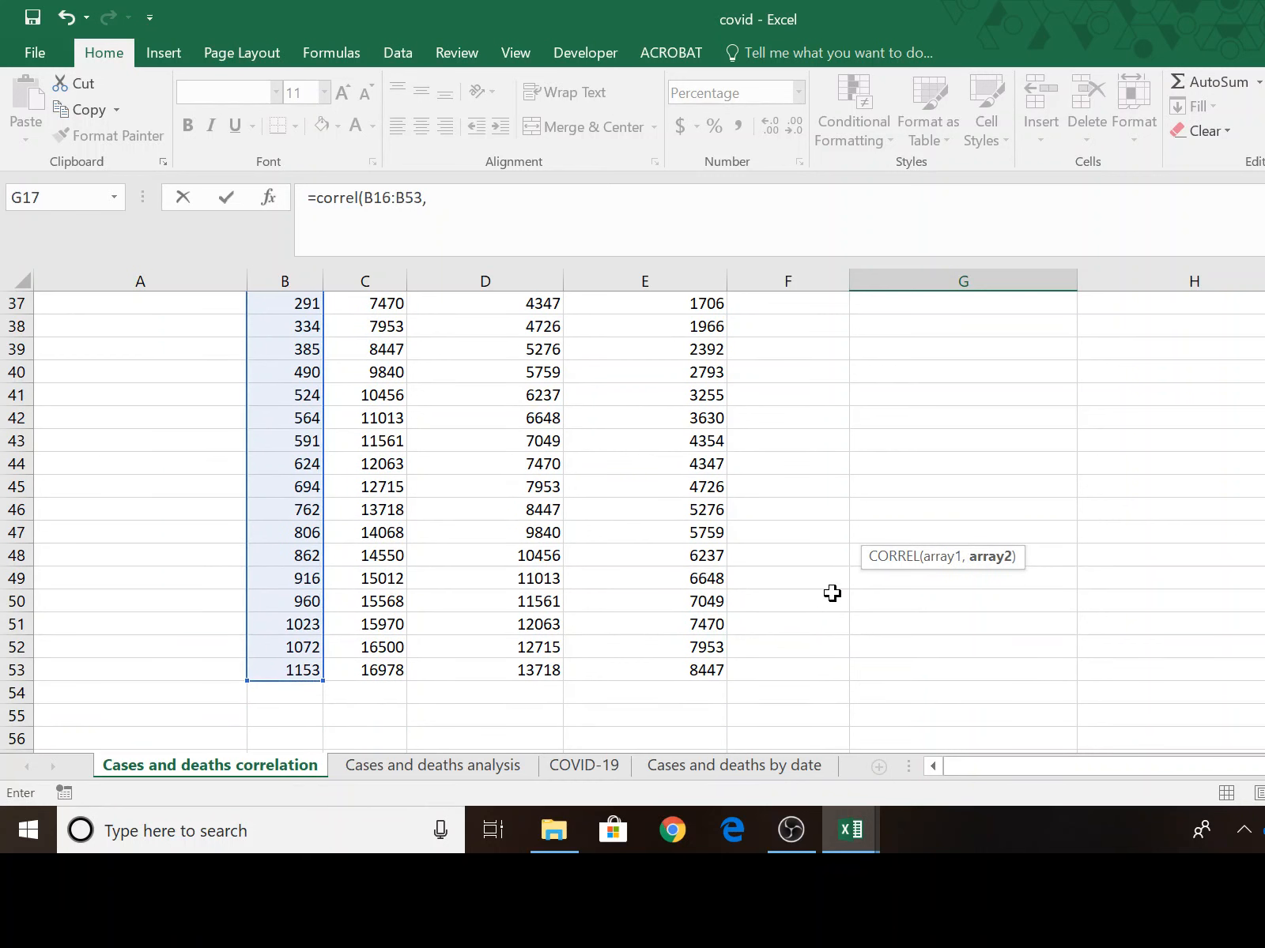
scroll(834, 588, "up", 8)
scroll(835, 588, "up", 3)
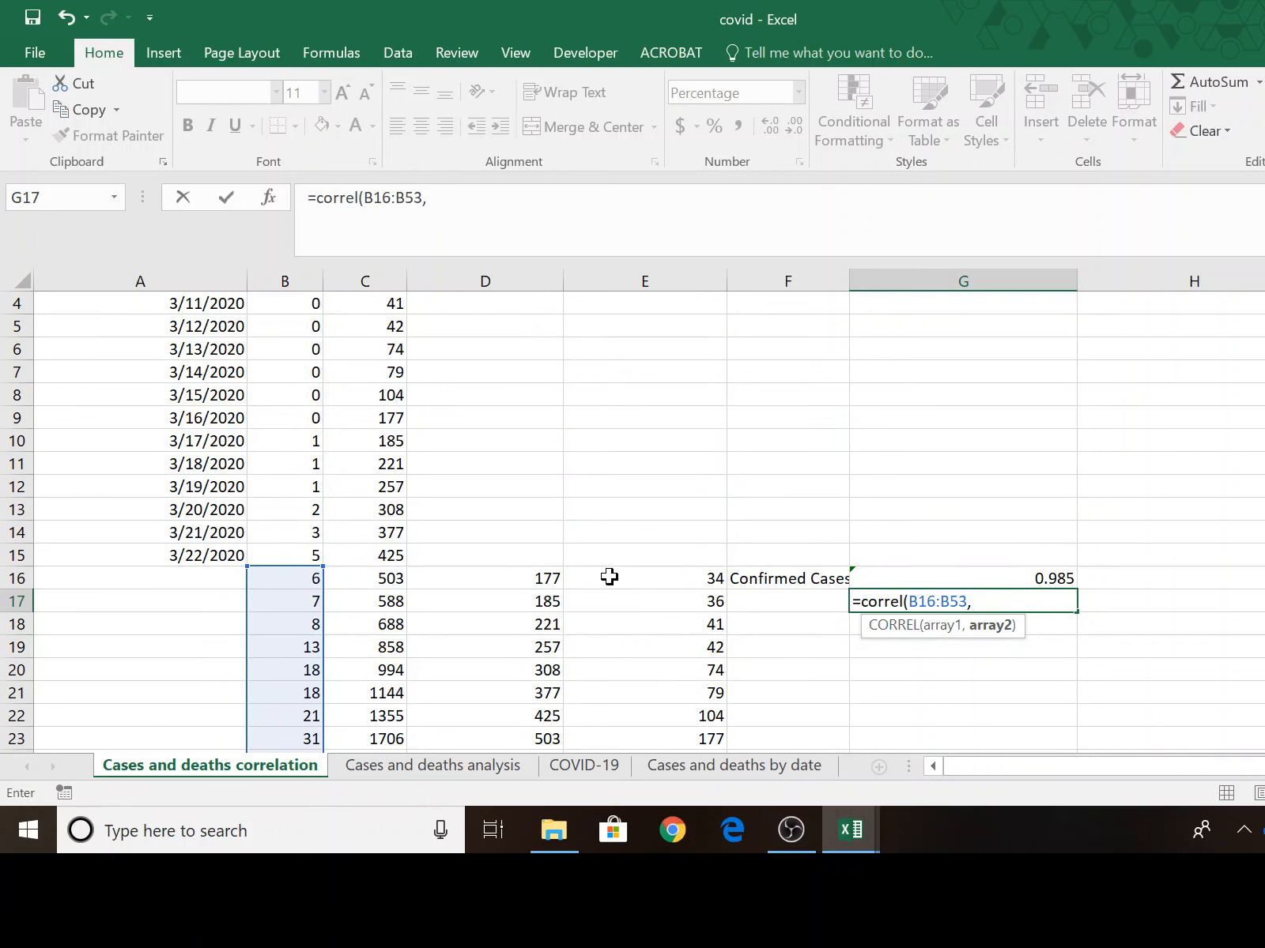
left_click_drag(499, 586, 512, 686)
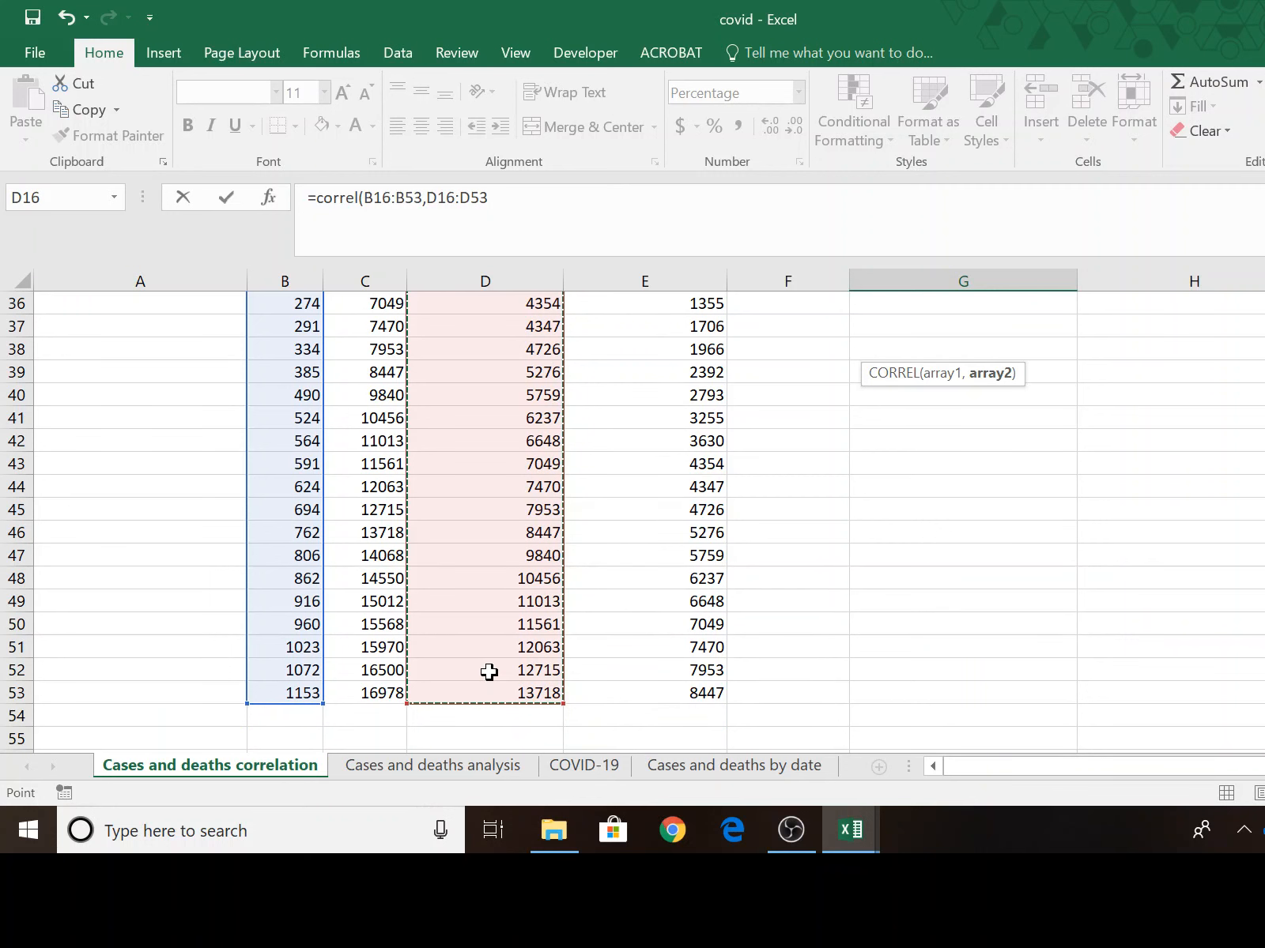
key("Return")
scroll(1039, 519, "up", 4)
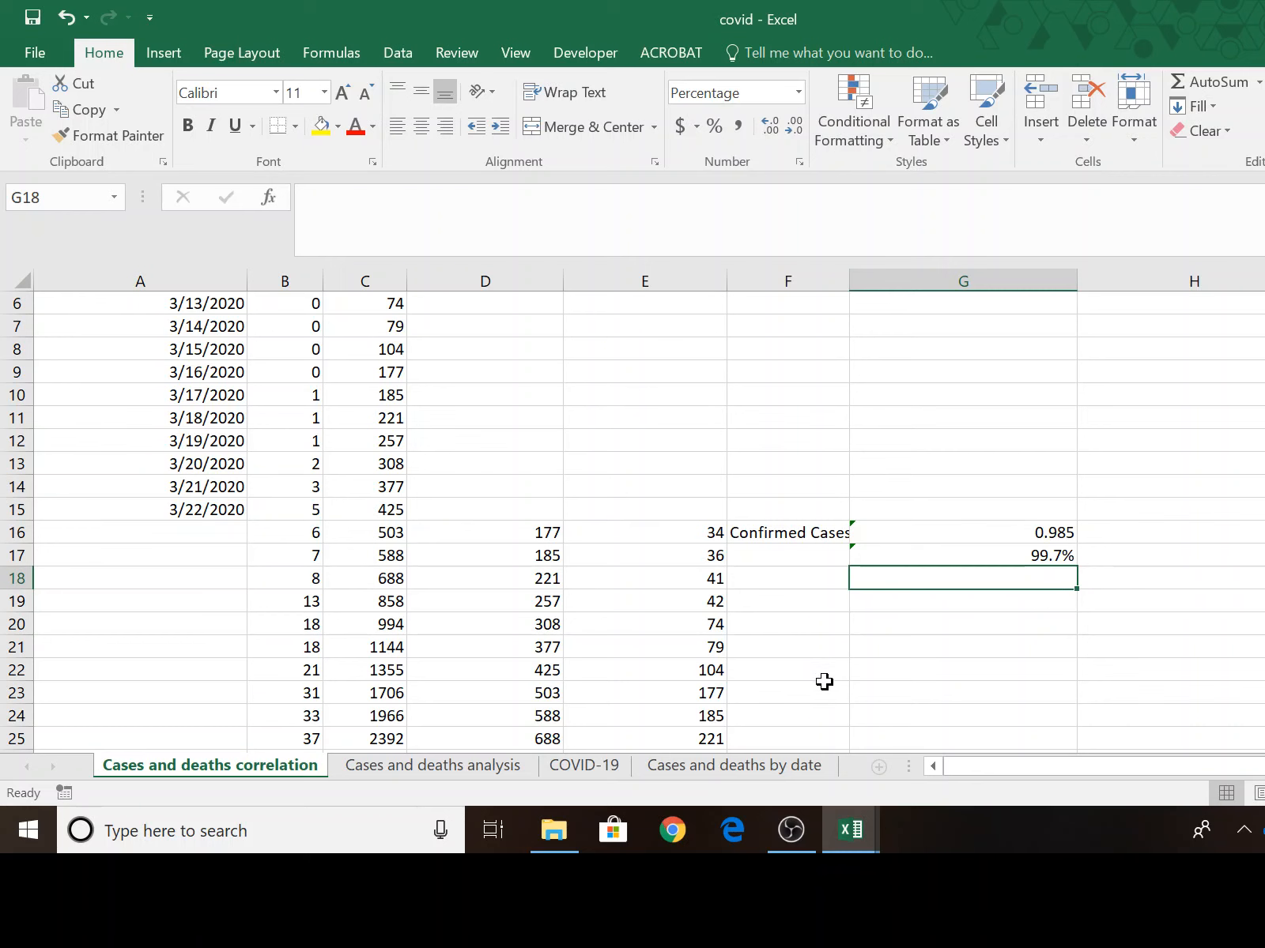
Label the G17 result "Cases Minus 1 Week" in F17 and widen column F to fit the label.
left_click(756, 558)
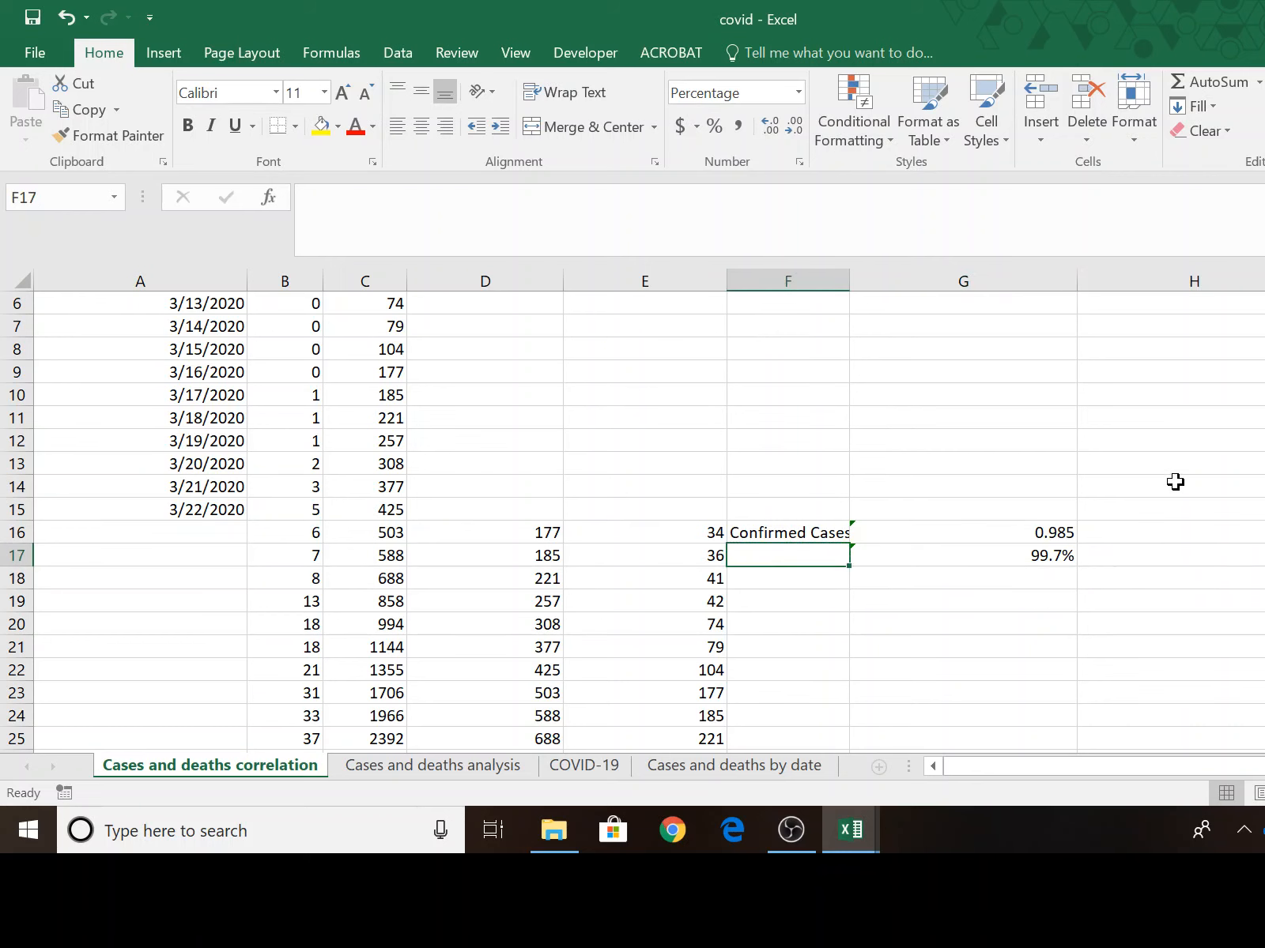
type("Confirme")
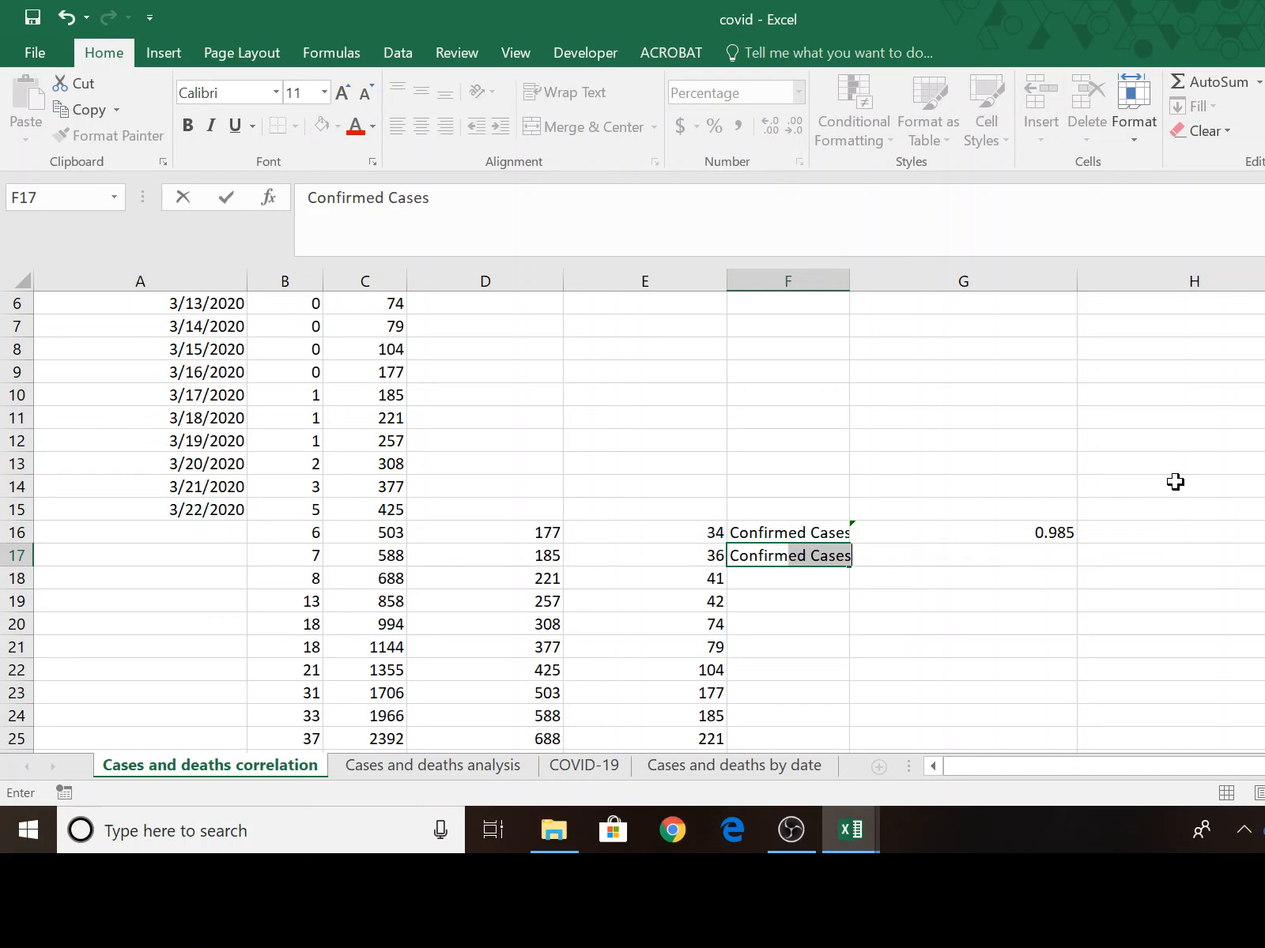
key("BackSpace")
key("BackSpace")
key("BackSpace")
key("BackSpace")
key("BackSpace")
key("BackSpace")
key("BackSpace")
key("BackSpace")
type("Cases")
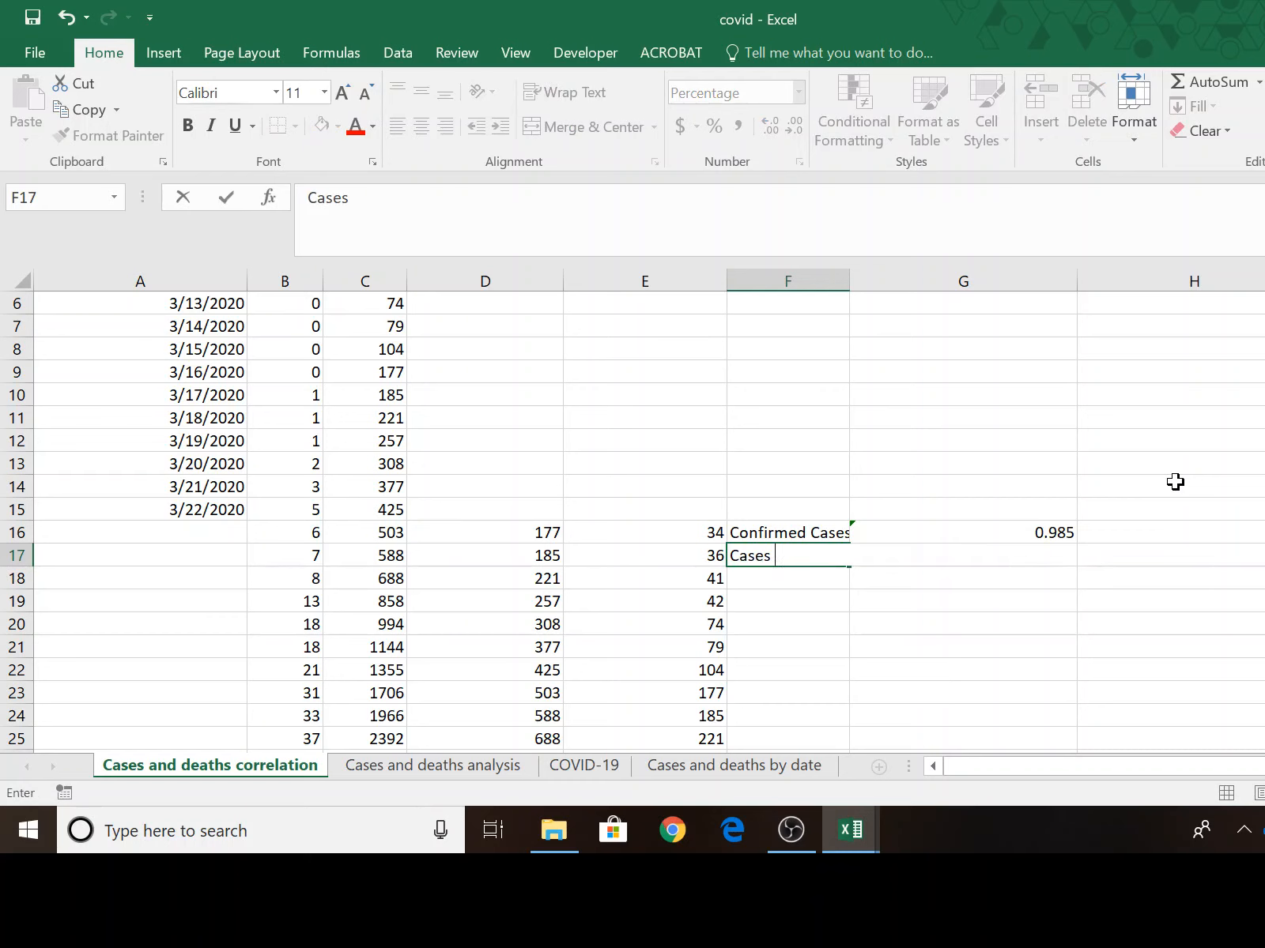
type(" Minus 1 Week")
key("Return")
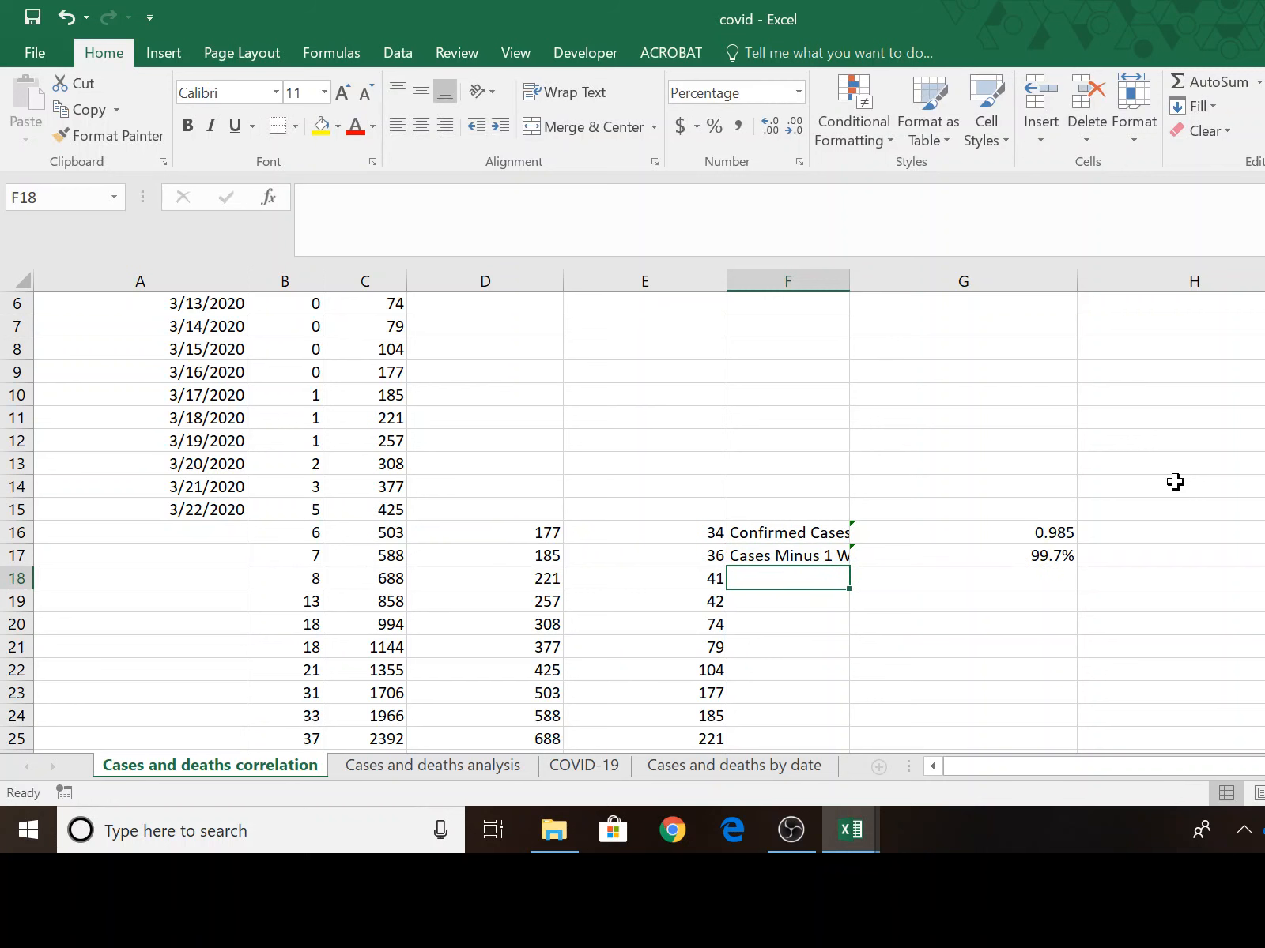
left_click_drag(850, 282, 883, 283)
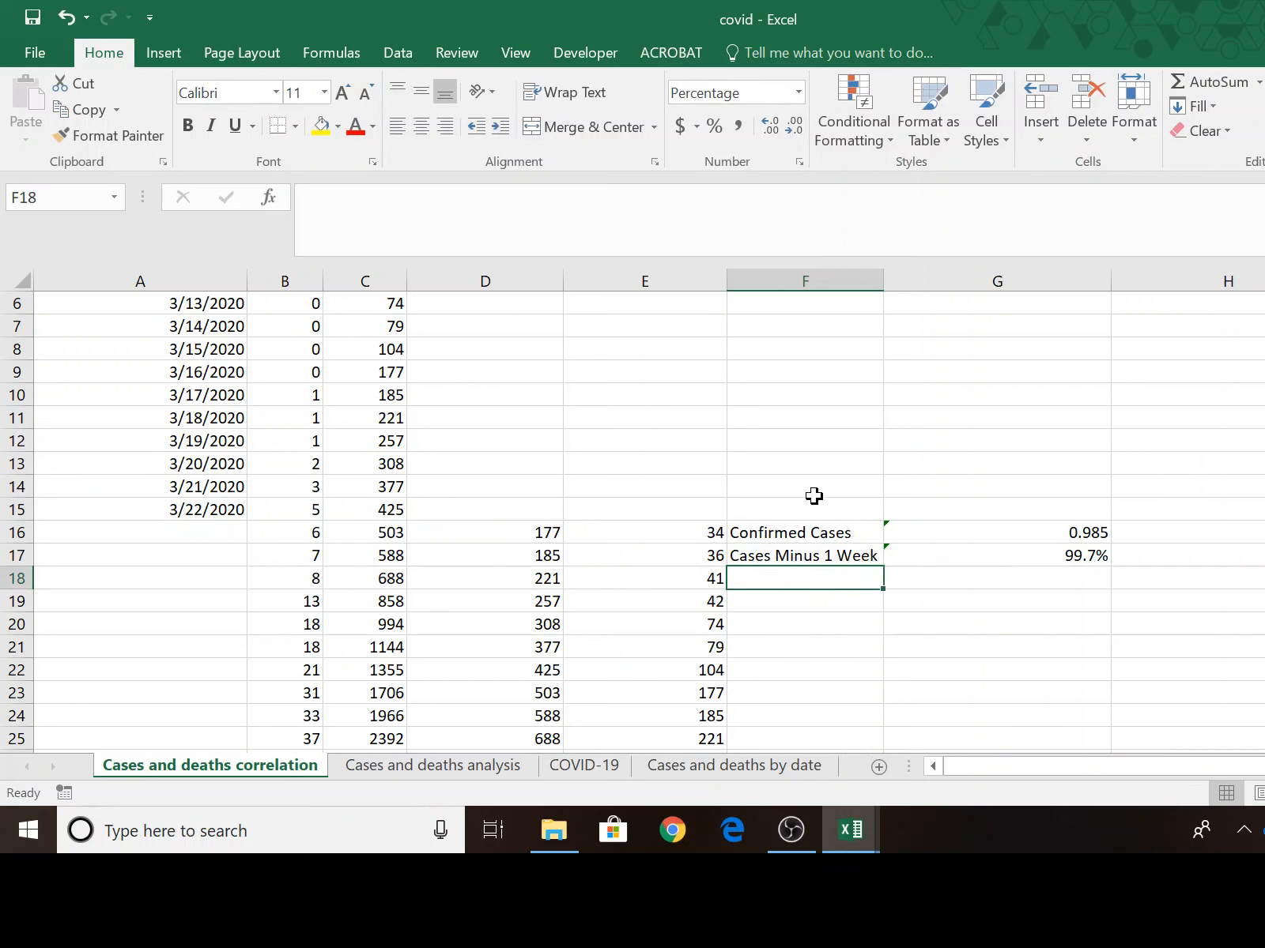
Enter the label "Cases Minus 2 Weeks" in F18.
type("Case")
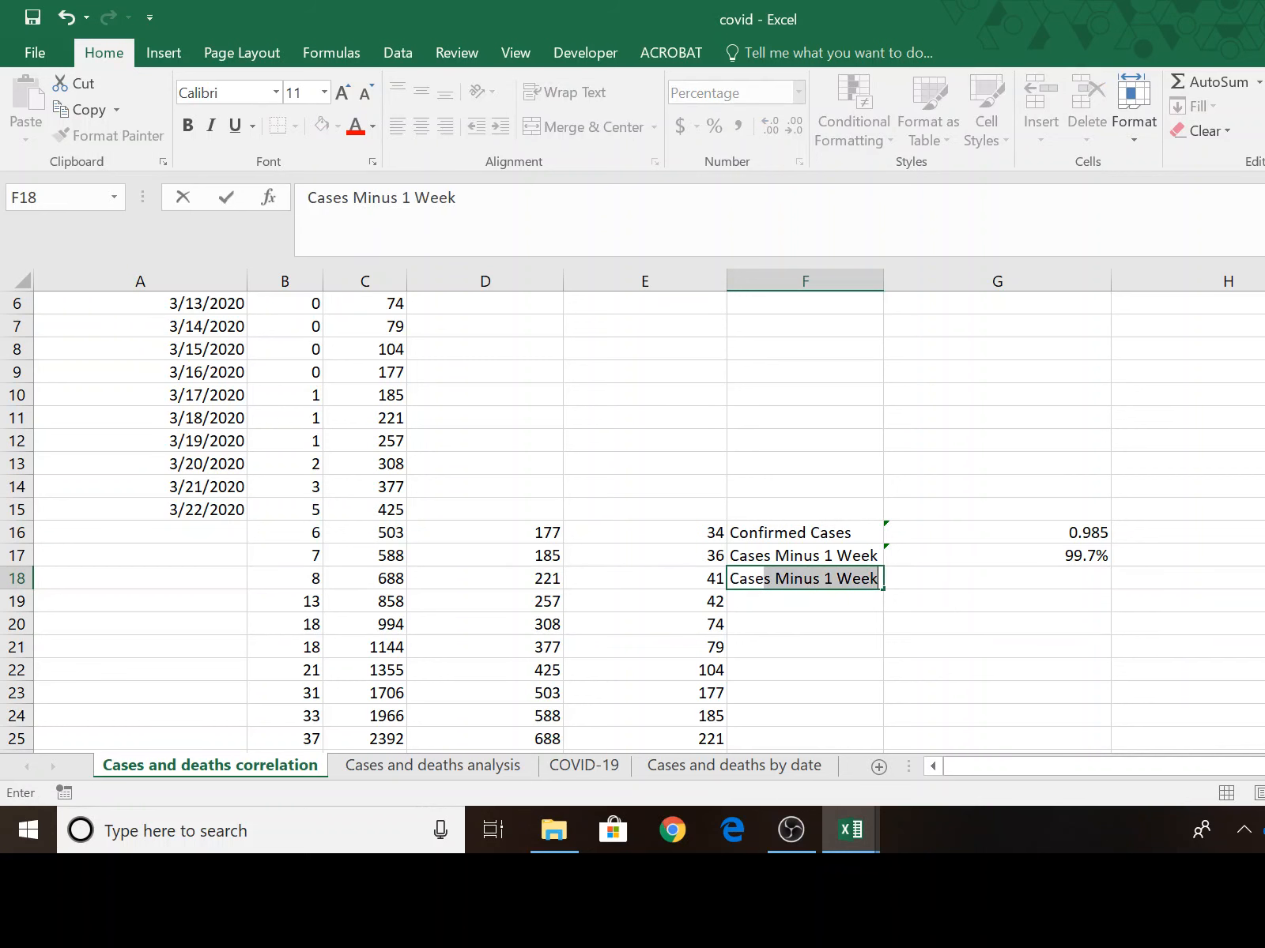
type("s Min")
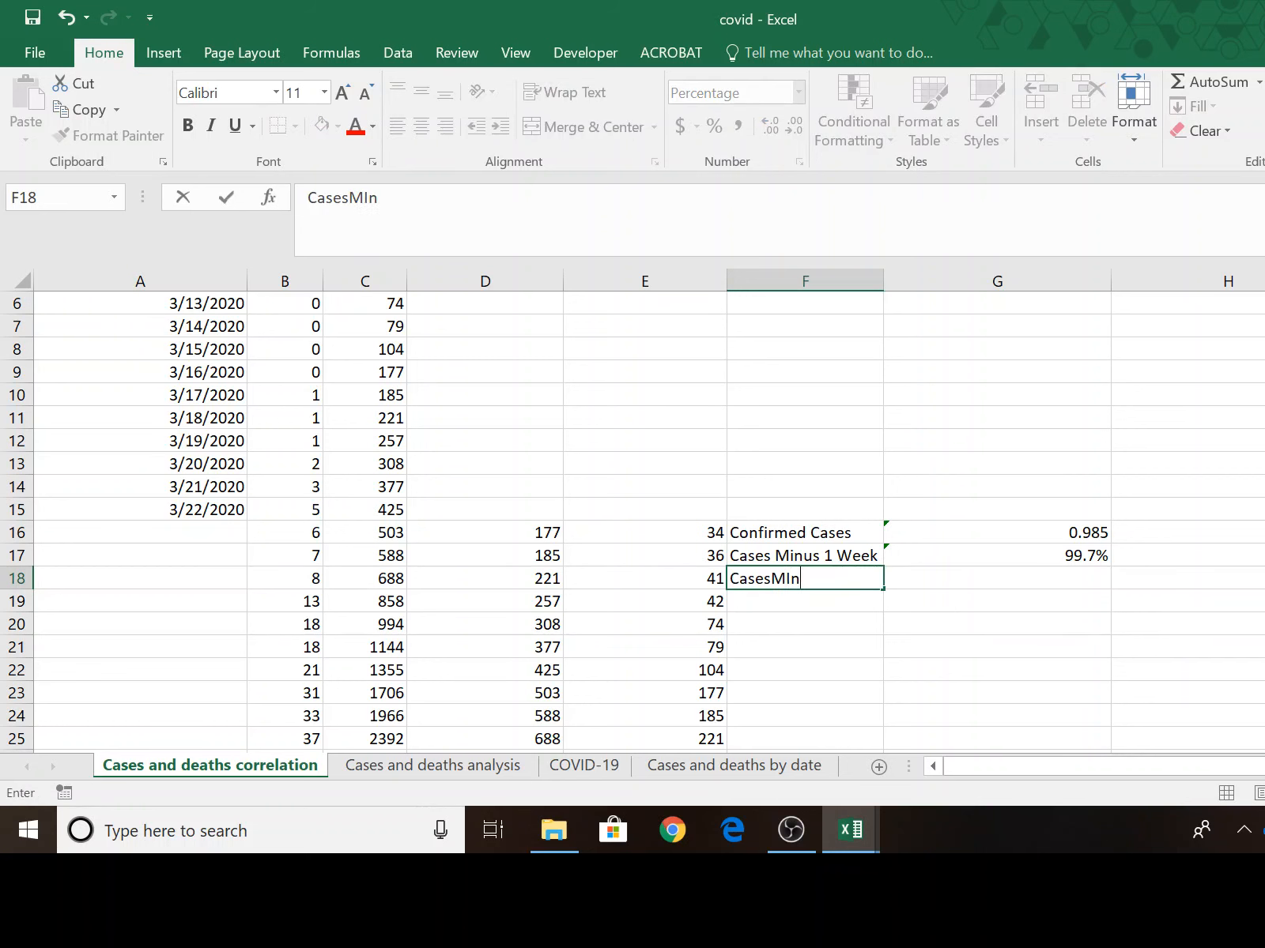
key("BackSpace")
key("BackSpace")
key("BackSpace")
type("Minus 2")
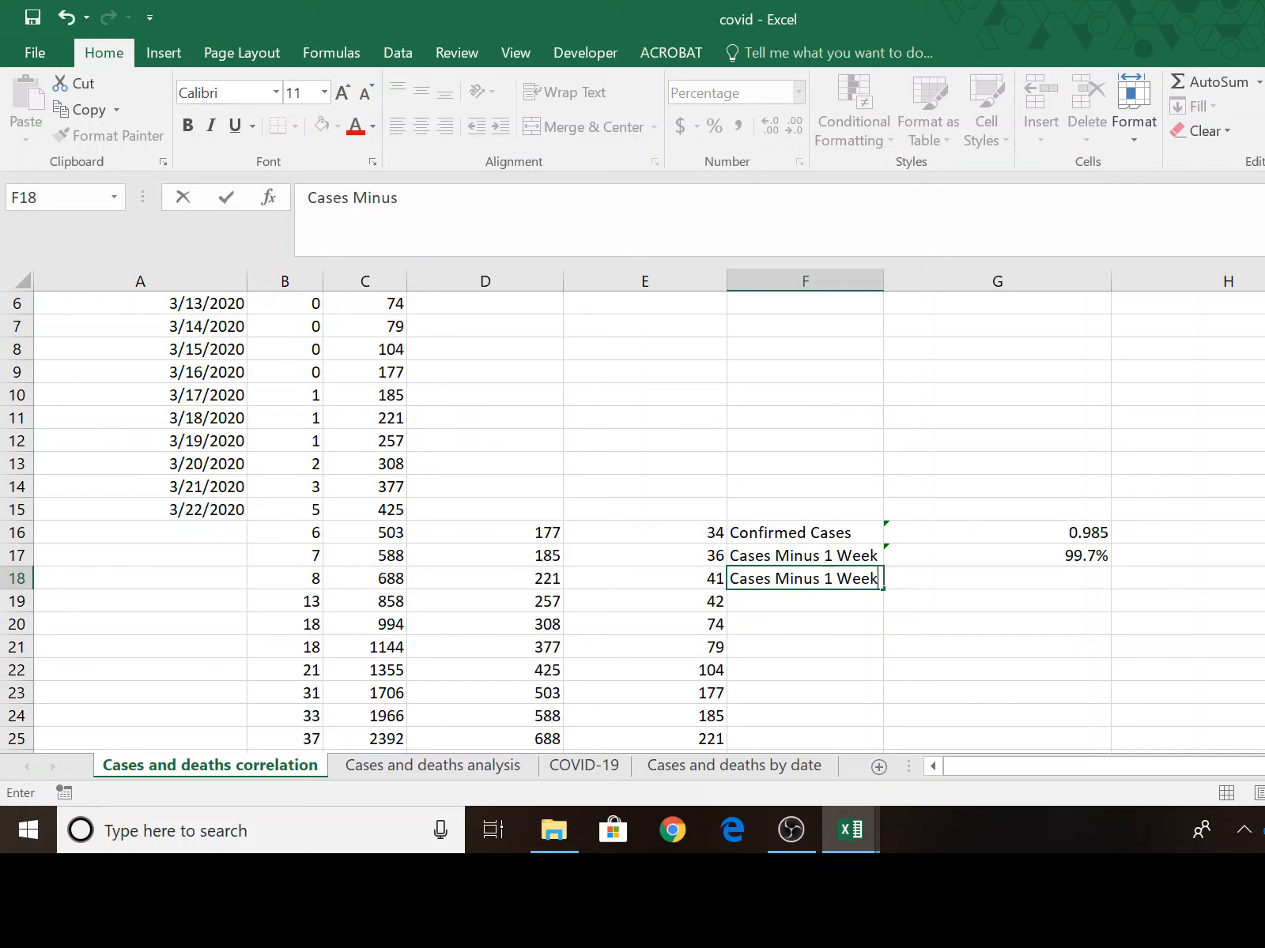
type("Weeks")
key("Return")
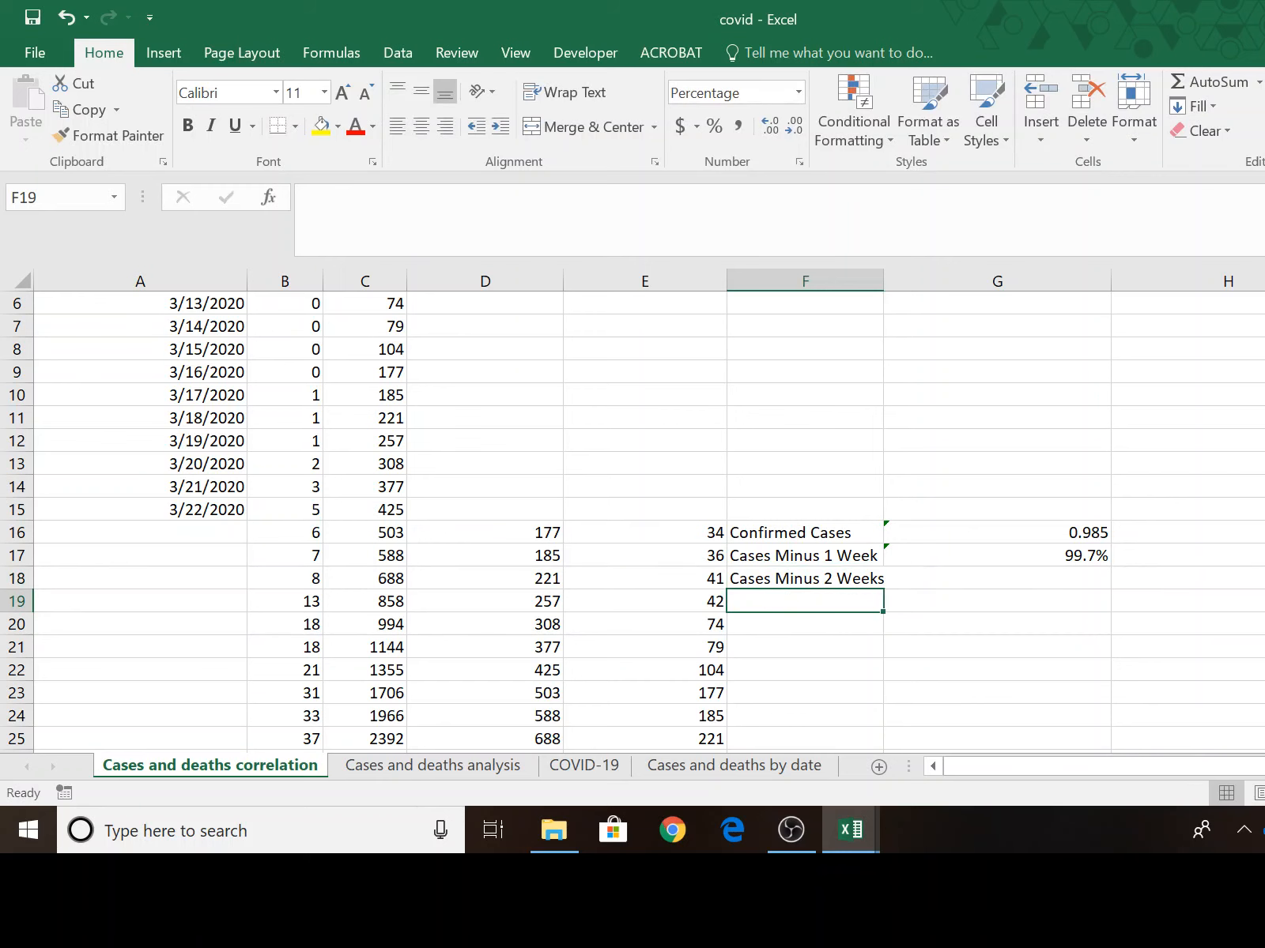
Enter a CORREL formula in G18 correlating the deaths in B16:B53 with the two-week-lagged cases in E16:E53.
left_click(953, 573)
type("=")
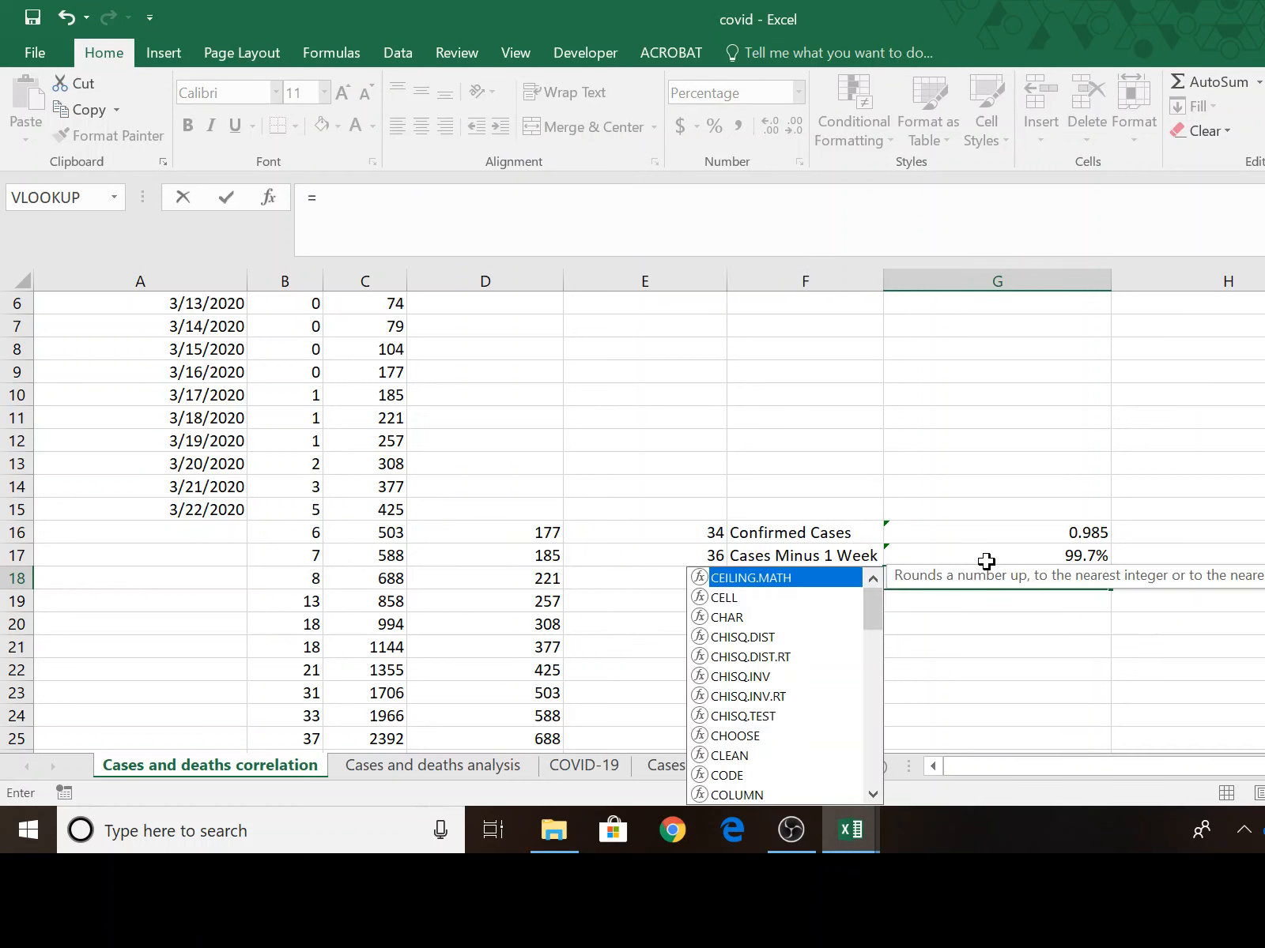
type("correl")
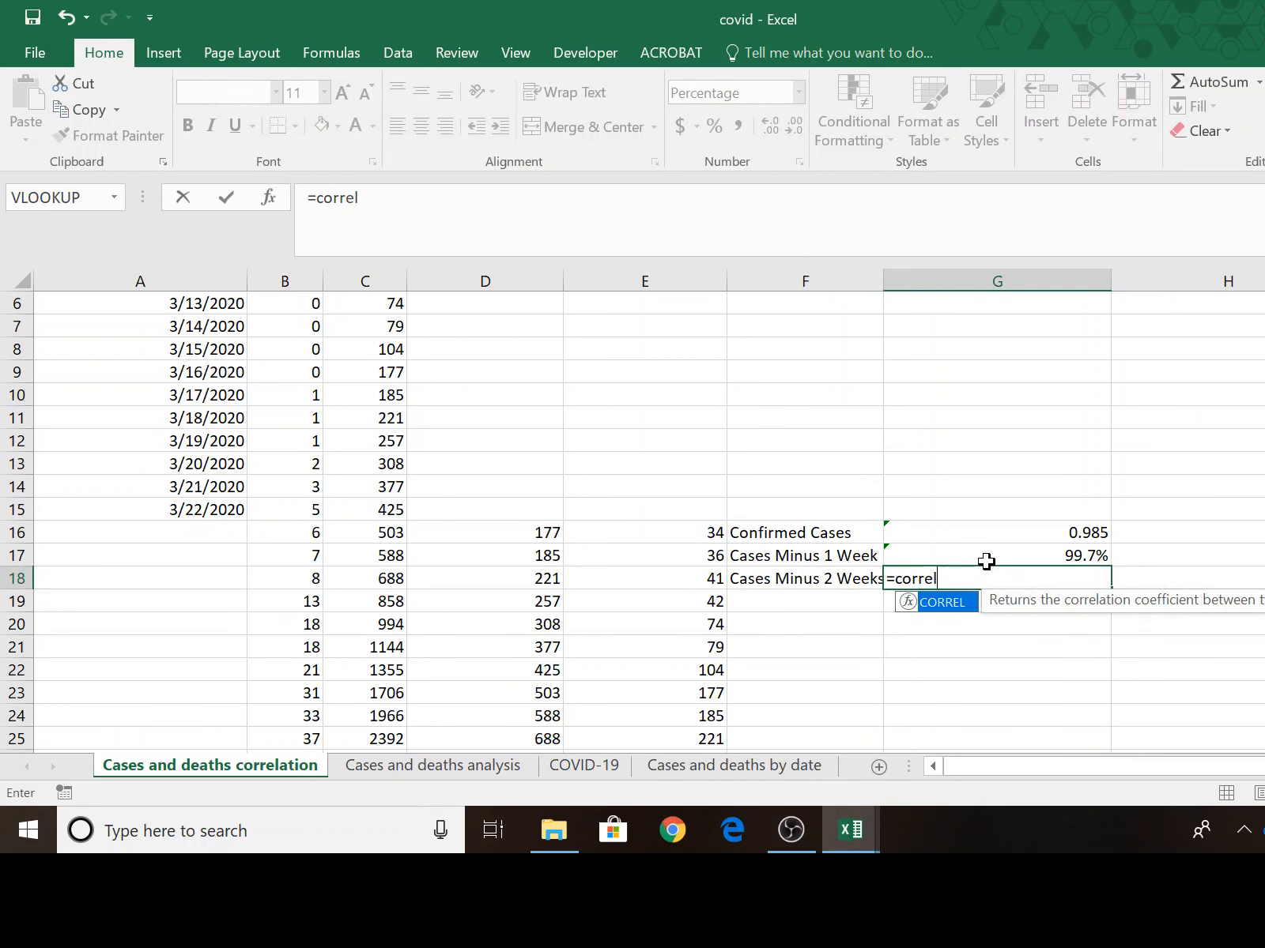
type("(")
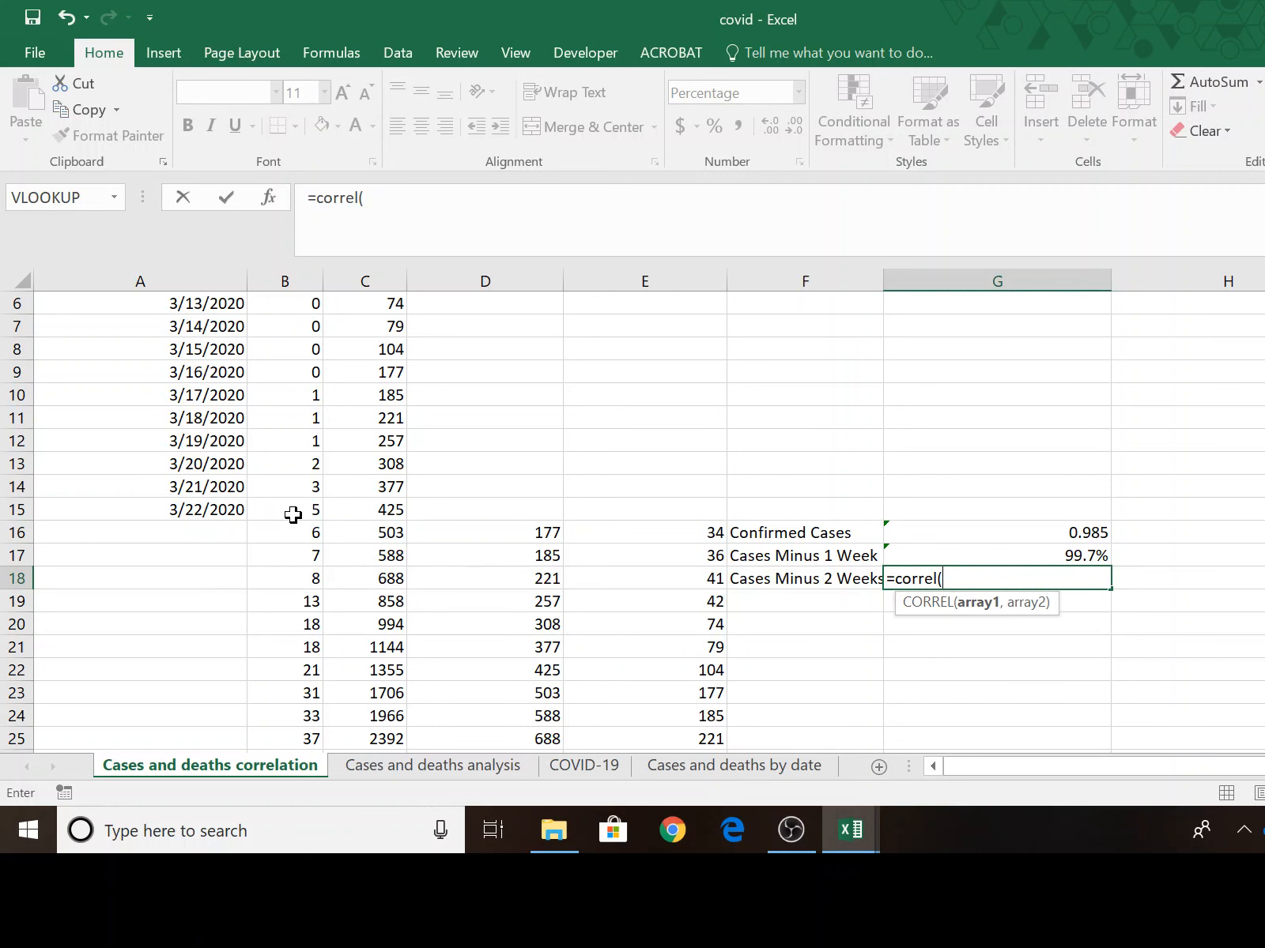
left_click_drag(285, 538, 283, 713)
type(",")
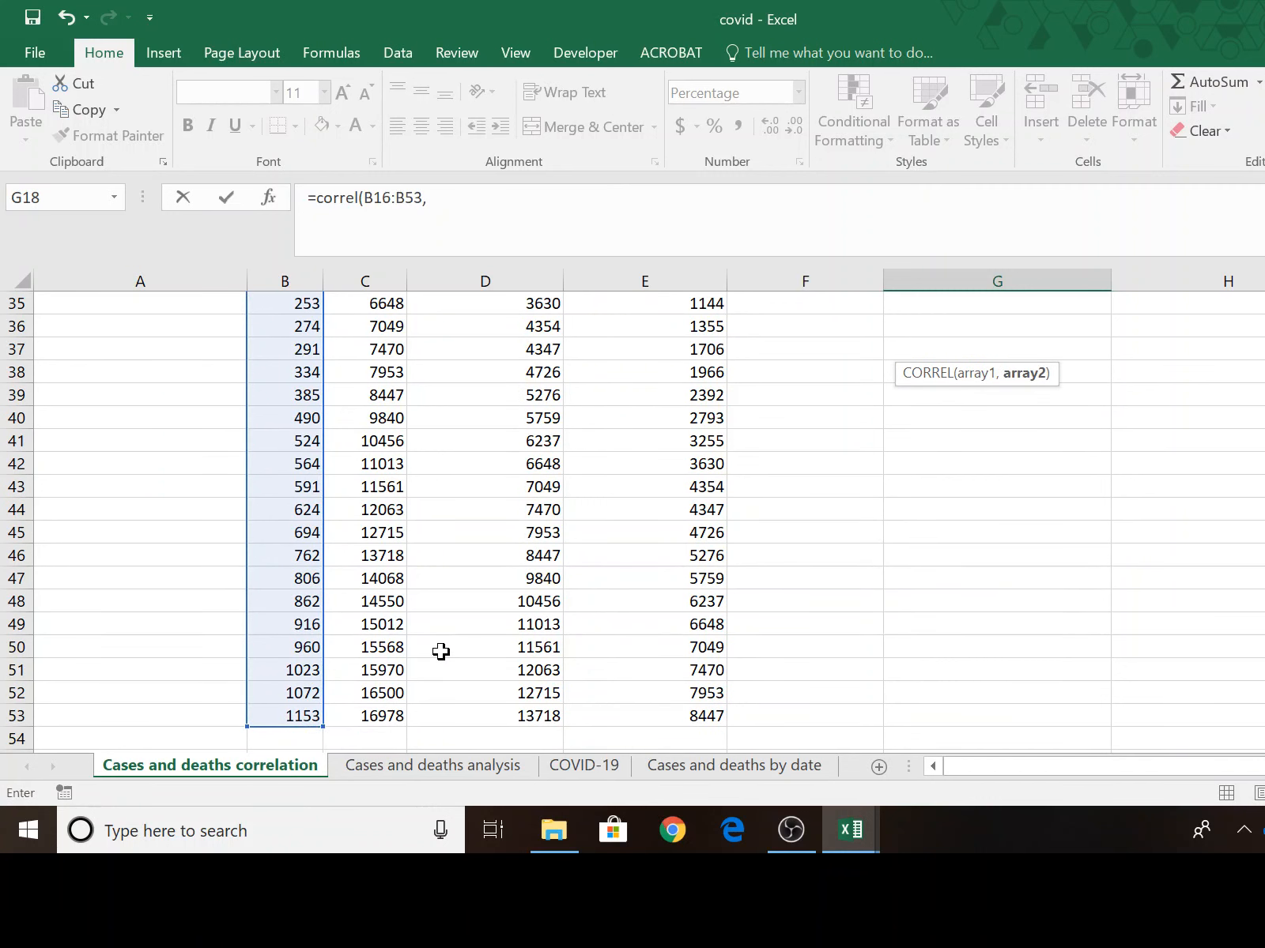
scroll(556, 556, "up", 9)
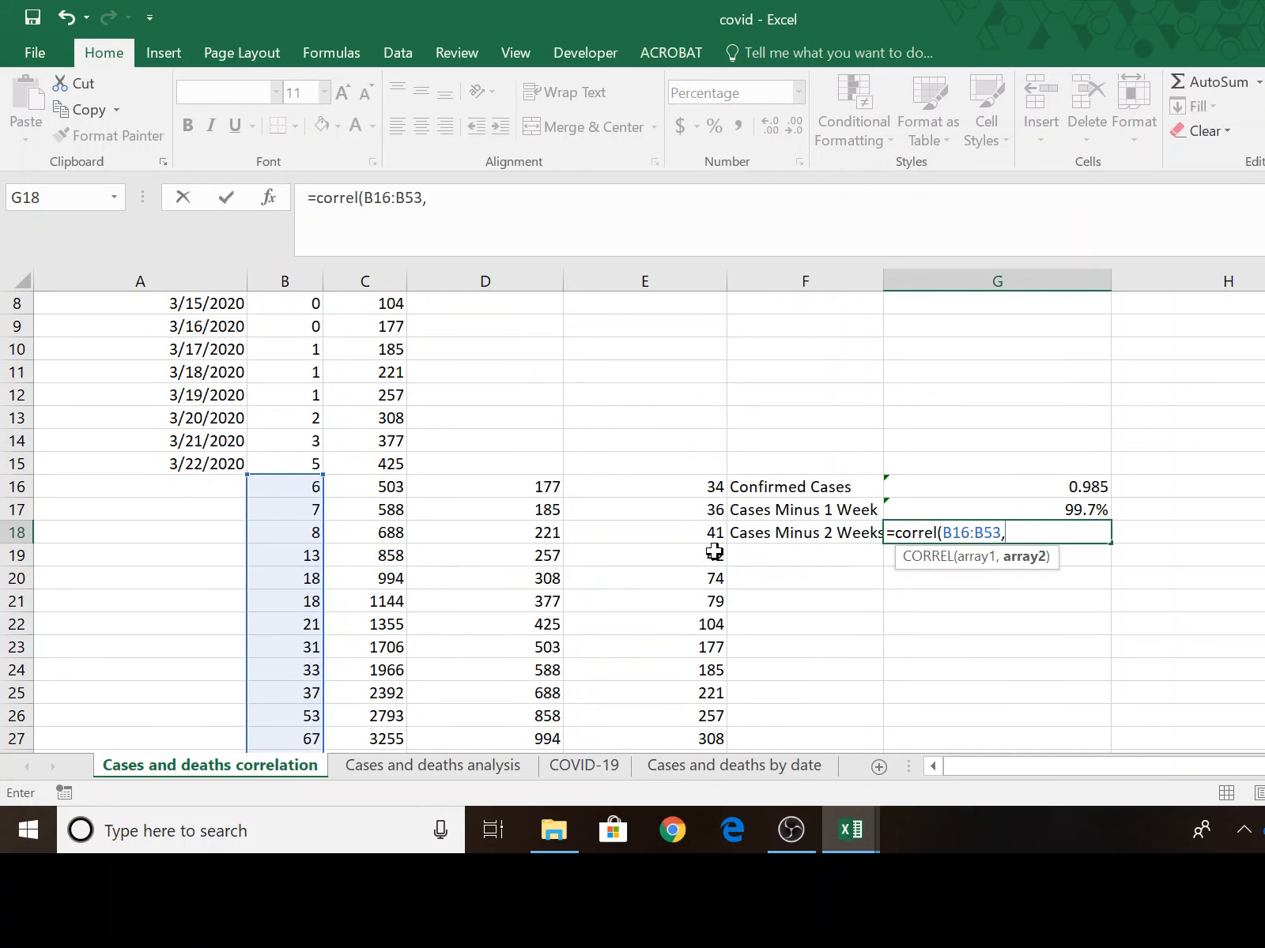
left_click_drag(683, 491, 715, 716)
key("Return")
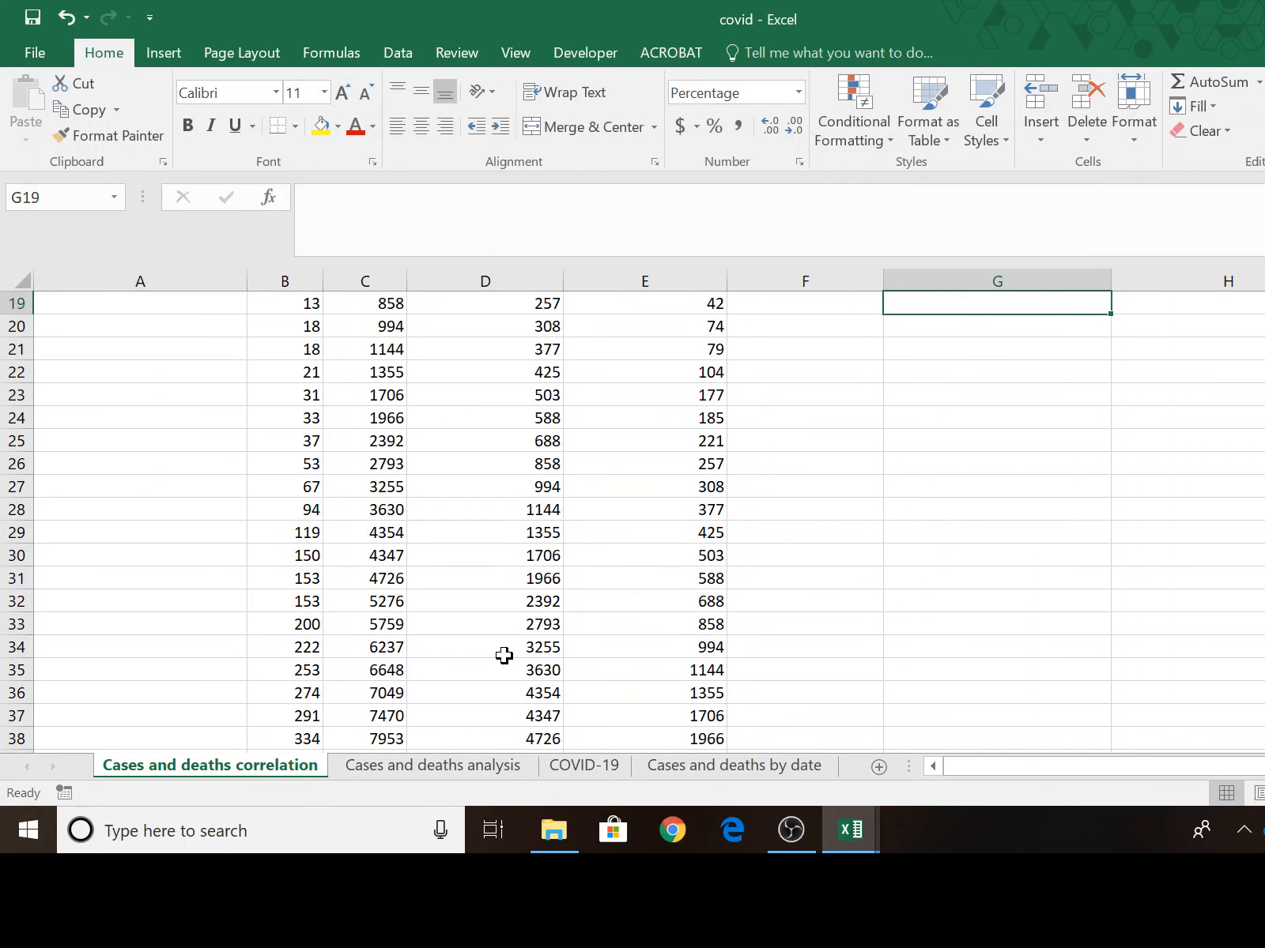
scroll(1055, 621, "up", 2)
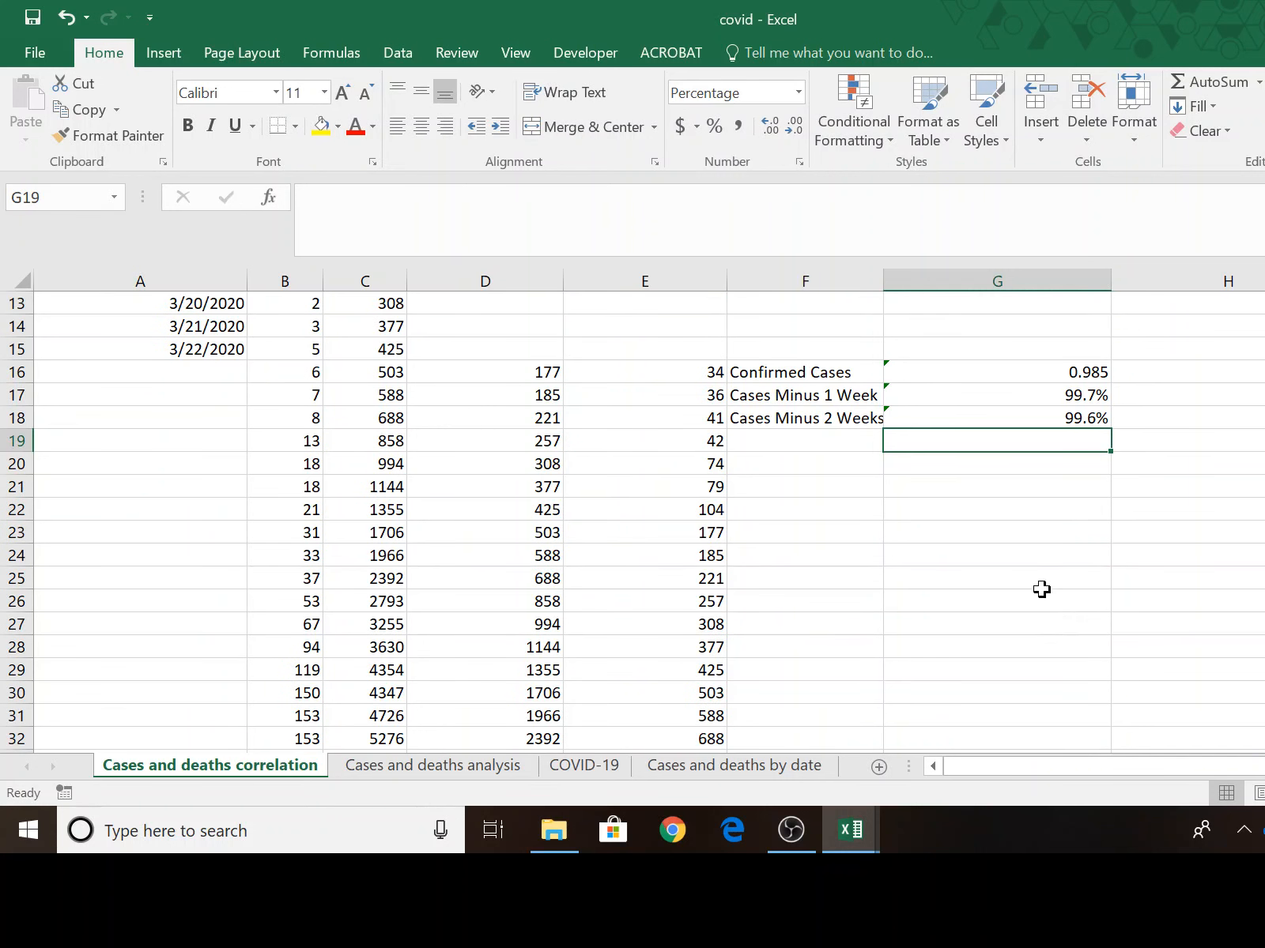
Format the lagged correlation results in G17:G18 in comma style with three decimal places.
left_click_drag(1090, 392, 1088, 415)
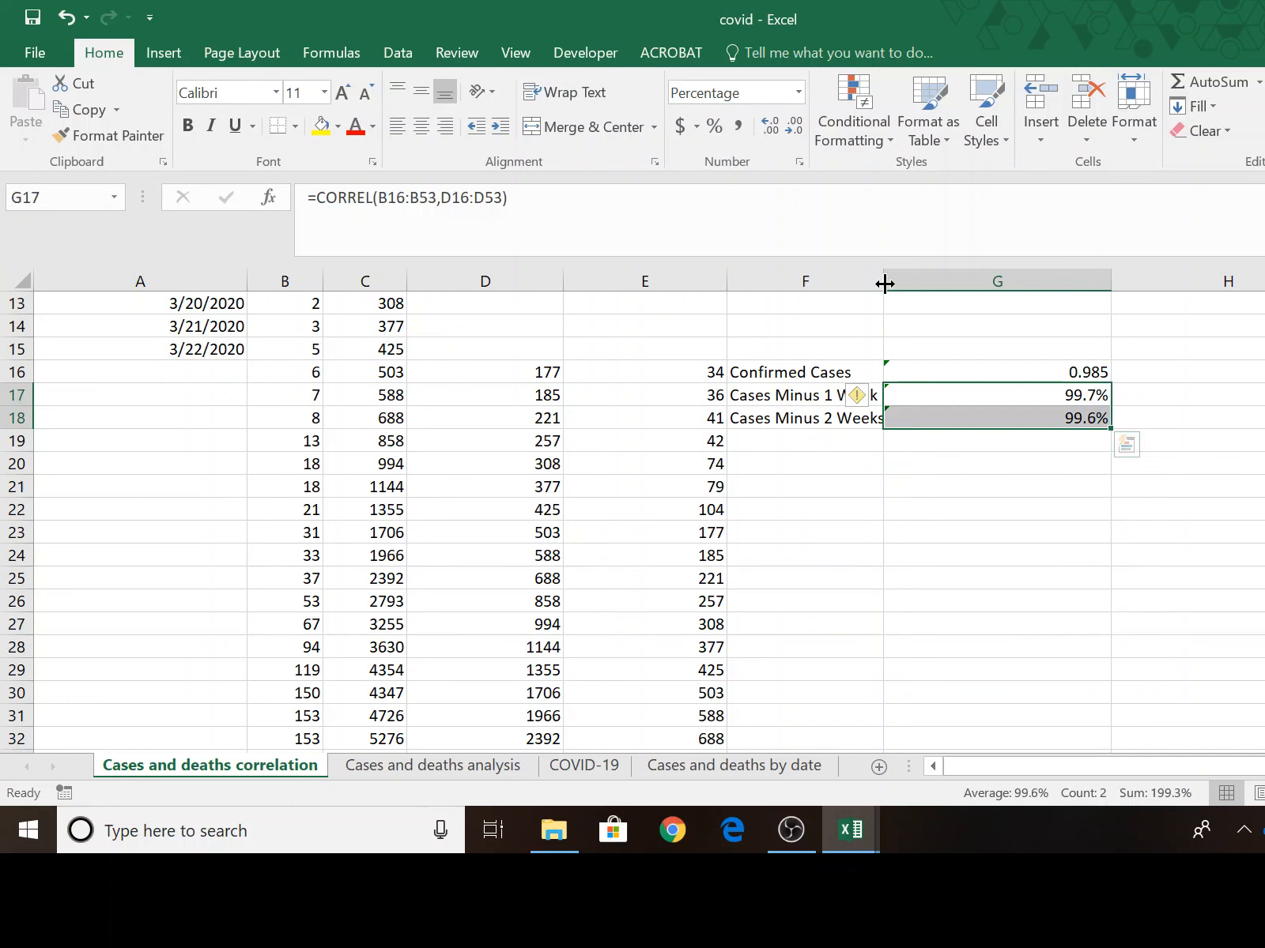
left_click(738, 126)
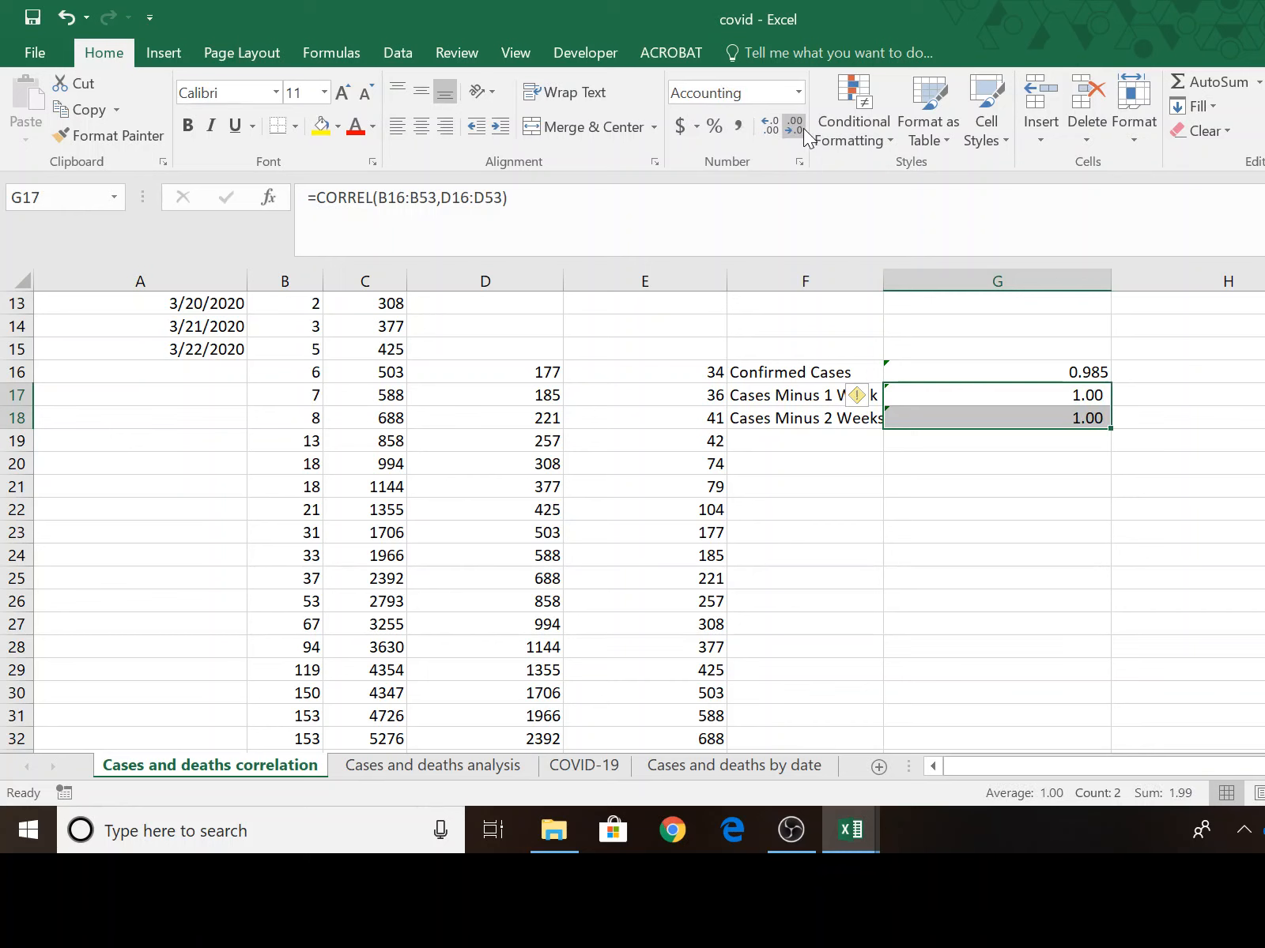
left_click(763, 129)
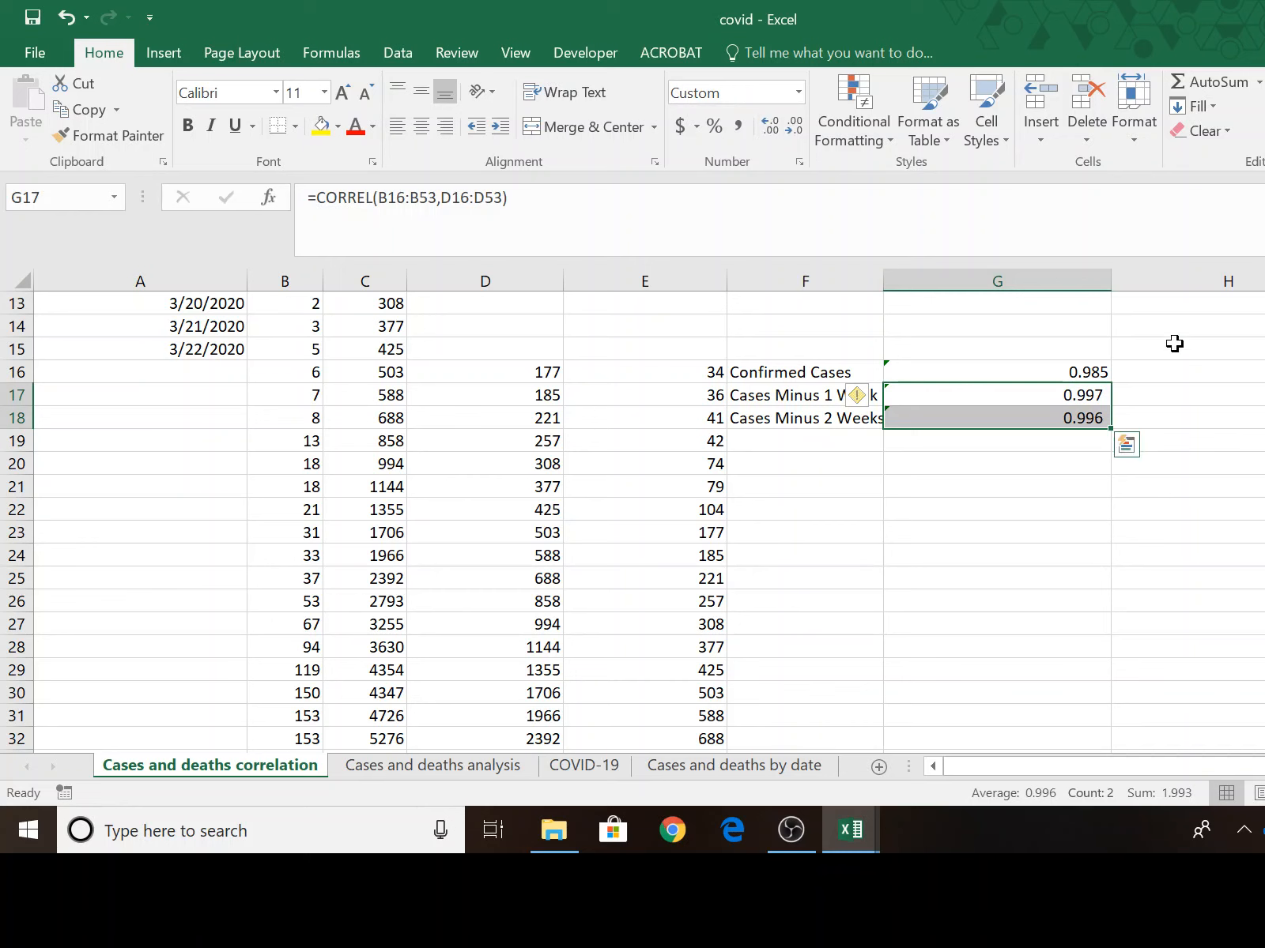
left_click(1188, 379)
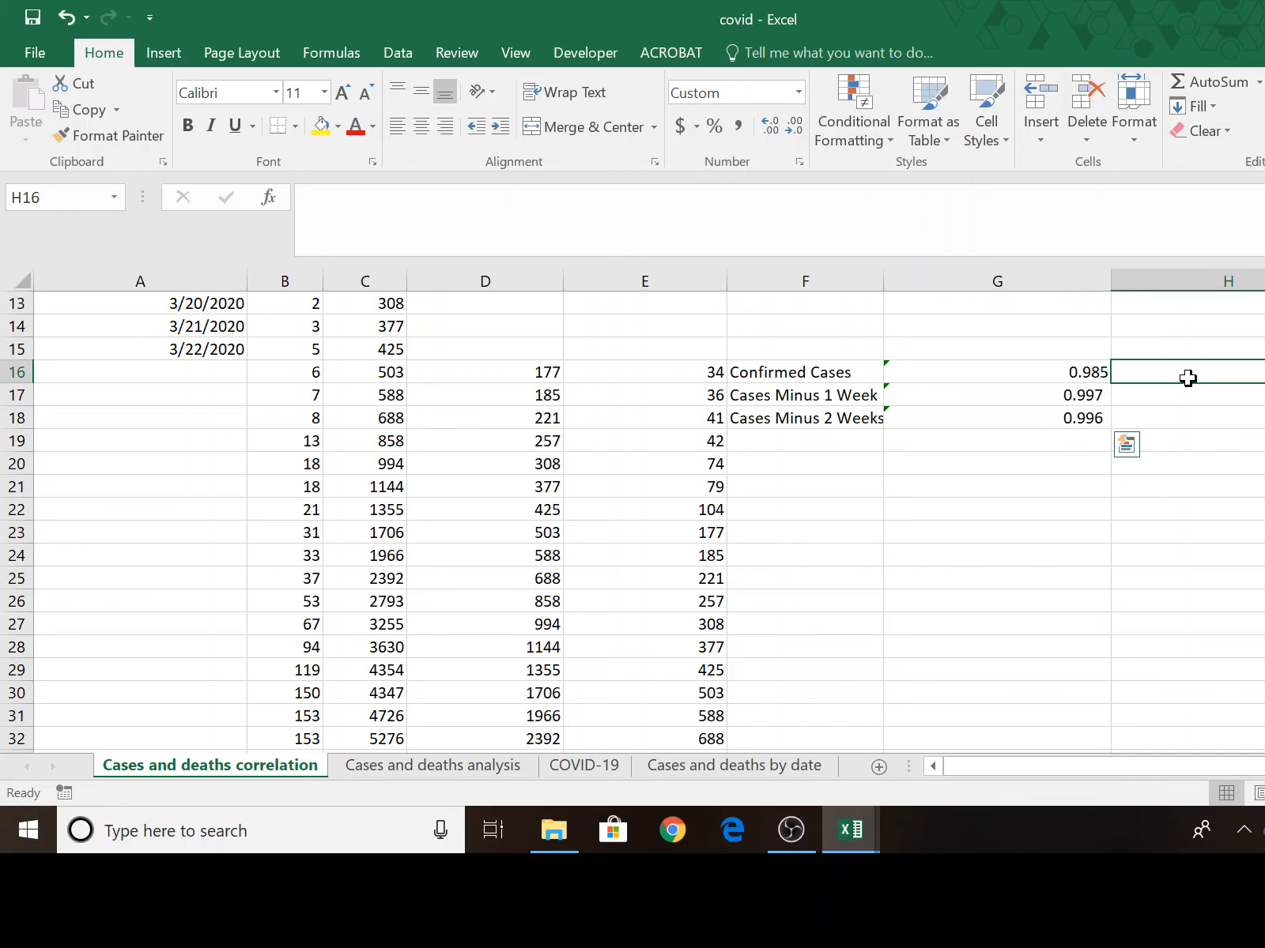
Apply comma style with three decimal places to the Confirmed Cases correlation in G16.
left_click(1051, 371)
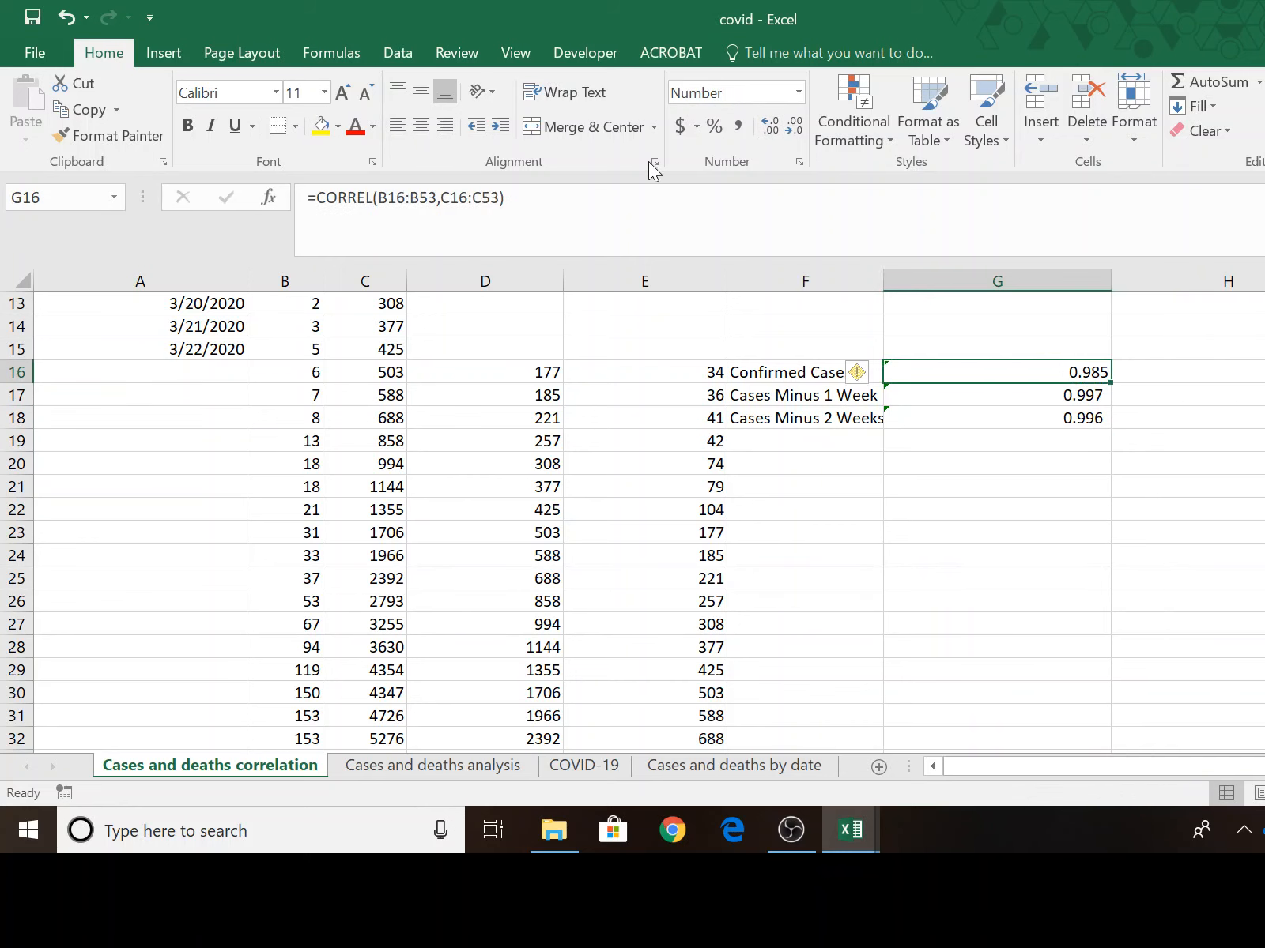
left_click(736, 127)
left_click(765, 125)
left_click(1264, 441)
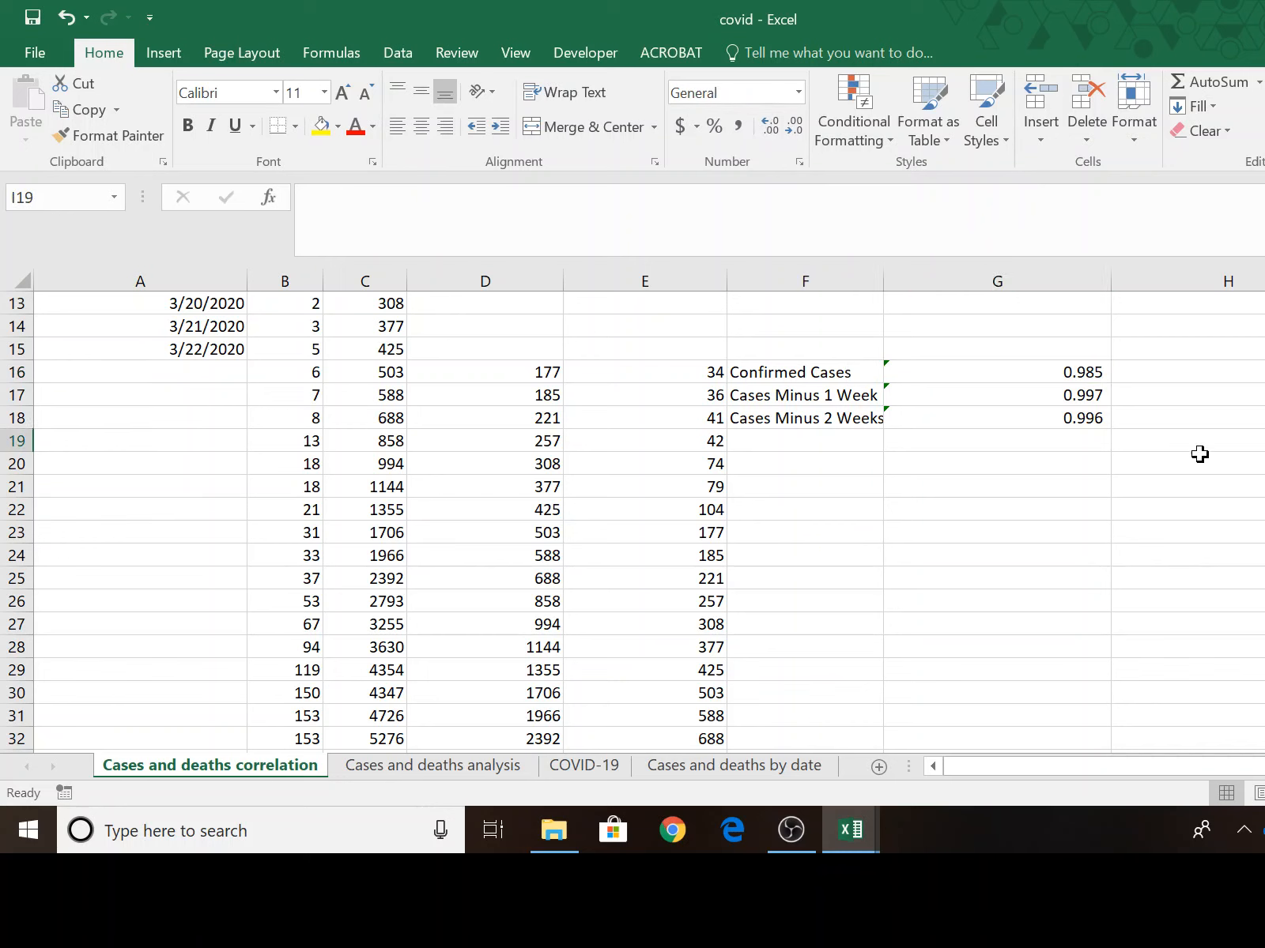
Compare the correlation results in G16:G18 and examine the deaths, cases and lagged cases in columns B to E through row 53.
left_click(1085, 398)
left_click(1087, 416)
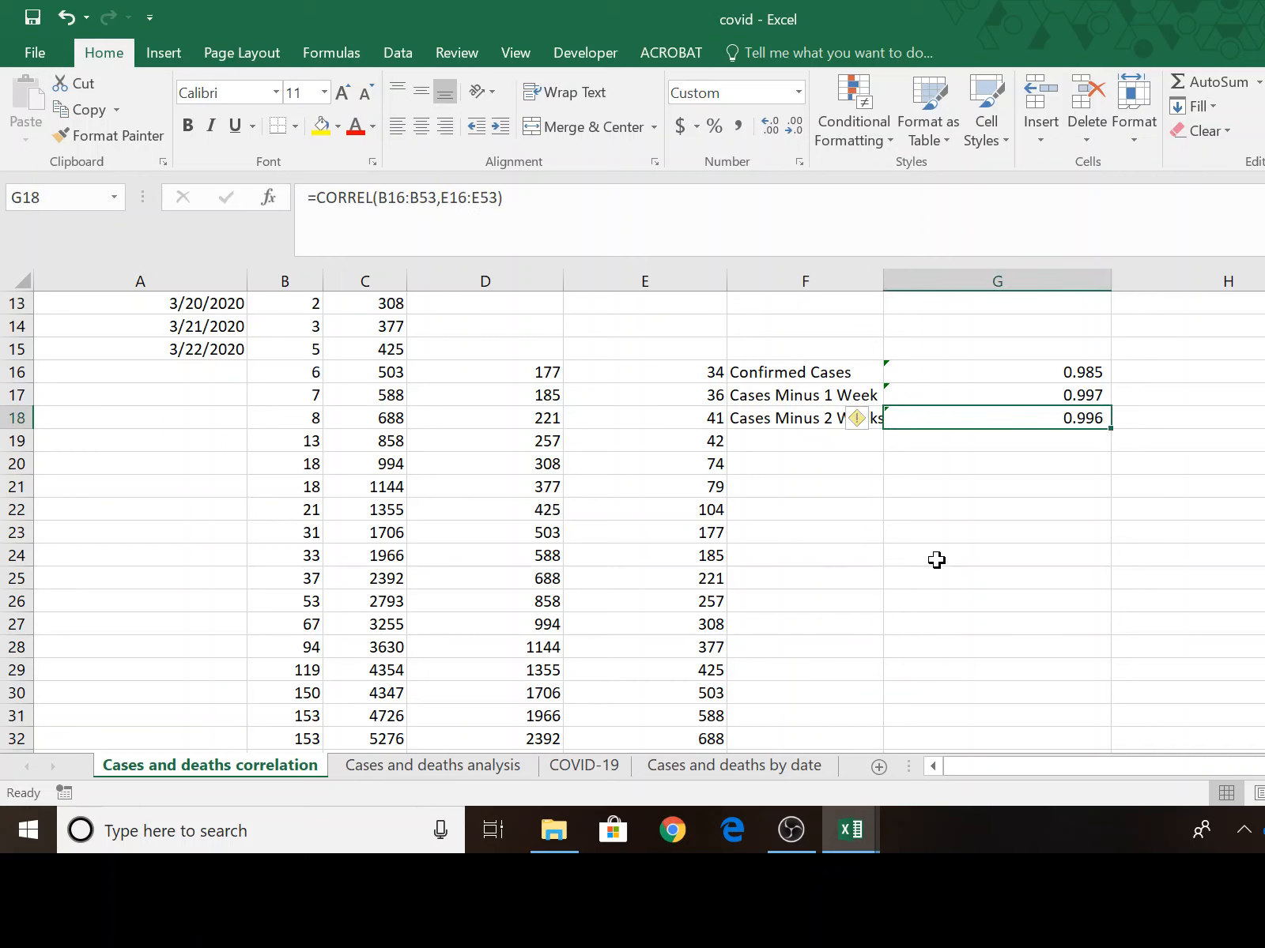
left_click(1041, 397)
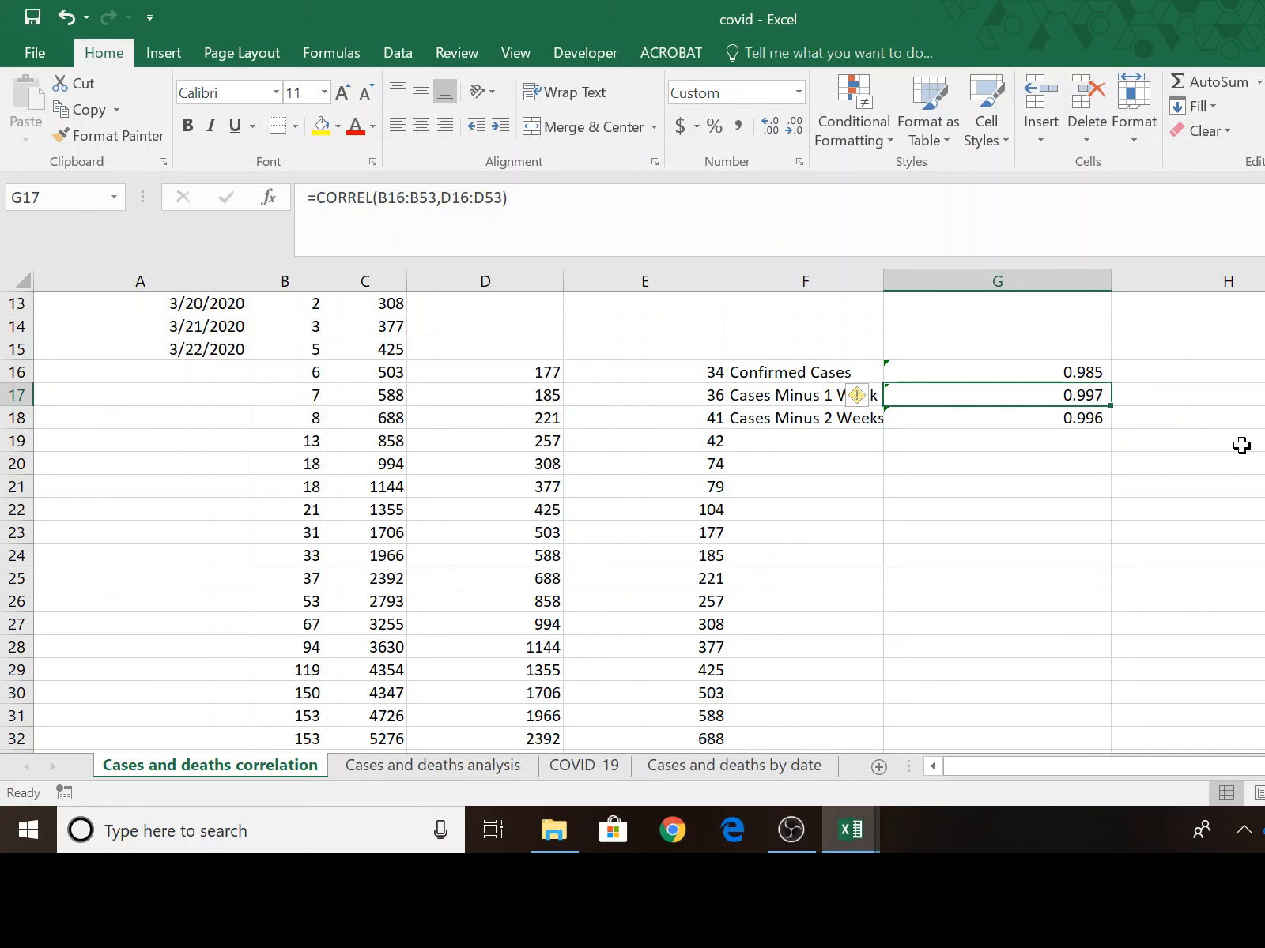
left_click(1075, 419)
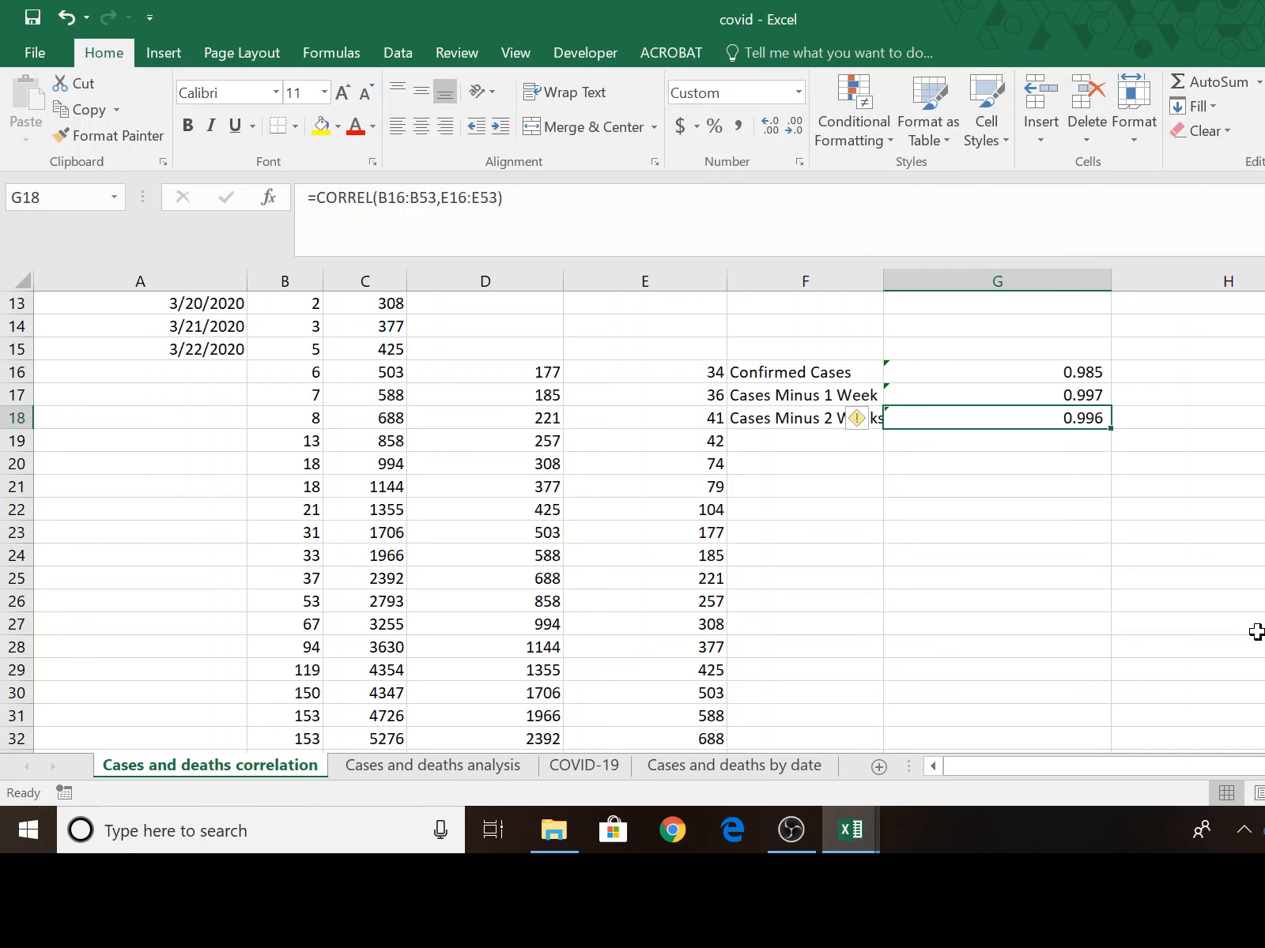
scroll(1256, 631, "down", 4)
scroll(1256, 632, "up", 3)
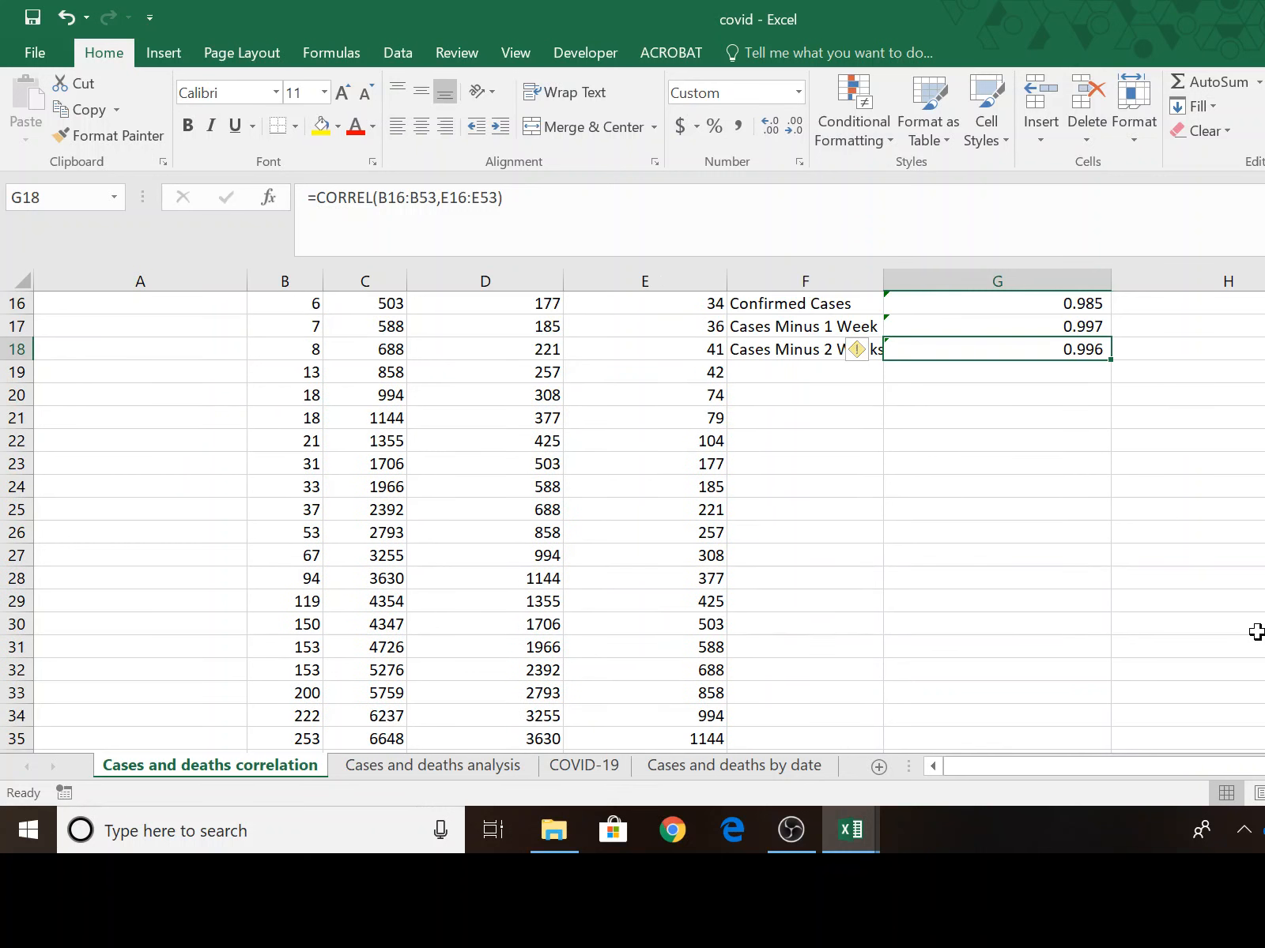
scroll(1256, 632, "down", 8)
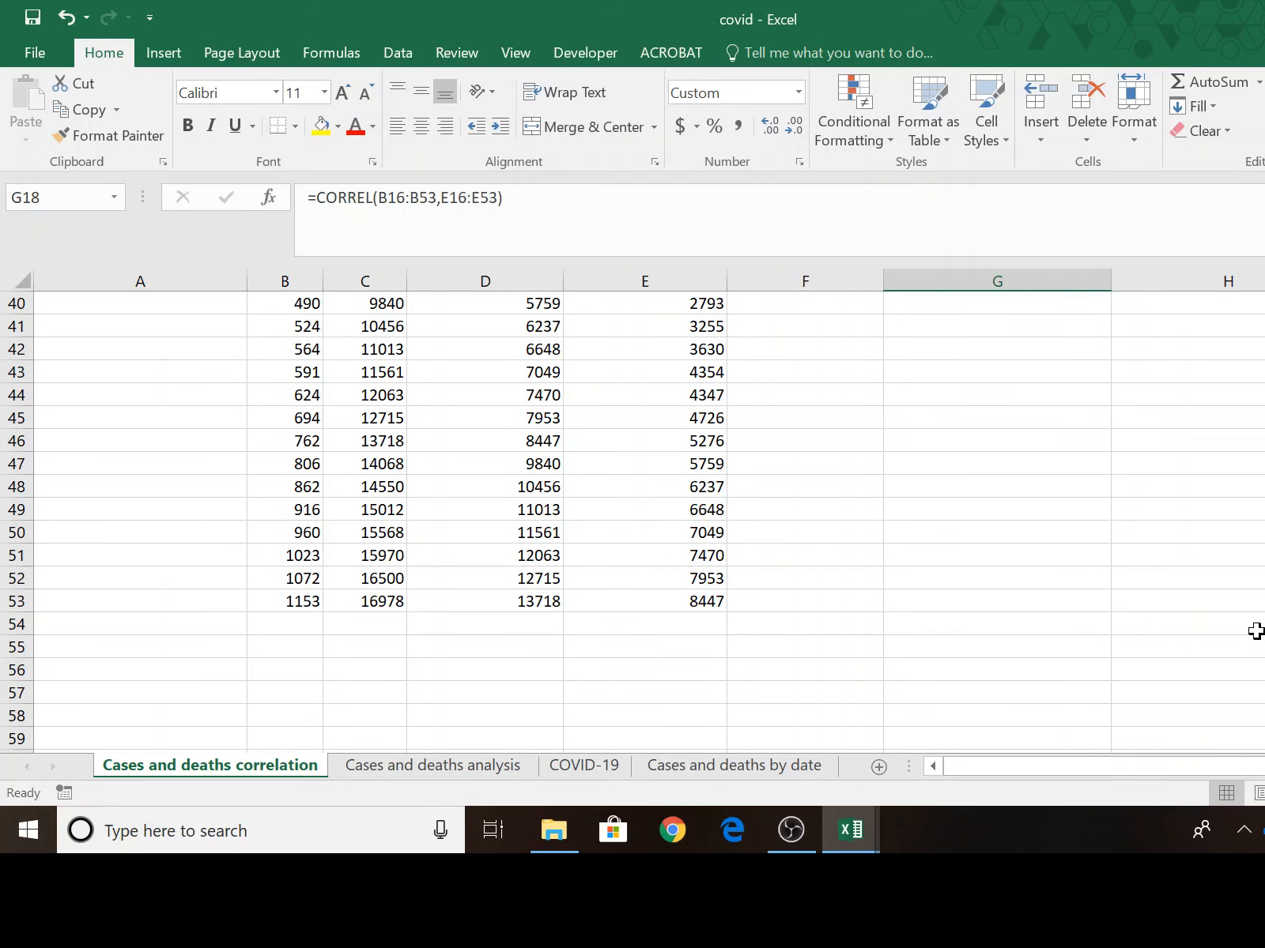
scroll(577, 659, "up", 4)
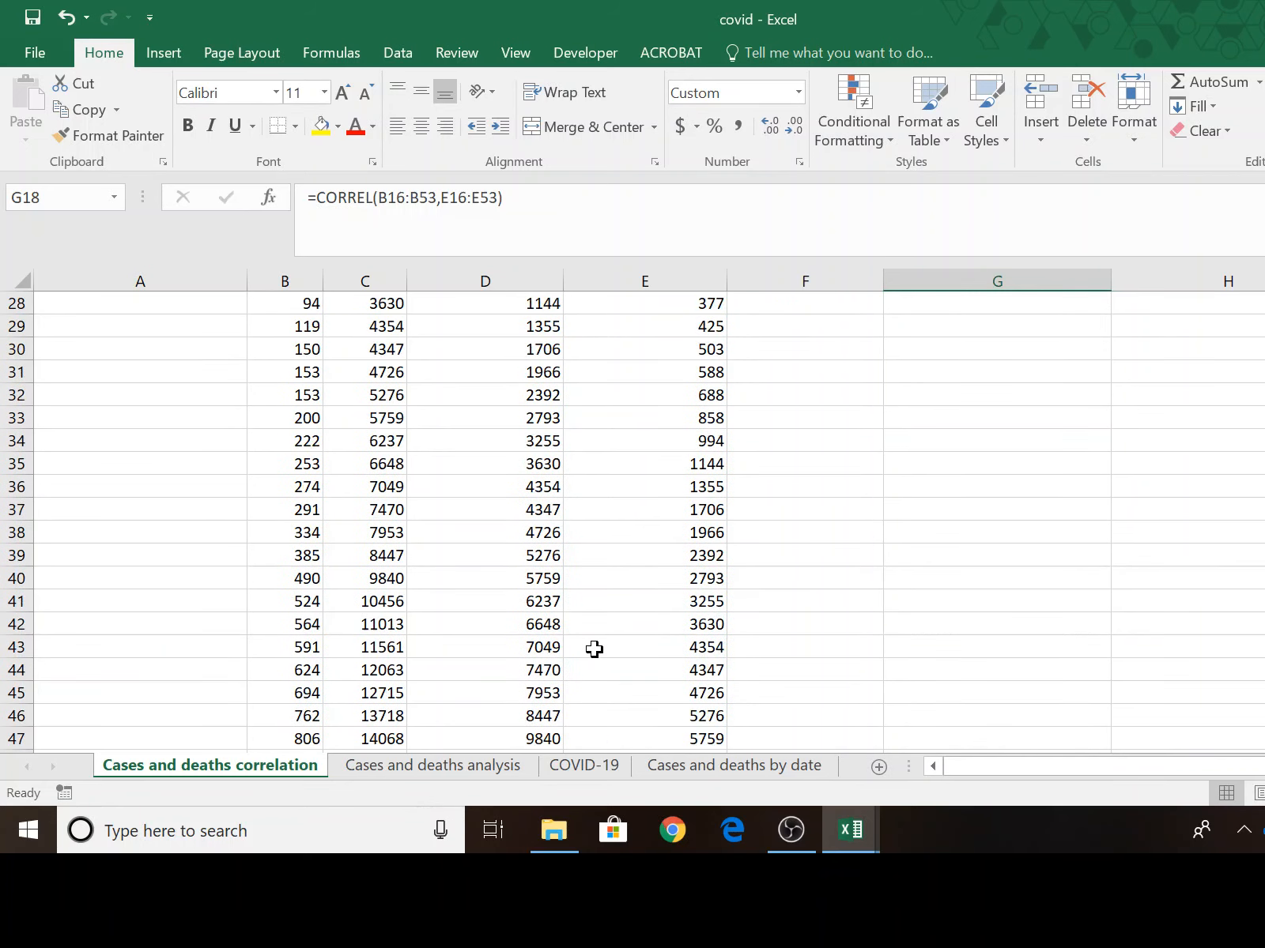
scroll(594, 649, "up", 9)
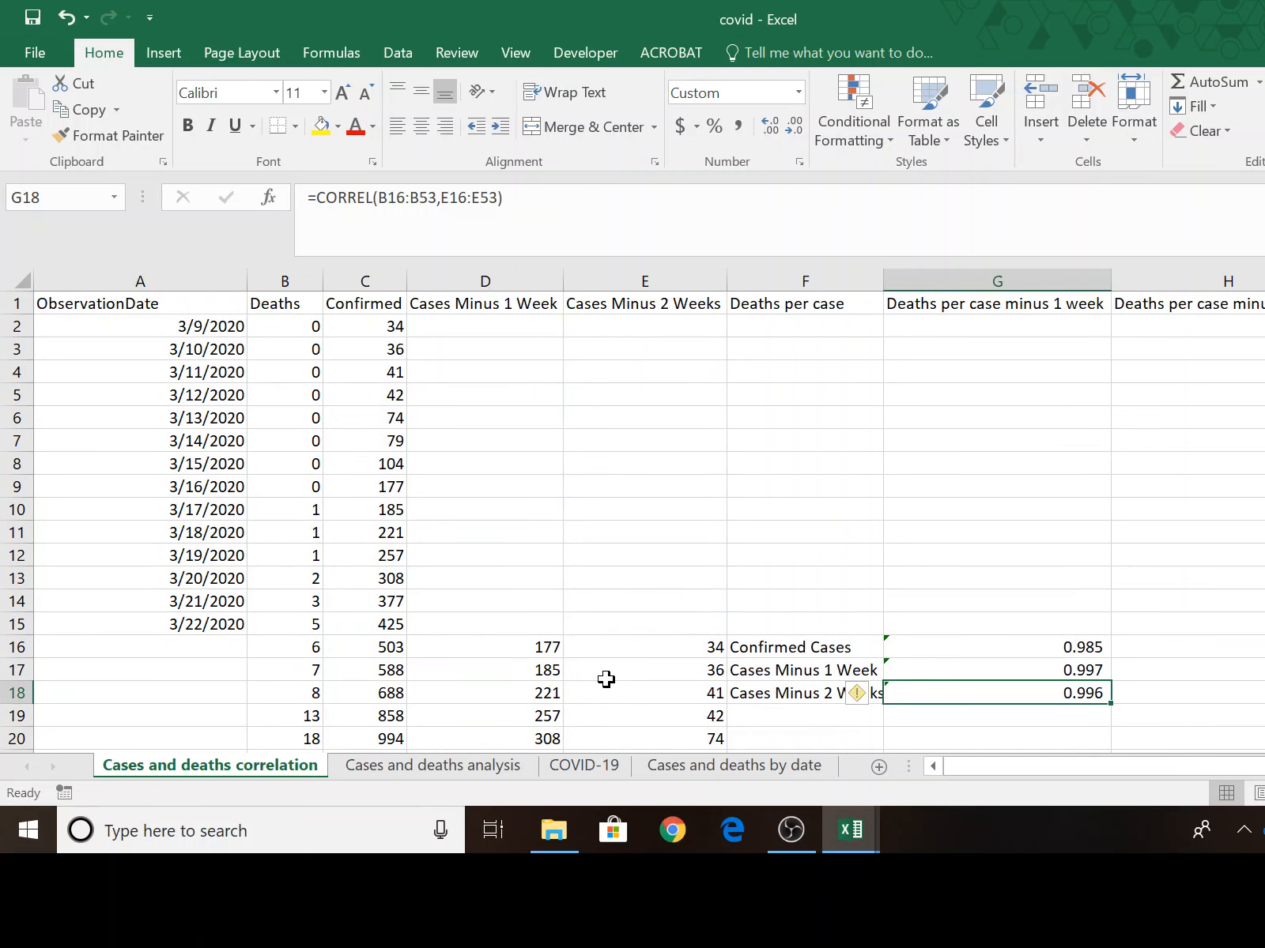
scroll(381, 641, "down", 9)
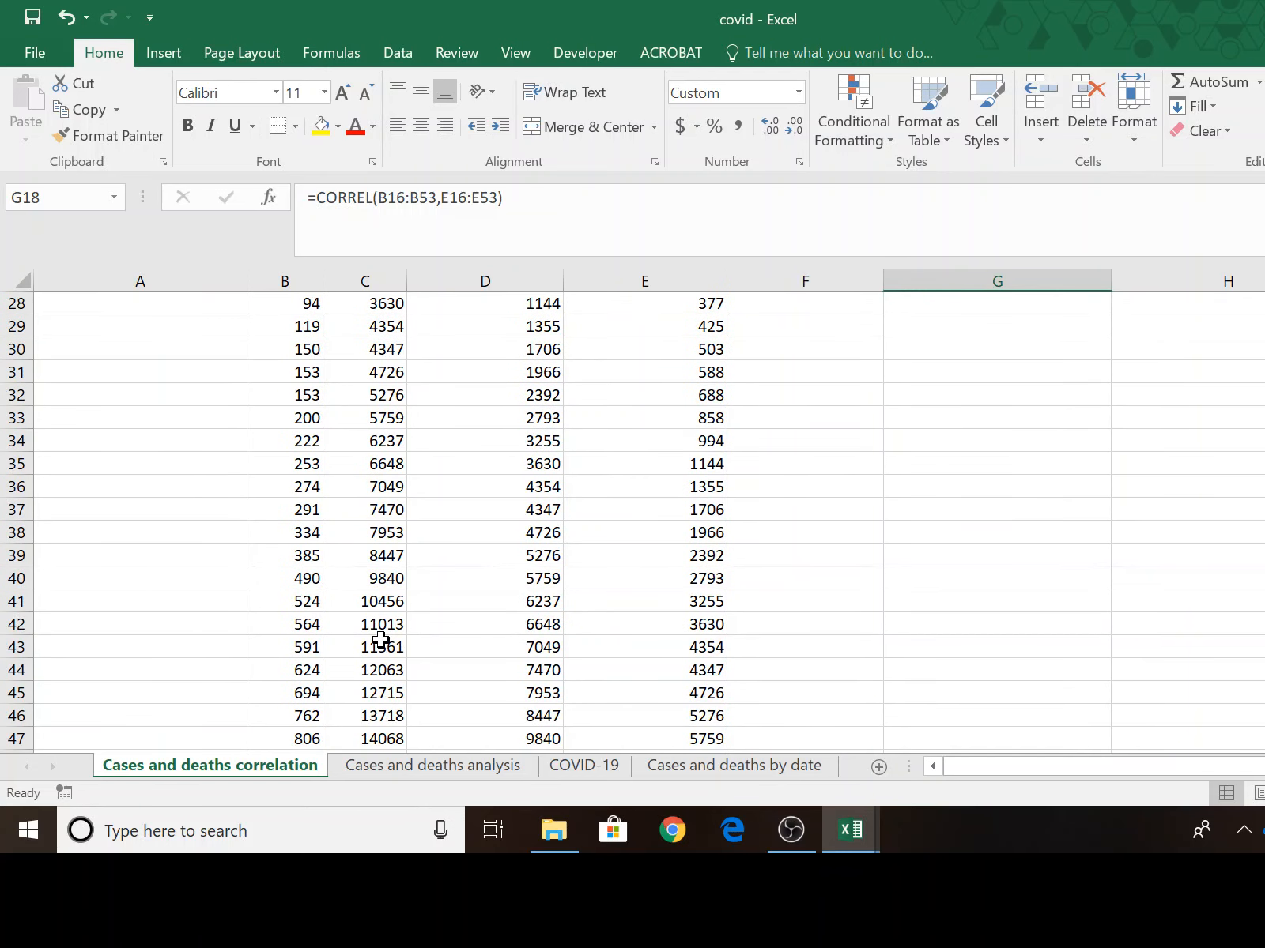
scroll(381, 640, "down", 4)
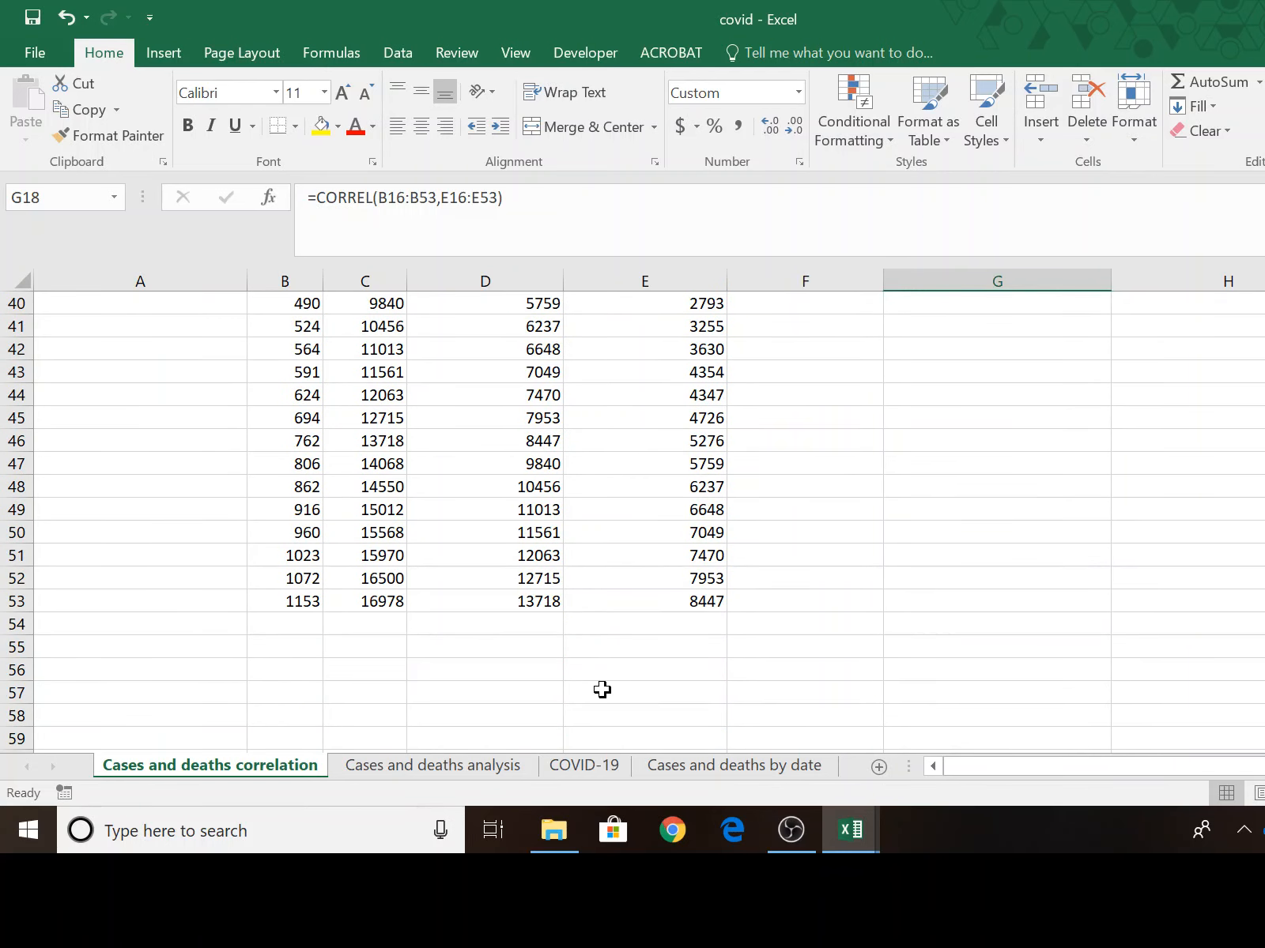
left_click(377, 599)
scroll(484, 654, "up", 10)
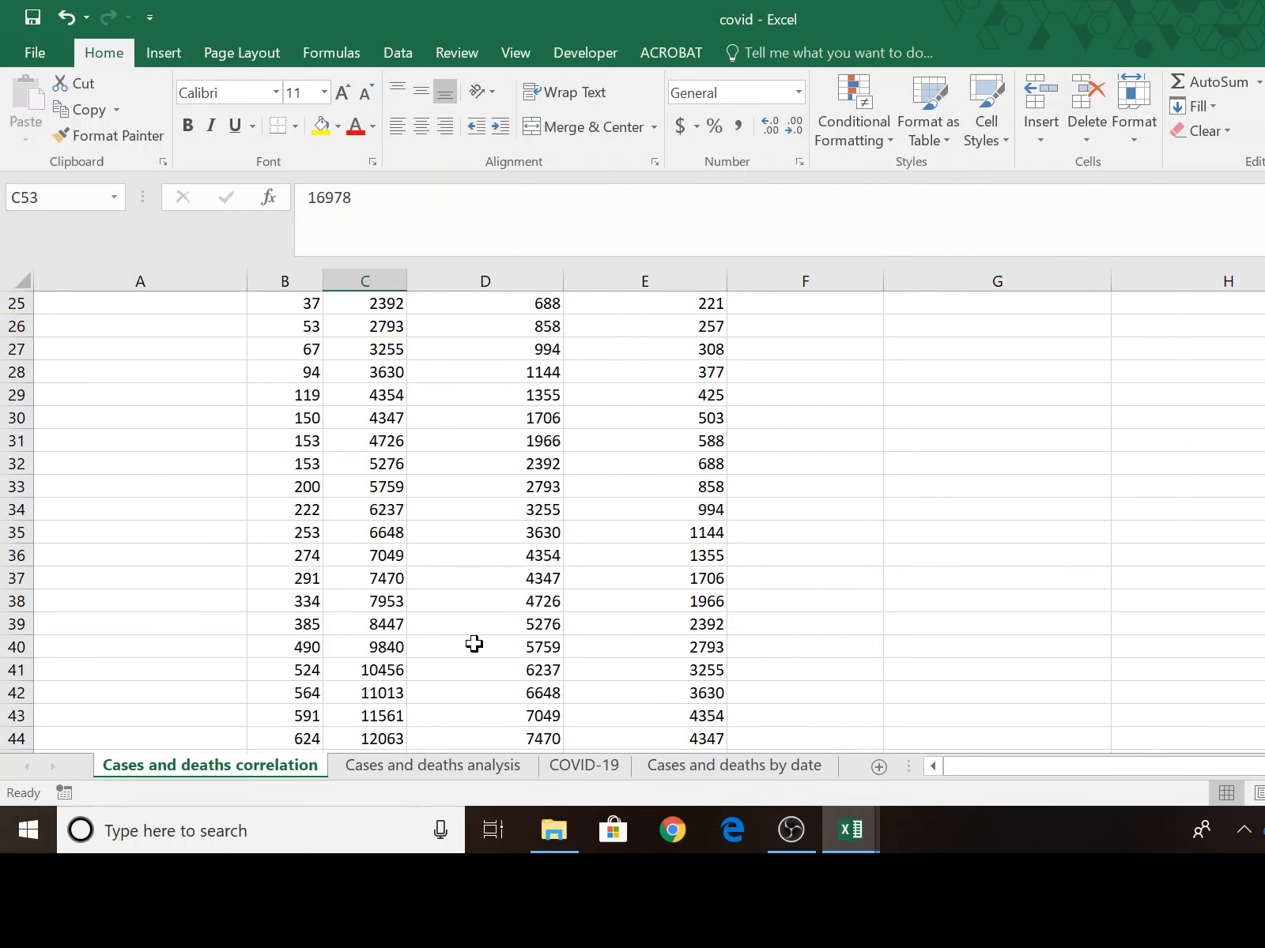
scroll(473, 640, "up", 3)
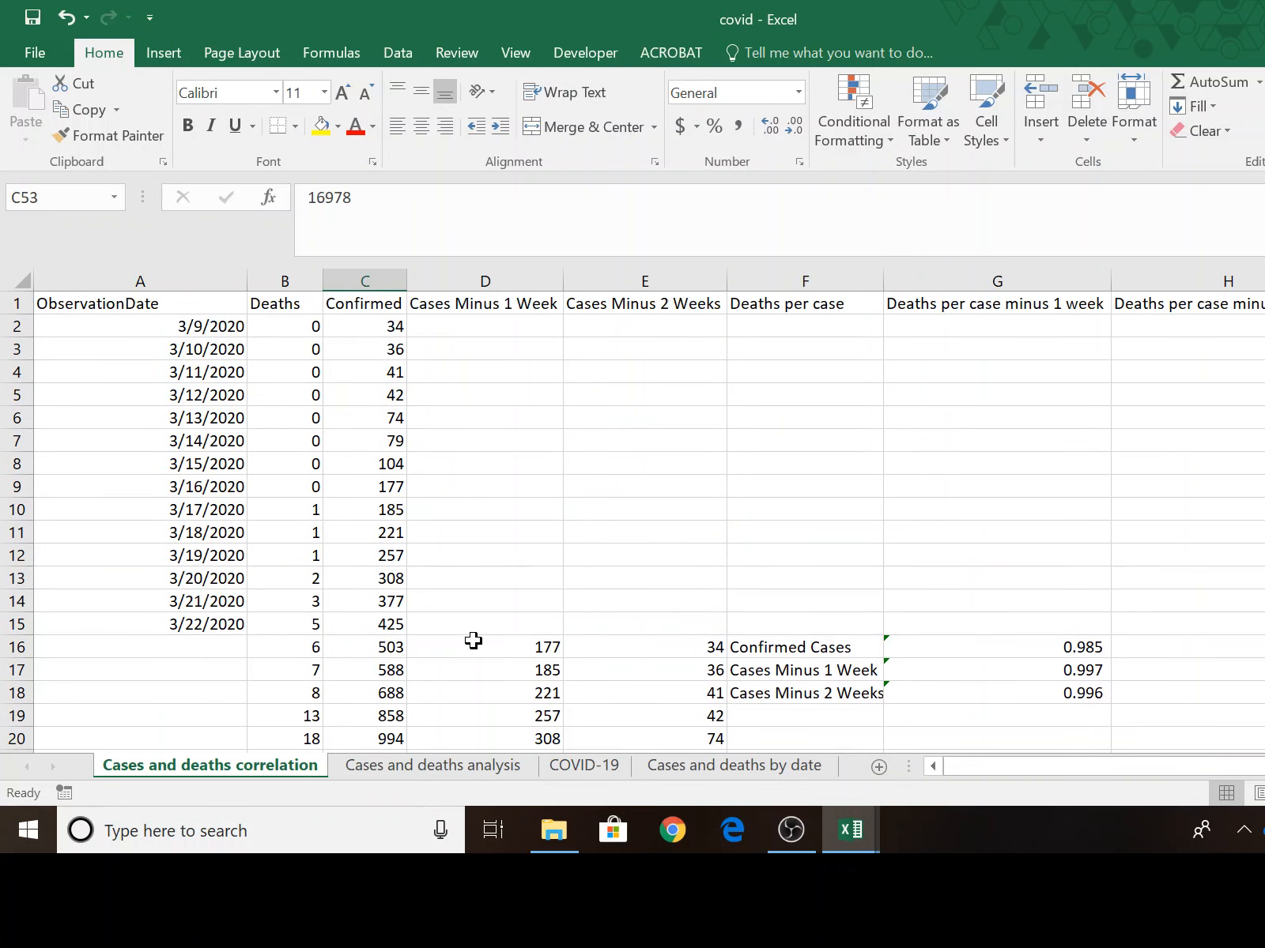
scroll(473, 641, "down", 14)
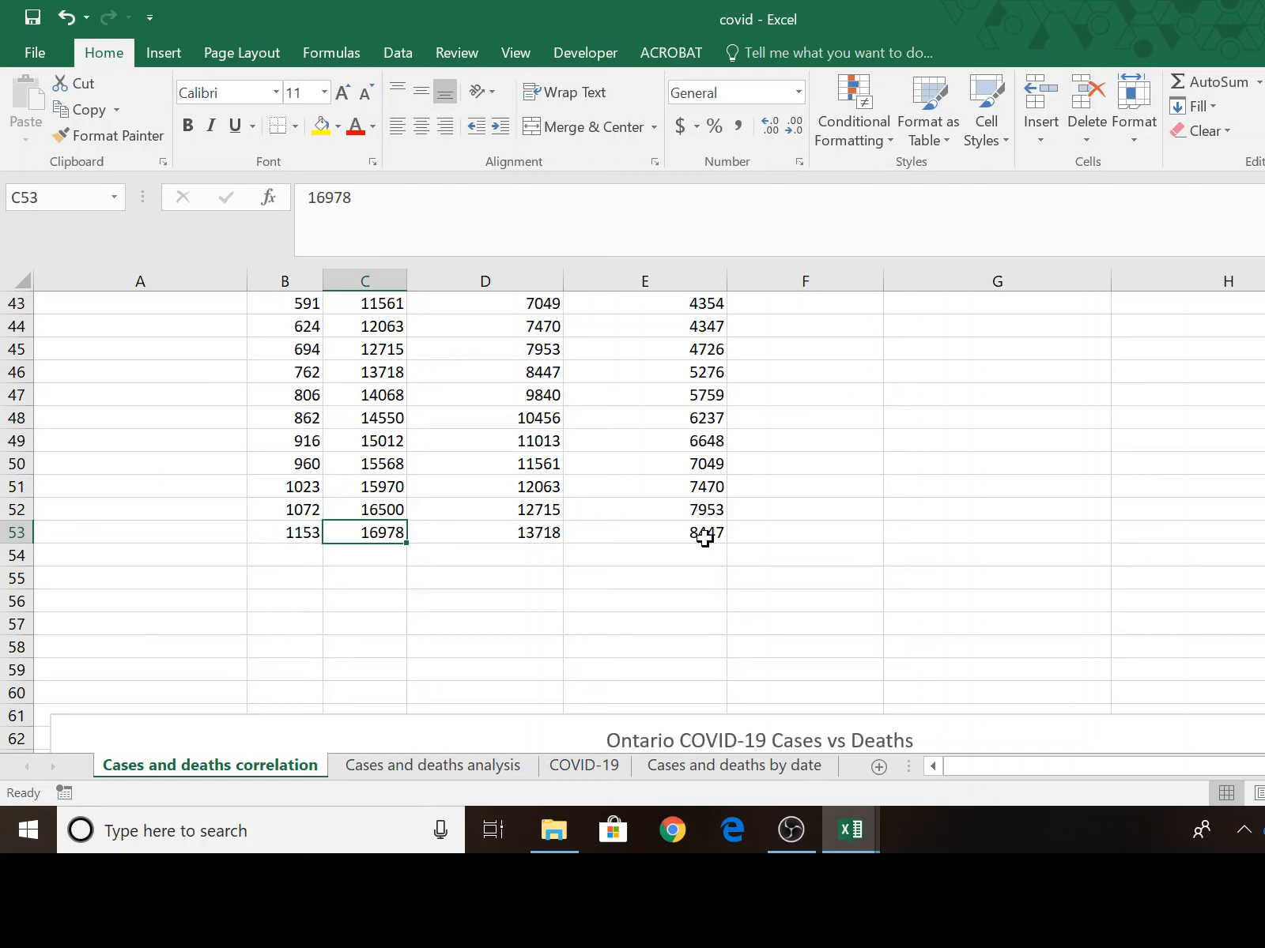
scroll(785, 618, "up", 10)
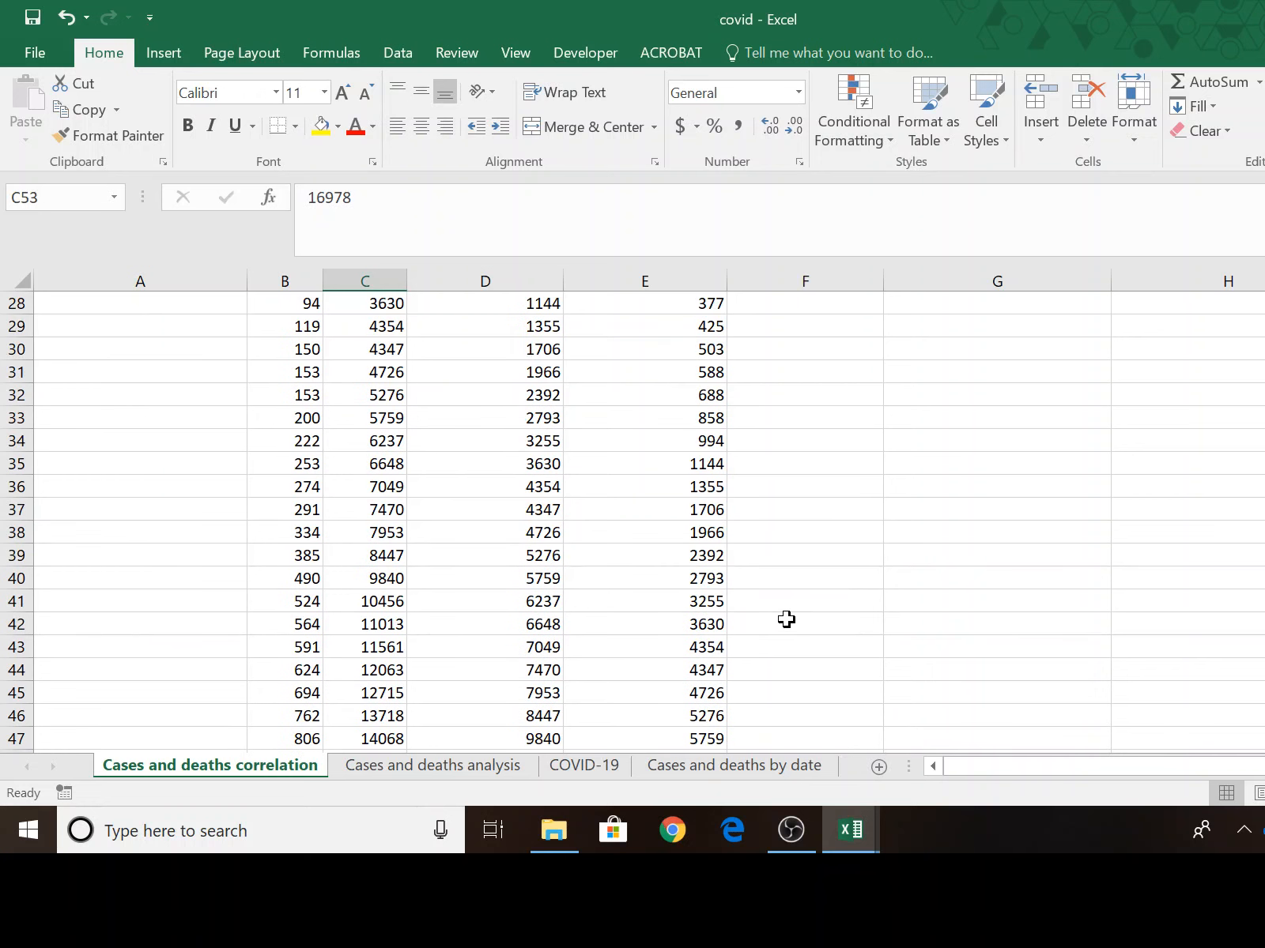
left_click(1027, 419)
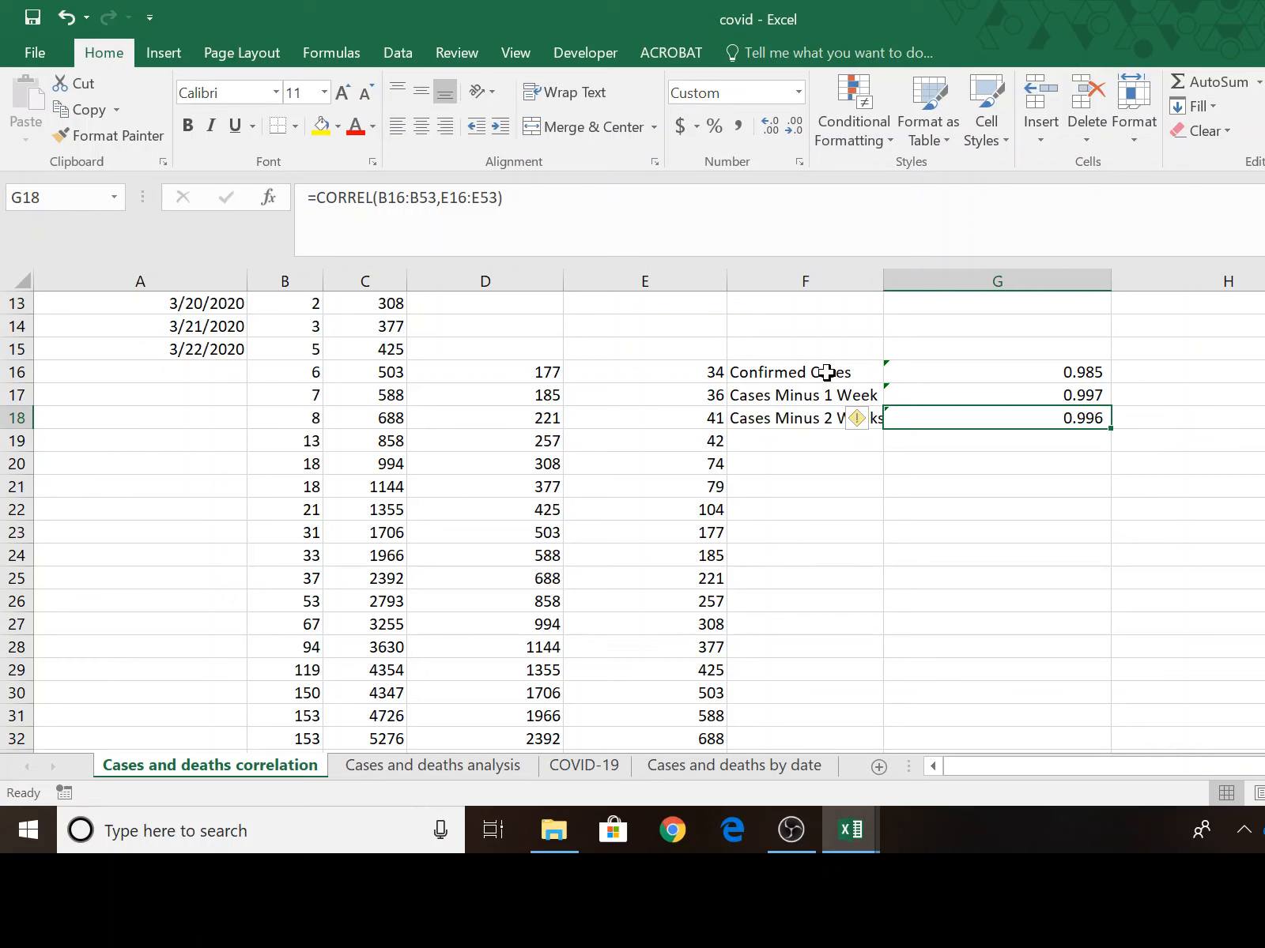
Copy the correlation labels and results in F16:G18 and paste them as values below the chart, starting at C83.
left_click_drag(776, 370, 1017, 413)
right_click(1009, 394)
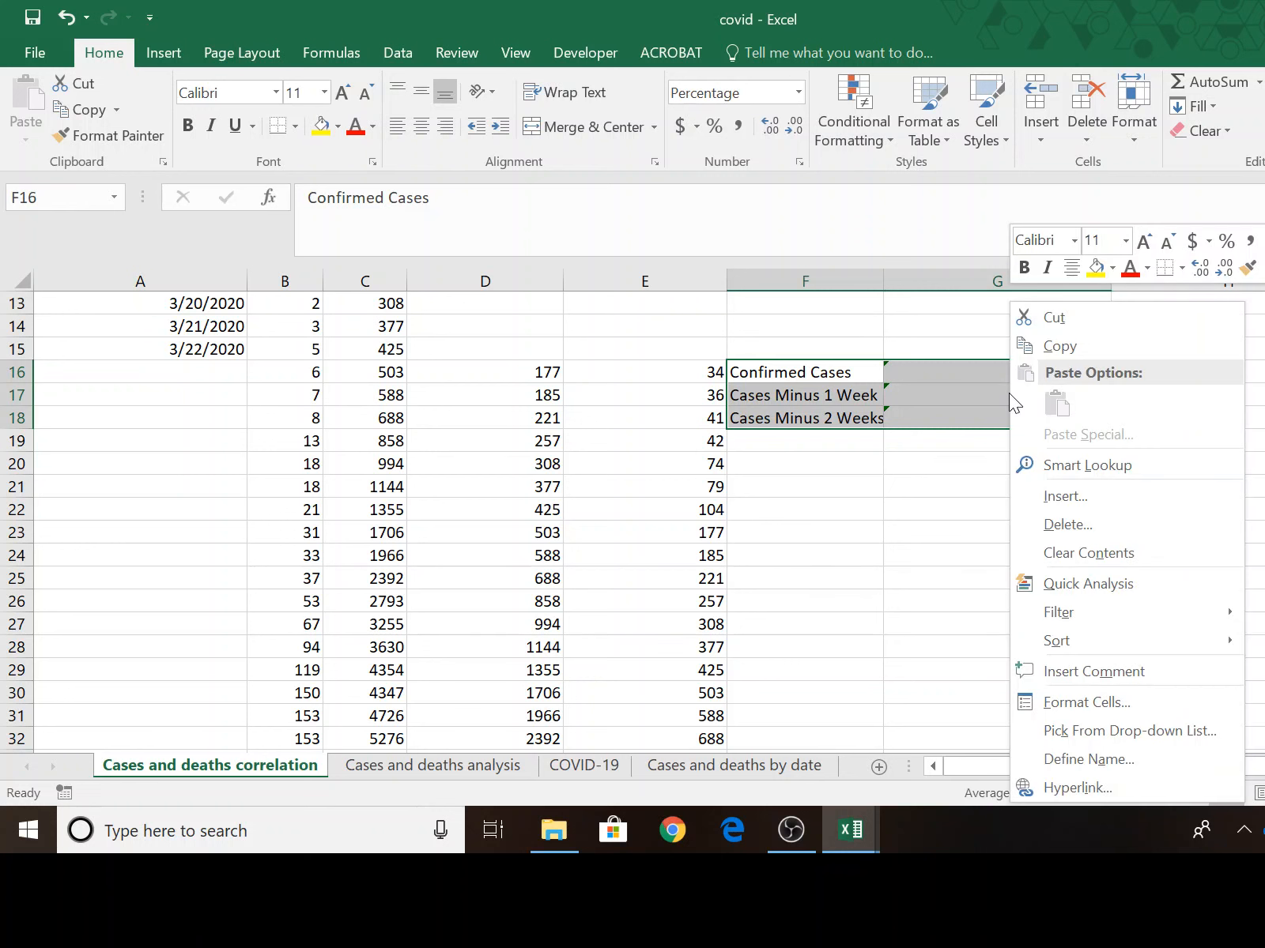
left_click(1066, 339)
scroll(1244, 703, "down", 9)
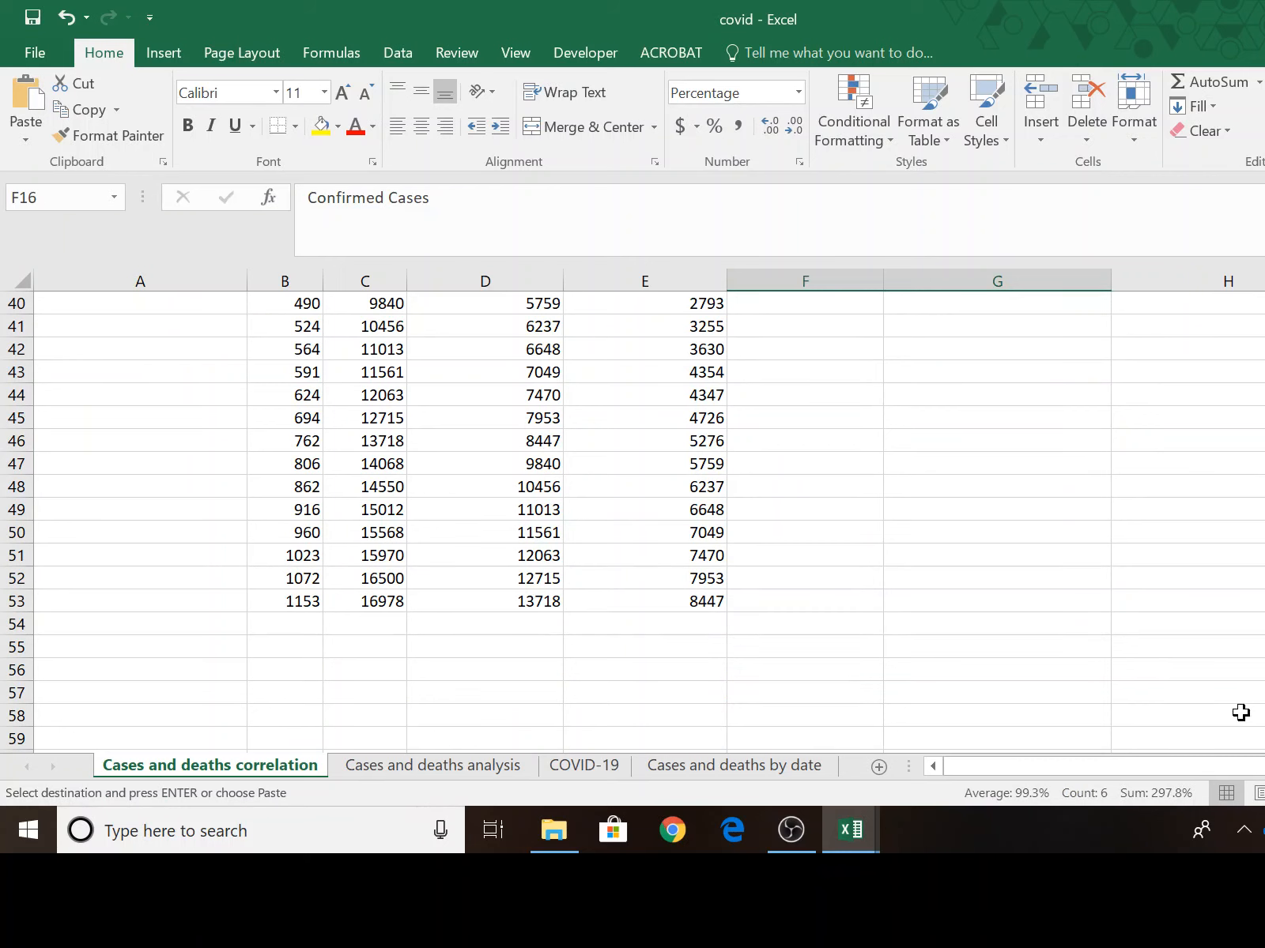
scroll(1241, 713, "down", 10)
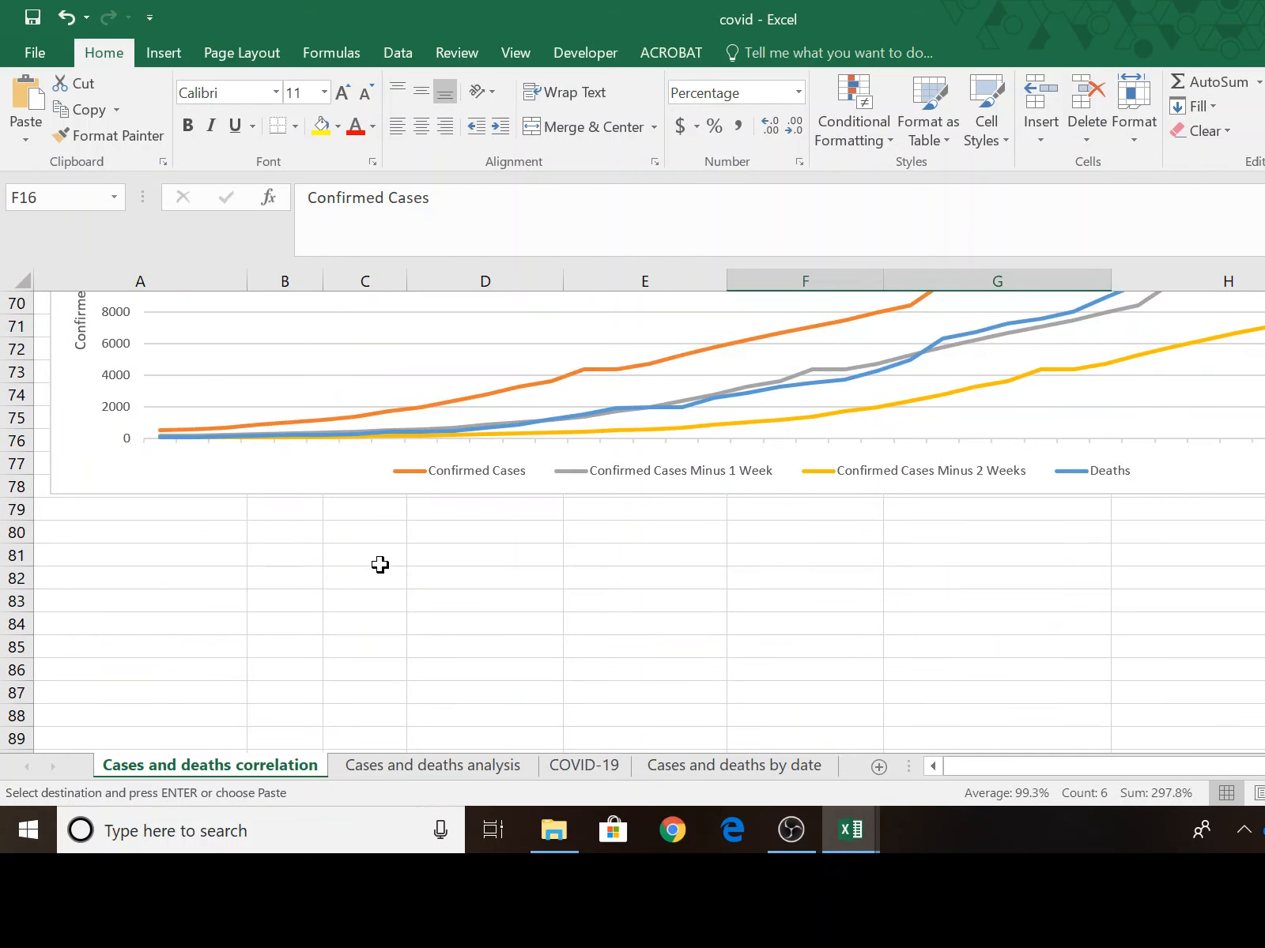
left_click(349, 596)
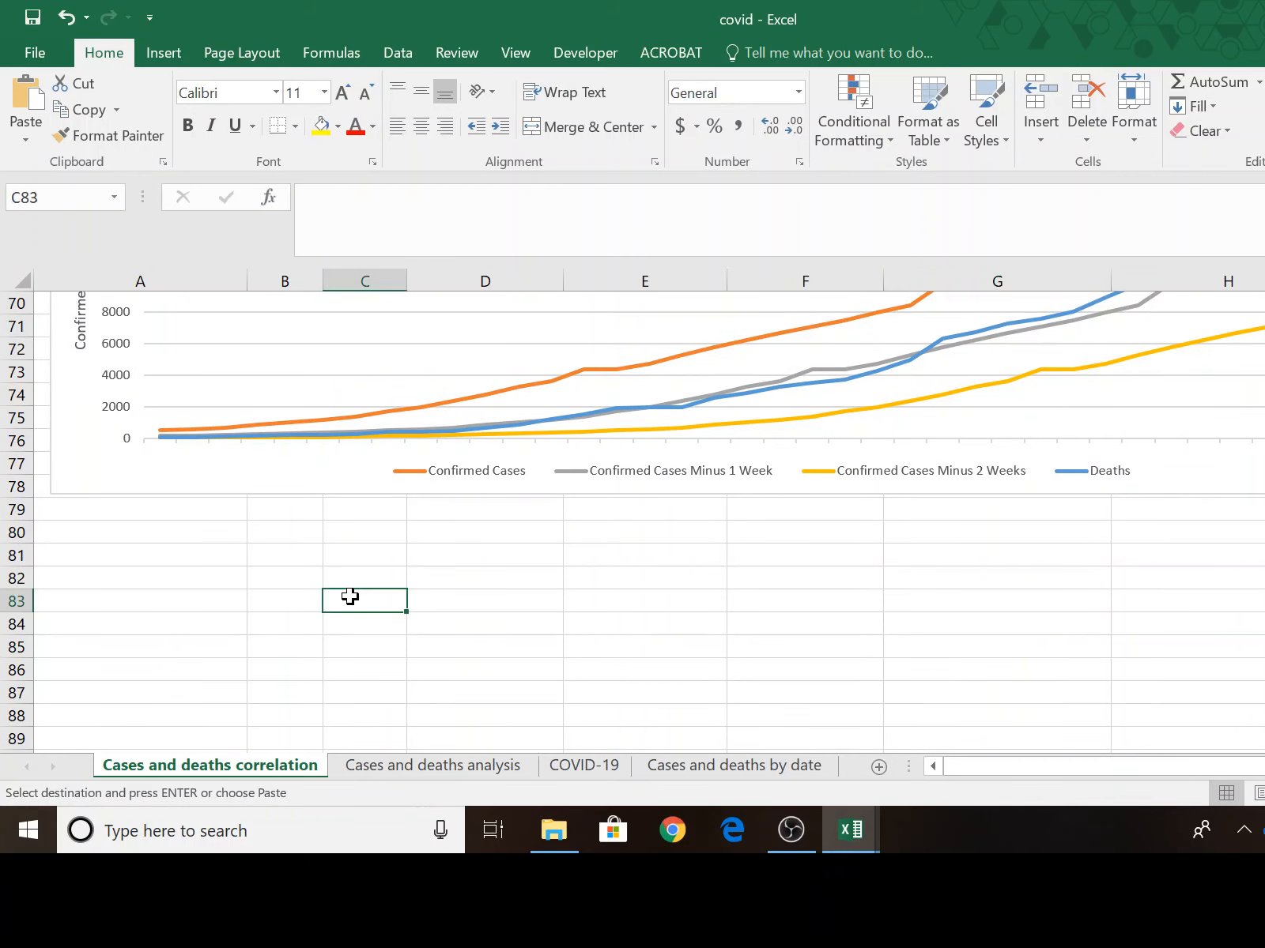
right_click(349, 597)
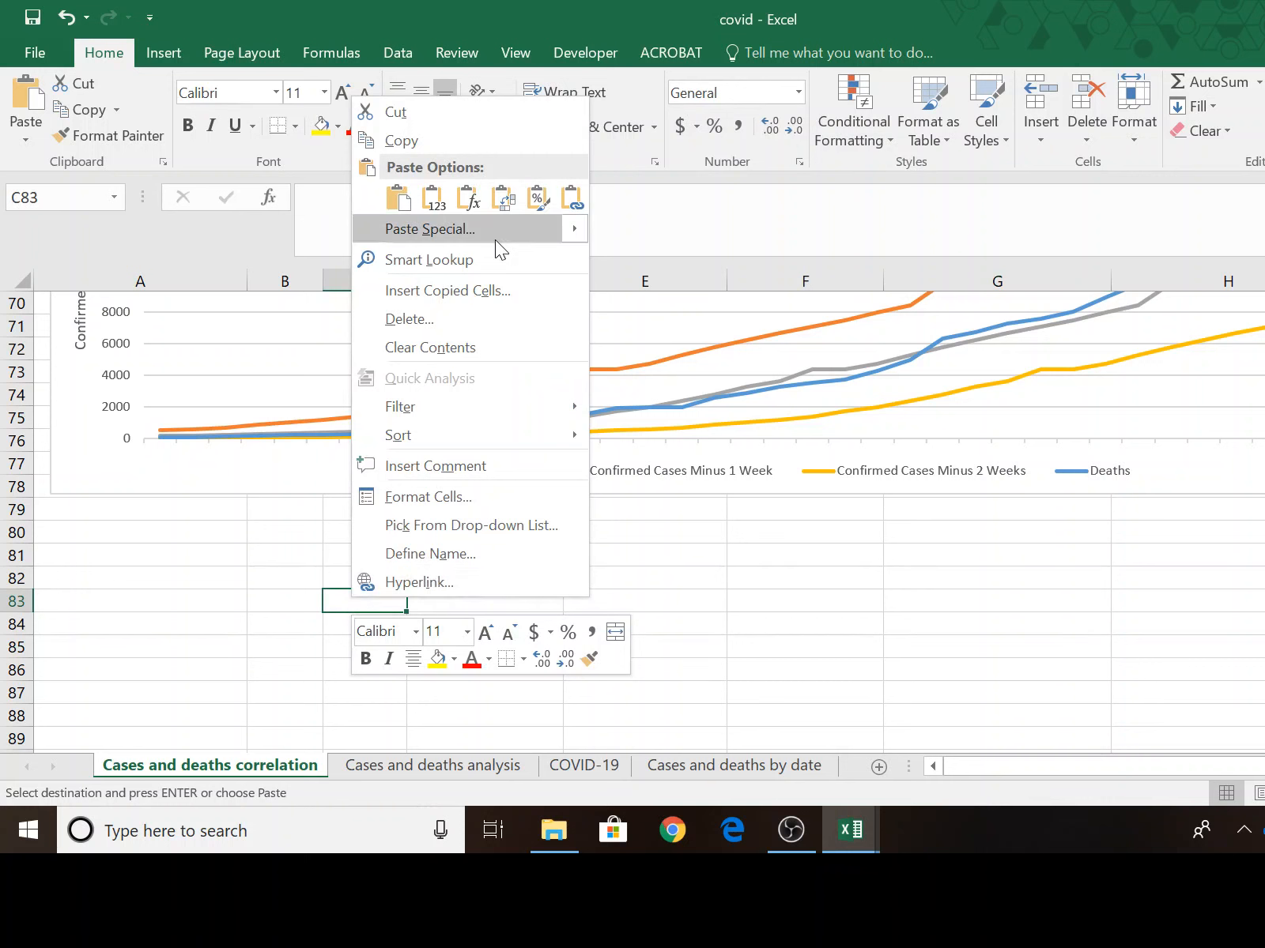
mouse_move(498, 233)
left_click(606, 356)
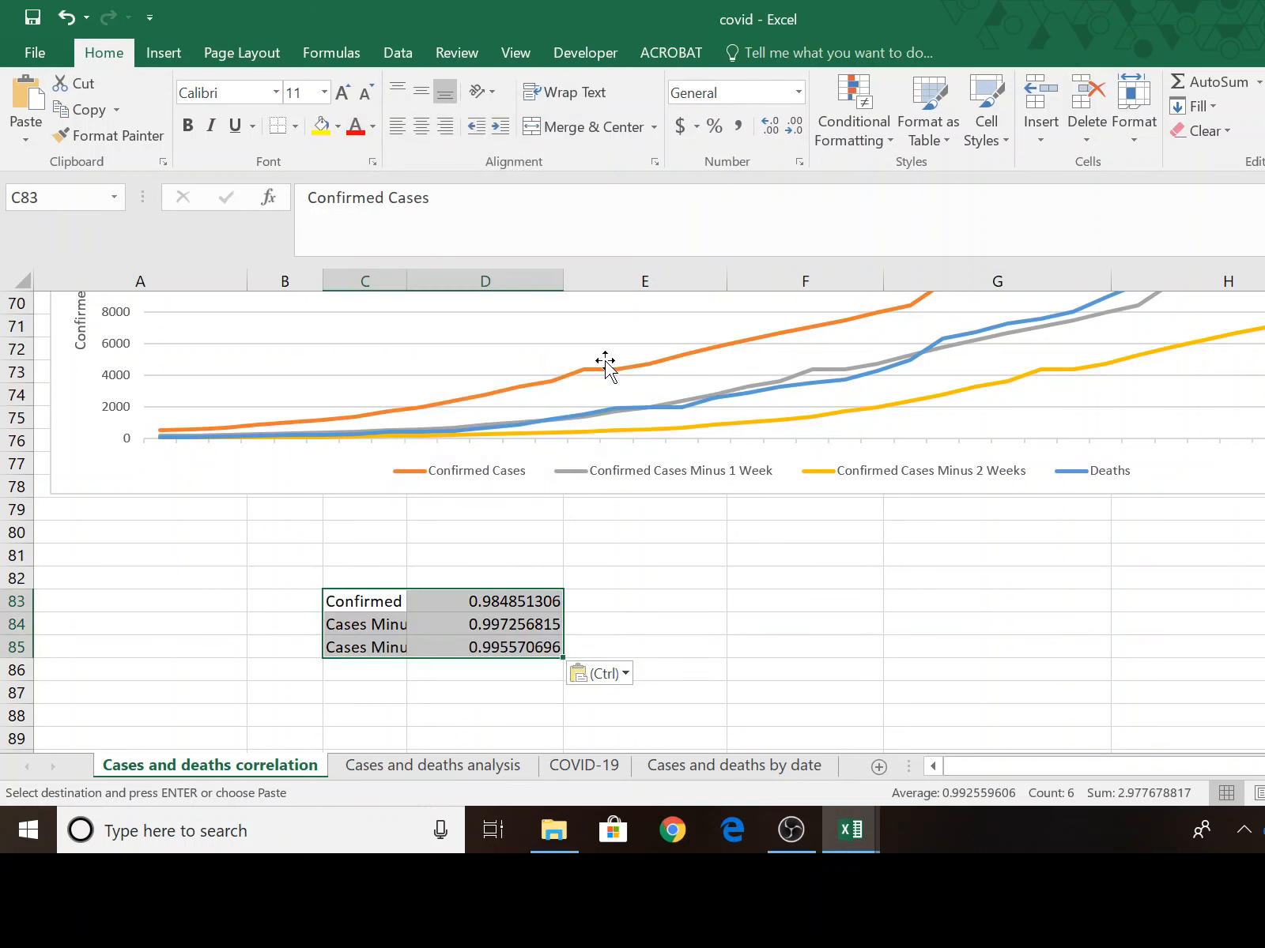
Format the pasted correlations in D83:D85 in comma style with three decimal places and autofit column C to its labels.
left_click_drag(486, 600, 485, 647)
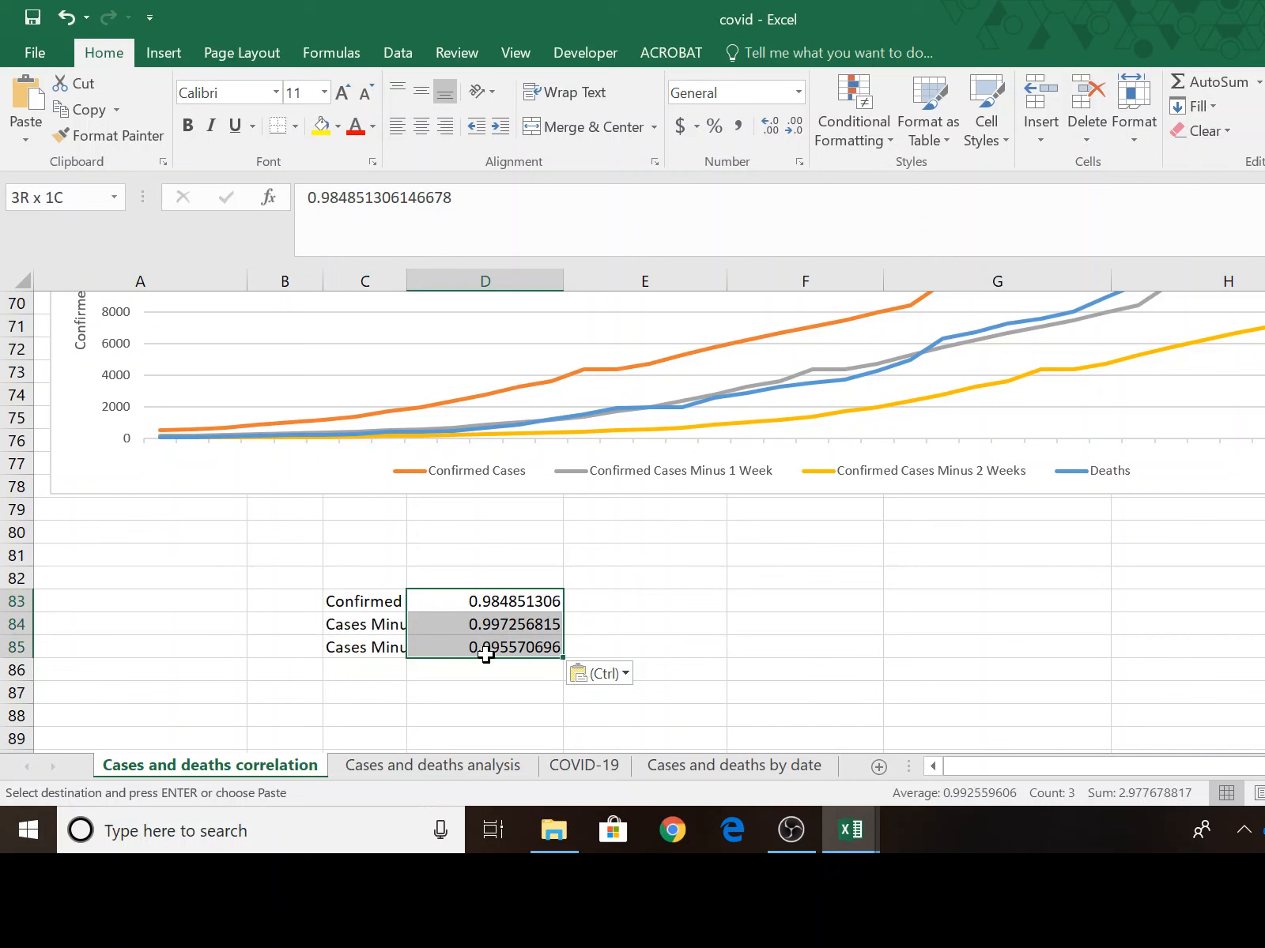
left_click(738, 126)
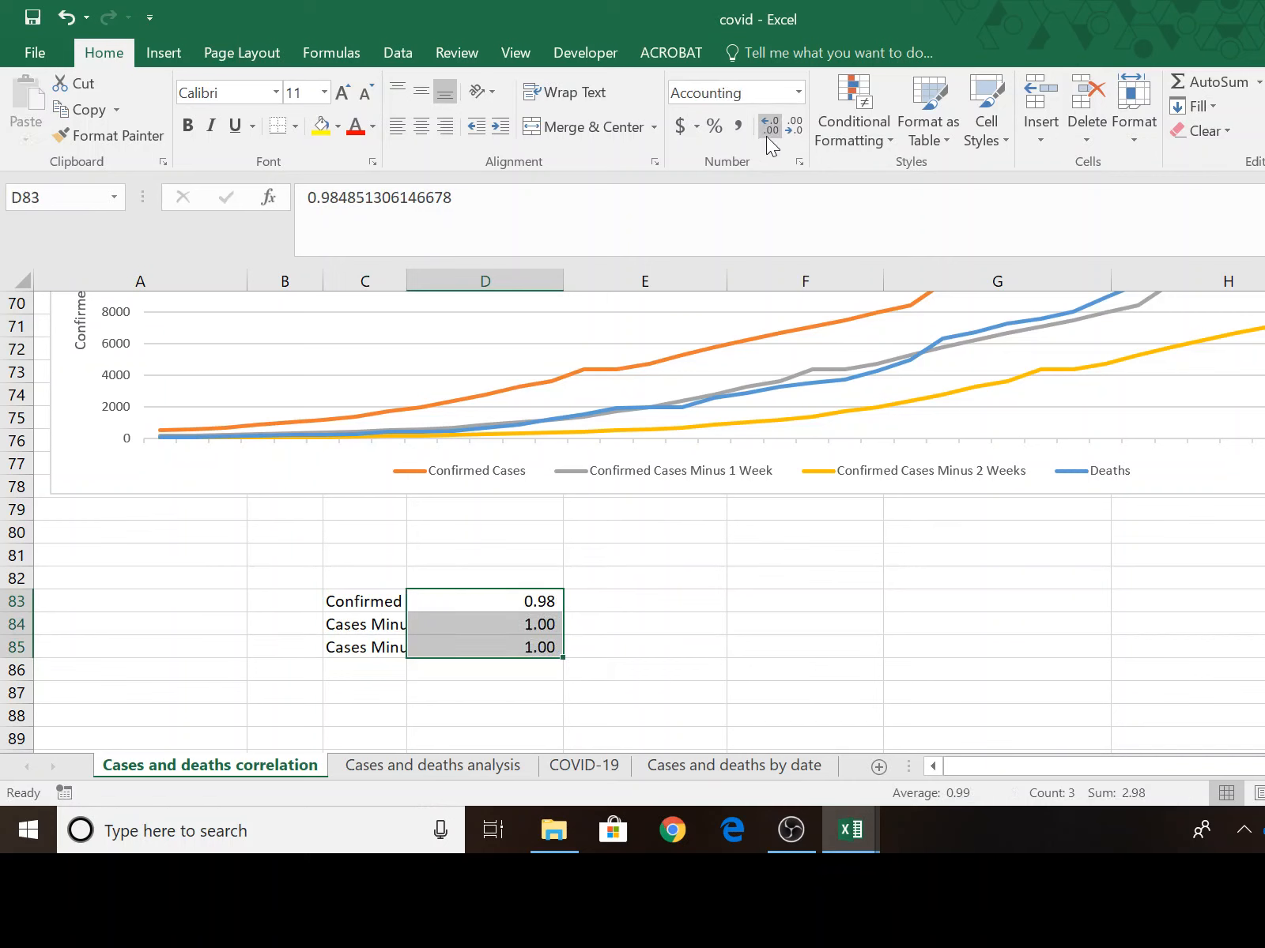
left_click(766, 136)
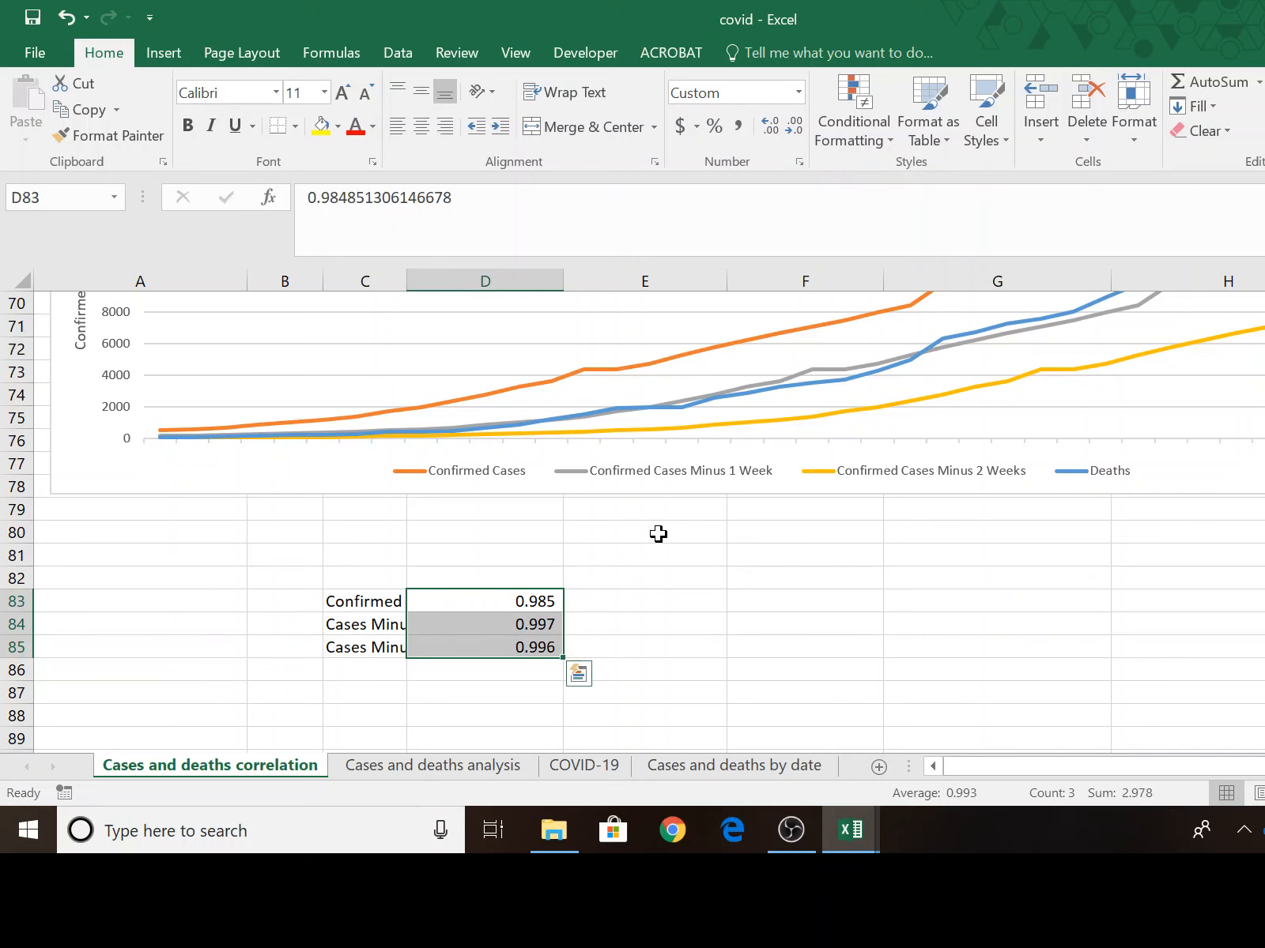
double_click(406, 281)
left_click(535, 678)
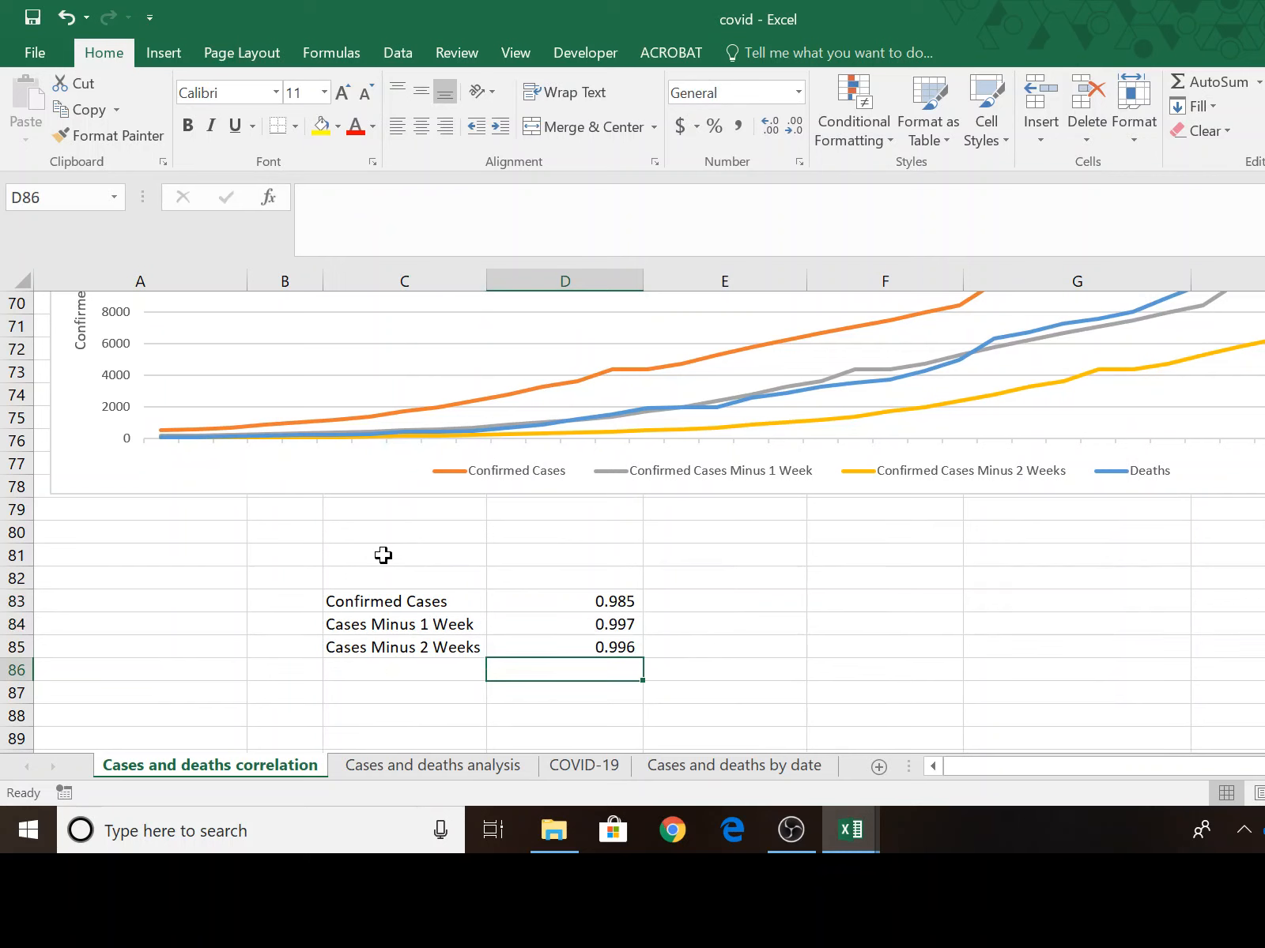
Merge and center cells C81:D81 above the pasted correlation table.
left_click_drag(385, 550, 535, 564)
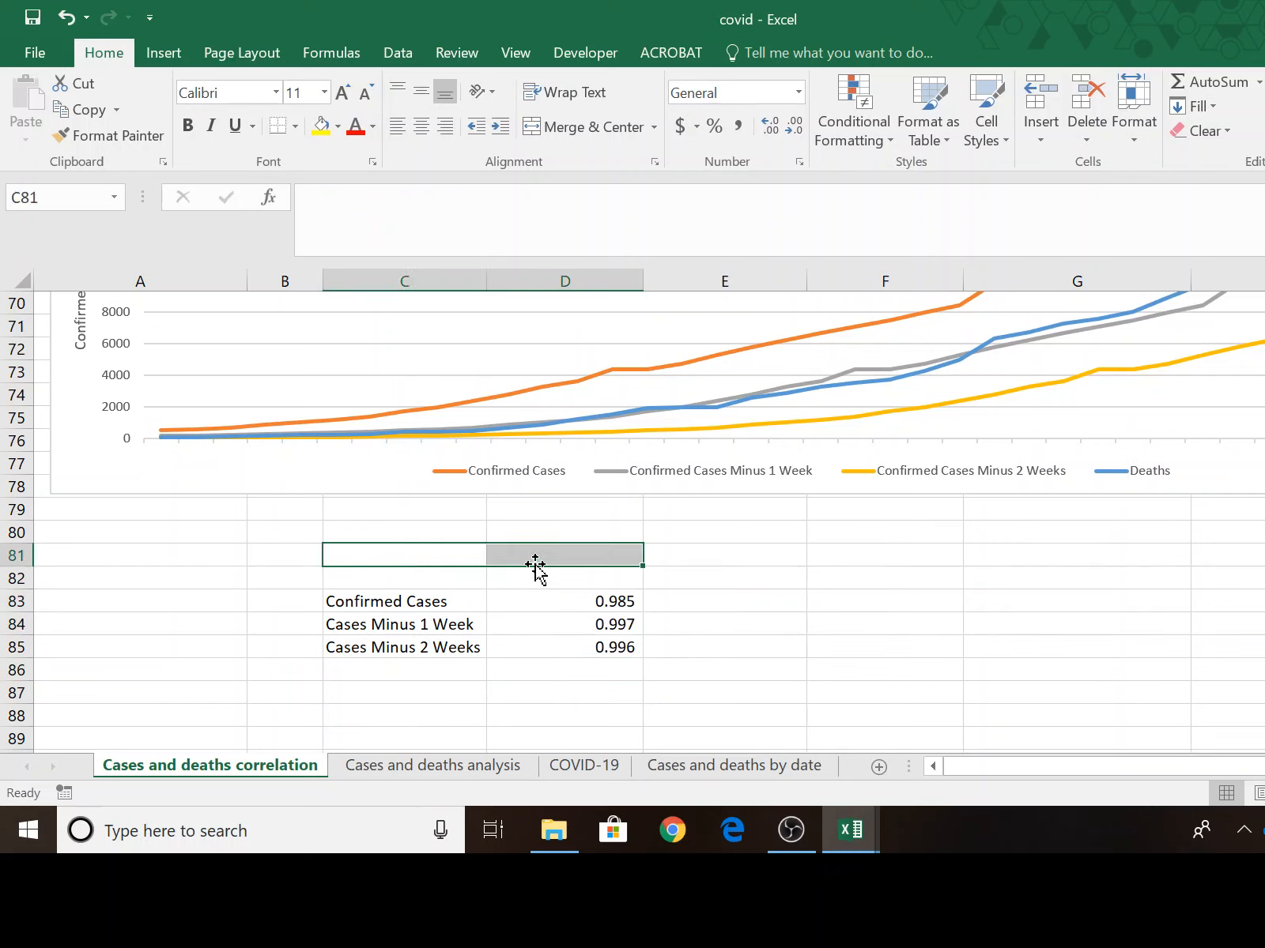
left_click_drag(606, 597, 596, 646)
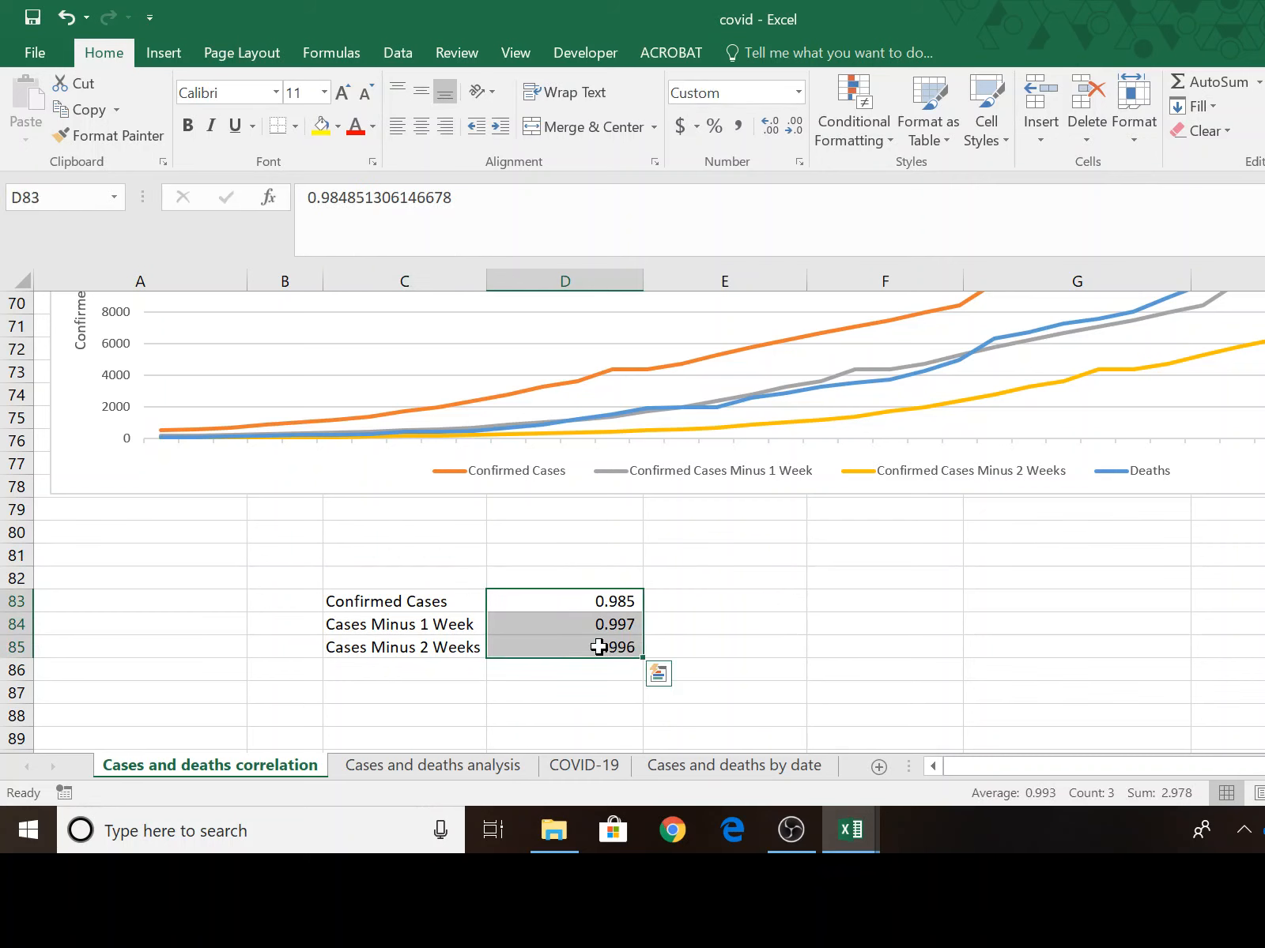
left_click(415, 558)
left_click_drag(494, 557, 536, 550)
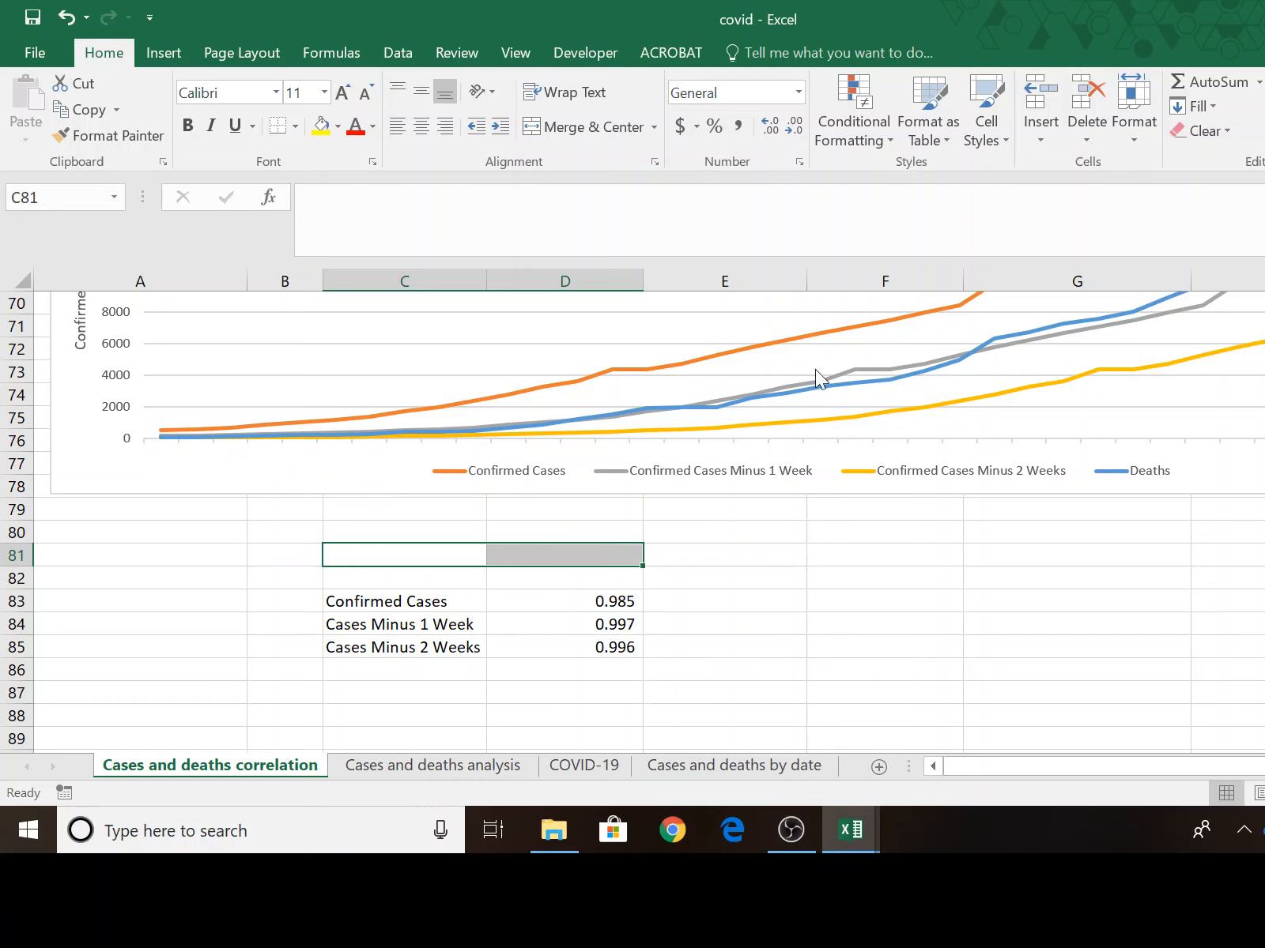
left_click(609, 122)
Enter the title "Correlation With Number of Deaths" in the merged cell C81.
type("C")
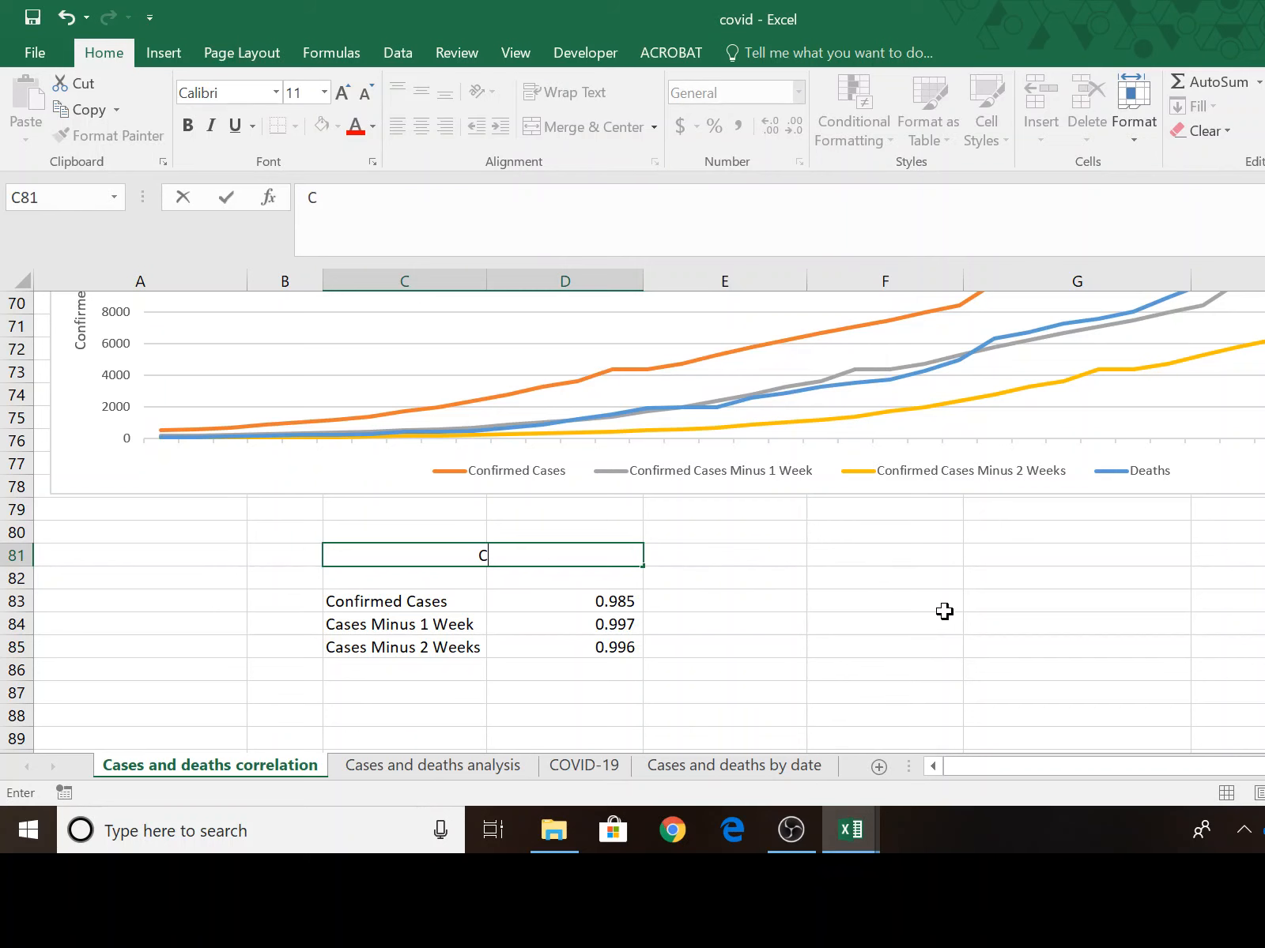
type("orrelation")
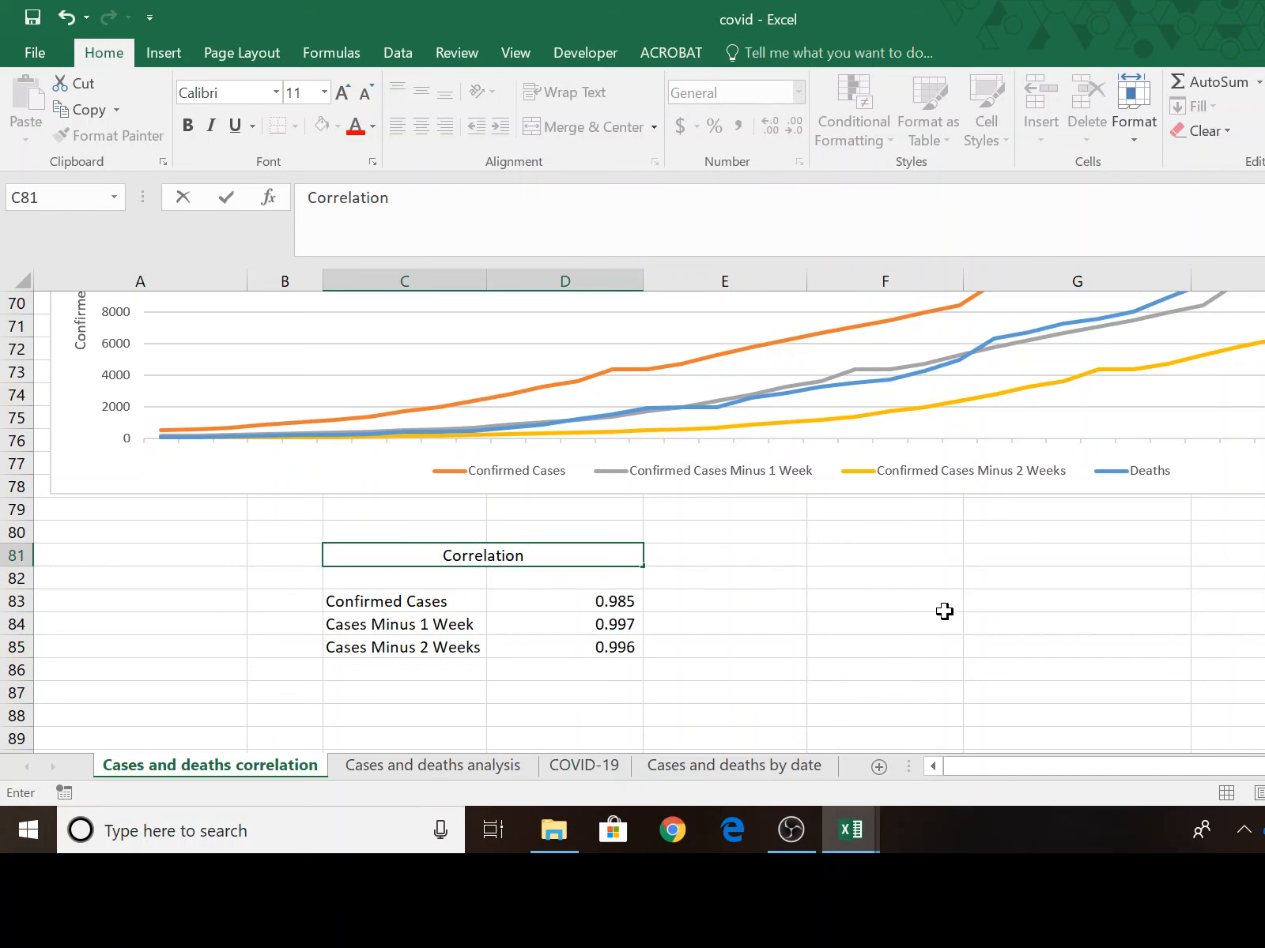
type(" With Number")
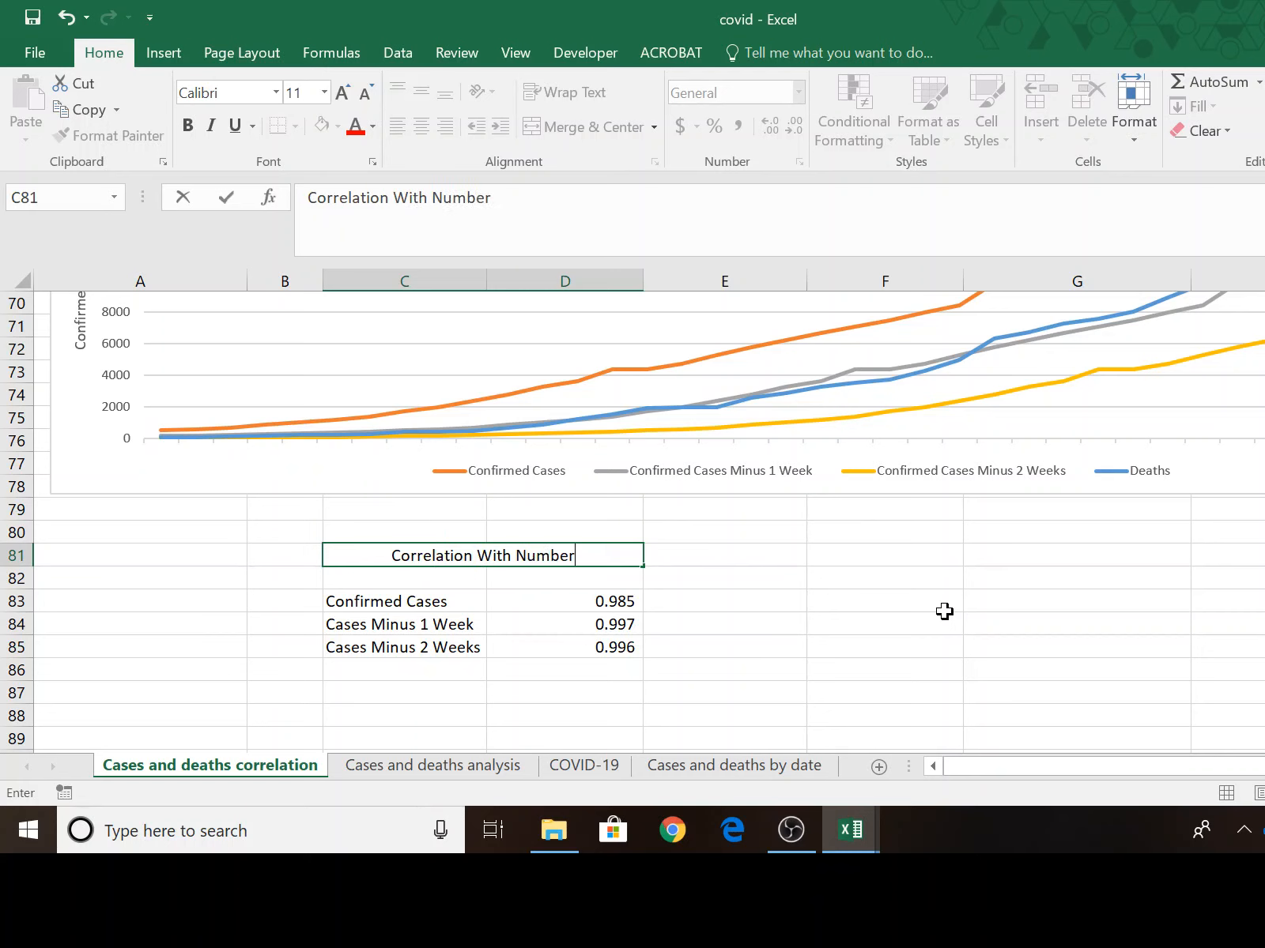
type(" of Deat")
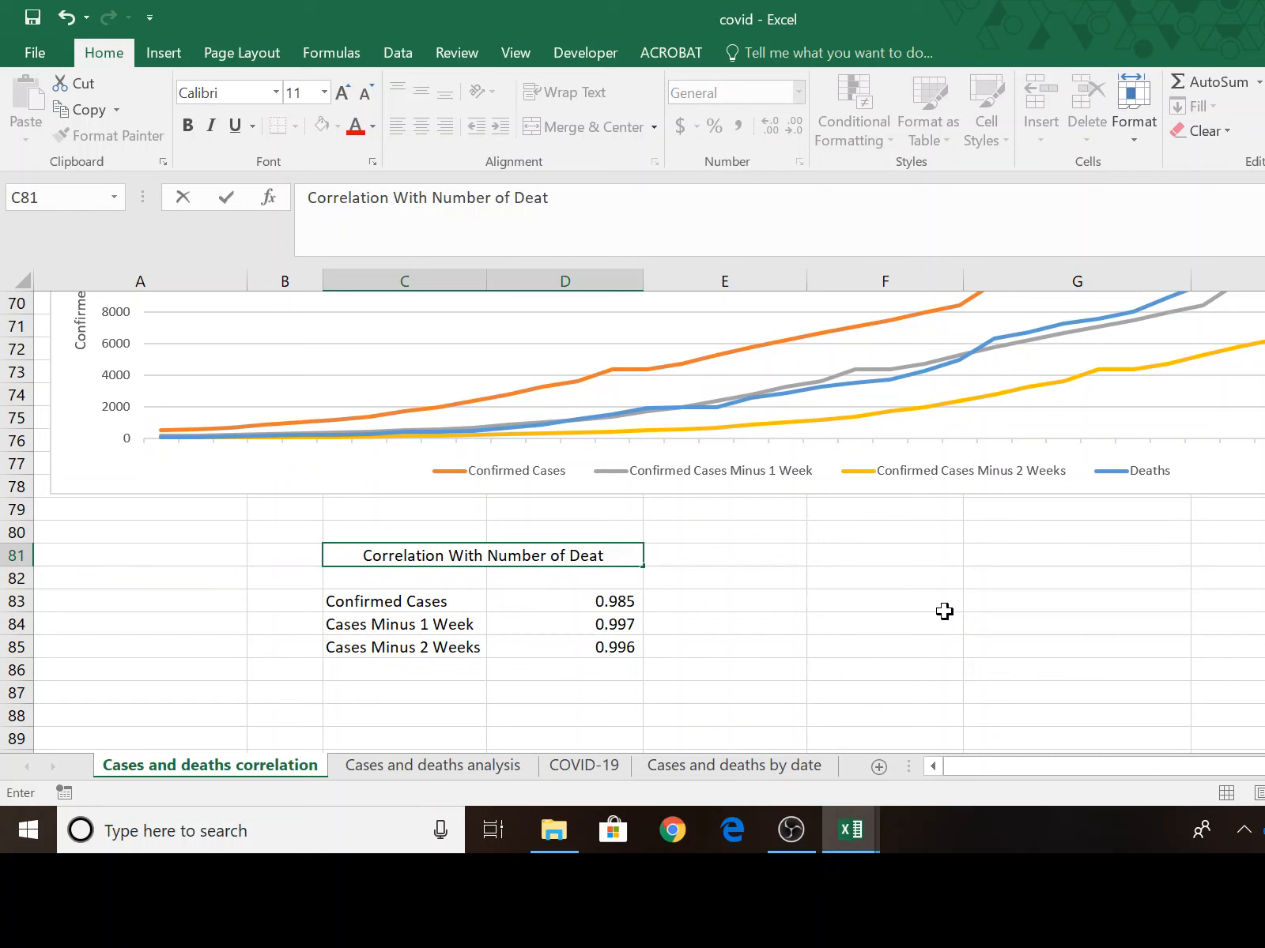
type("hs")
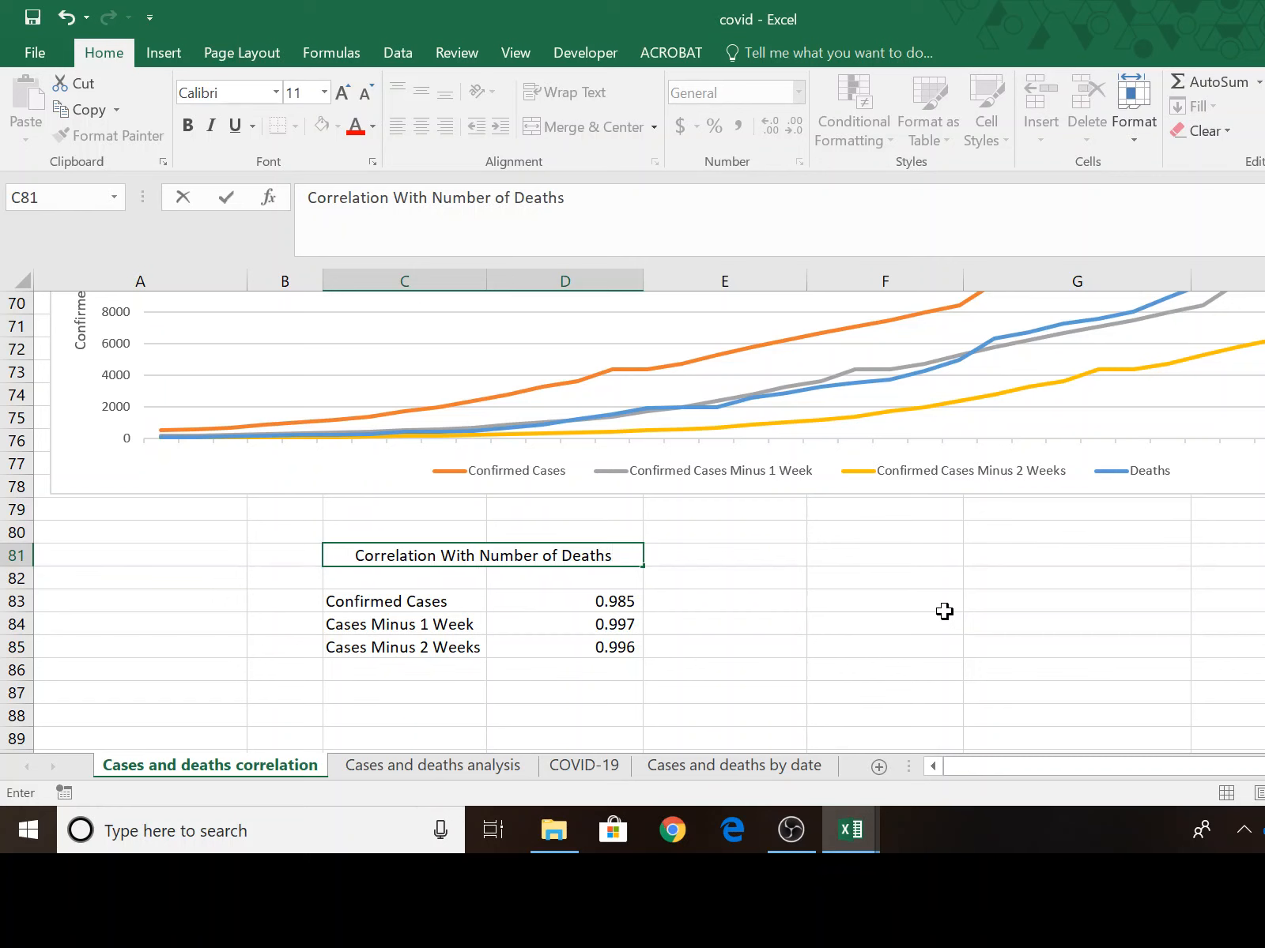
key("Return")
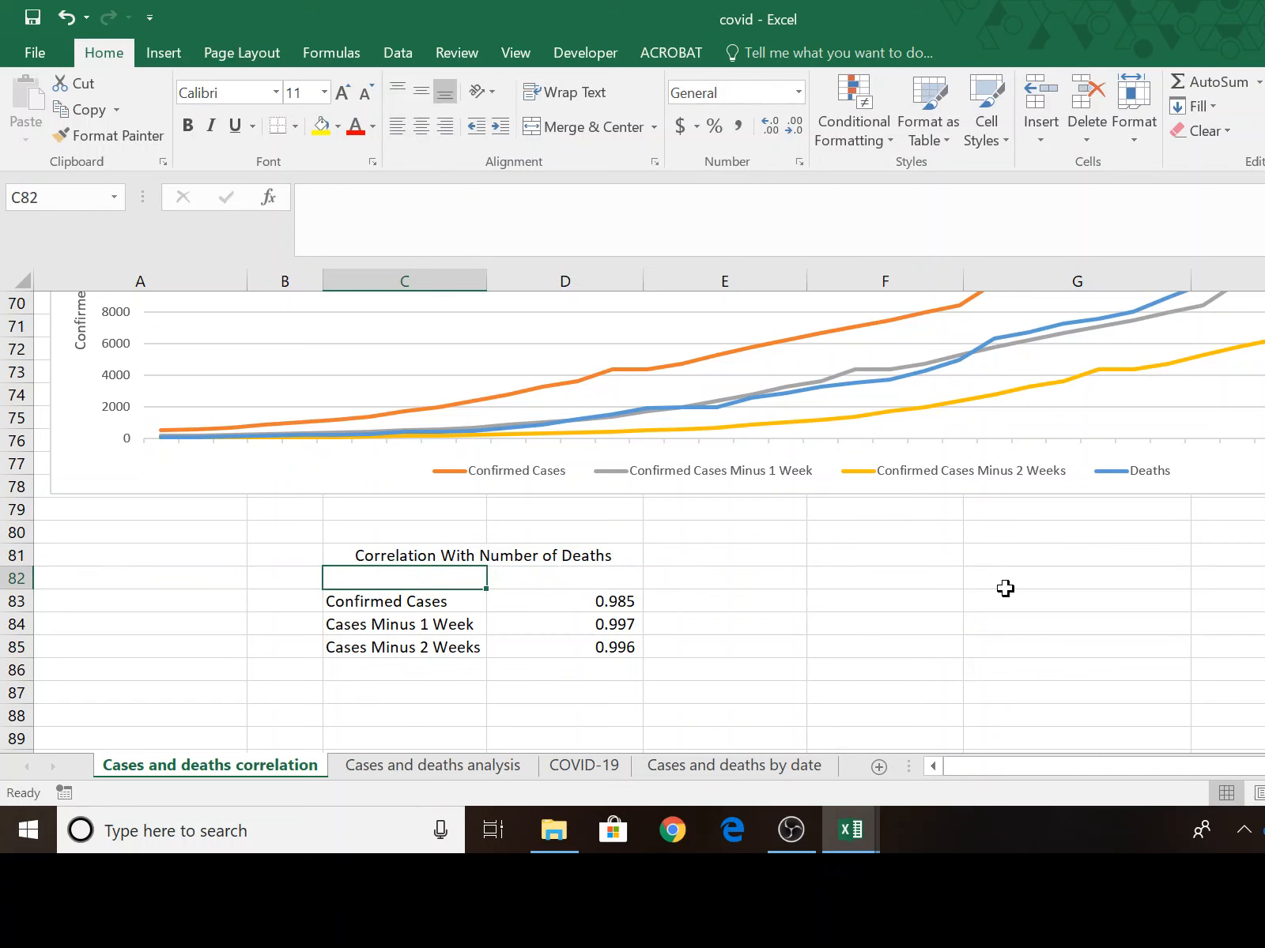
Fill the merged title in C81:D81 down into row 82, directly above the Confirmed Cases row.
left_click(515, 556)
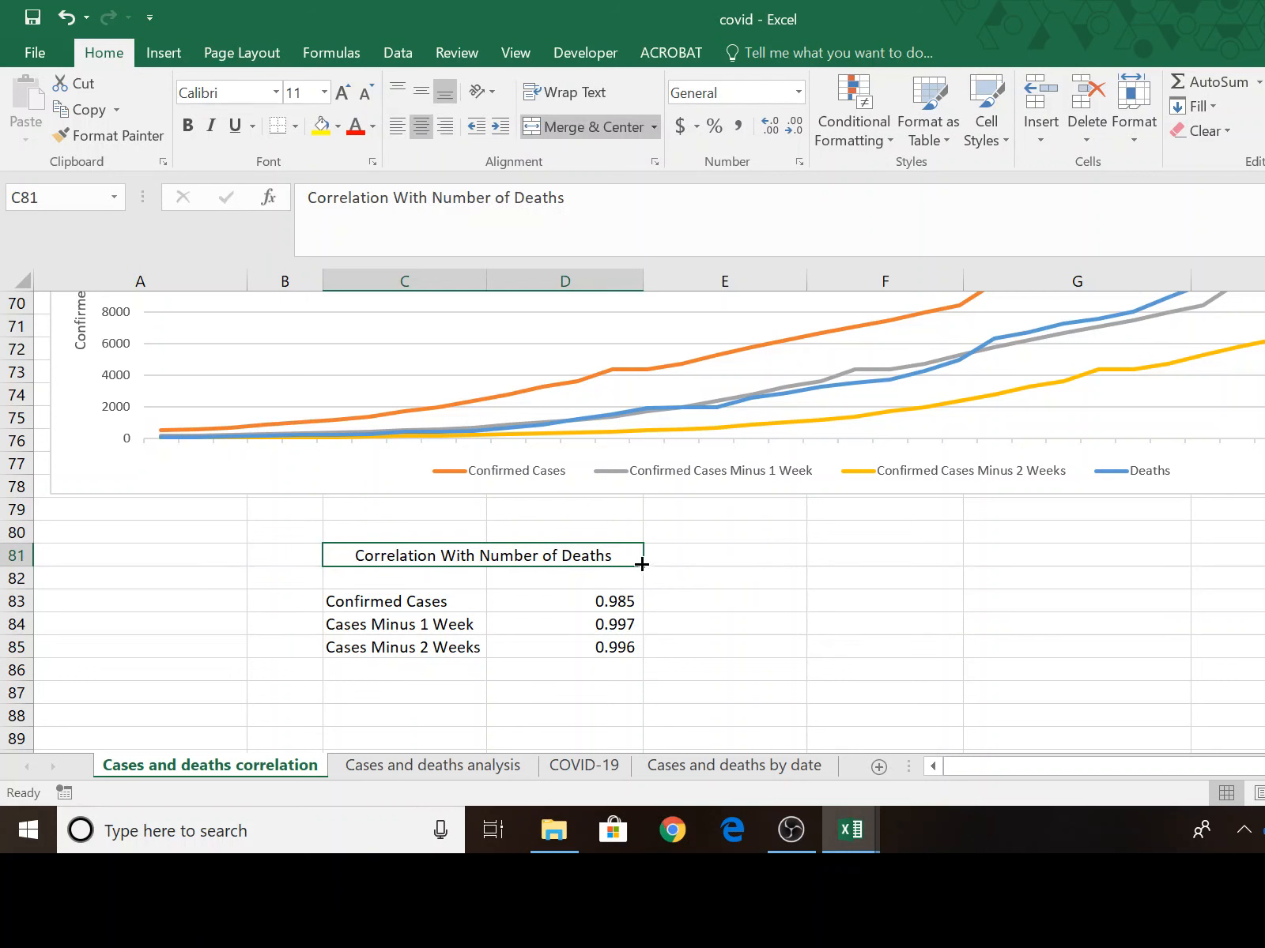
left_click_drag(642, 566, 644, 587)
left_click(597, 560)
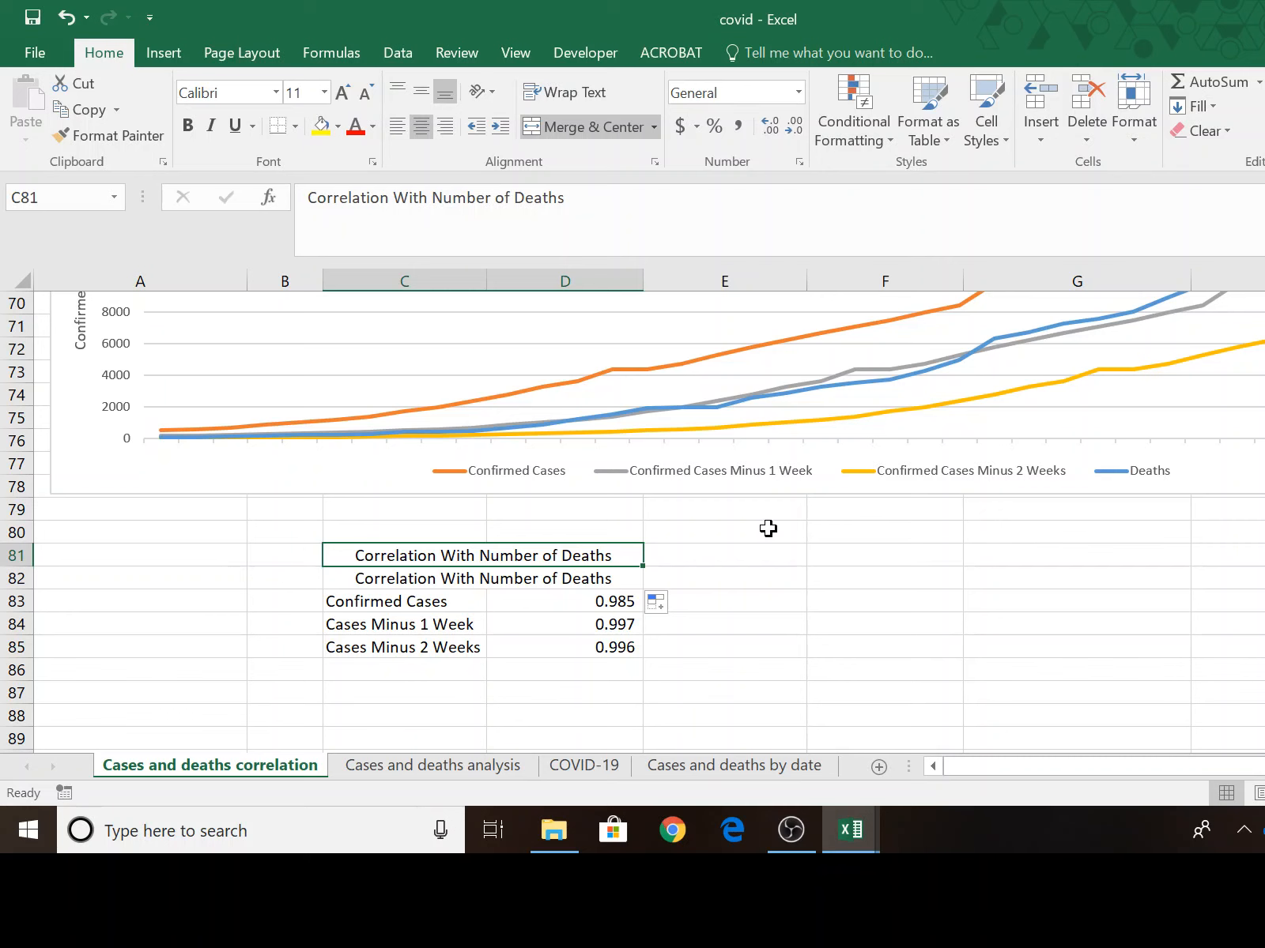
Replace the upper title in merged cell C81 with "Ontario COVID-19".
type("O")
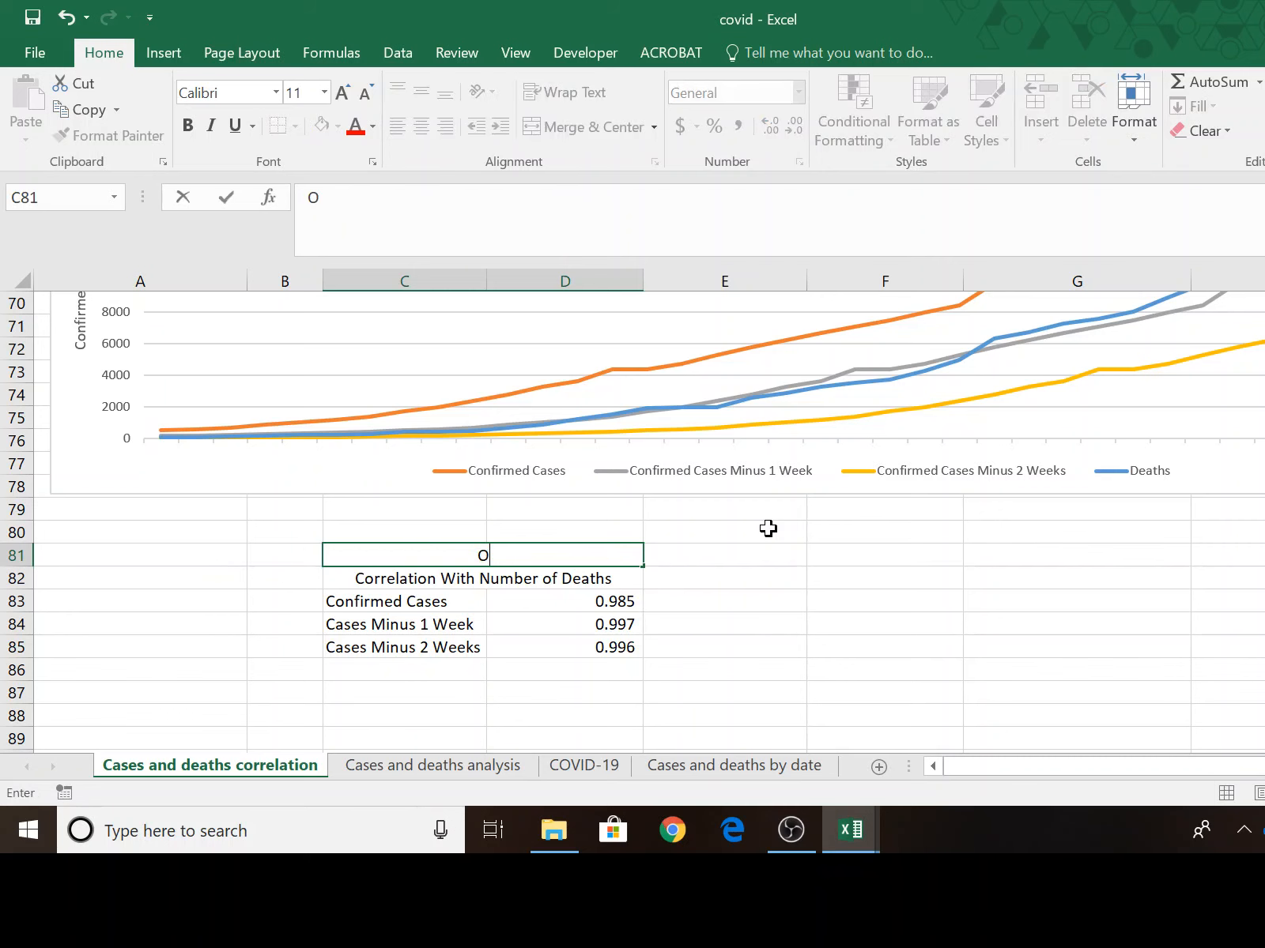
type("t")
key("BackSpace")
type("nario")
key("BackSpace")
key("BackSpace")
key("BackSpace")
key("BackSpace")
type("tario COVI-")
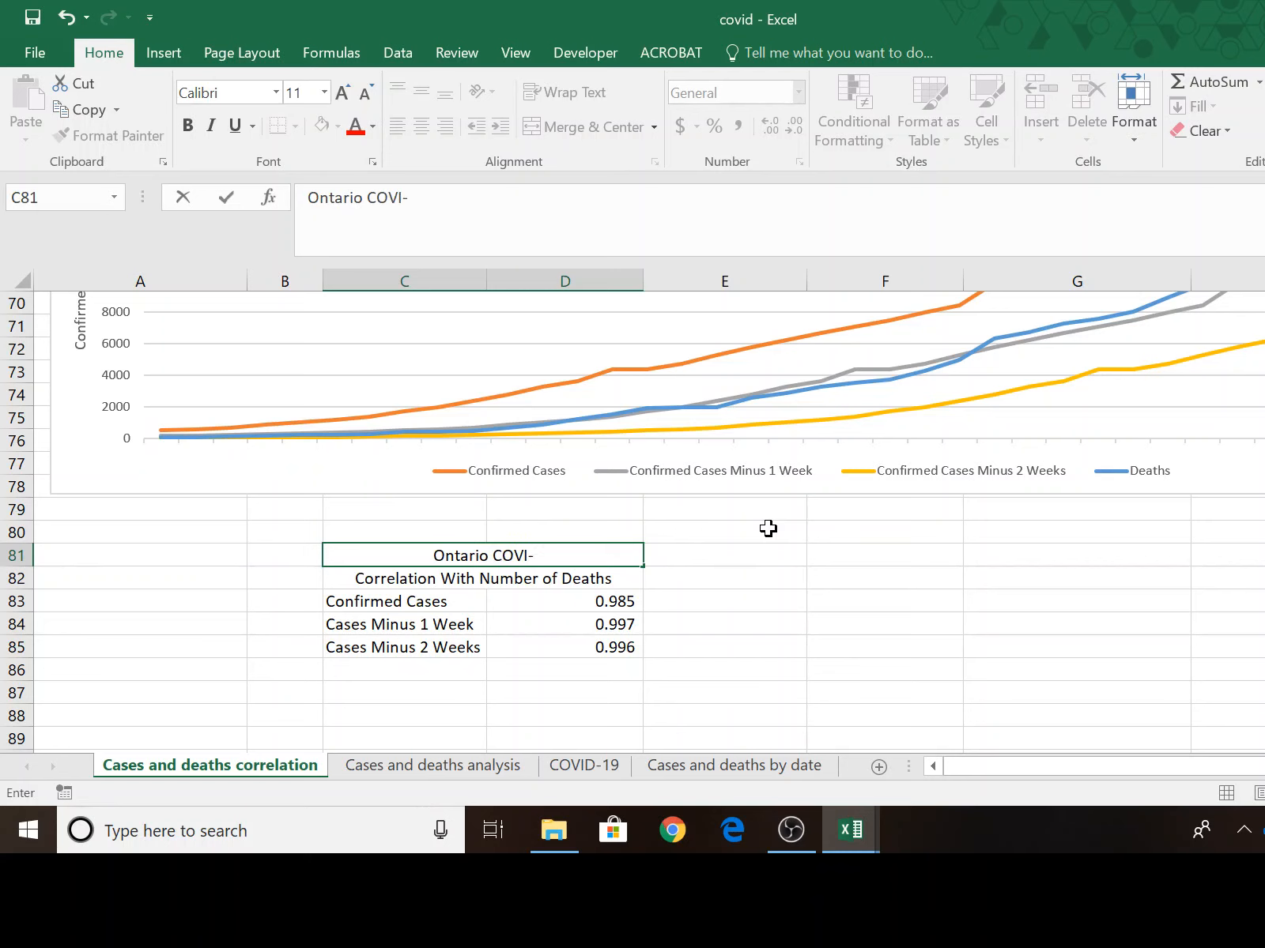
key("BackSpace")
key("BackSpace")
type("ID-19")
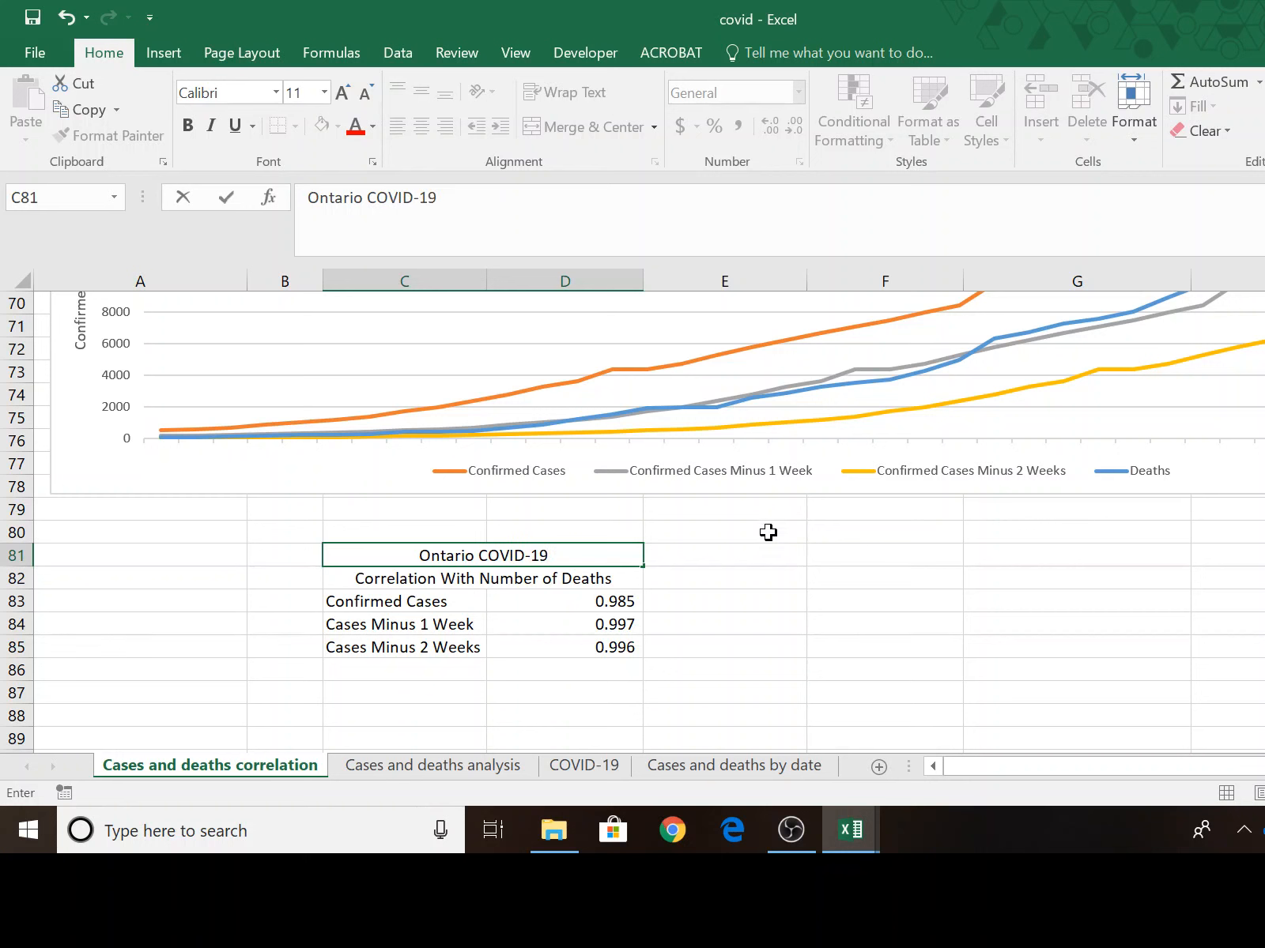
left_click(765, 628)
Bold both title rows in C81:D82 and add a bottom border beneath them.
left_click(461, 557)
left_click_drag(460, 557, 545, 645)
left_click_drag(545, 645, 546, 645)
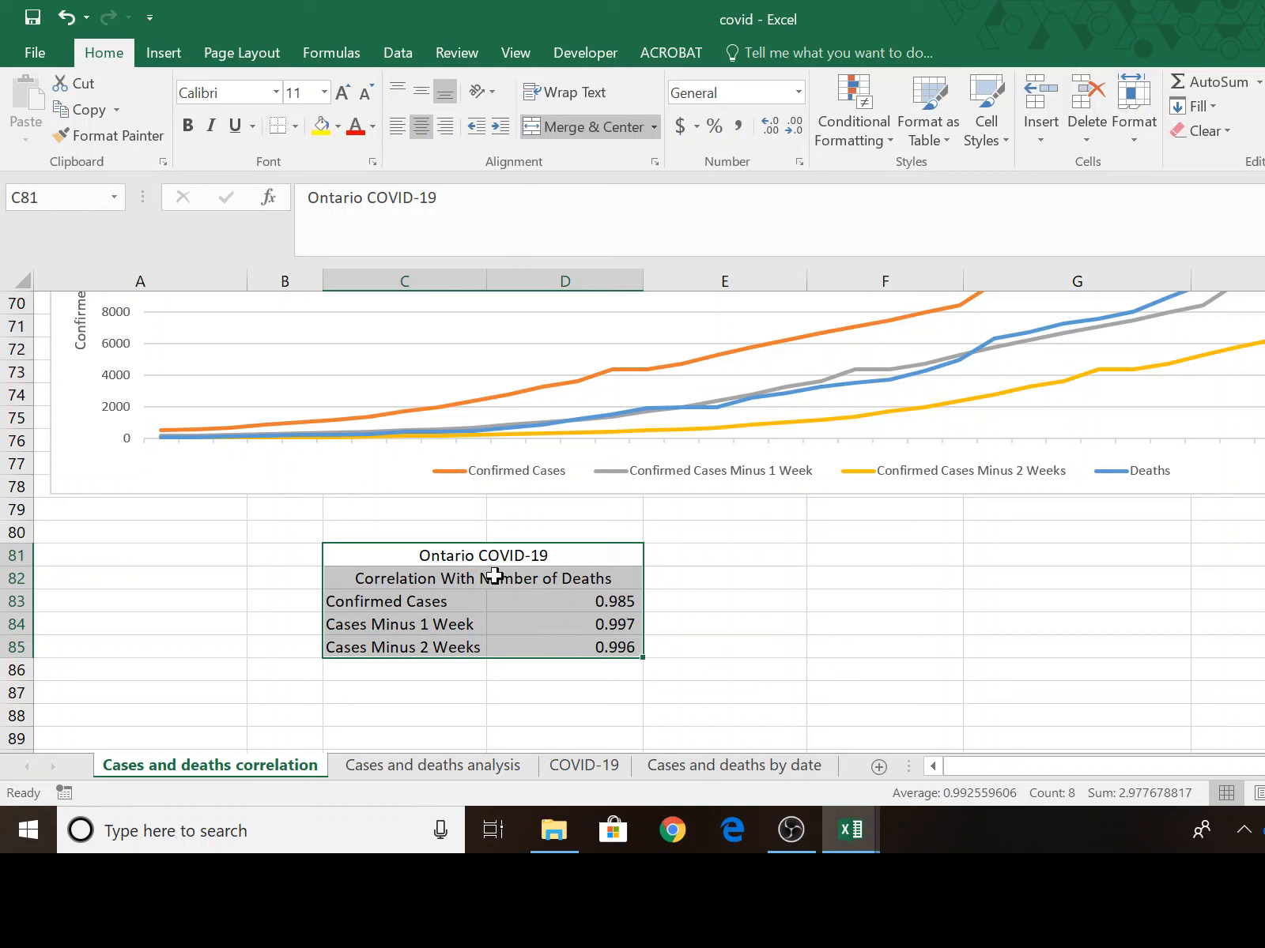
left_click_drag(458, 555, 567, 589)
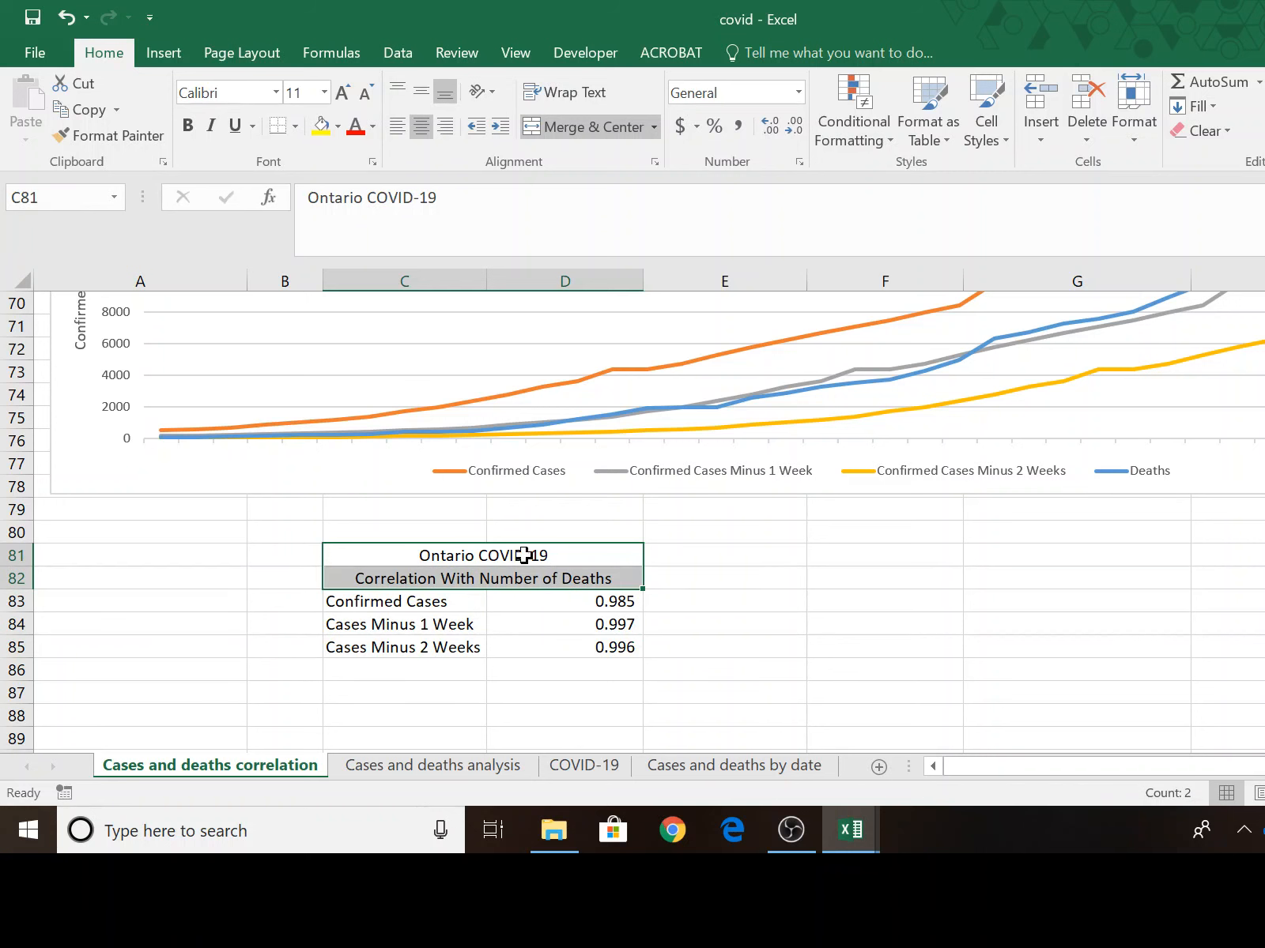
left_click(187, 126)
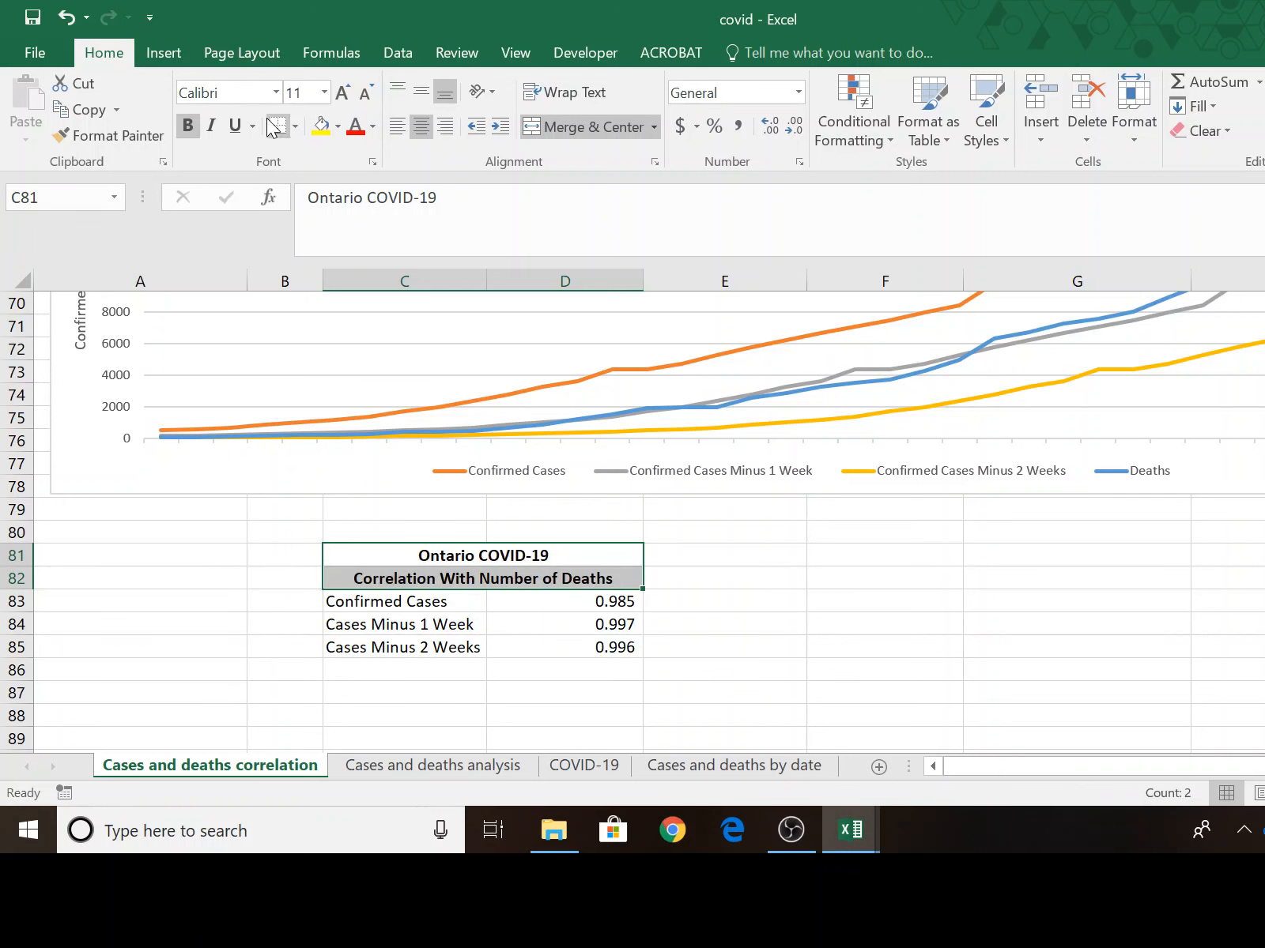
left_click(395, 647)
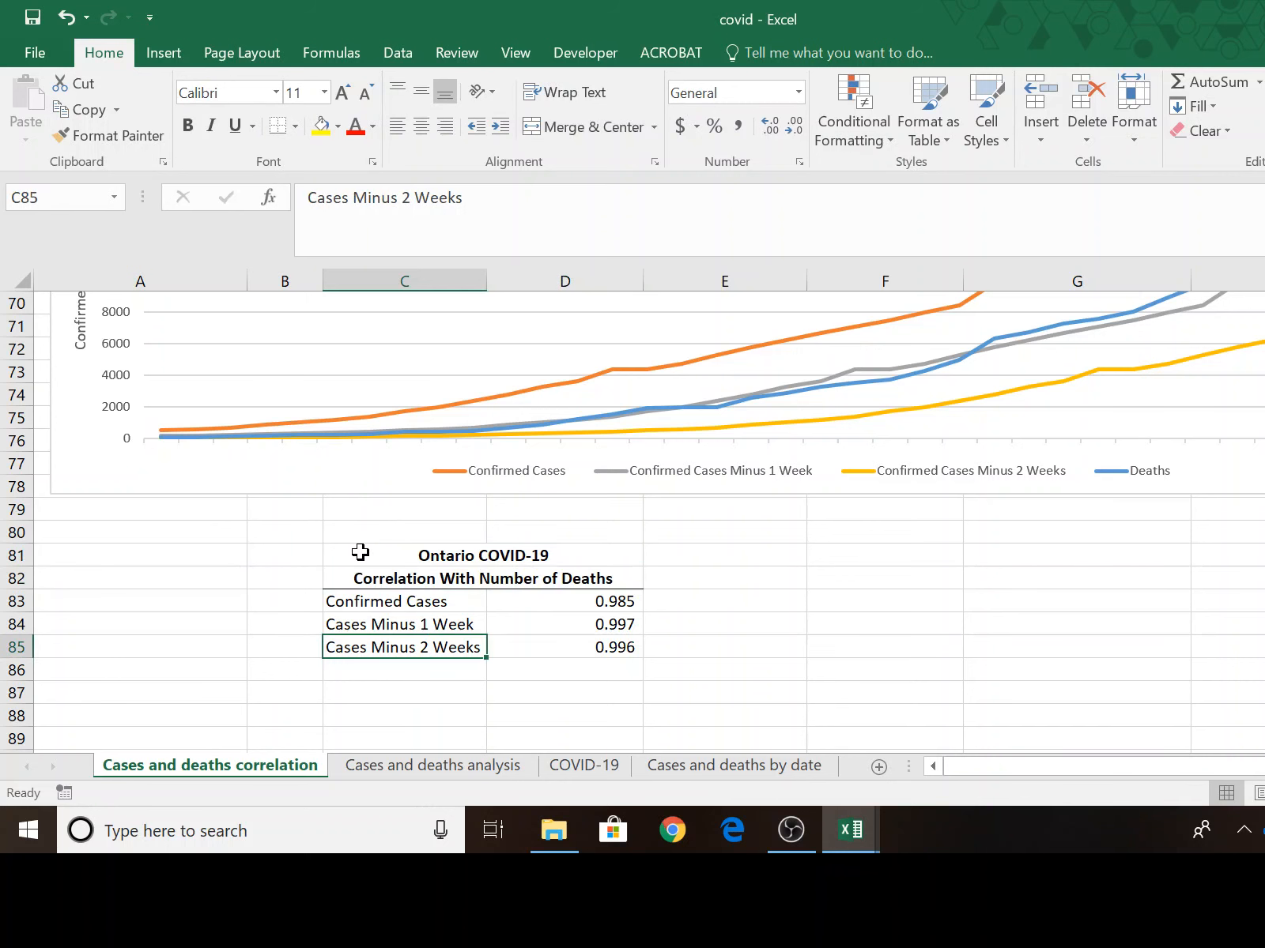
Apply thick outside borders around the whole correlation table in C81:D85.
left_click_drag(361, 554, 534, 643)
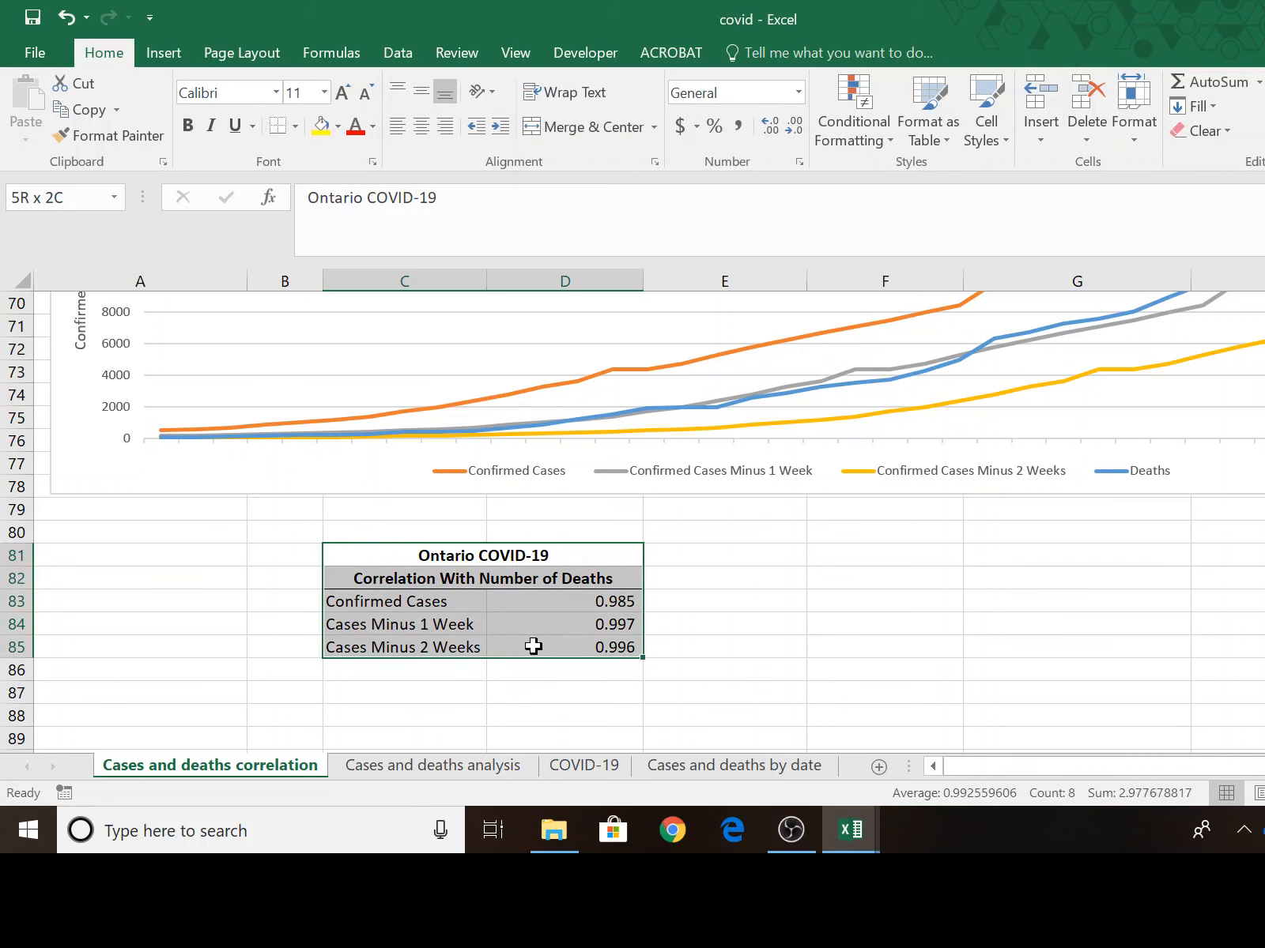
left_click(294, 127)
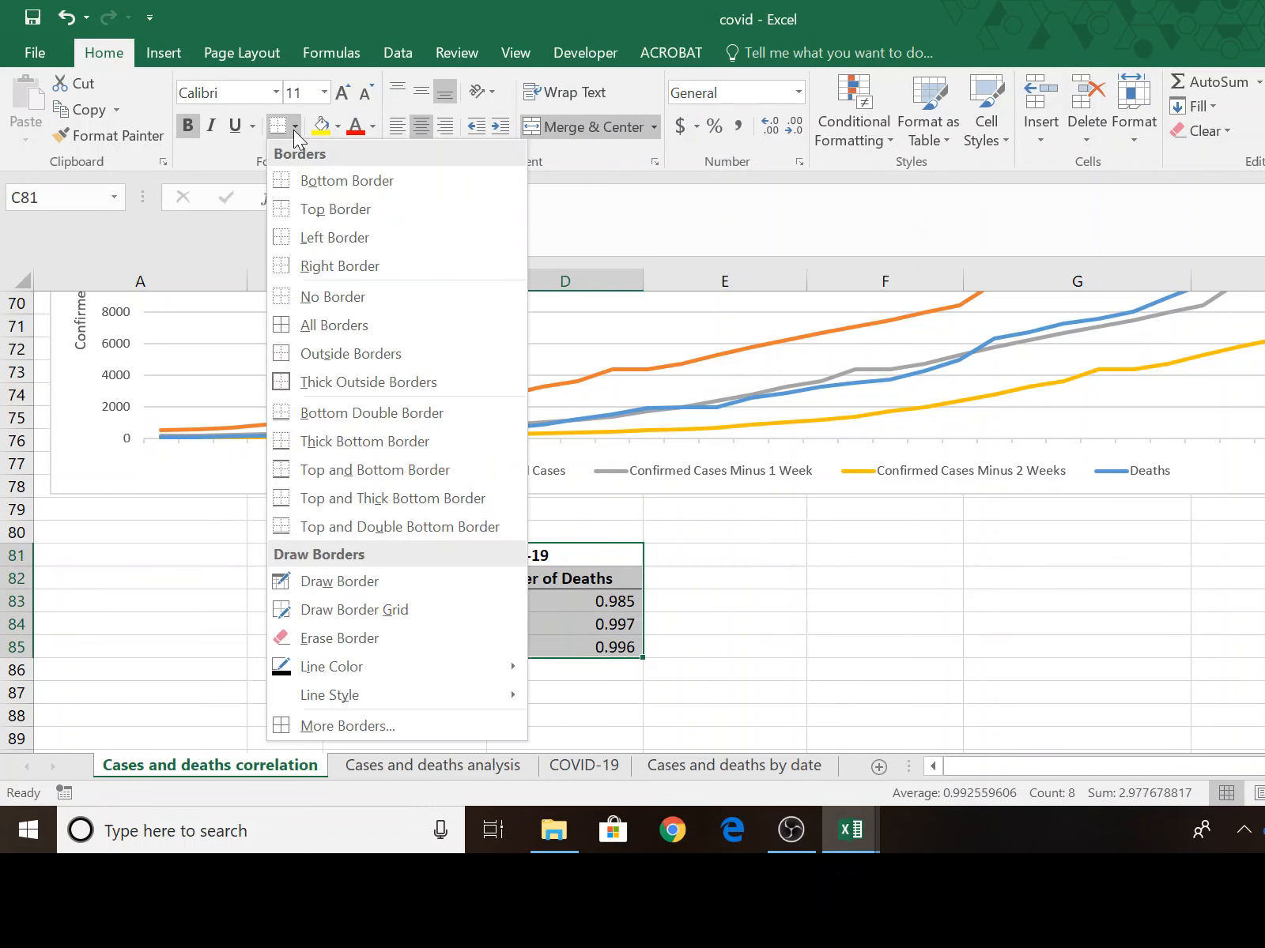
left_click(340, 394)
left_click(727, 650)
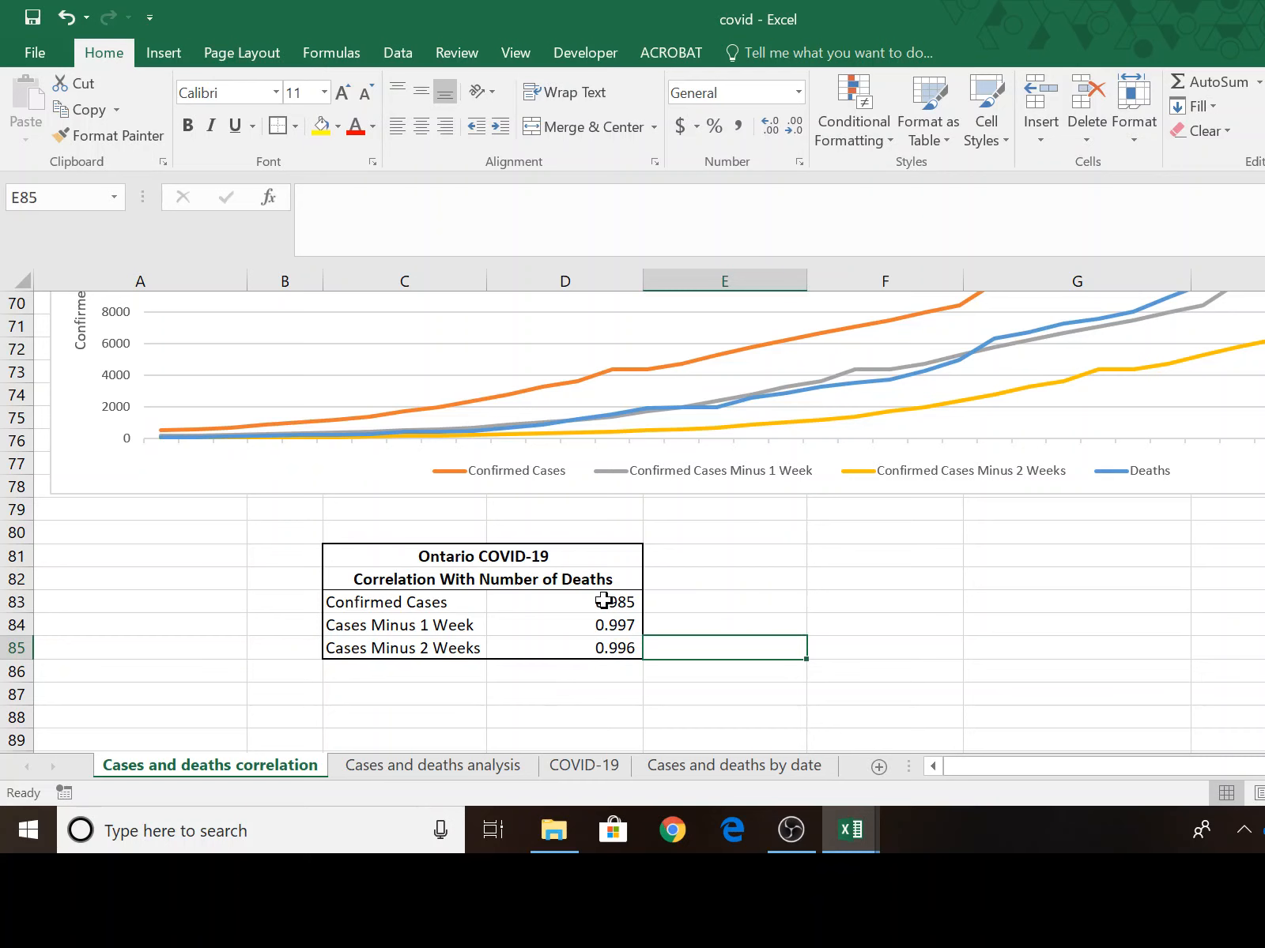
Try to center the correlation values in D83:D85.
left_click_drag(601, 602, 608, 641)
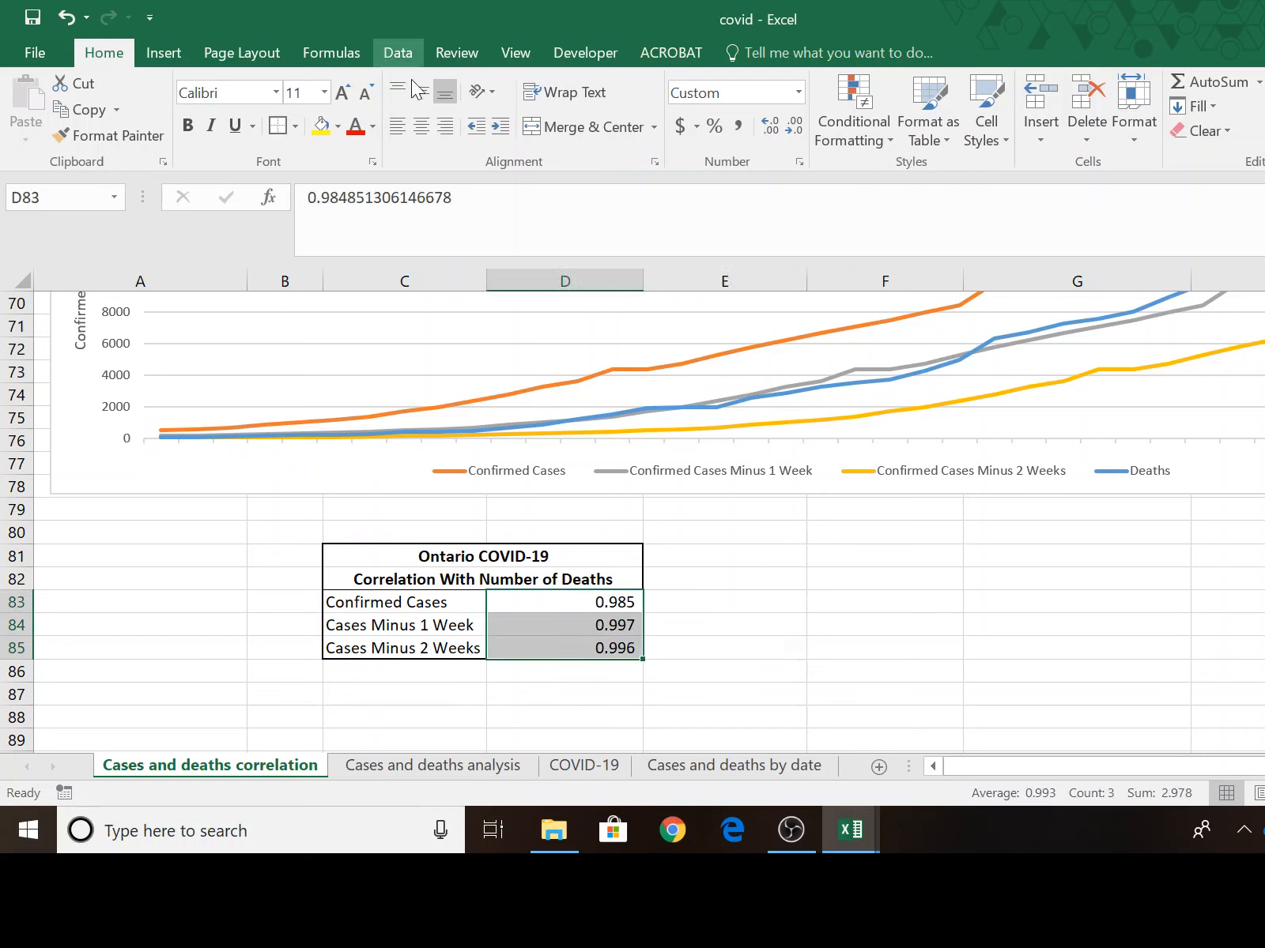
left_click(421, 128)
left_click(735, 471)
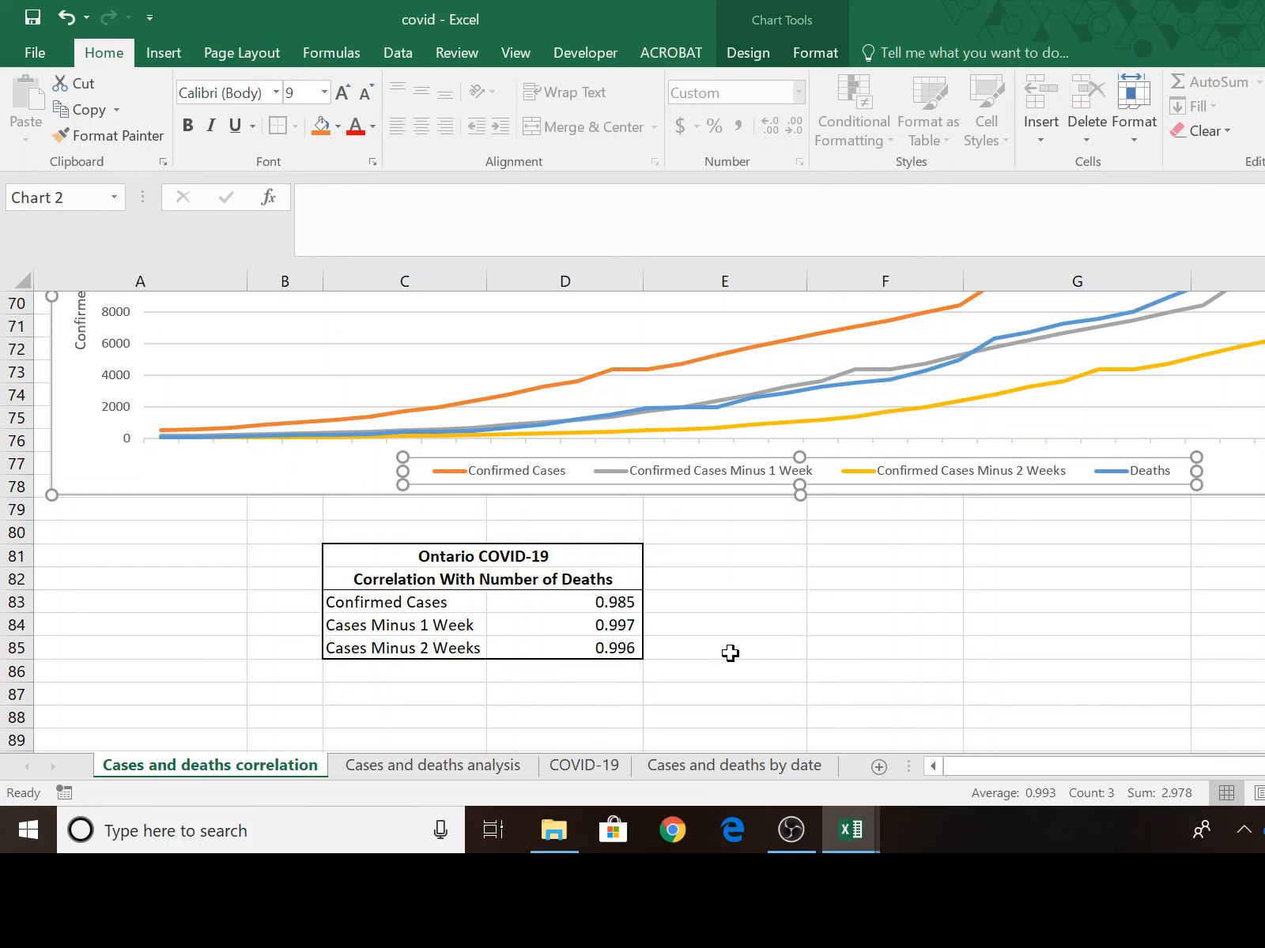
Delete the original correlation labels and formulas in F16:G18 beside the case data.
scroll(731, 655, "up", 9)
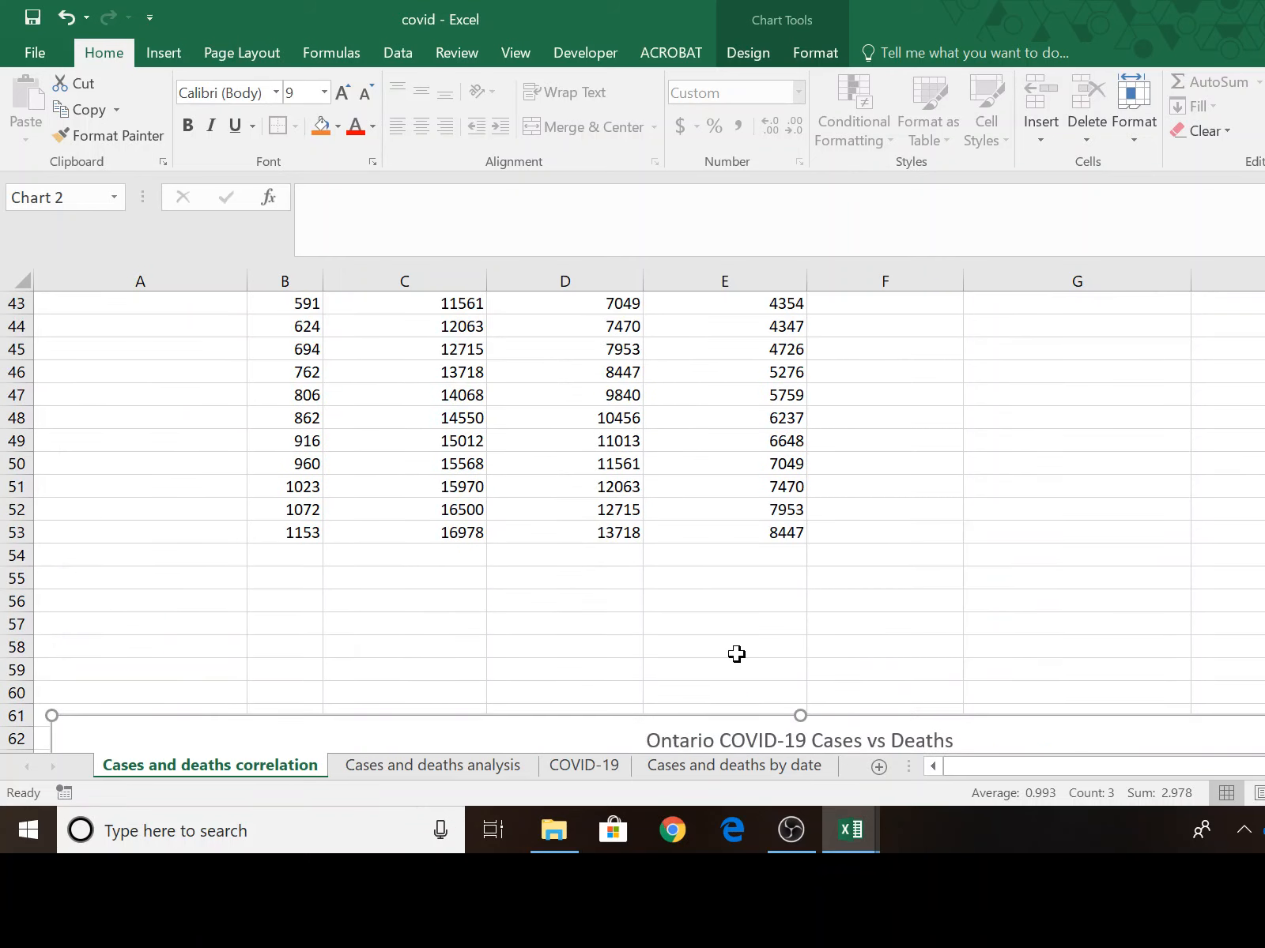
scroll(735, 654, "up", 10)
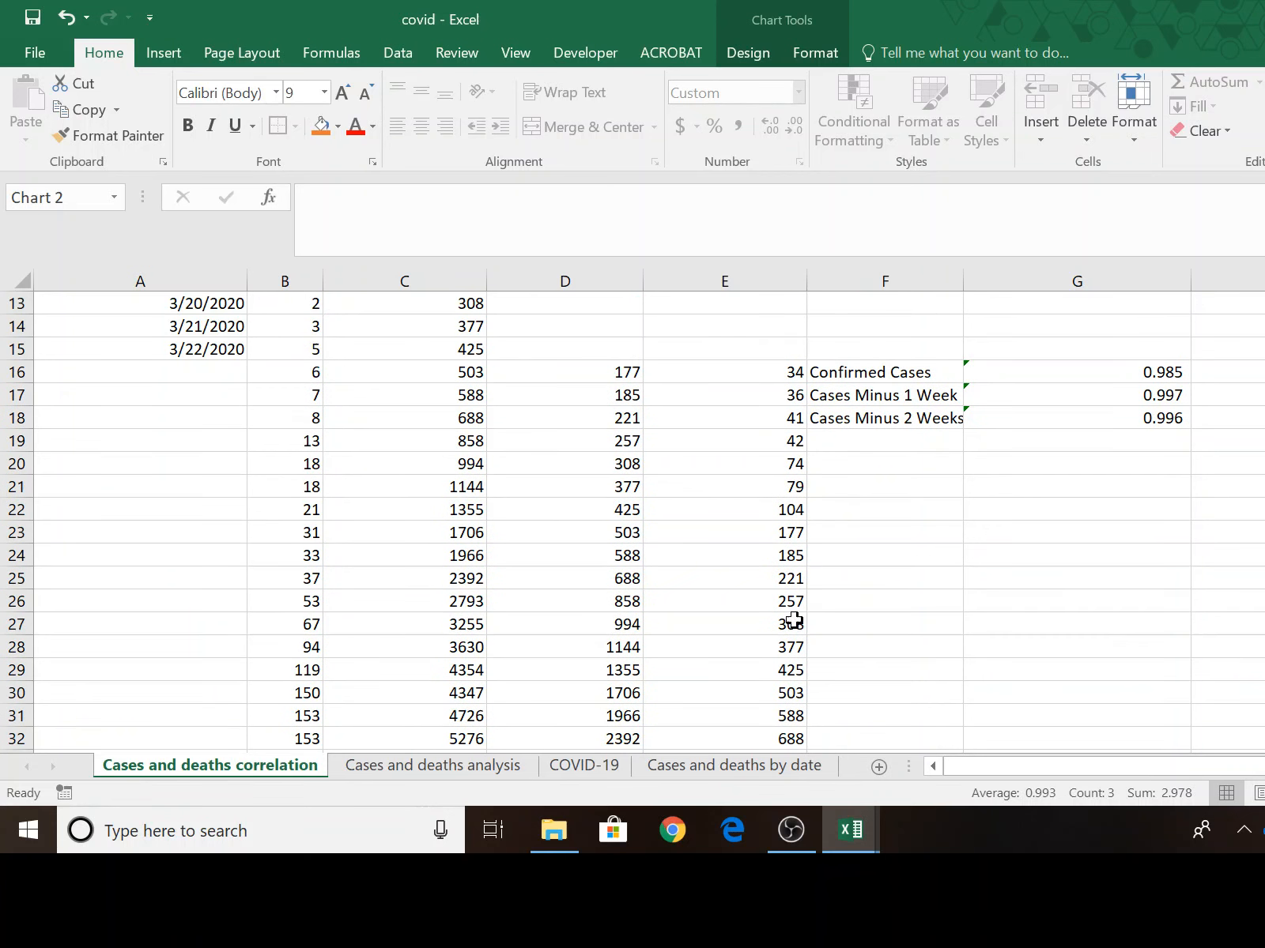
left_click_drag(866, 371, 1049, 420)
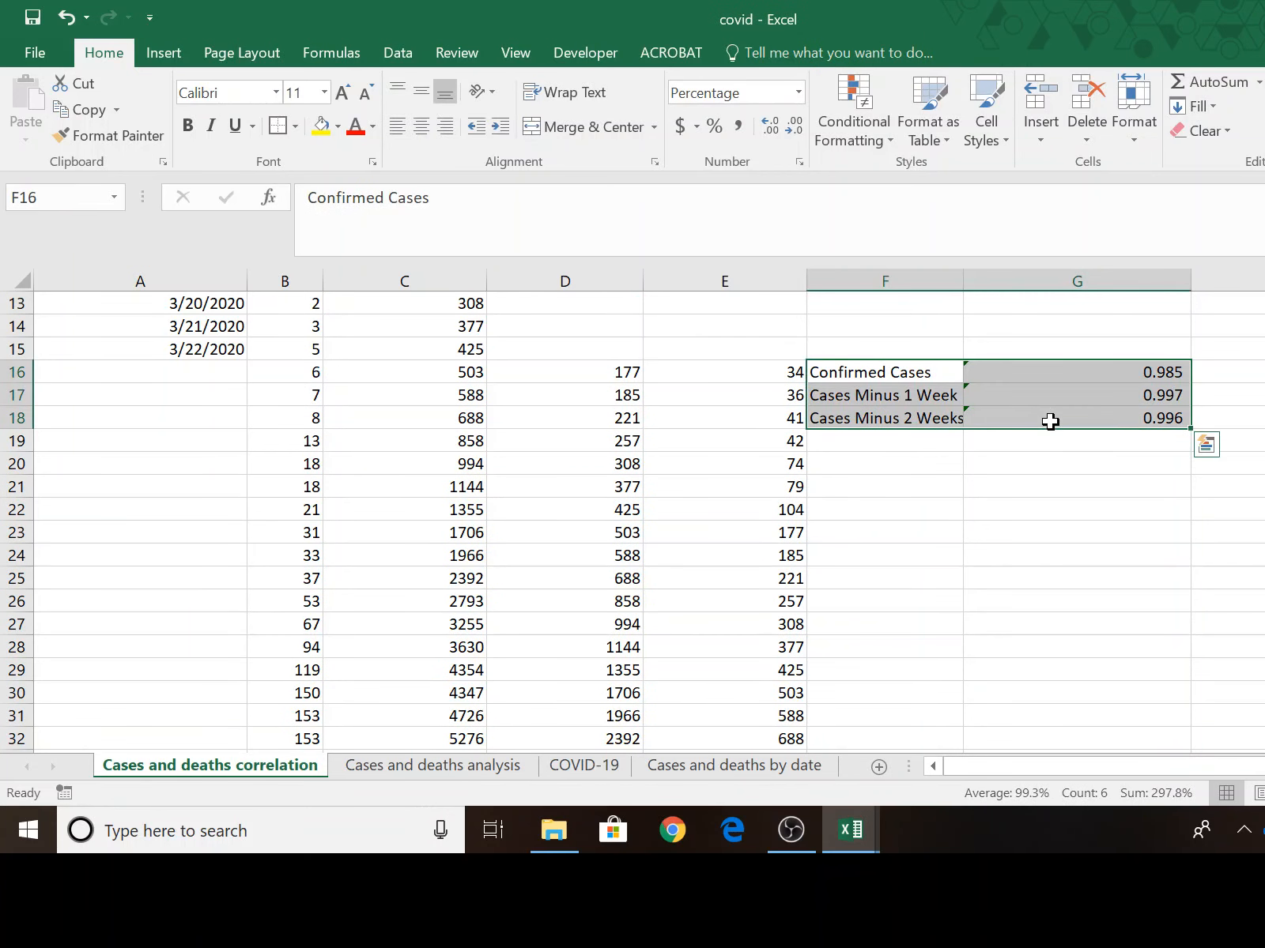
key("Delete")
left_click(975, 458)
left_click(913, 392)
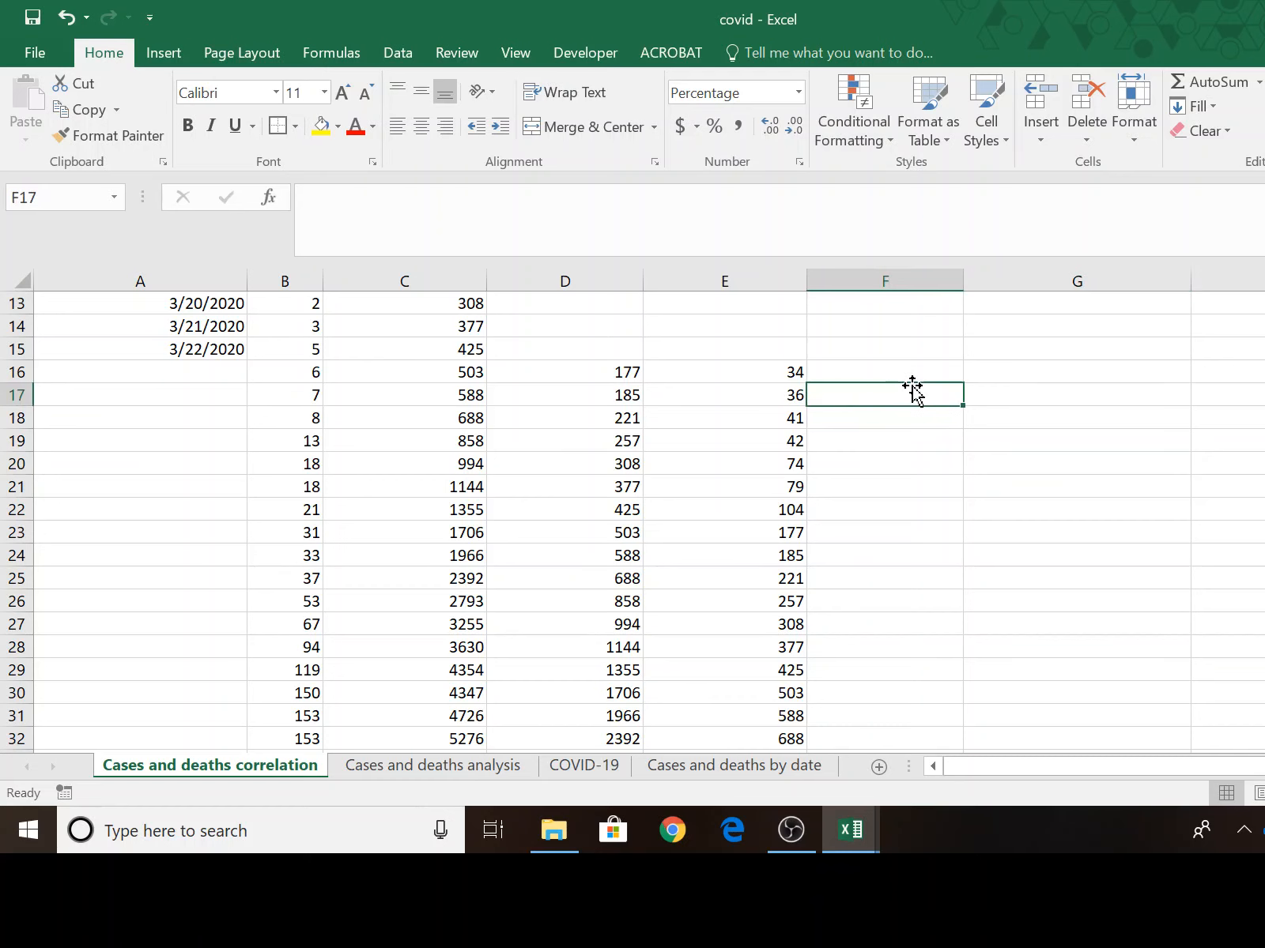
left_click(912, 374)
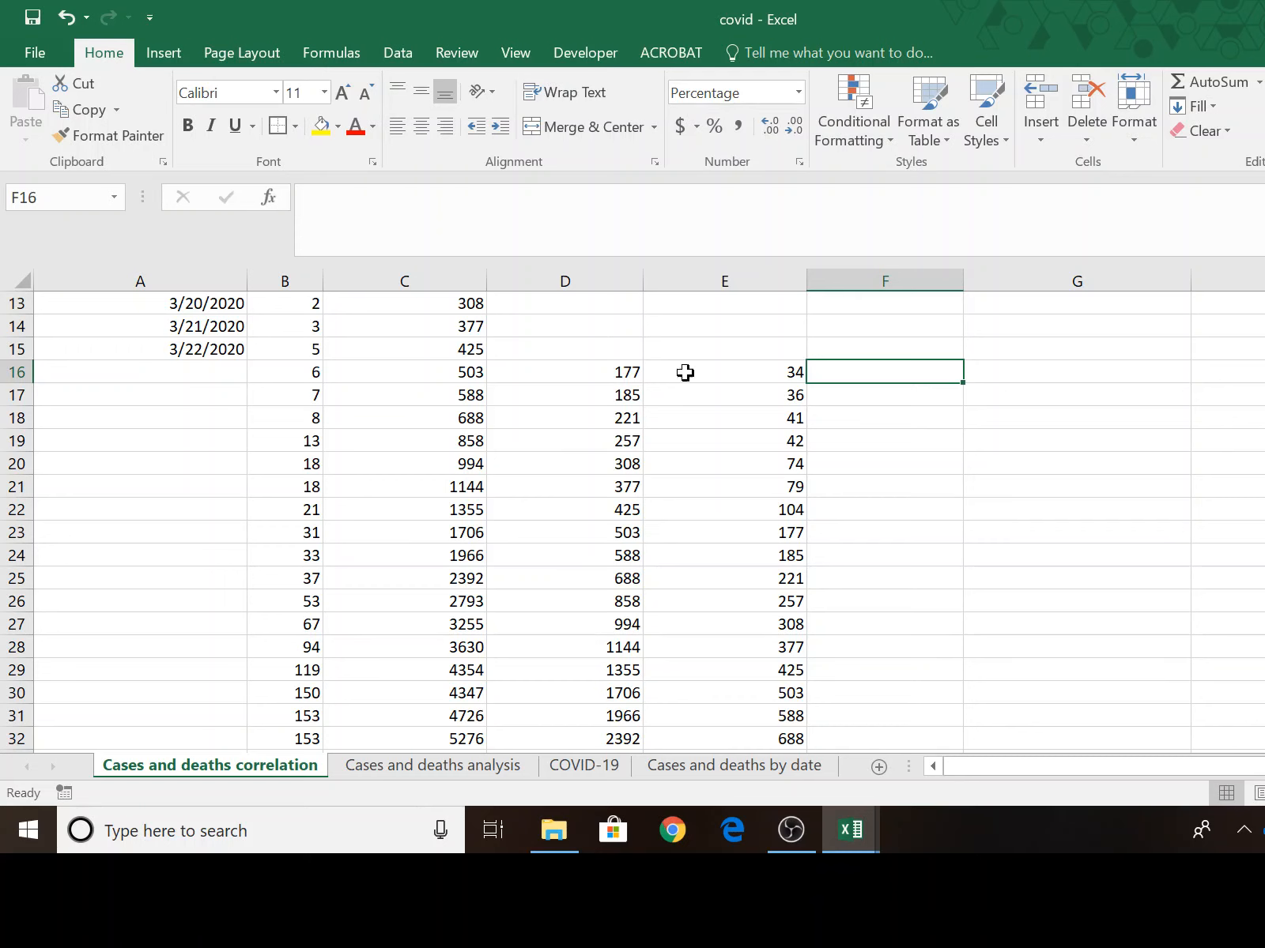
Enter the formula =B16/C16 in F16 to calculate deaths as a share of confirmed cases.
left_click(276, 374)
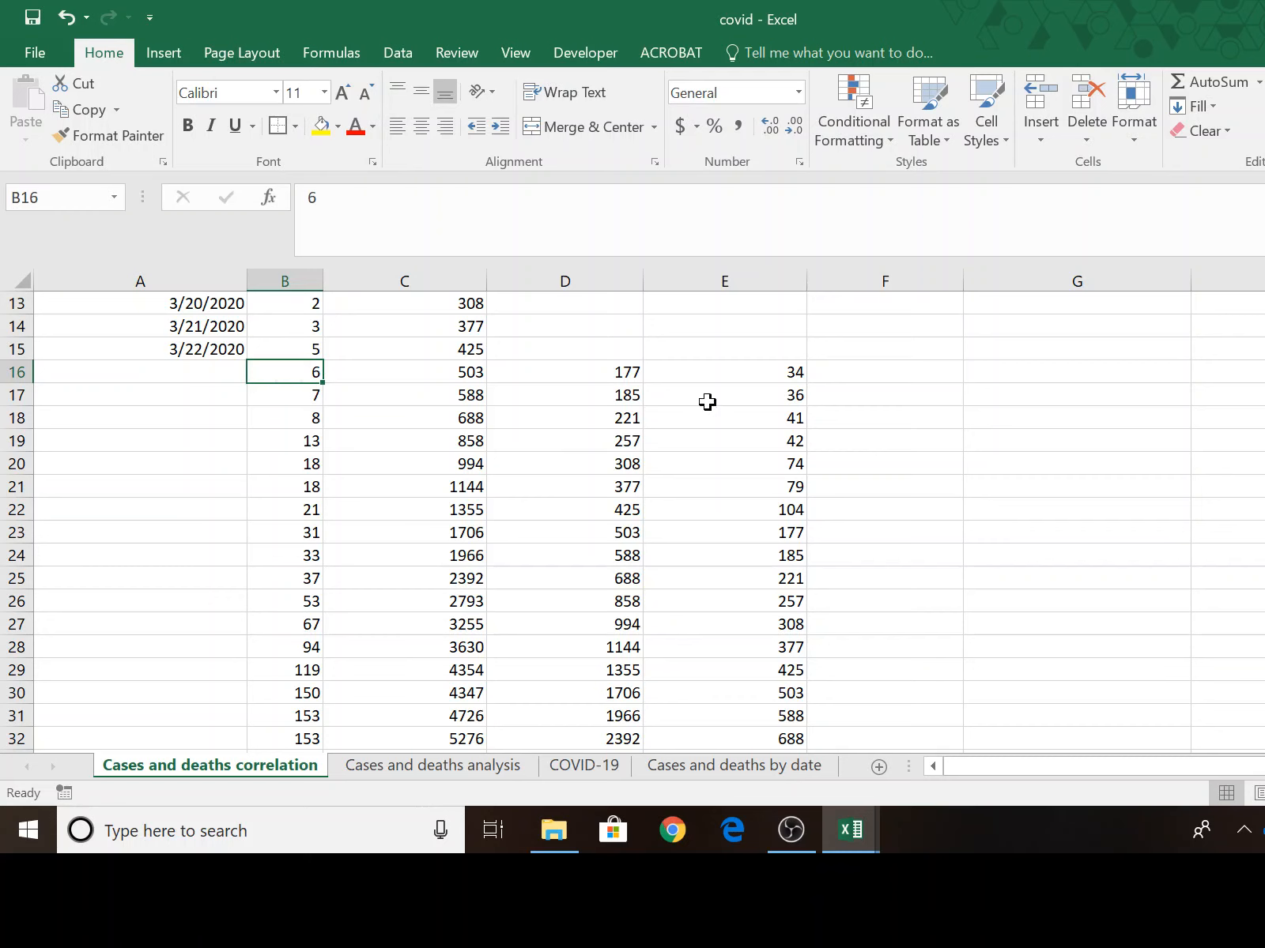
left_click(461, 377)
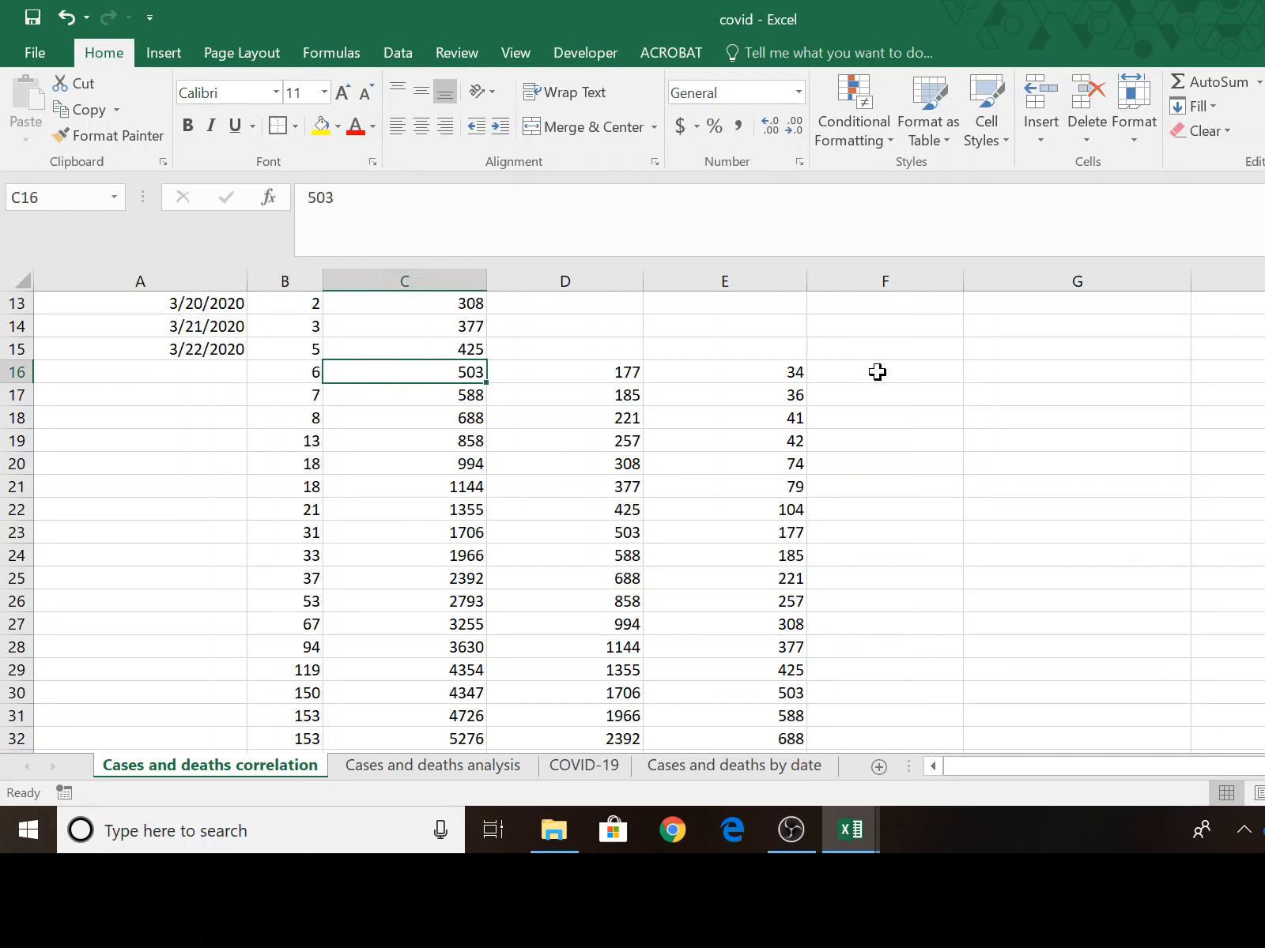
left_click(737, 377)
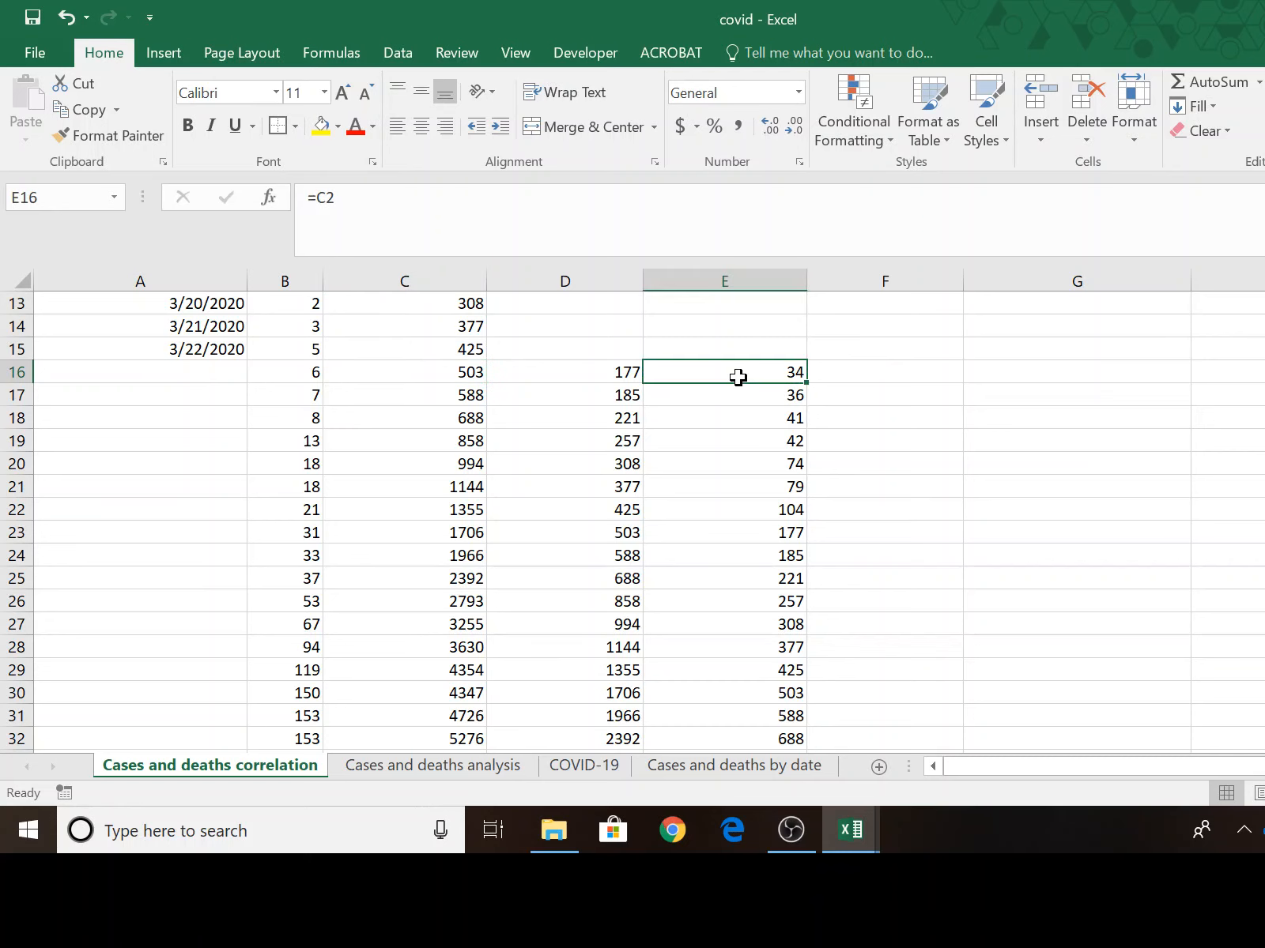
left_click(310, 383)
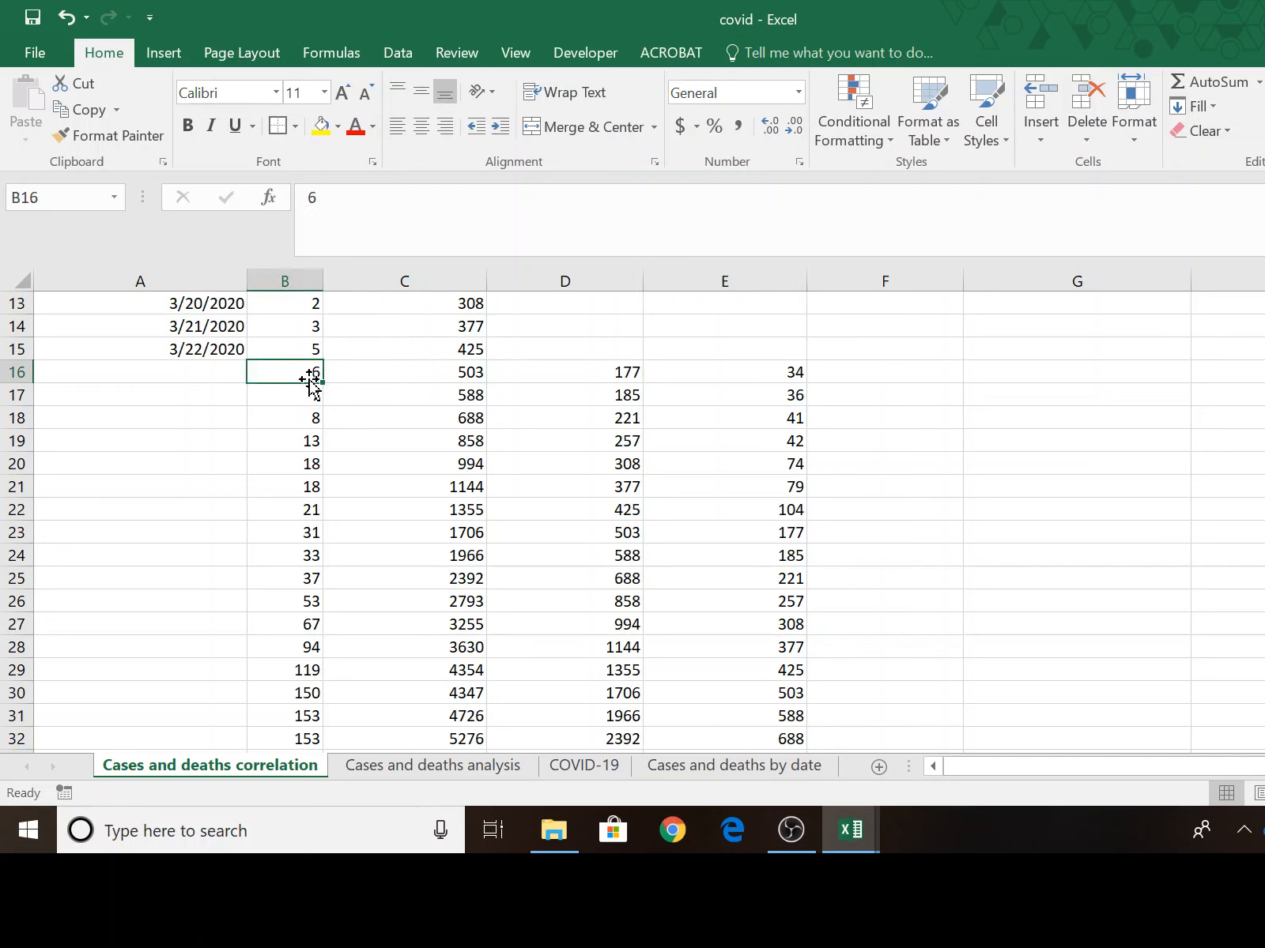
left_click(915, 382)
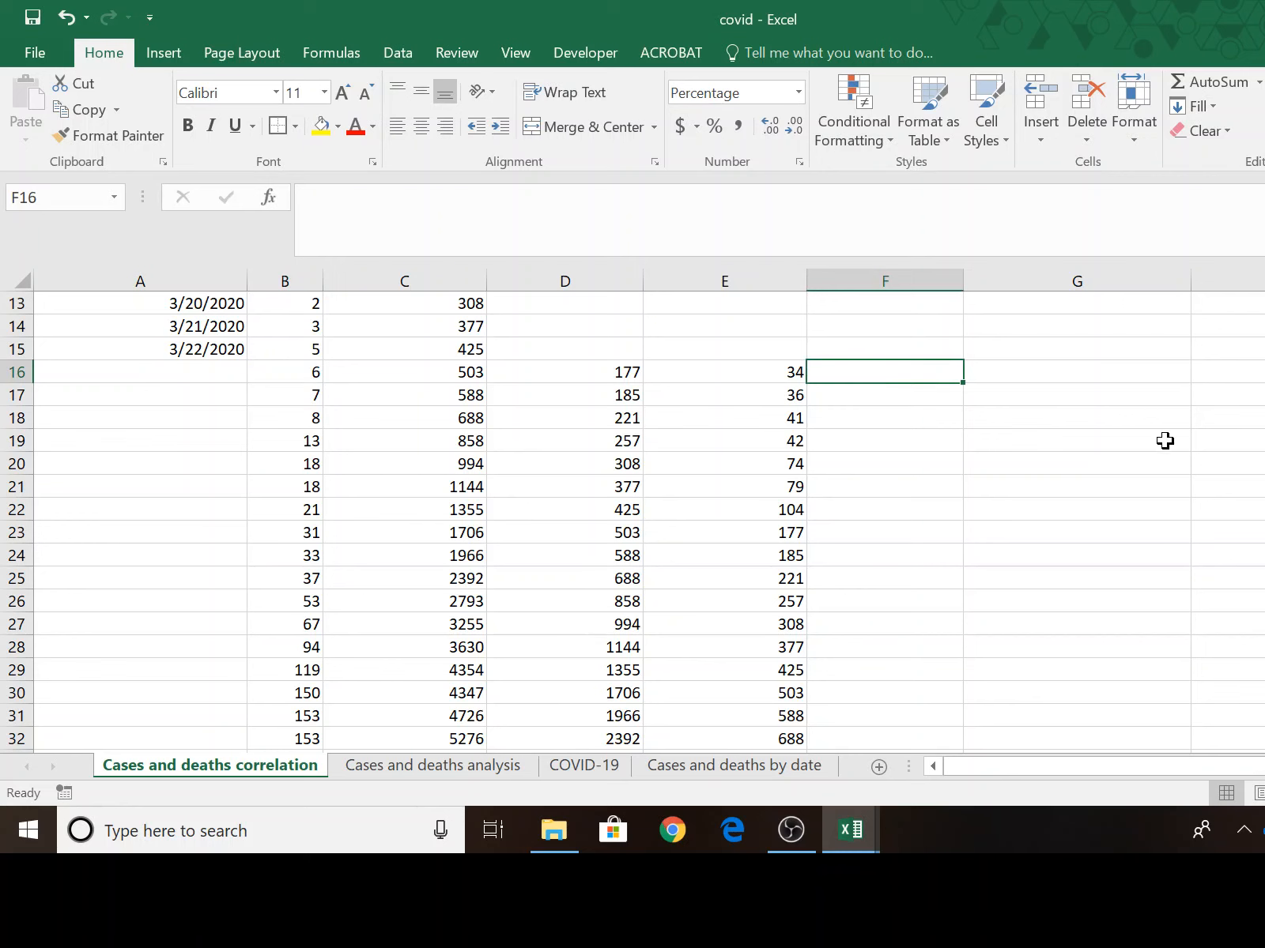
type("=")
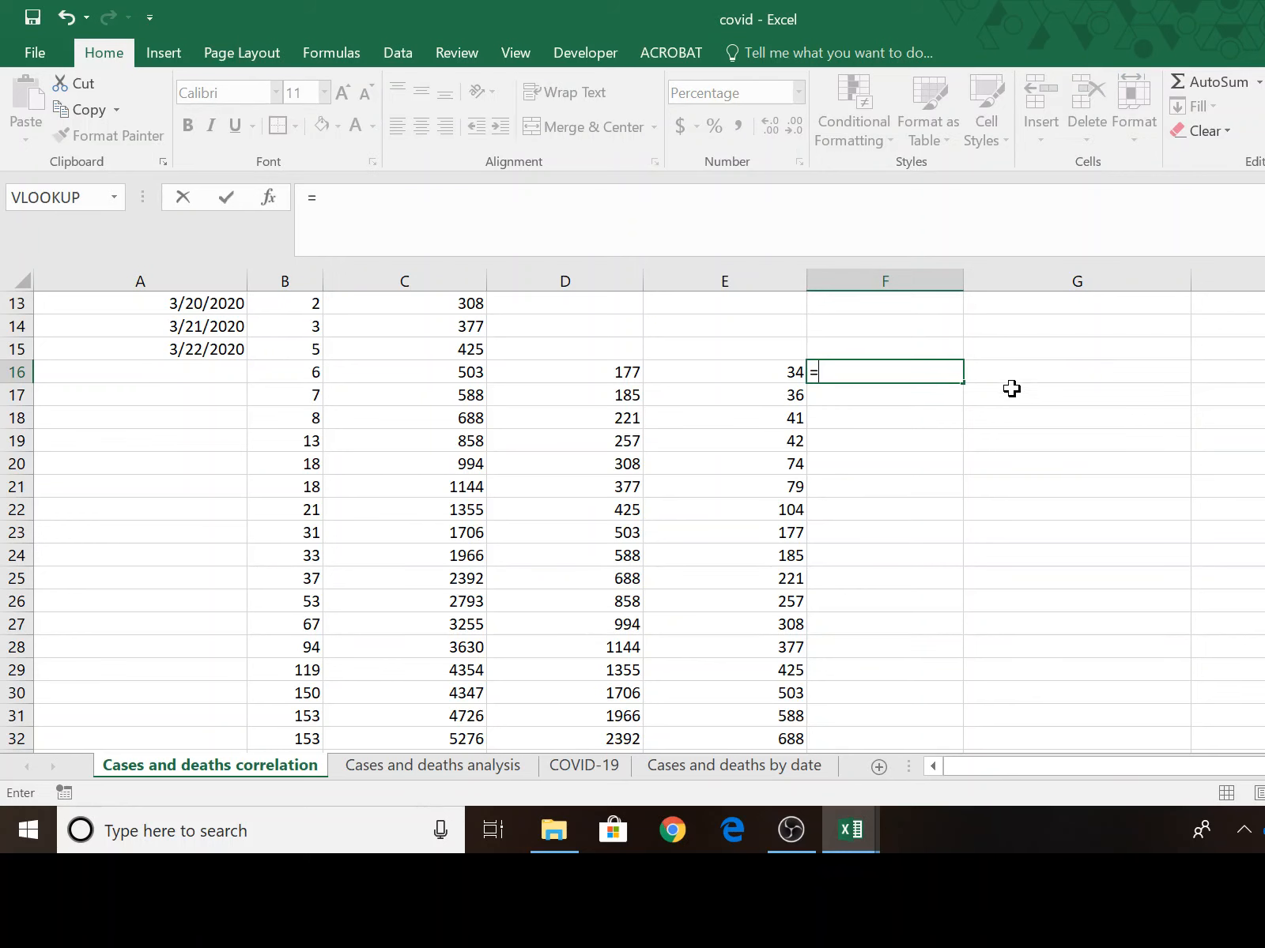
left_click(294, 372)
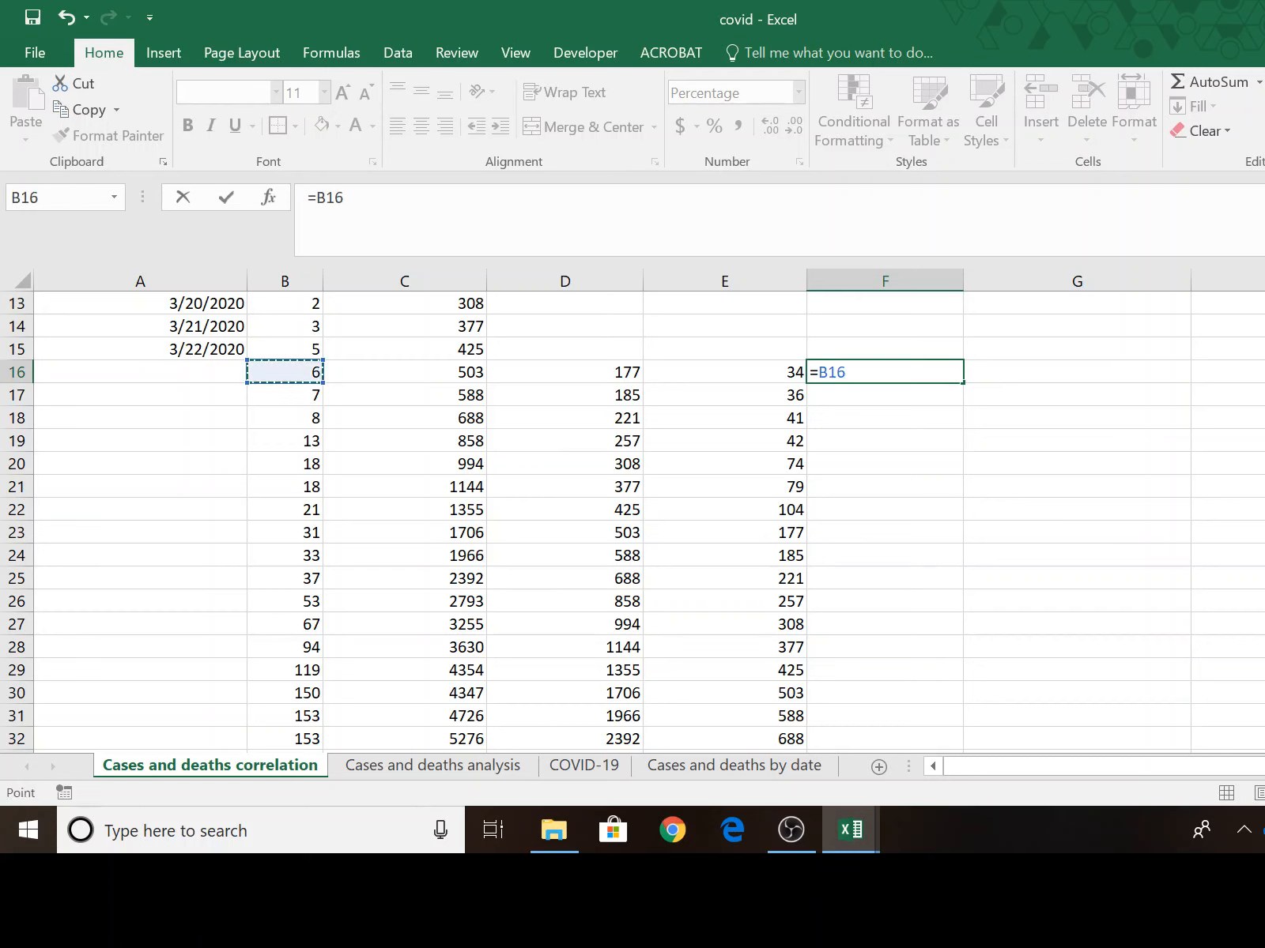
type("/")
left_click(452, 375)
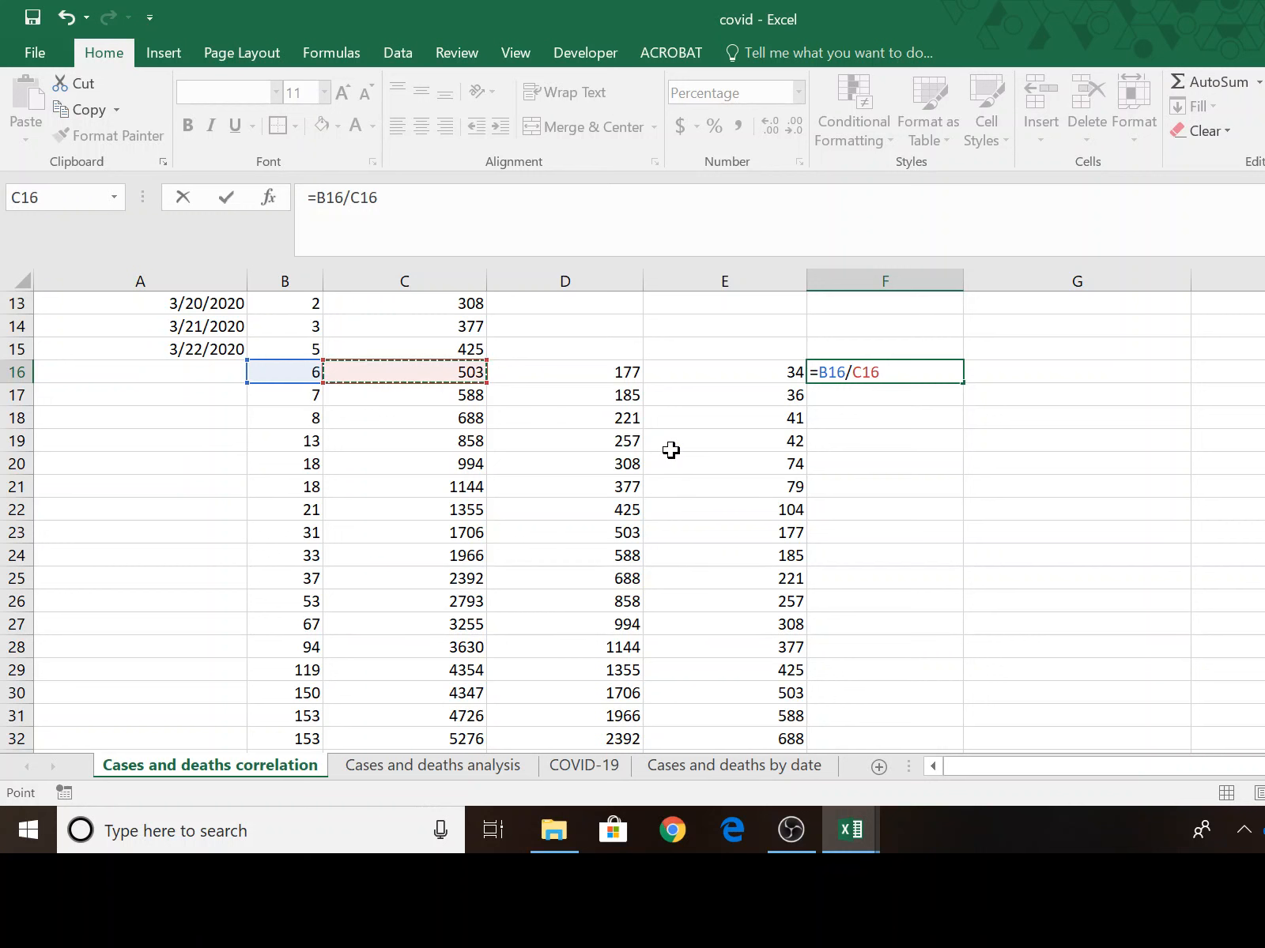
key("Return")
key("Up")
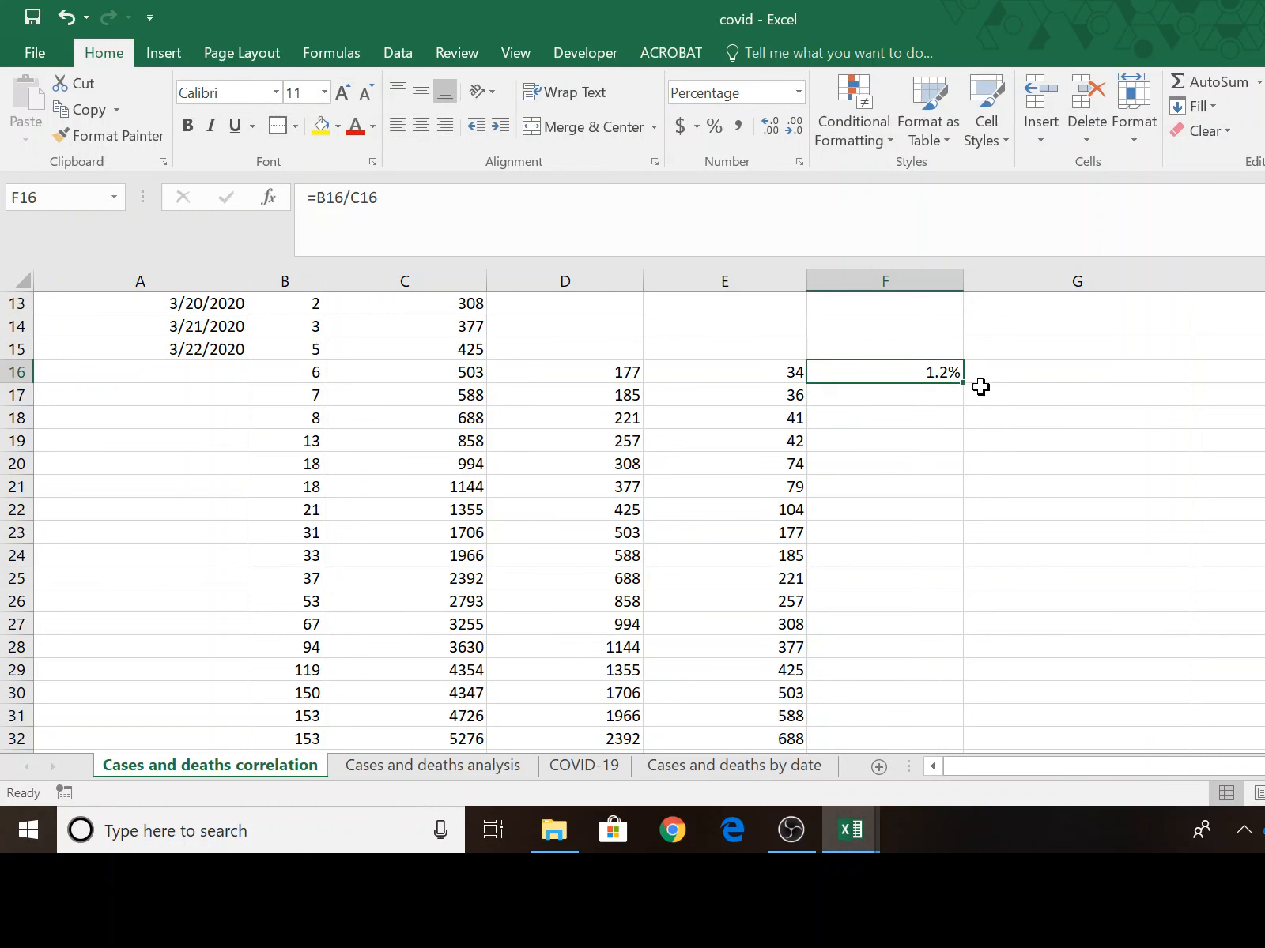
Fill the deaths-to-confirmed-cases formula from F16 down to the last data row, F53.
left_click_drag(964, 385, 966, 716)
scroll(1059, 680, "up", 9)
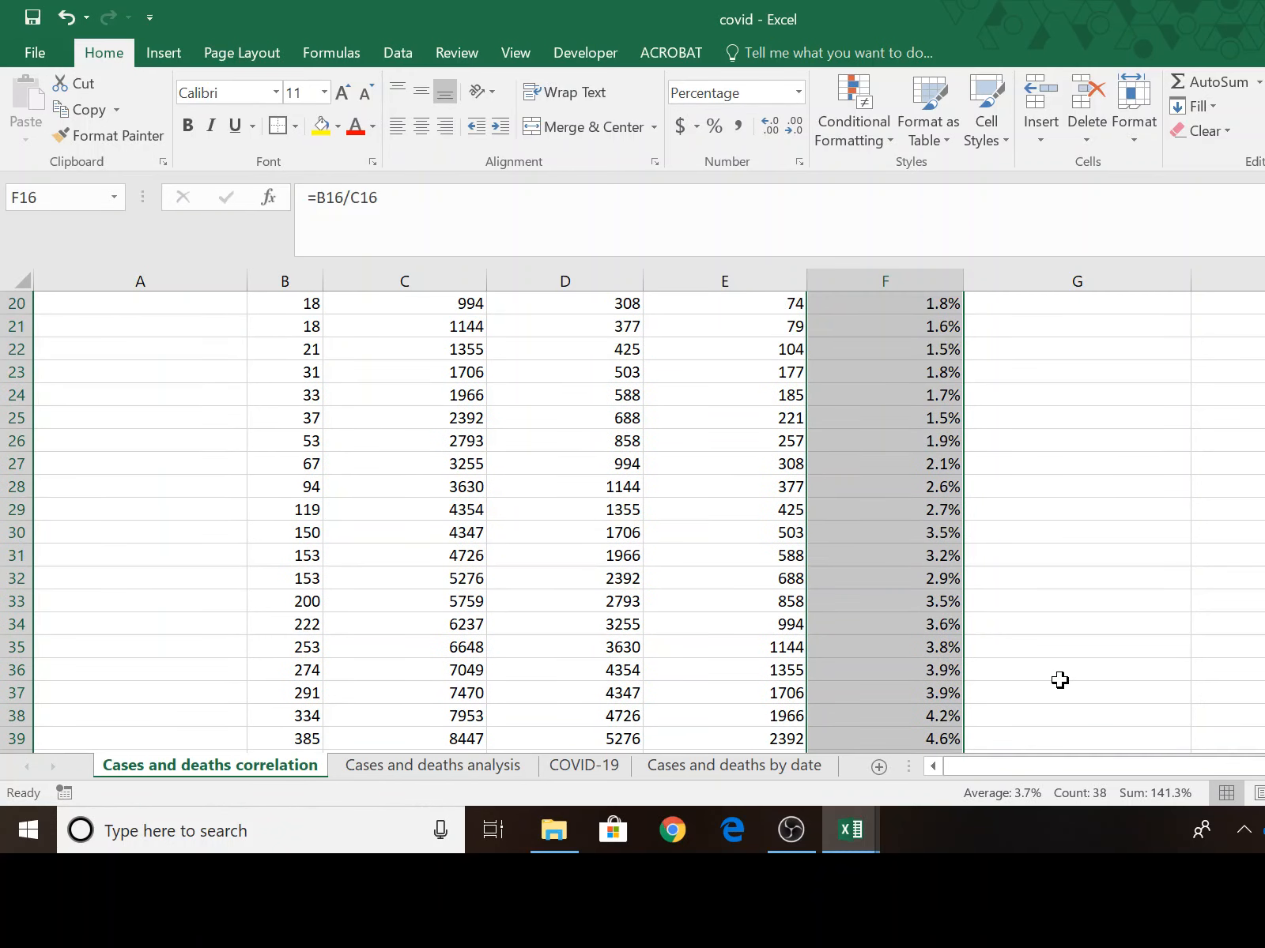
scroll(1059, 679, "down", 4)
scroll(1059, 677, "down", 4)
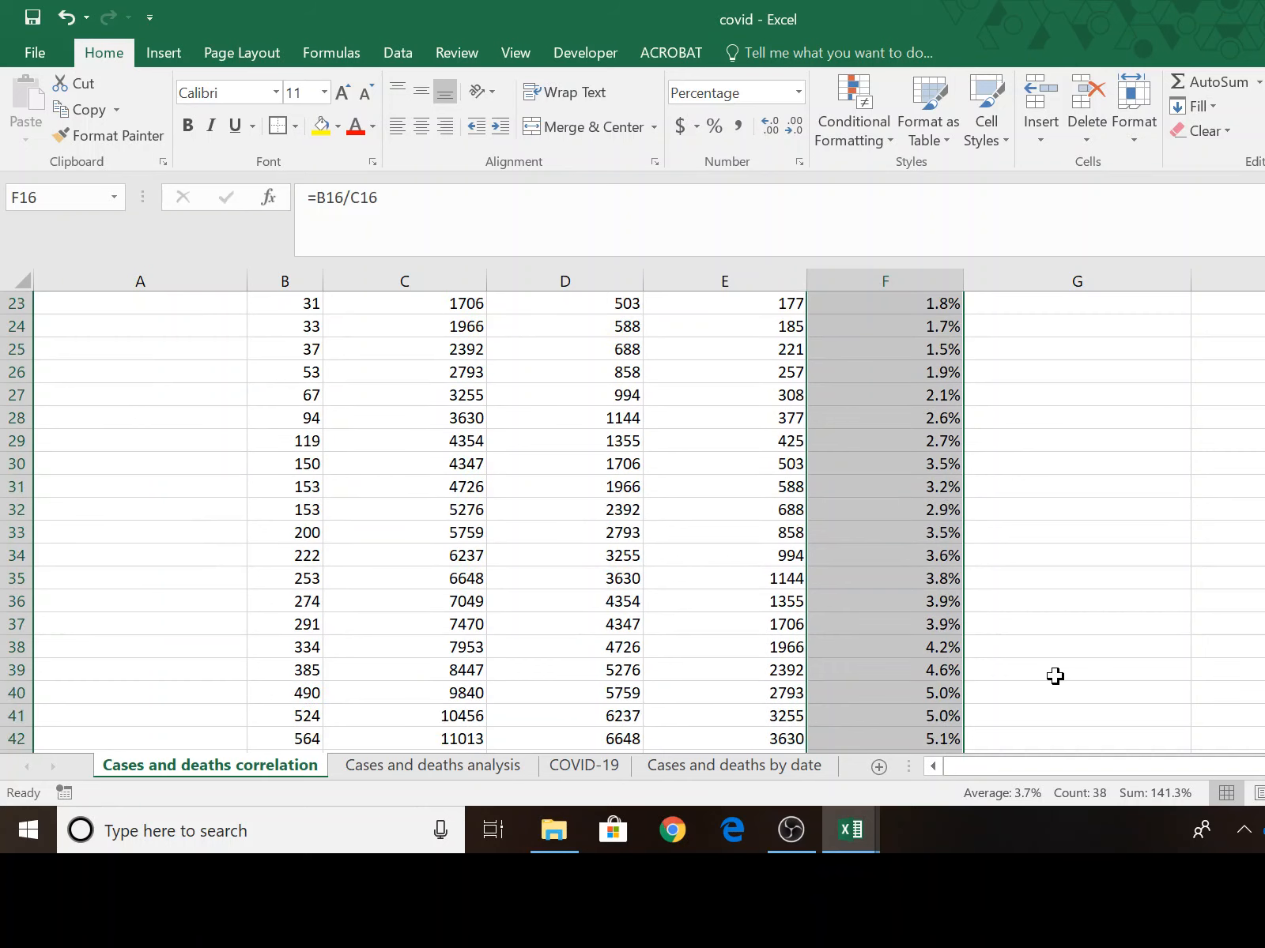
scroll(936, 637, "down", 3)
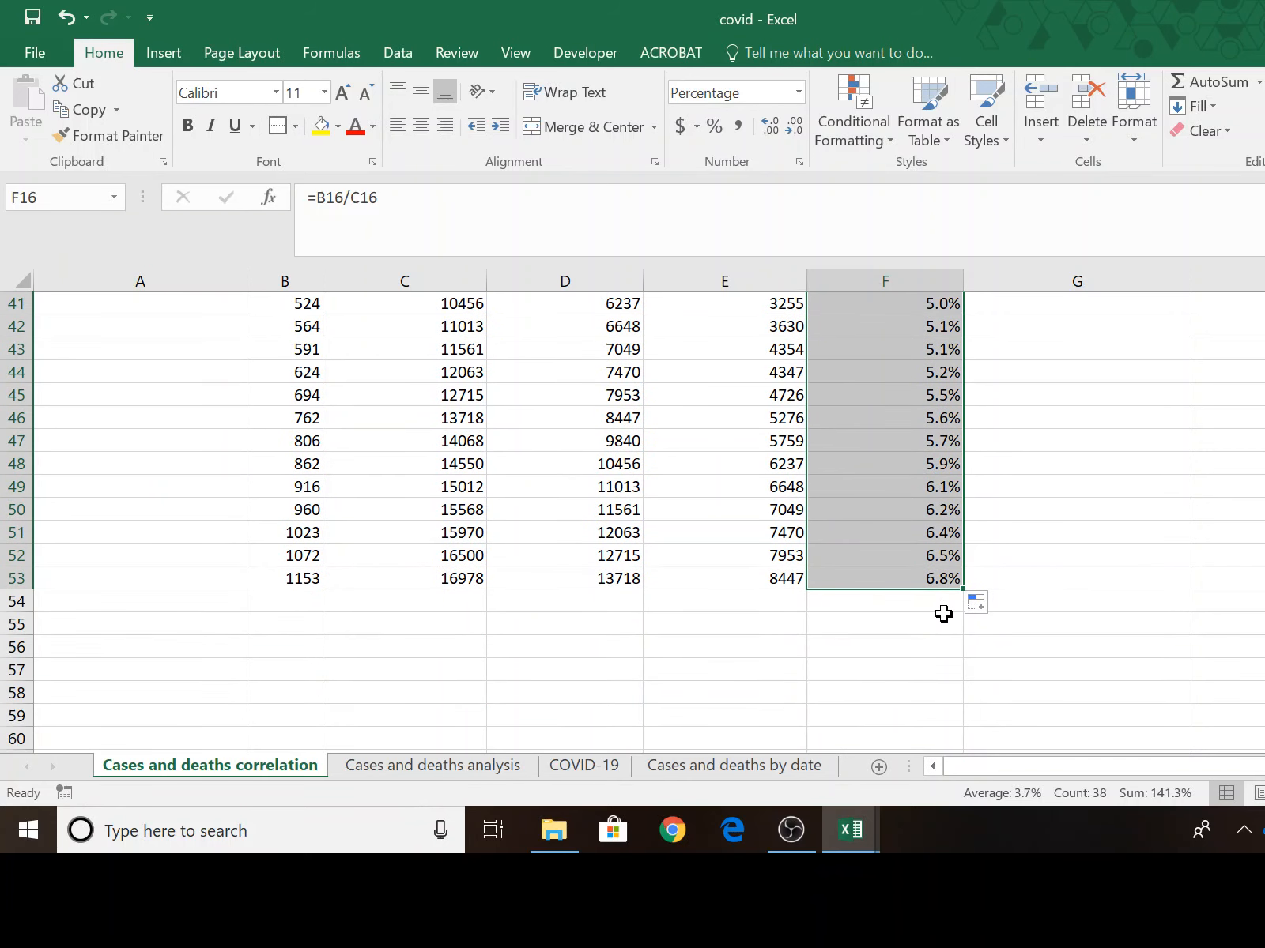
Enter the formula =B16/D16 in G16 to divide deaths by confirmed cases minus one week.
scroll(944, 613, "up", 10)
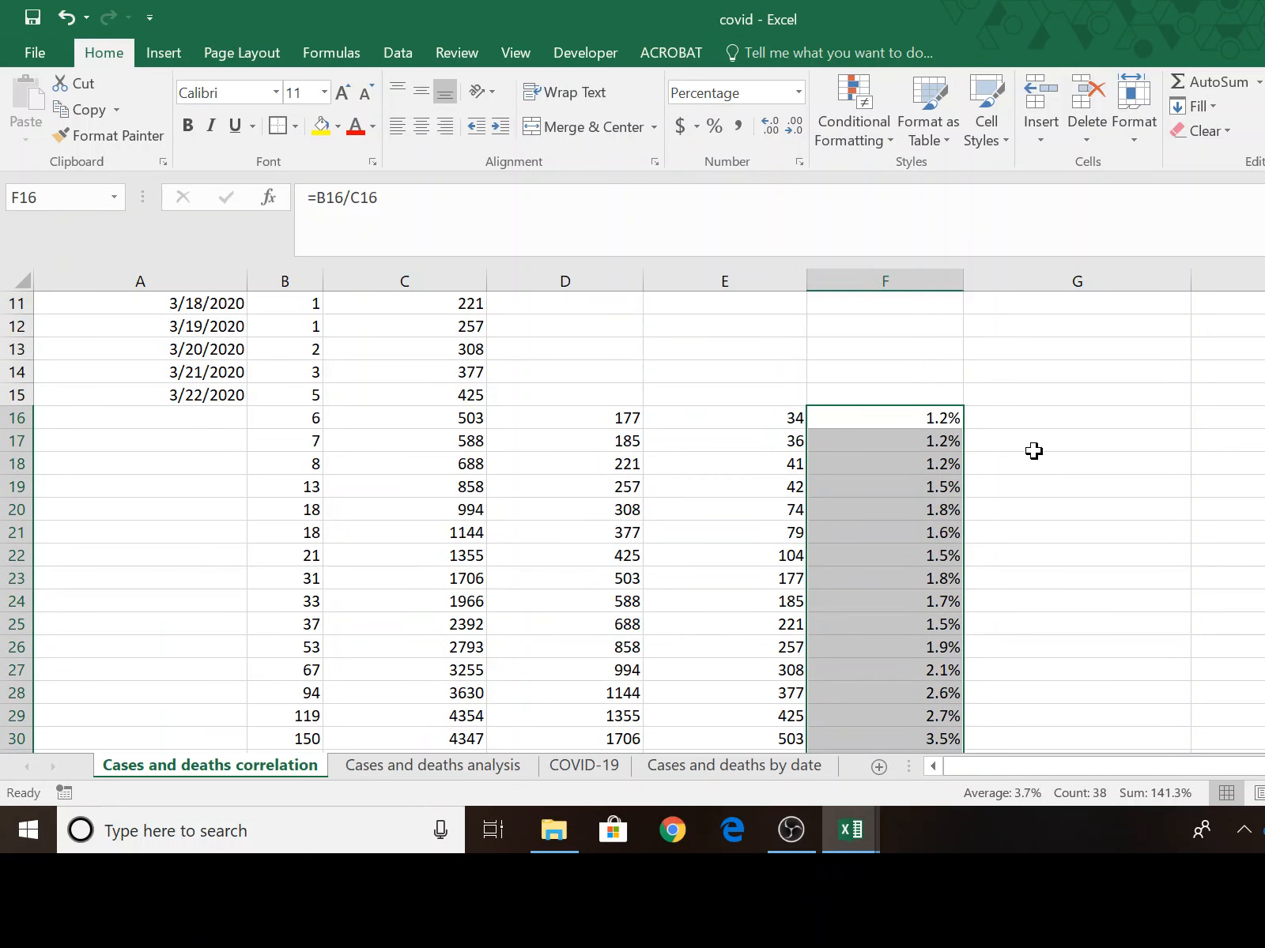
left_click(1053, 425)
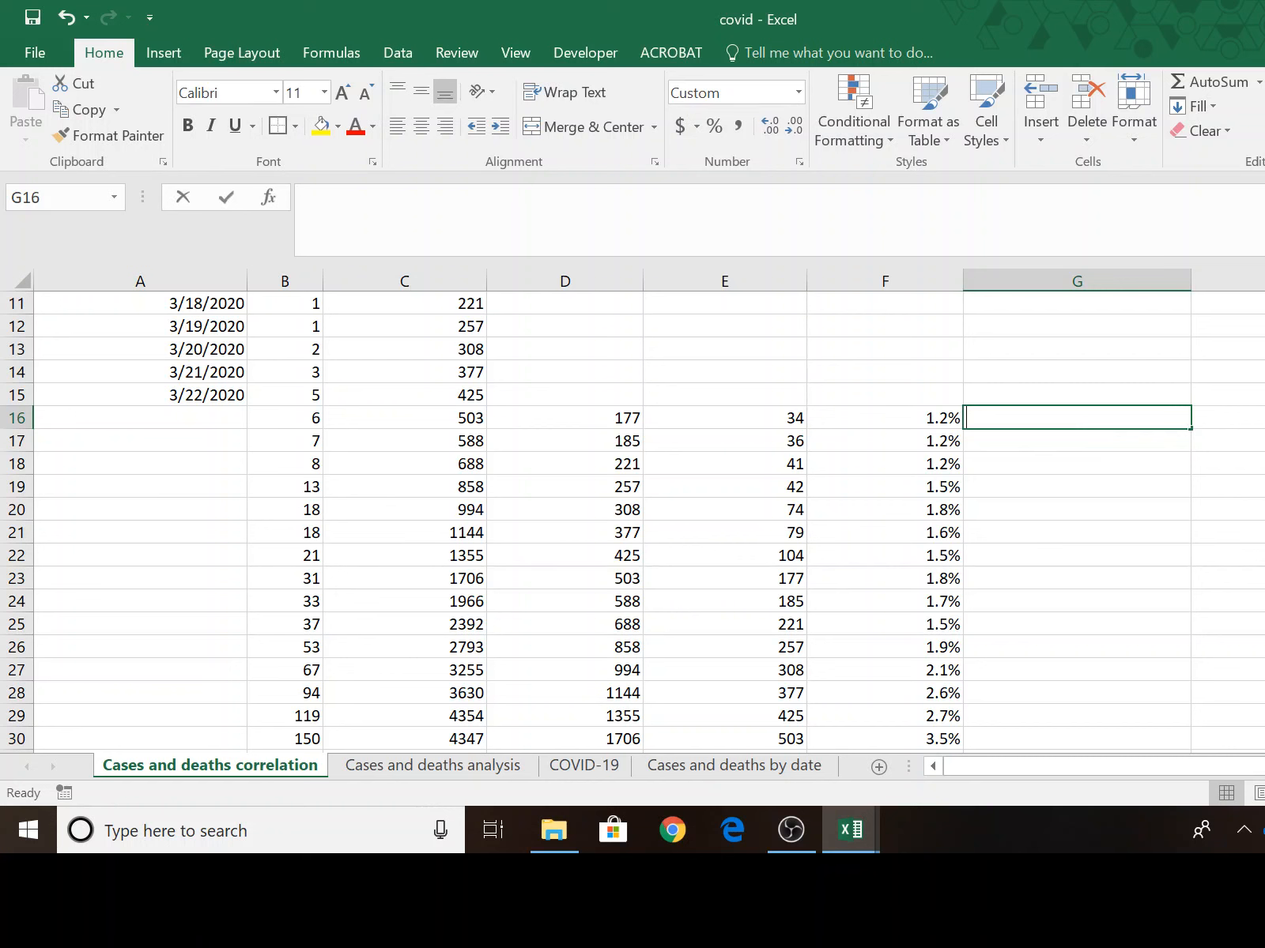
type("=")
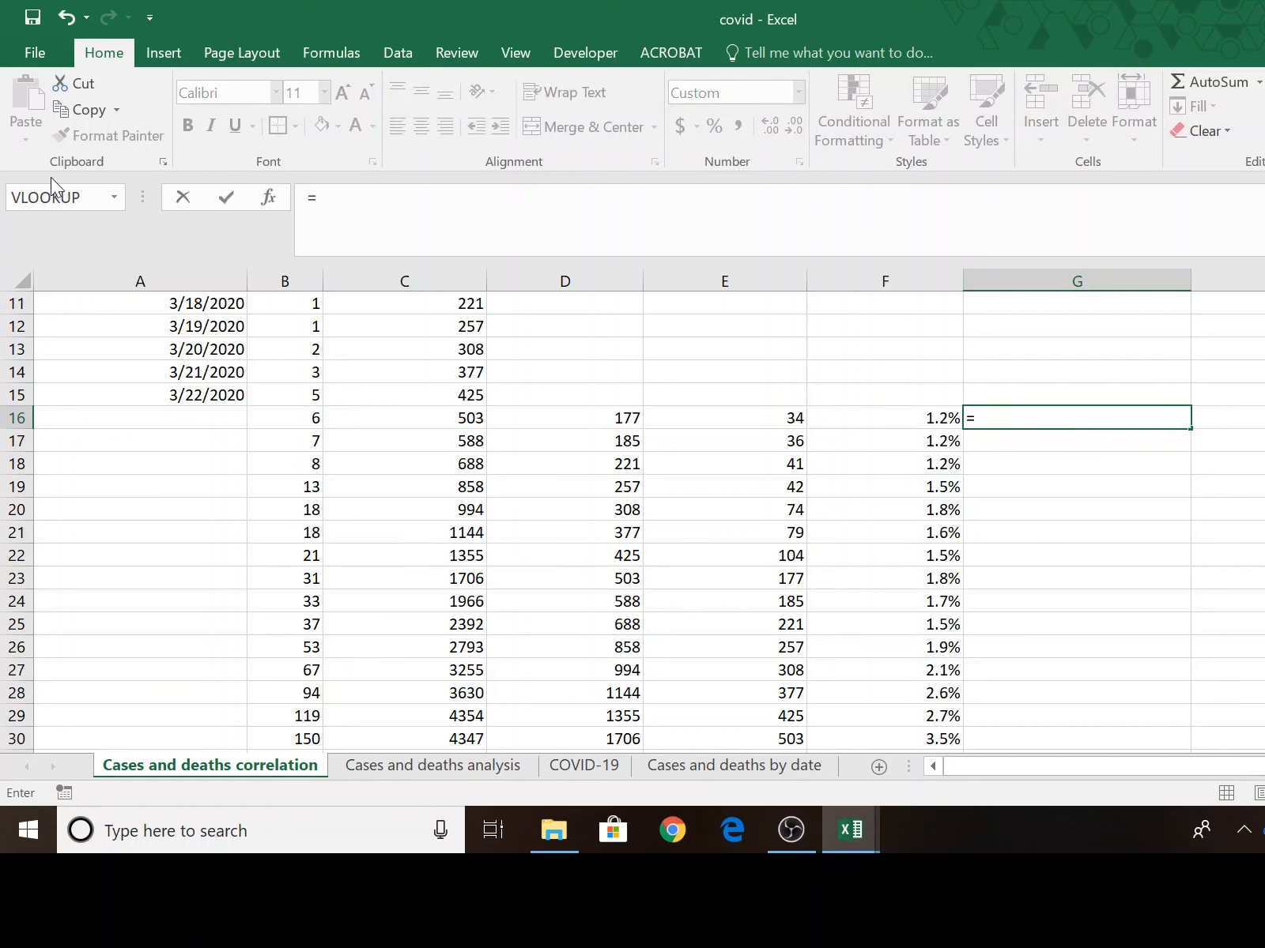
left_click(283, 418)
type("/")
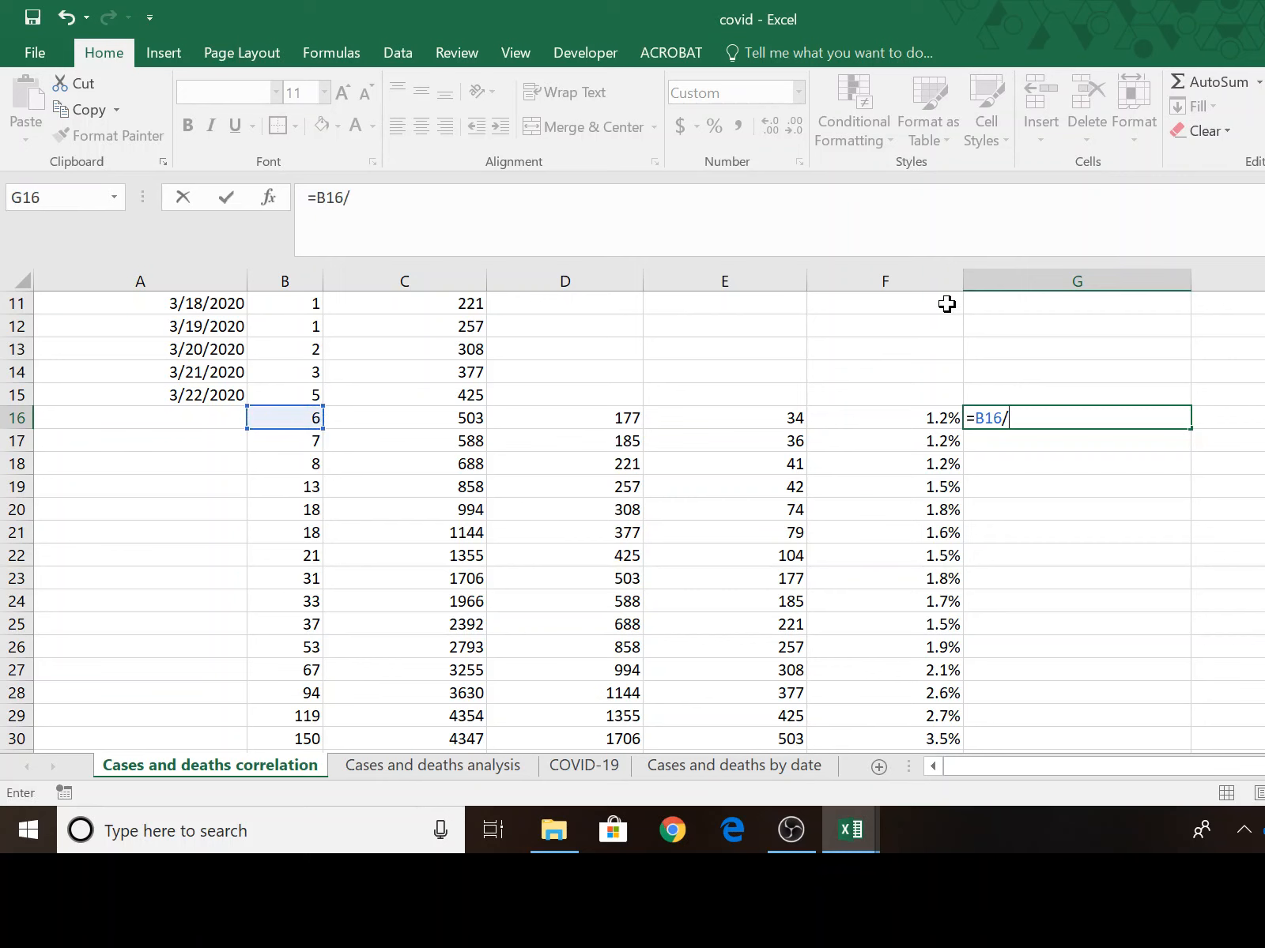
left_click(633, 413)
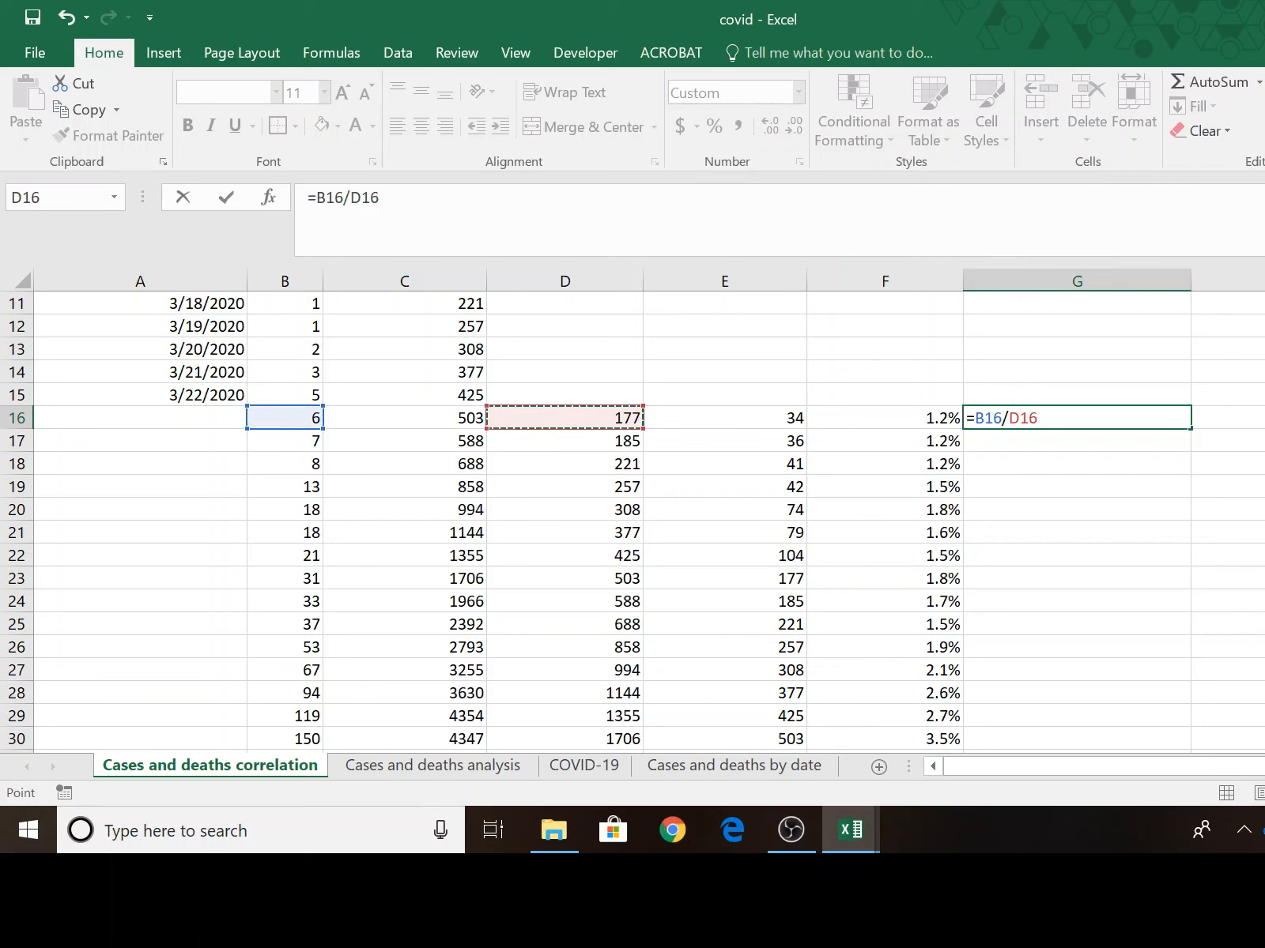
key("Return")
key("Up")
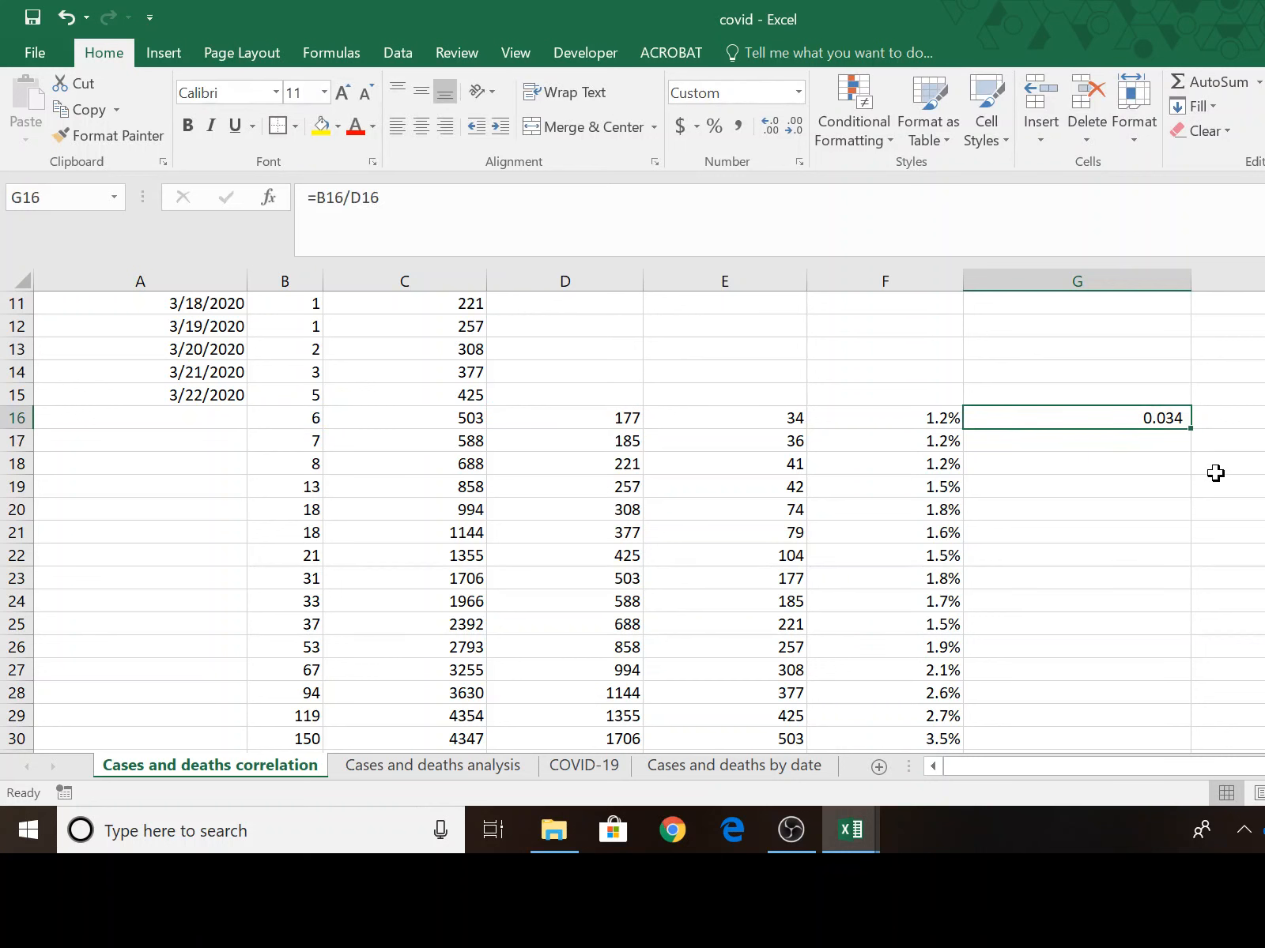
Fill the formula in G16 down to G53 and format column G as one-decimal percentages with a narrower width.
double_click(1191, 429)
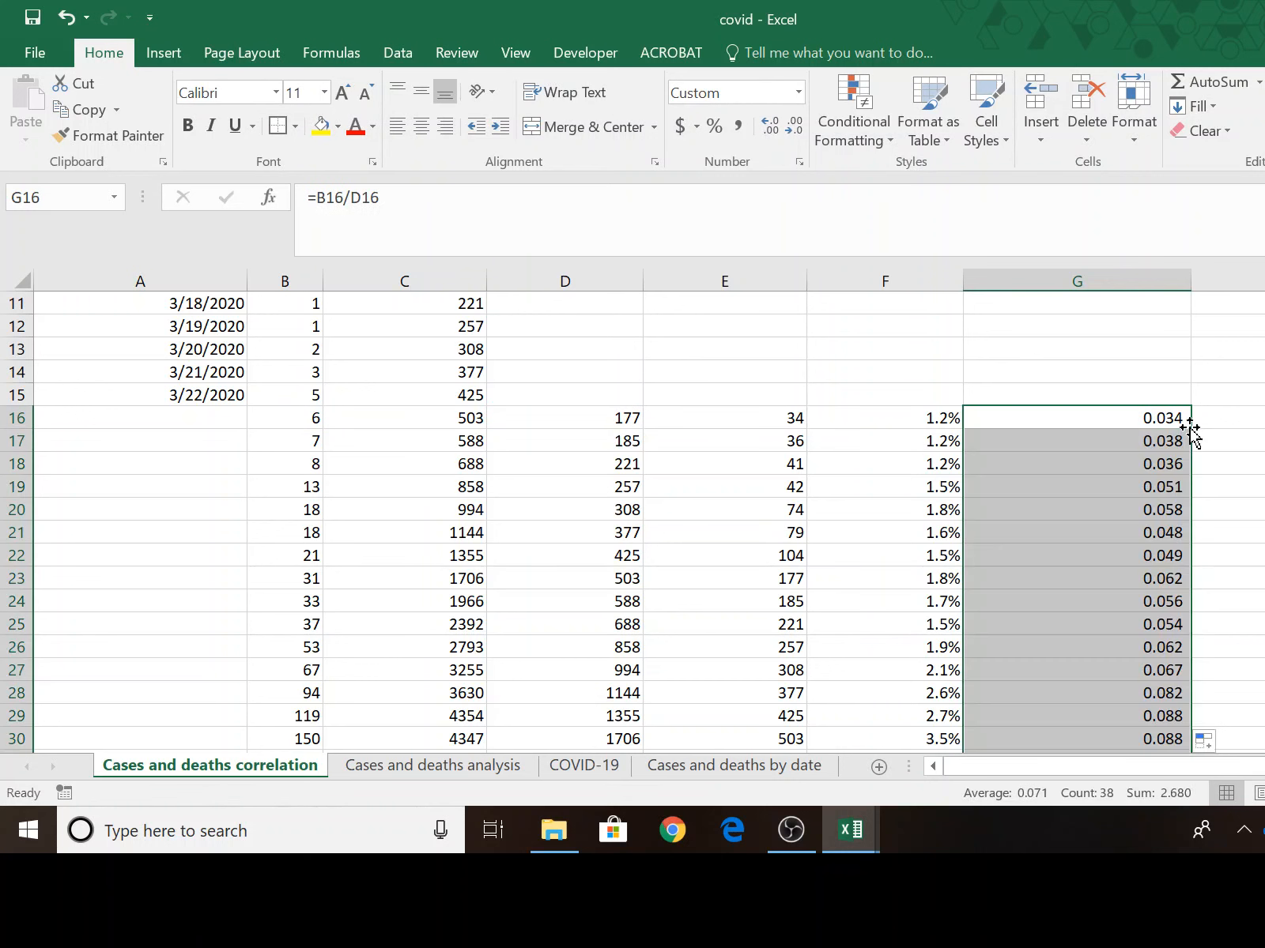
left_click(709, 126)
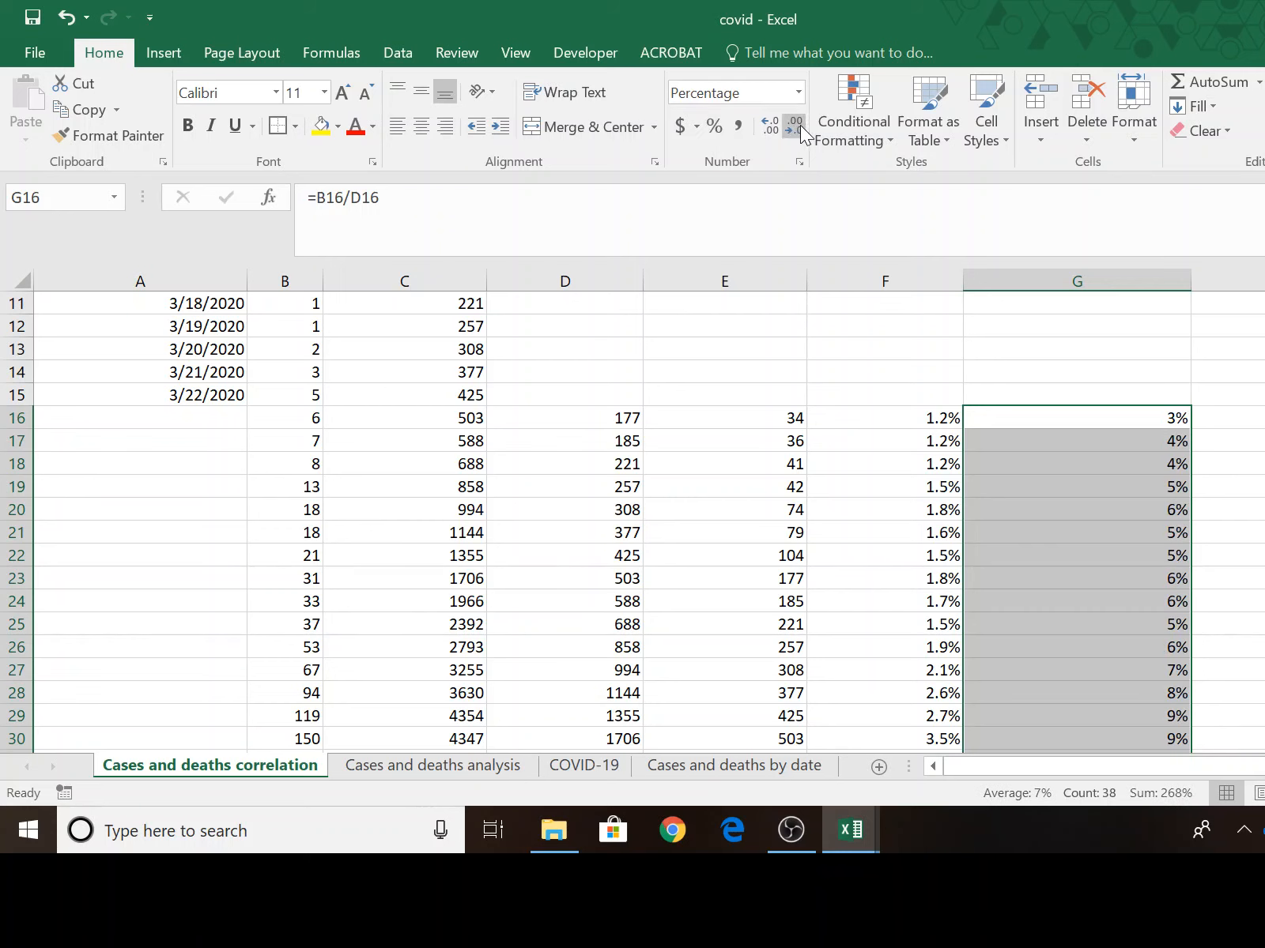
left_click(760, 127)
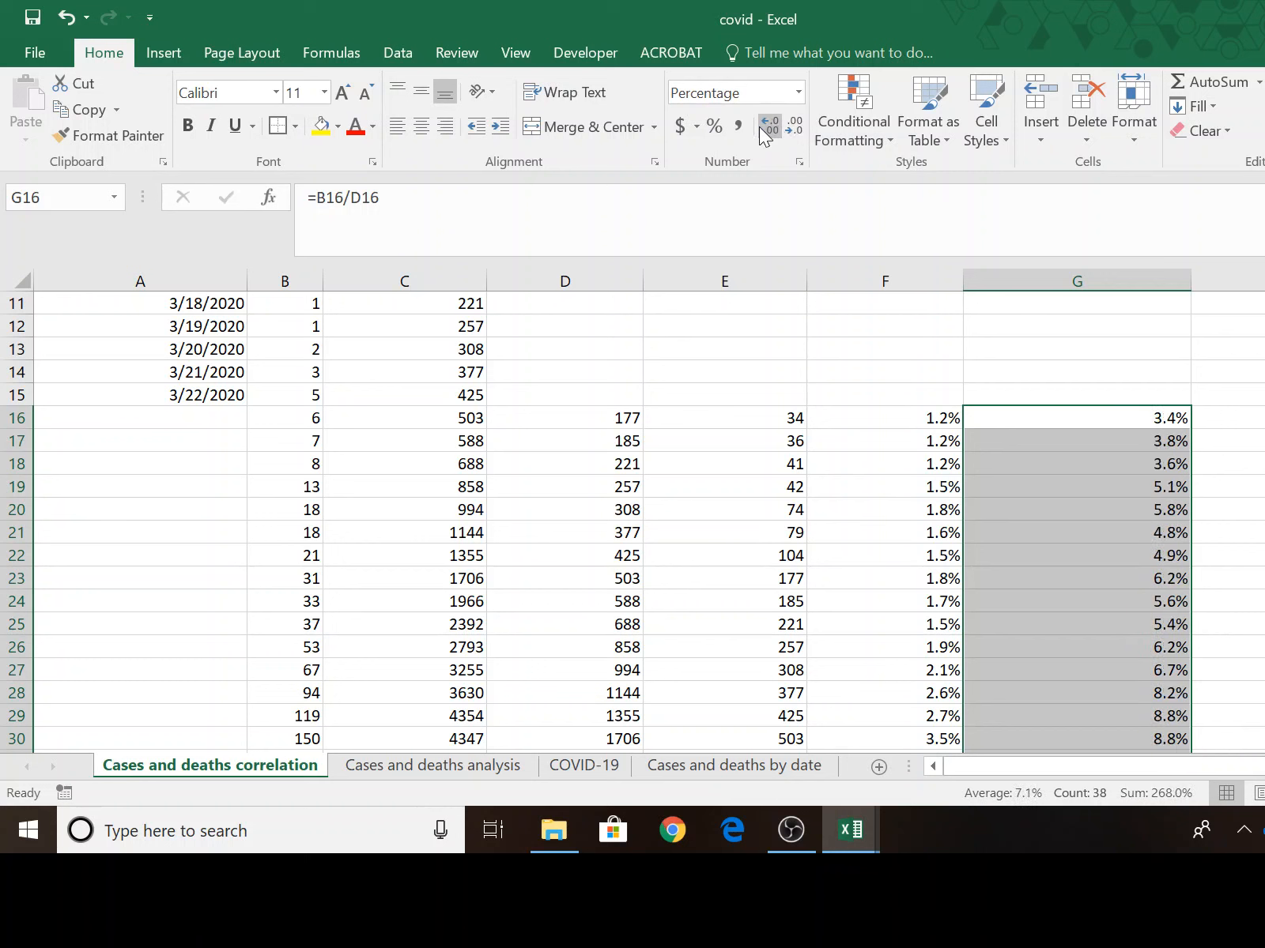
left_click_drag(1191, 288, 1123, 291)
Enter the formula =B16/E16 in H16 to divide deaths by confirmed cases minus two weeks.
left_click(1193, 412)
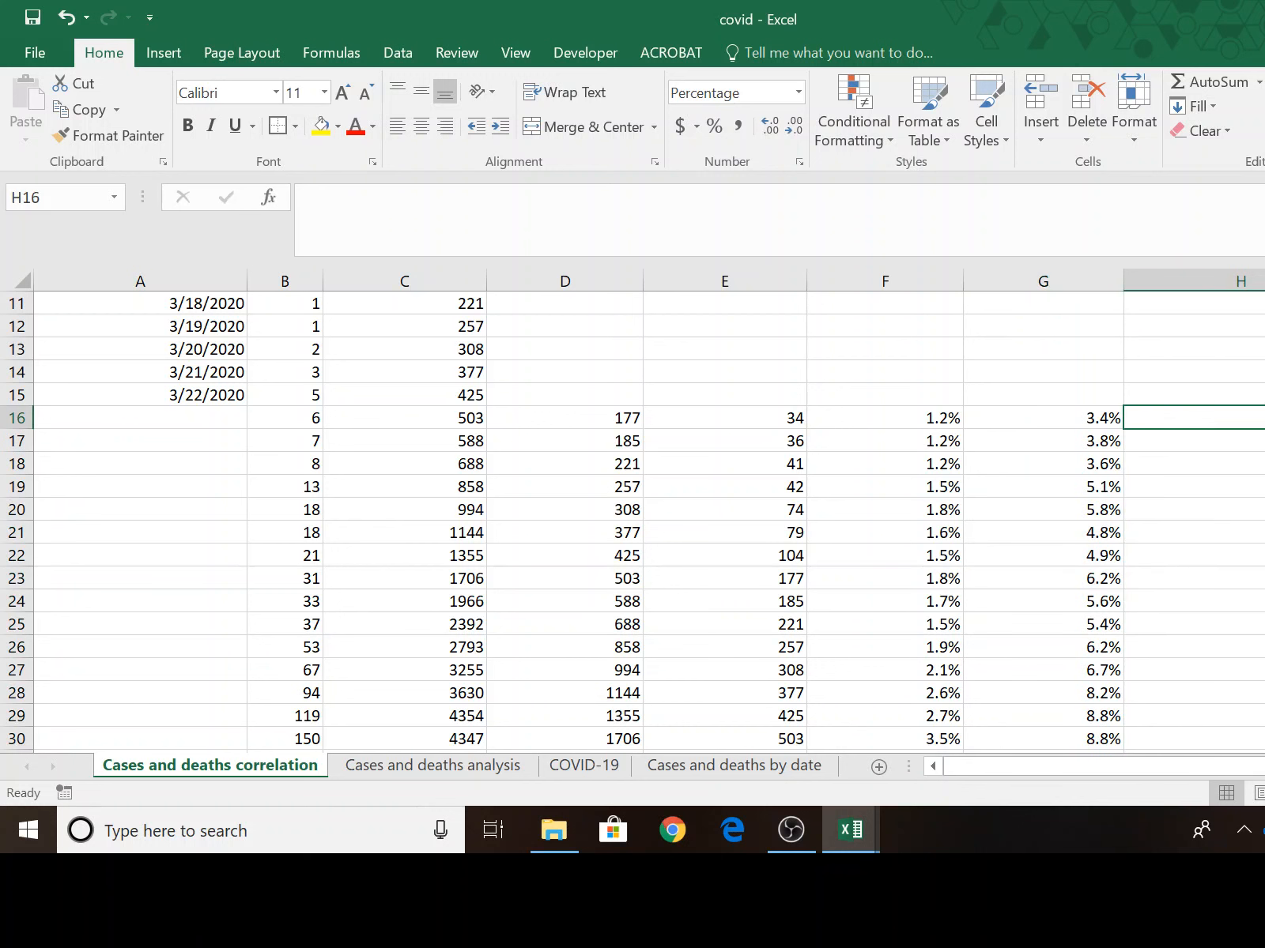
type("=")
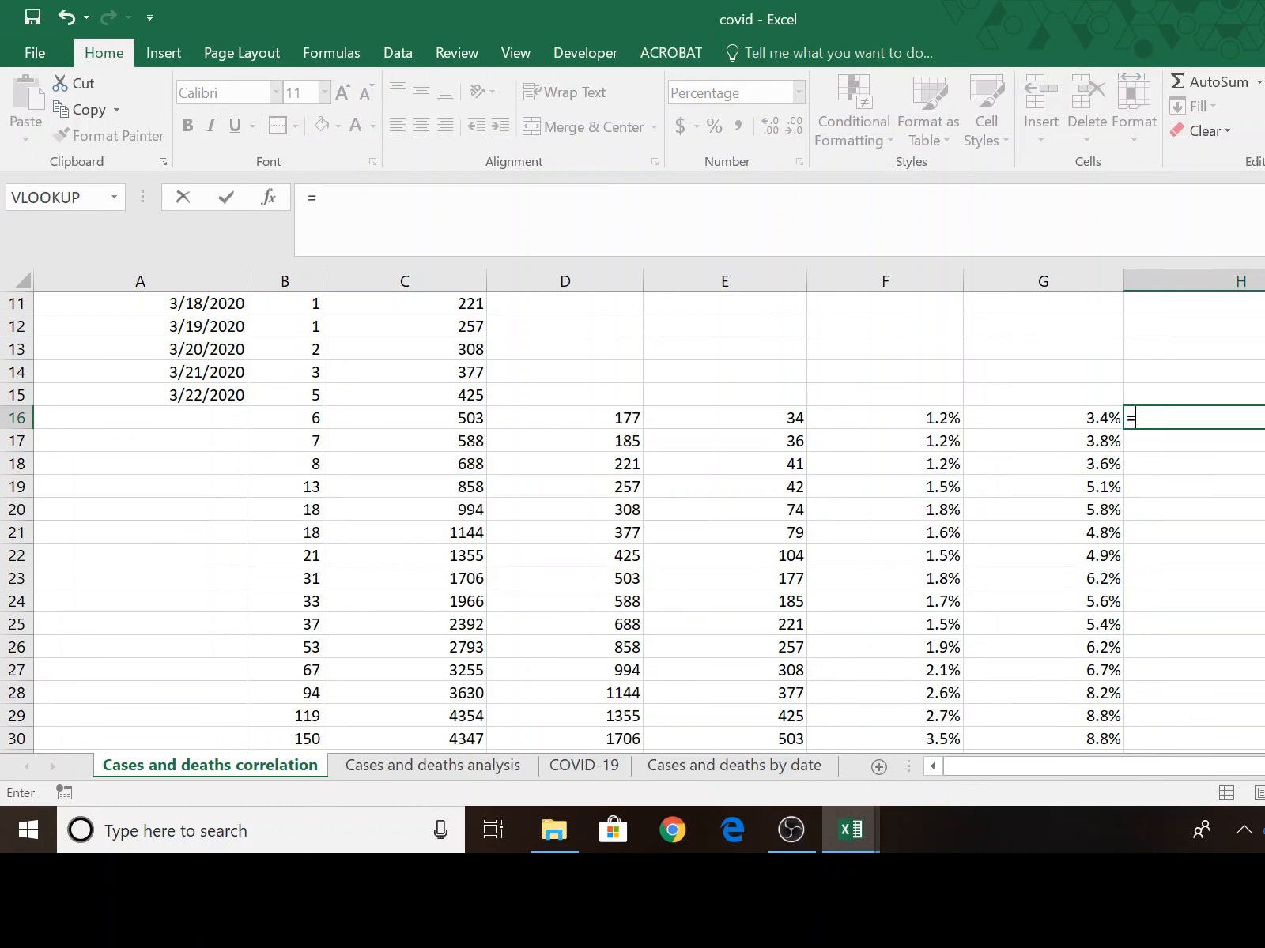
left_click(310, 415)
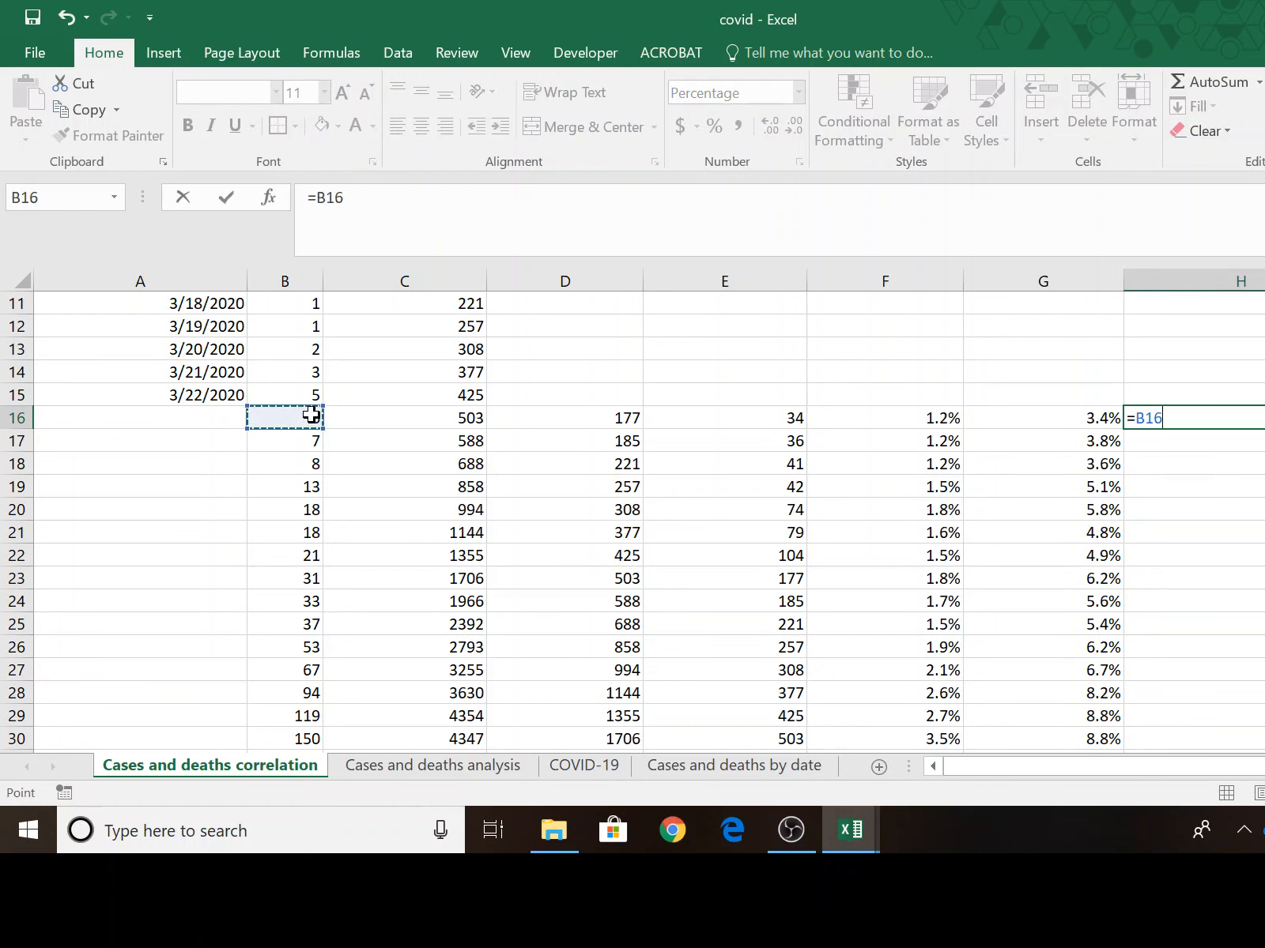
type("/")
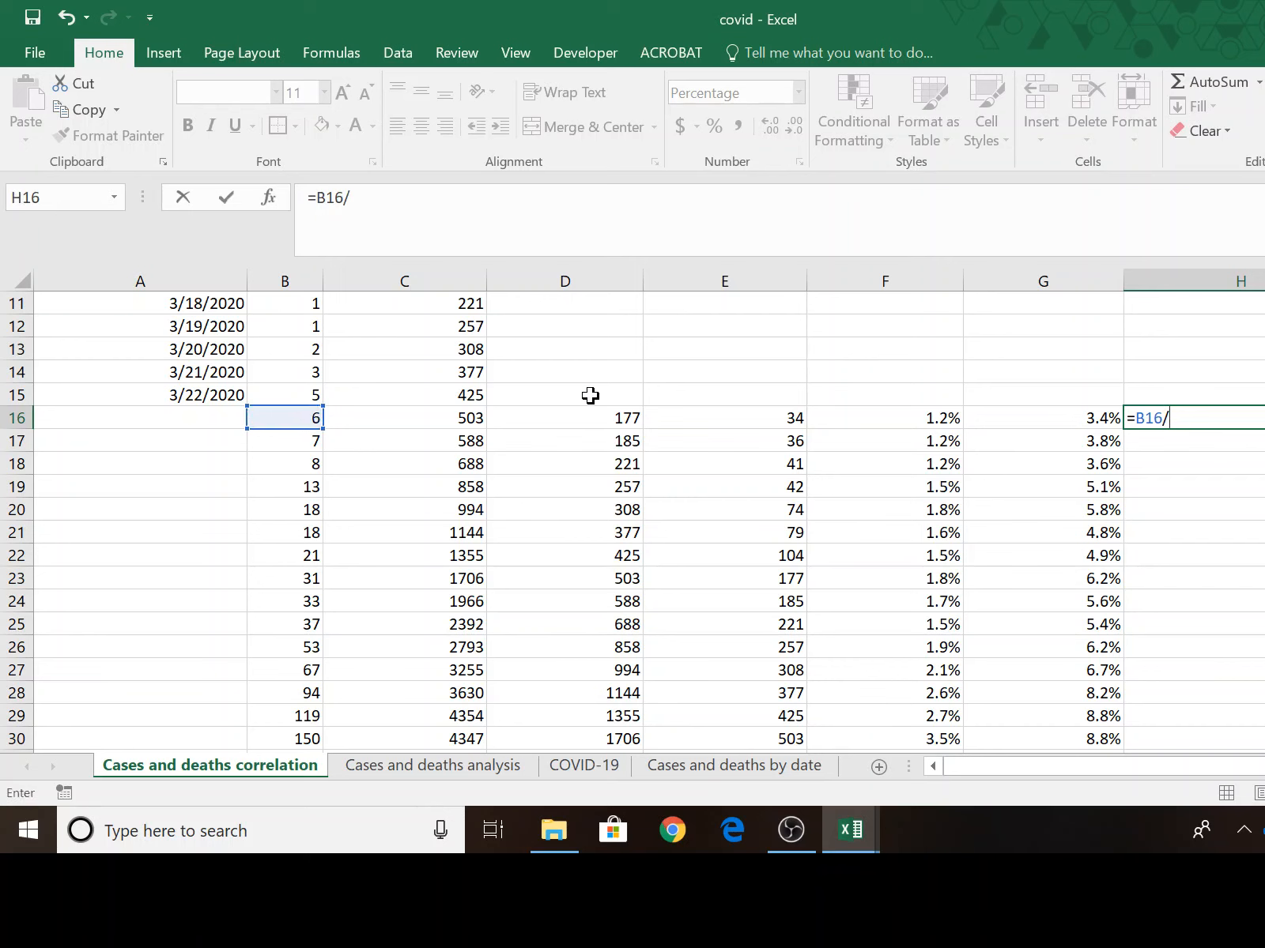
left_click(705, 411)
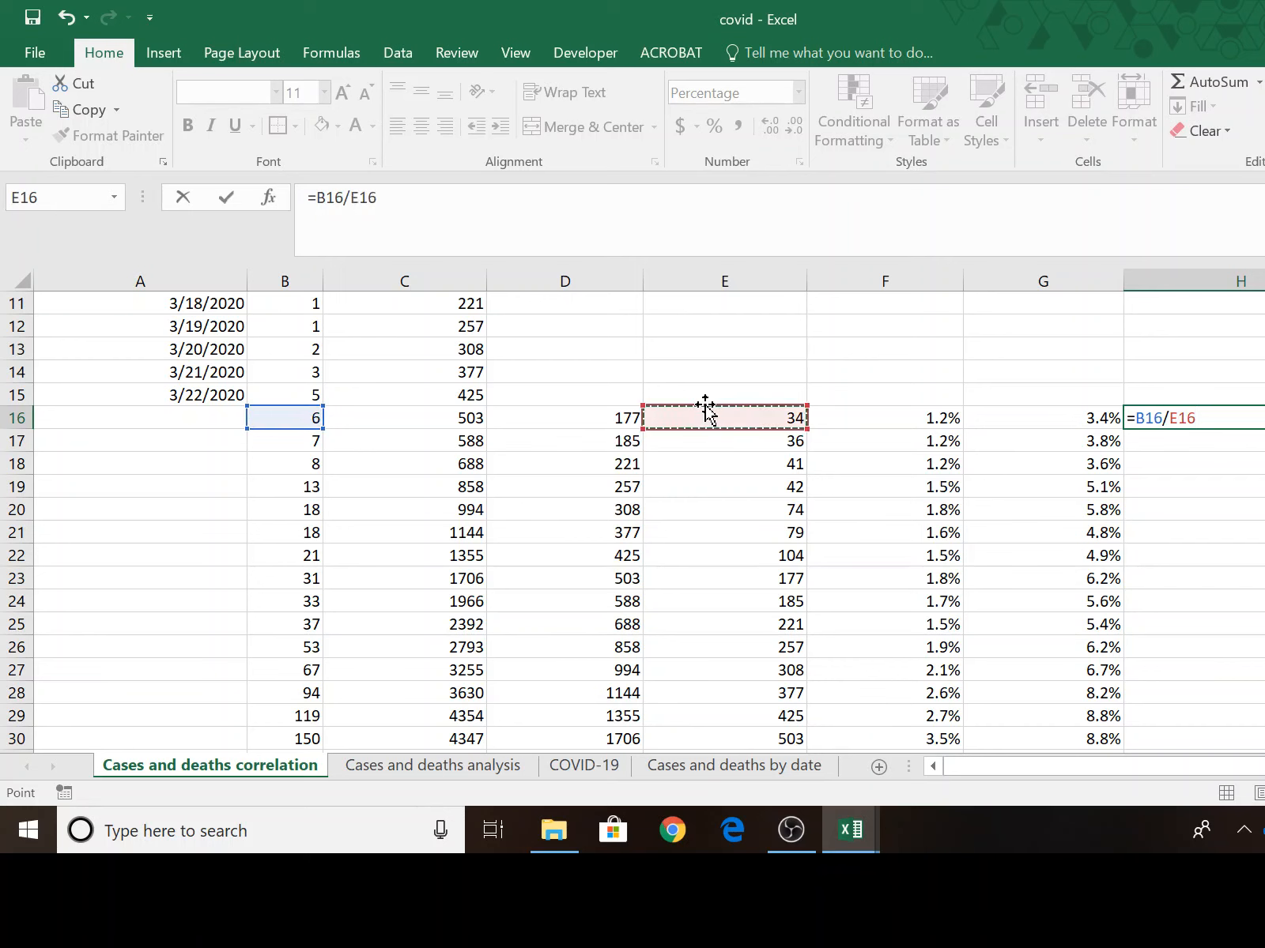
key("Return")
key("Up")
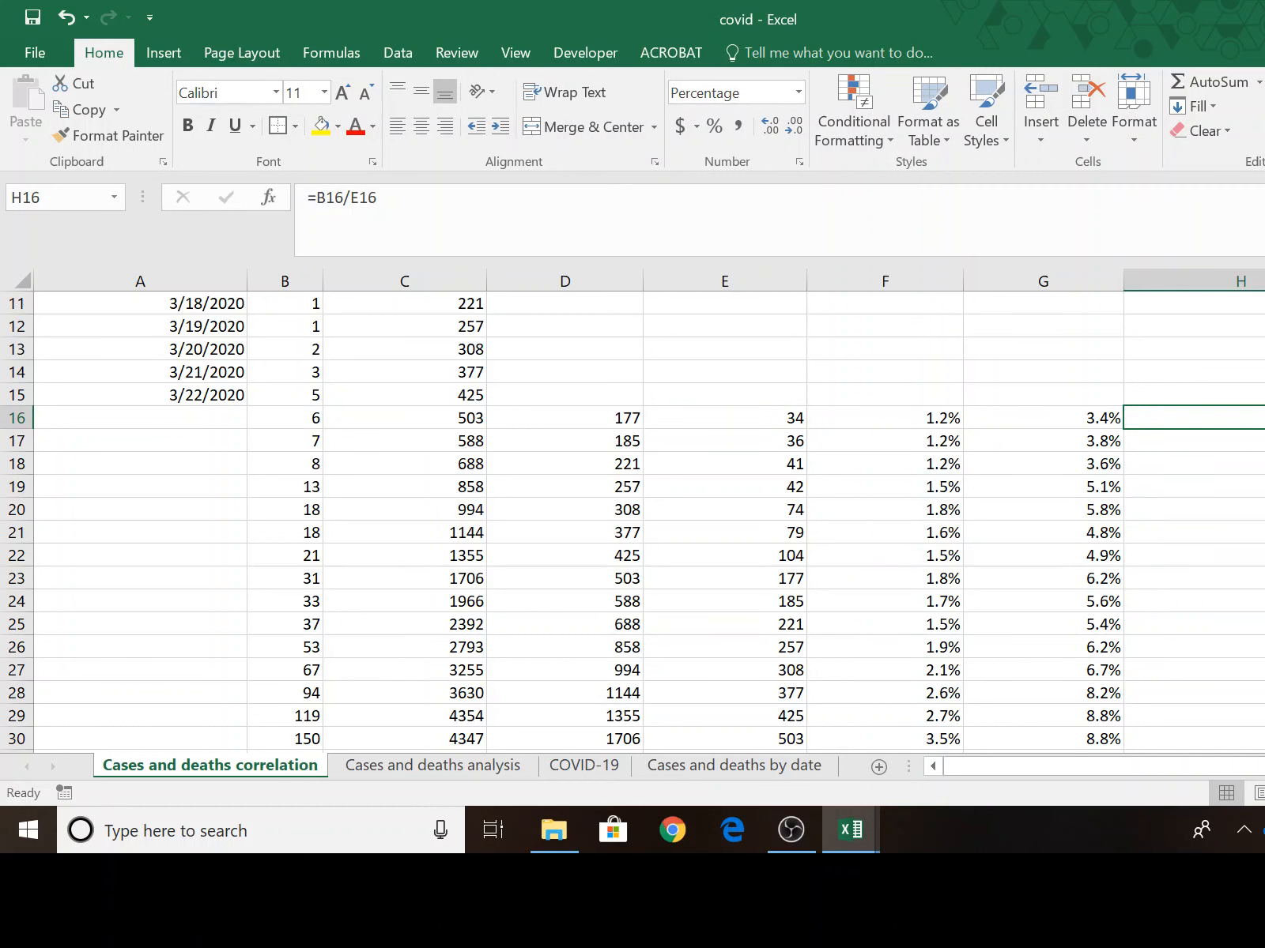
Fill the two-week-lag death rate formula from H16 down to the last data row, H53.
left_click_drag(1264, 429, 1264, 763)
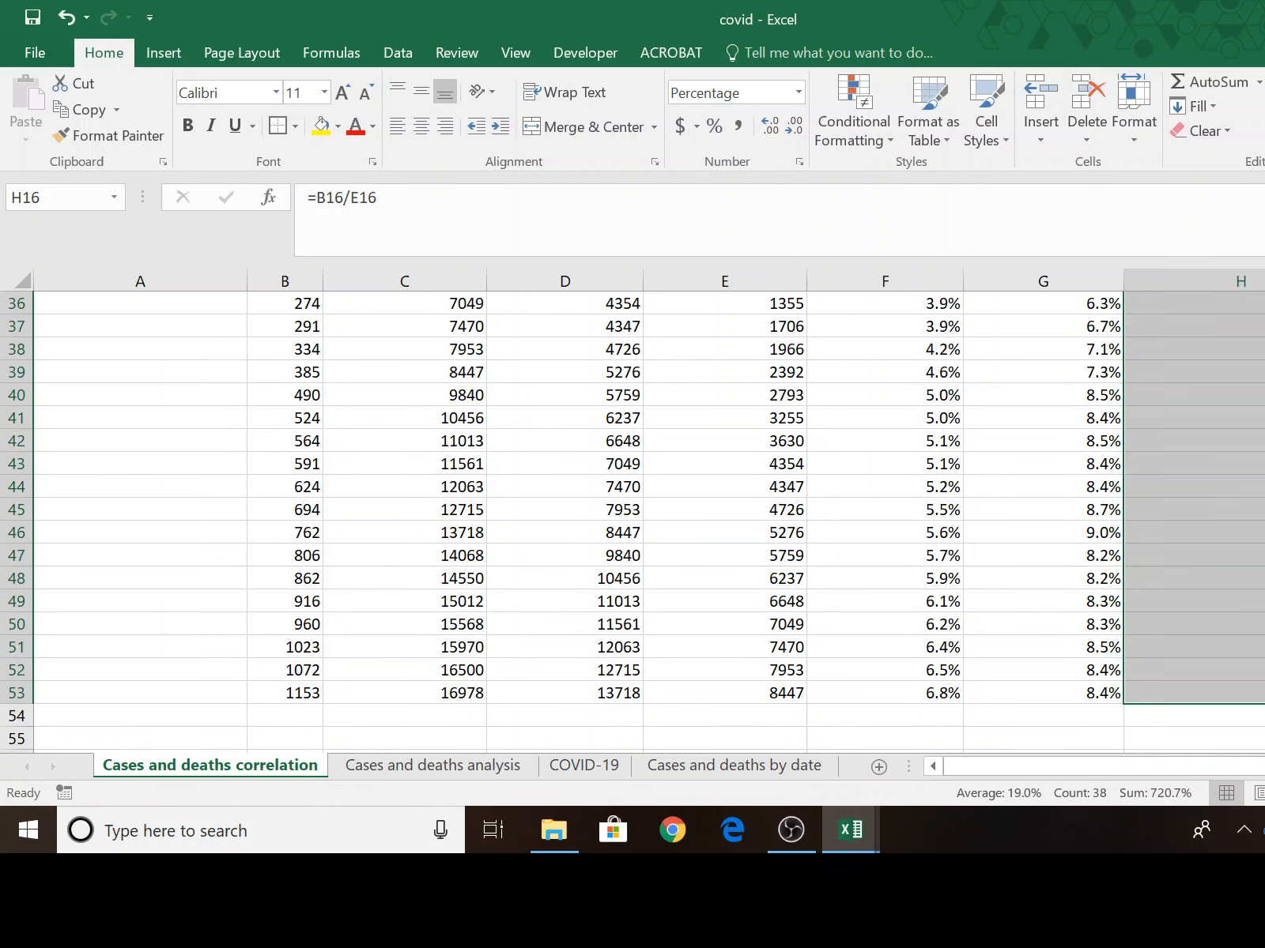
scroll(632, 514, "up", 5)
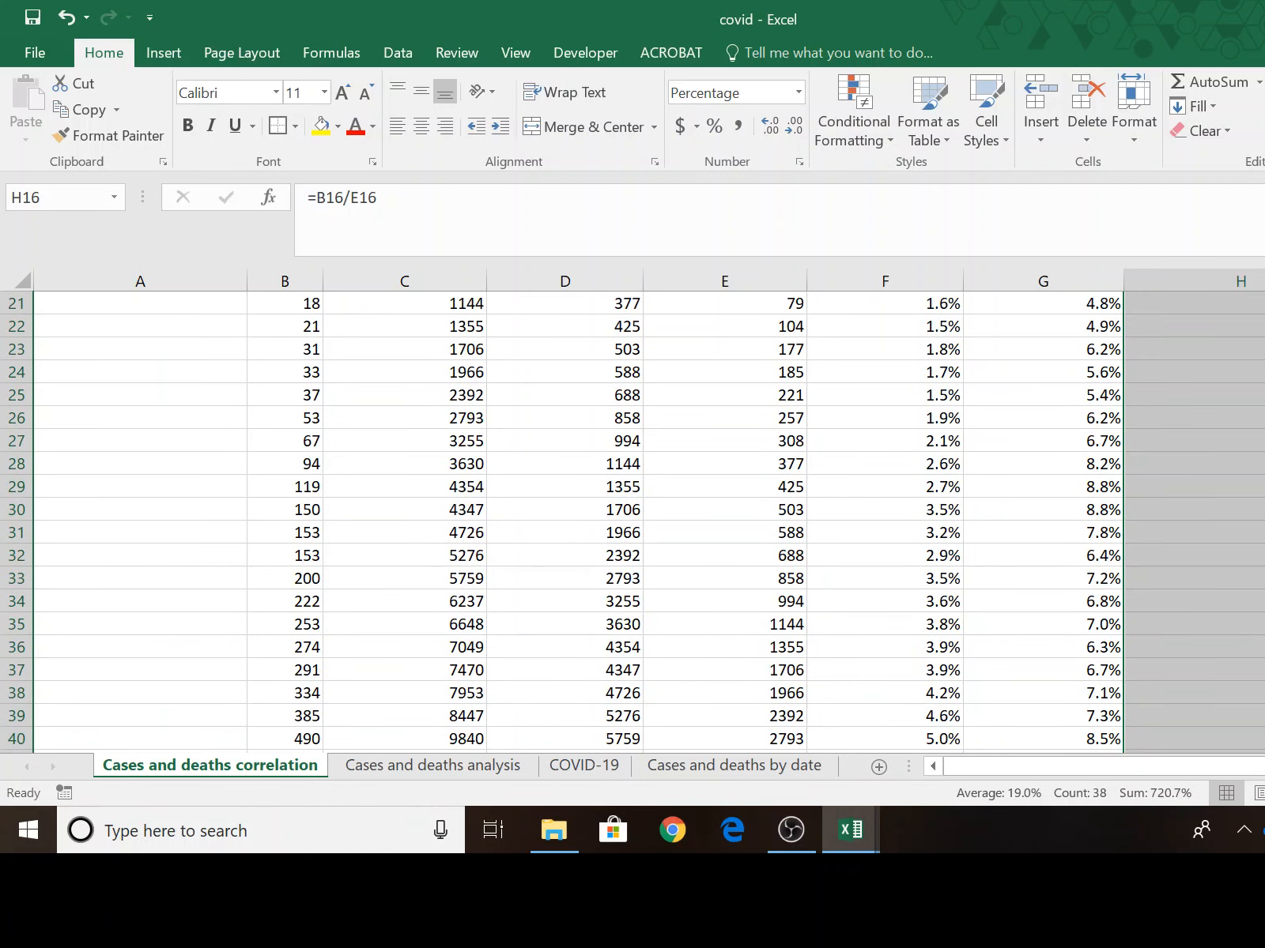
scroll(632, 513, "down", 4)
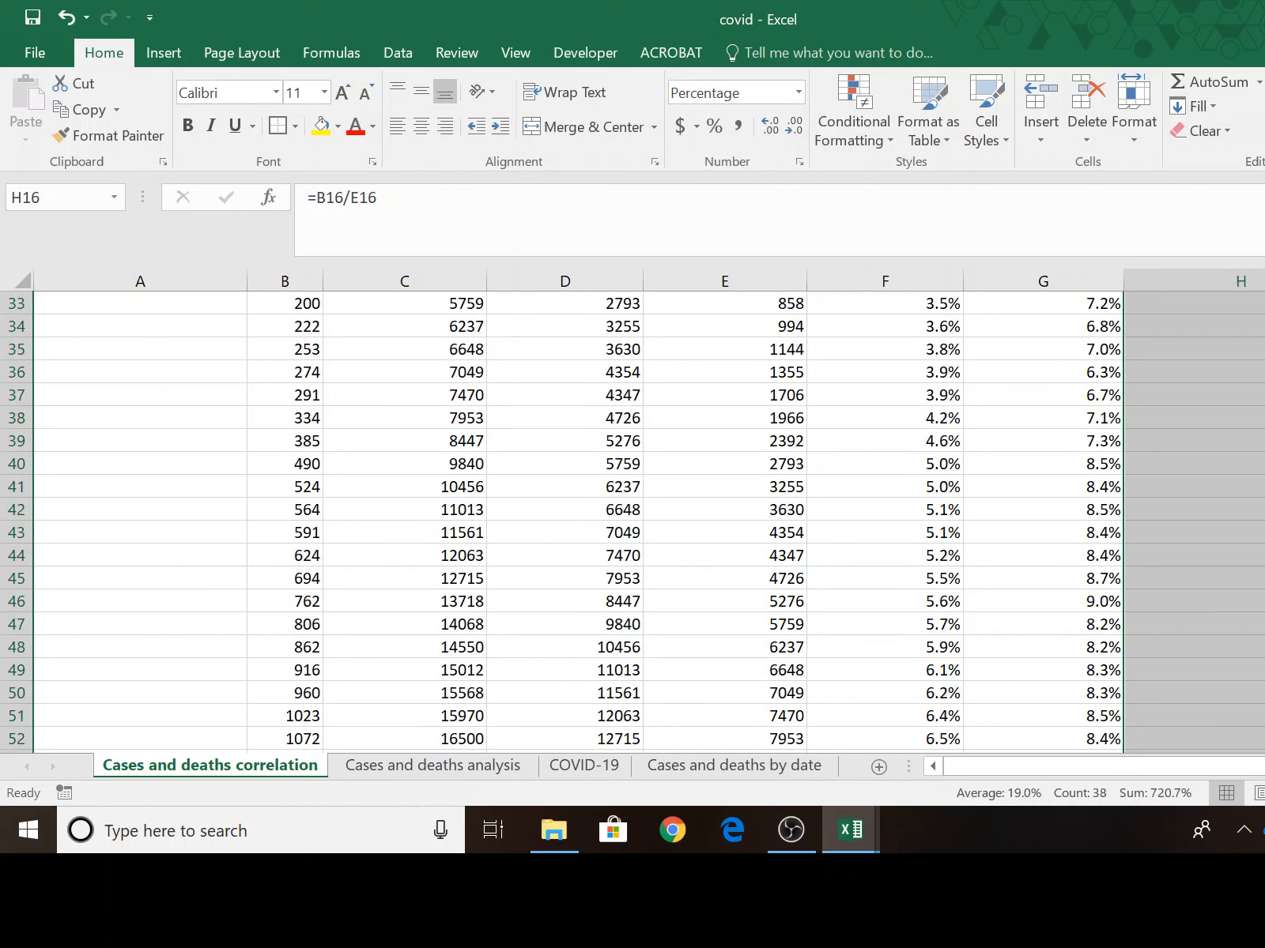
scroll(632, 514, "down", 2)
scroll(964, 552, "up", 9)
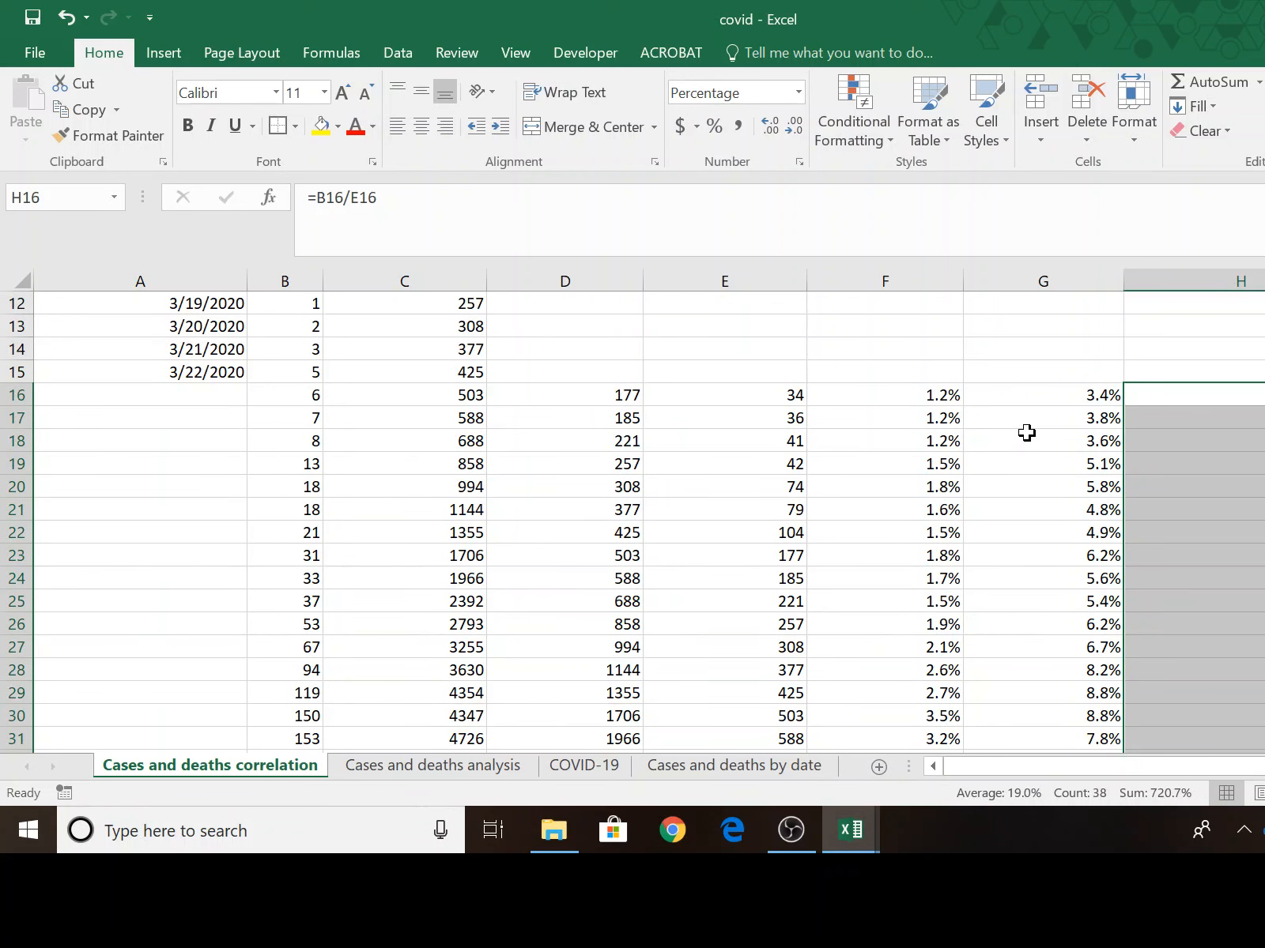
left_click(888, 395)
left_click_drag(1051, 418, 1257, 695)
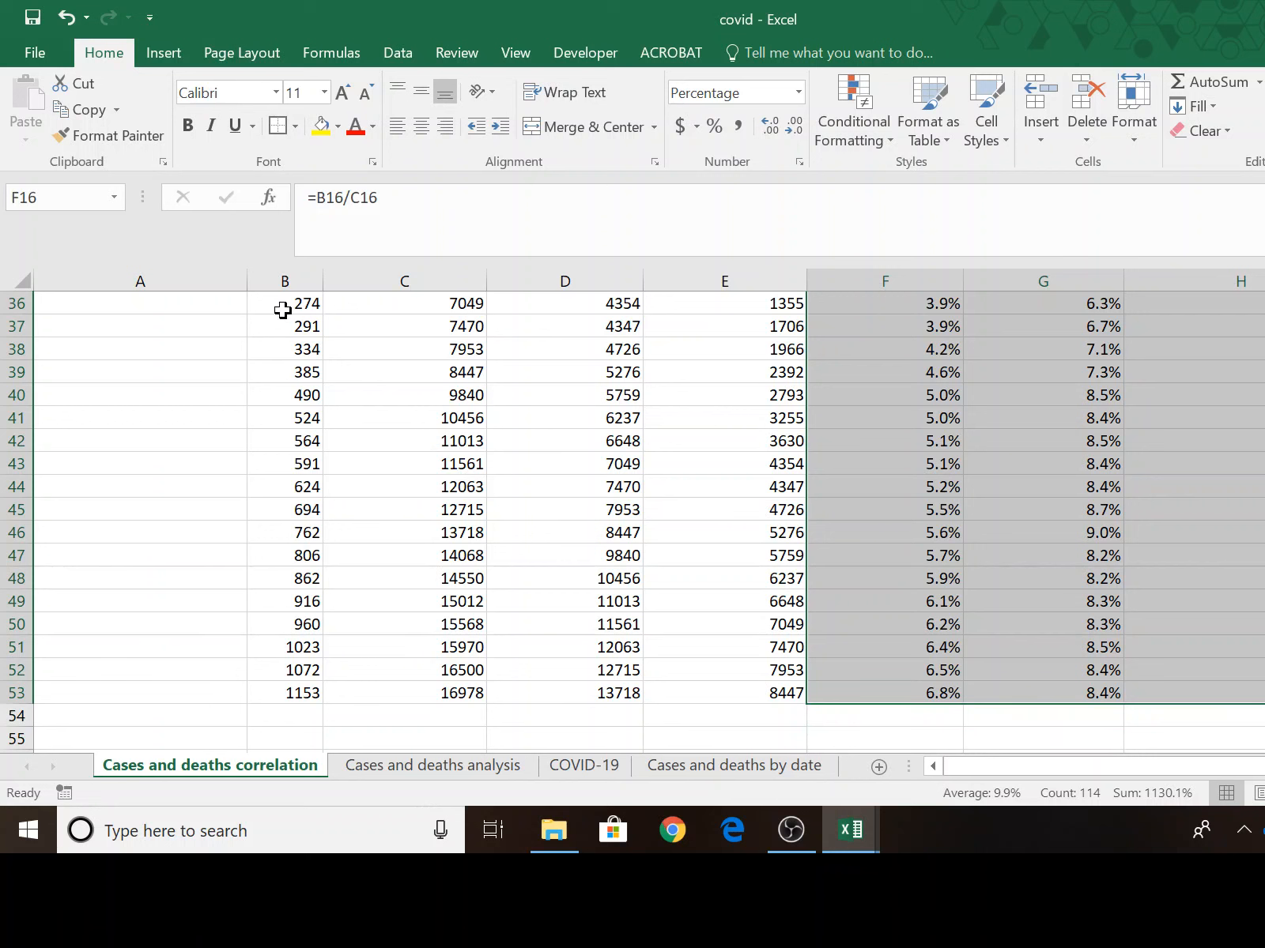
scroll(502, 605, "up", 12)
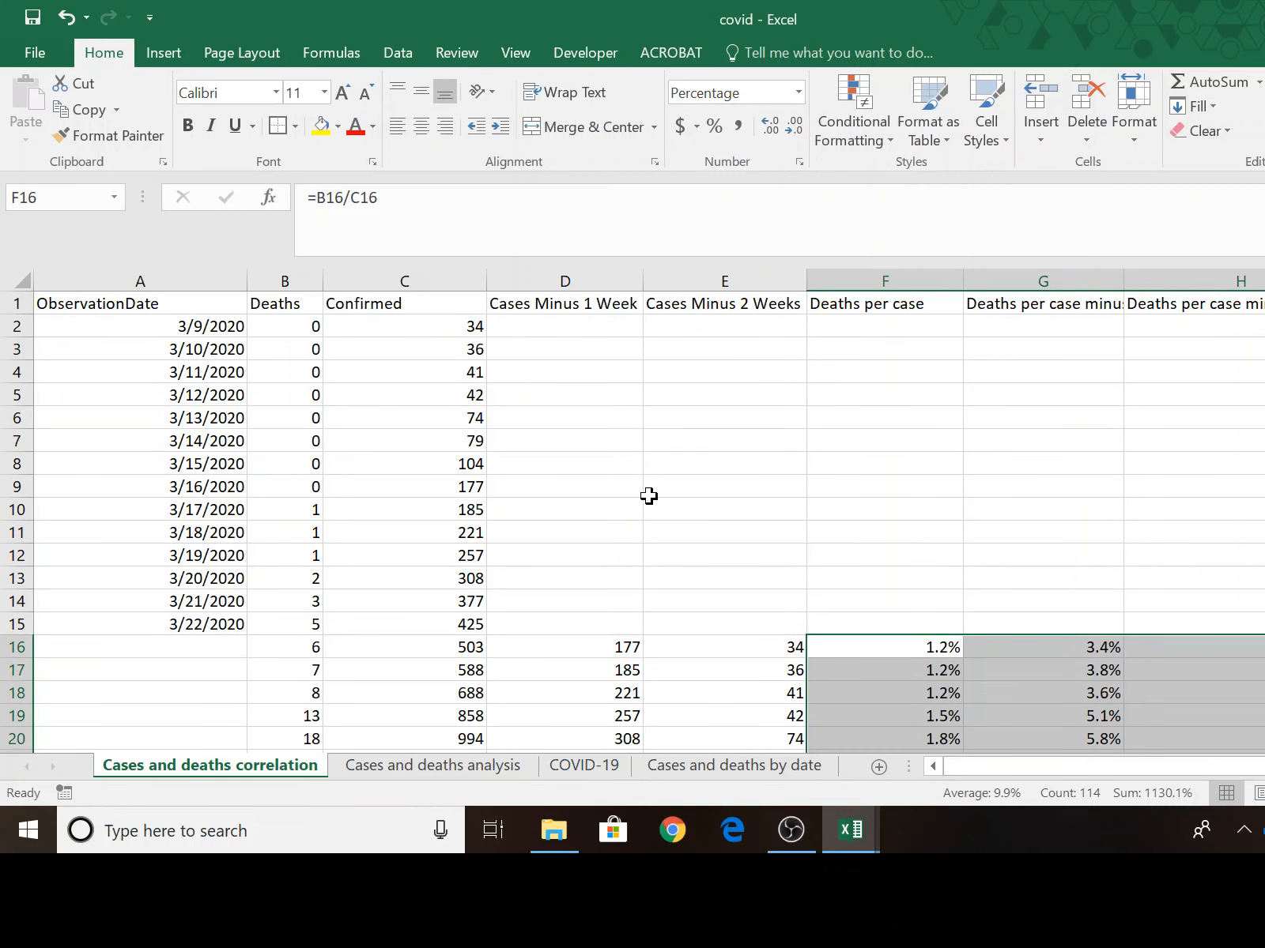
scroll(648, 506, "down", 4)
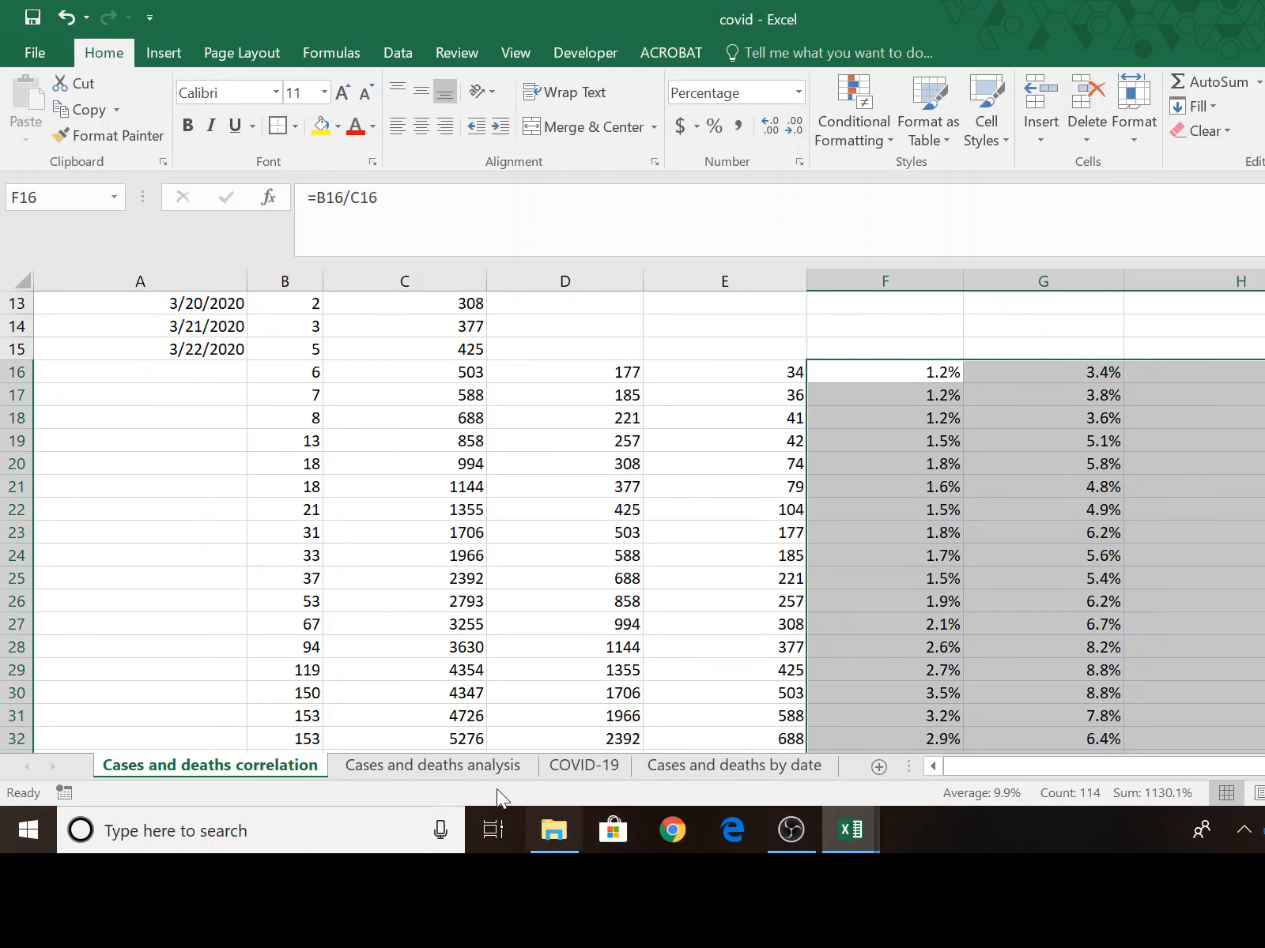
Look through the other worksheets for the full list of observation dates, including the Cases and deaths by date sheet.
left_click(423, 760)
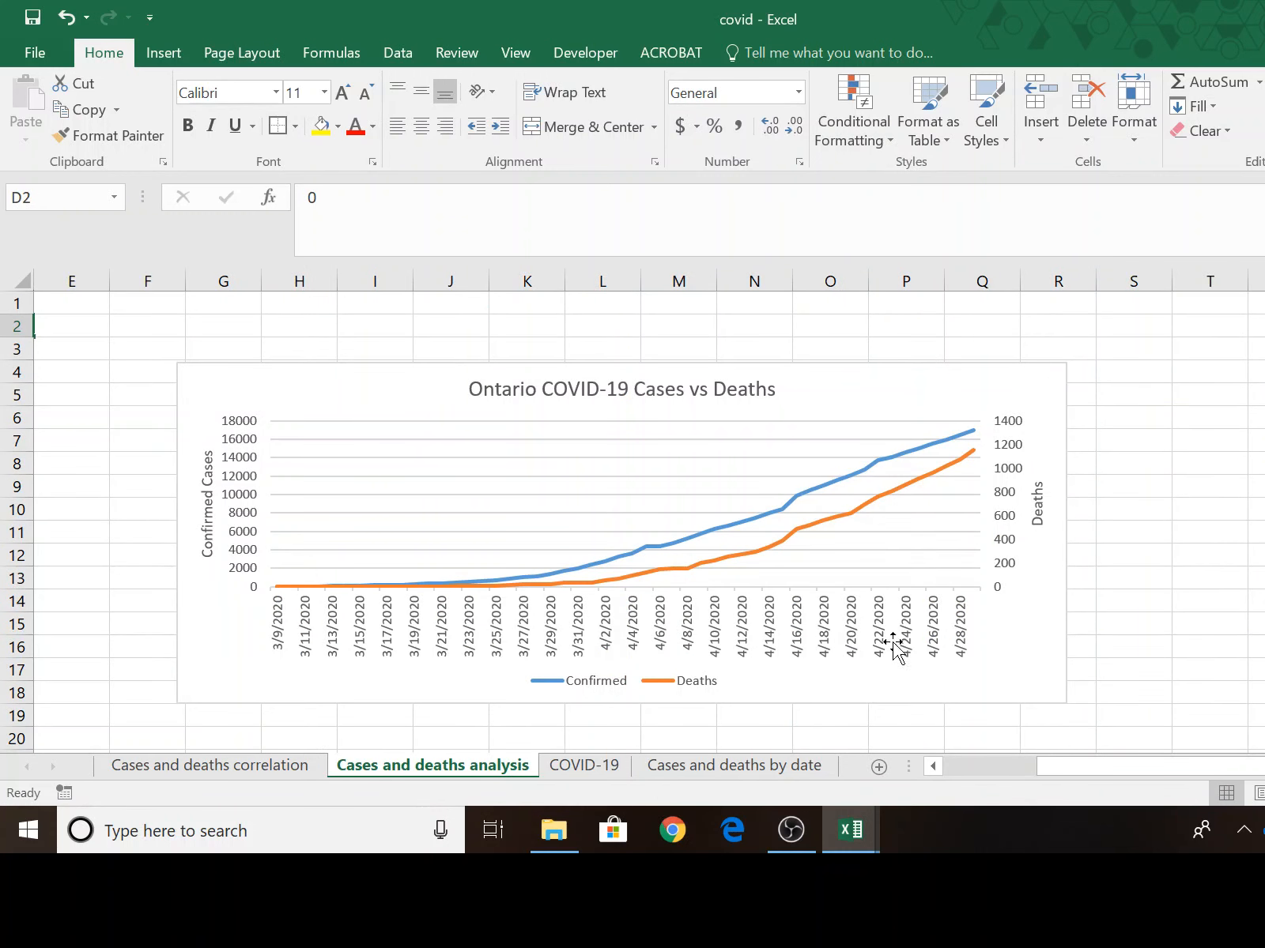
left_click(583, 766)
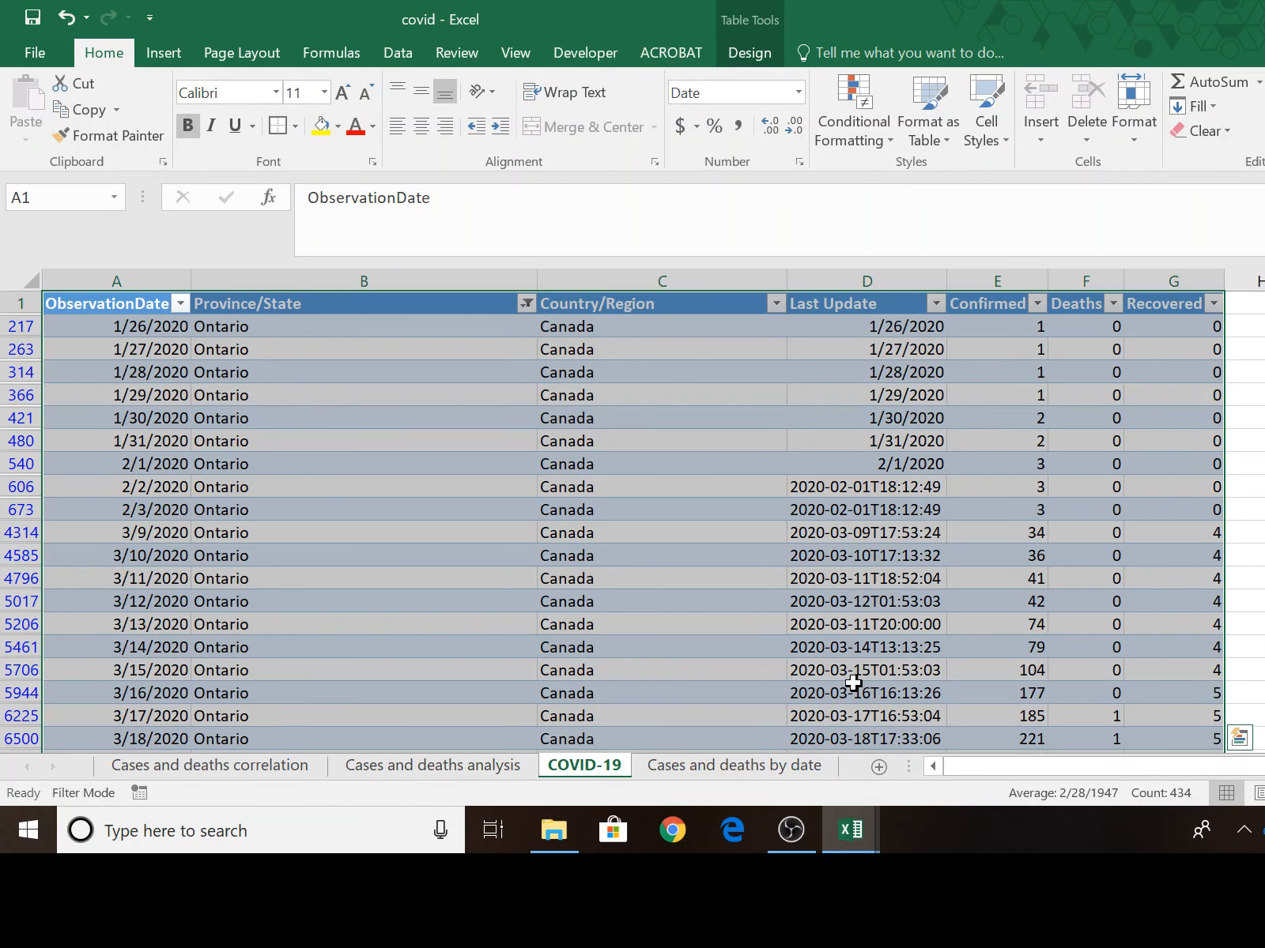
left_click(755, 766)
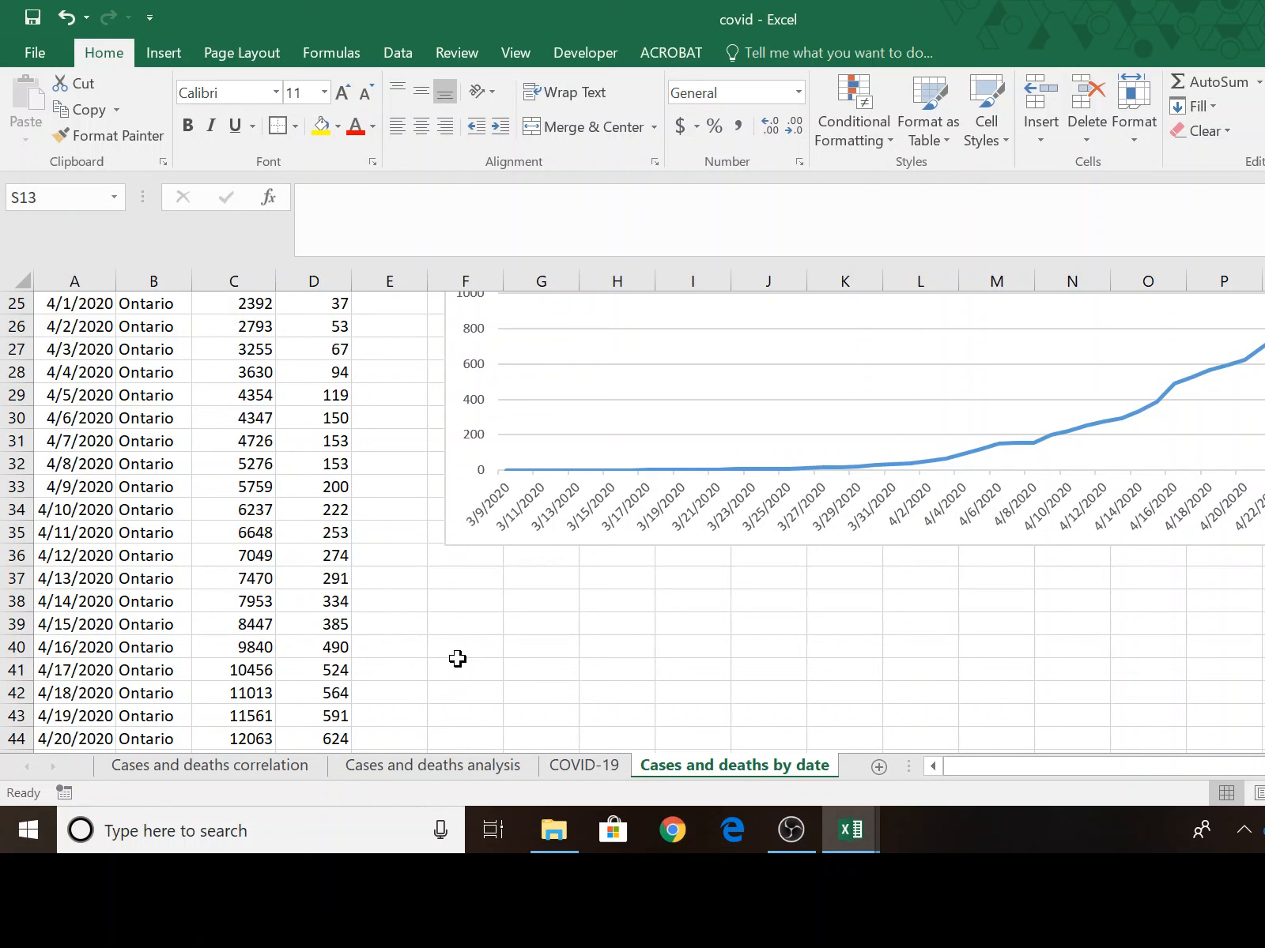
scroll(458, 660, "up", 1)
scroll(456, 652, "down", 3)
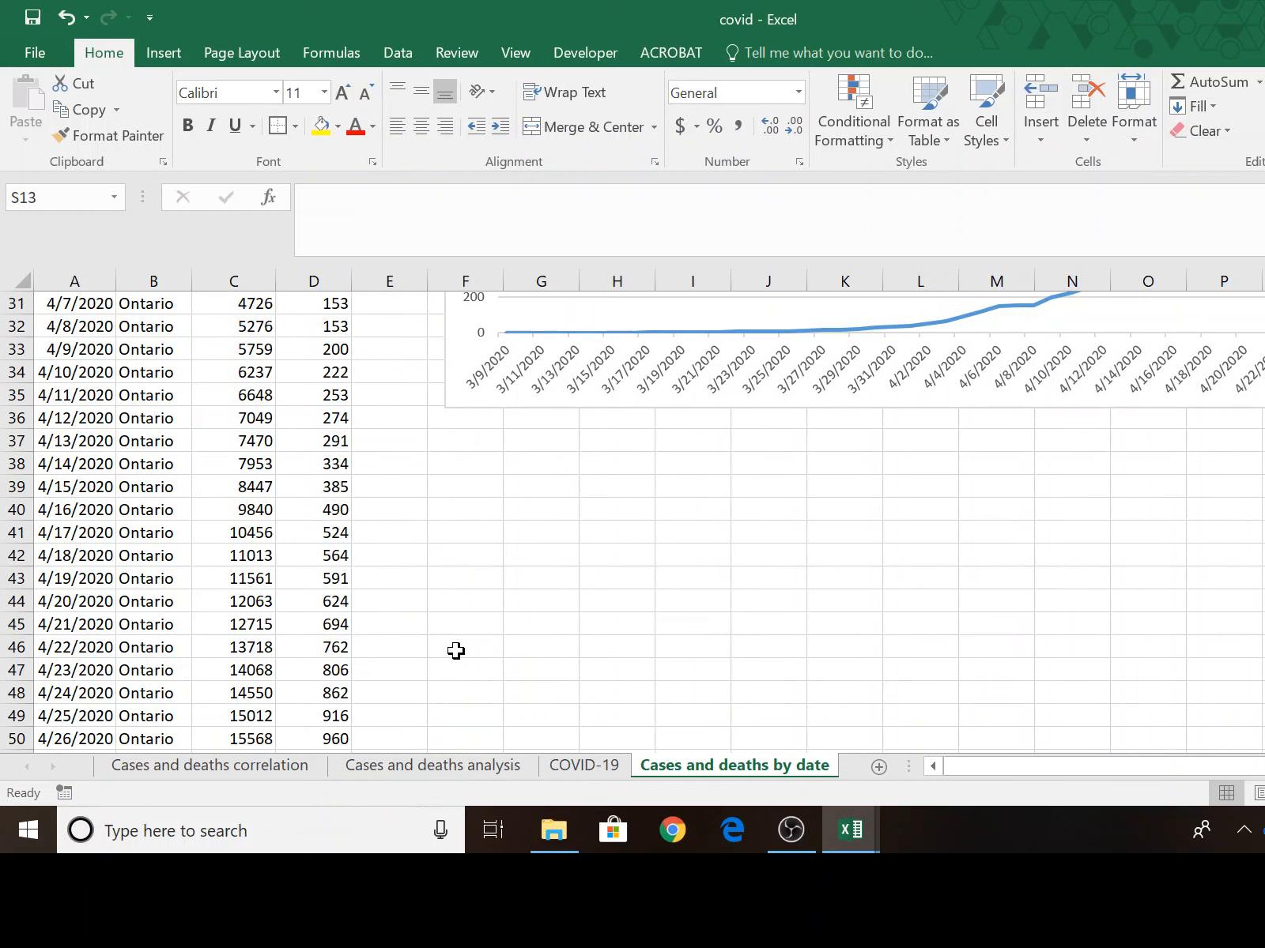
scroll(456, 651, "down", 4)
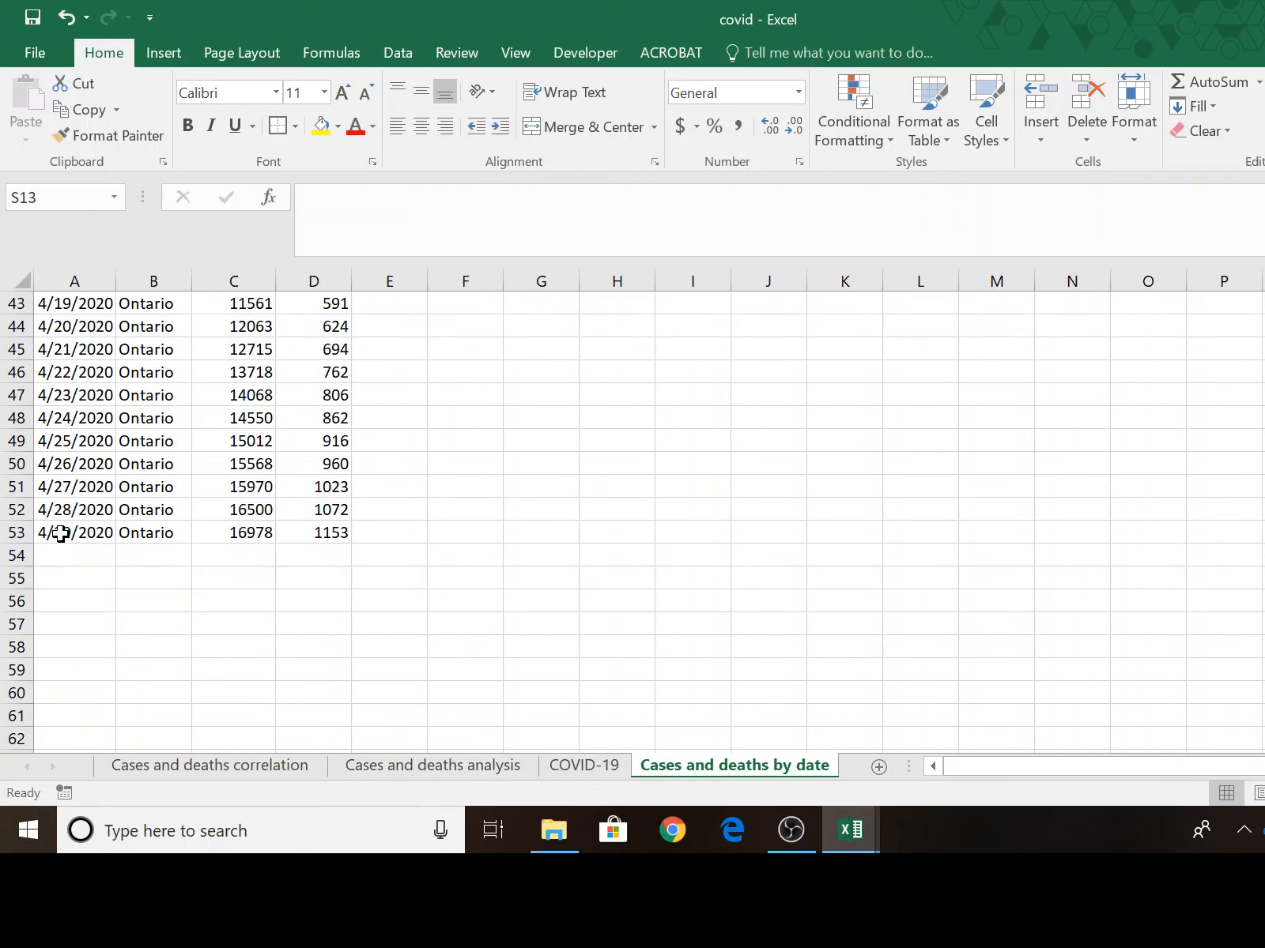
left_click_drag(59, 535, 86, 318)
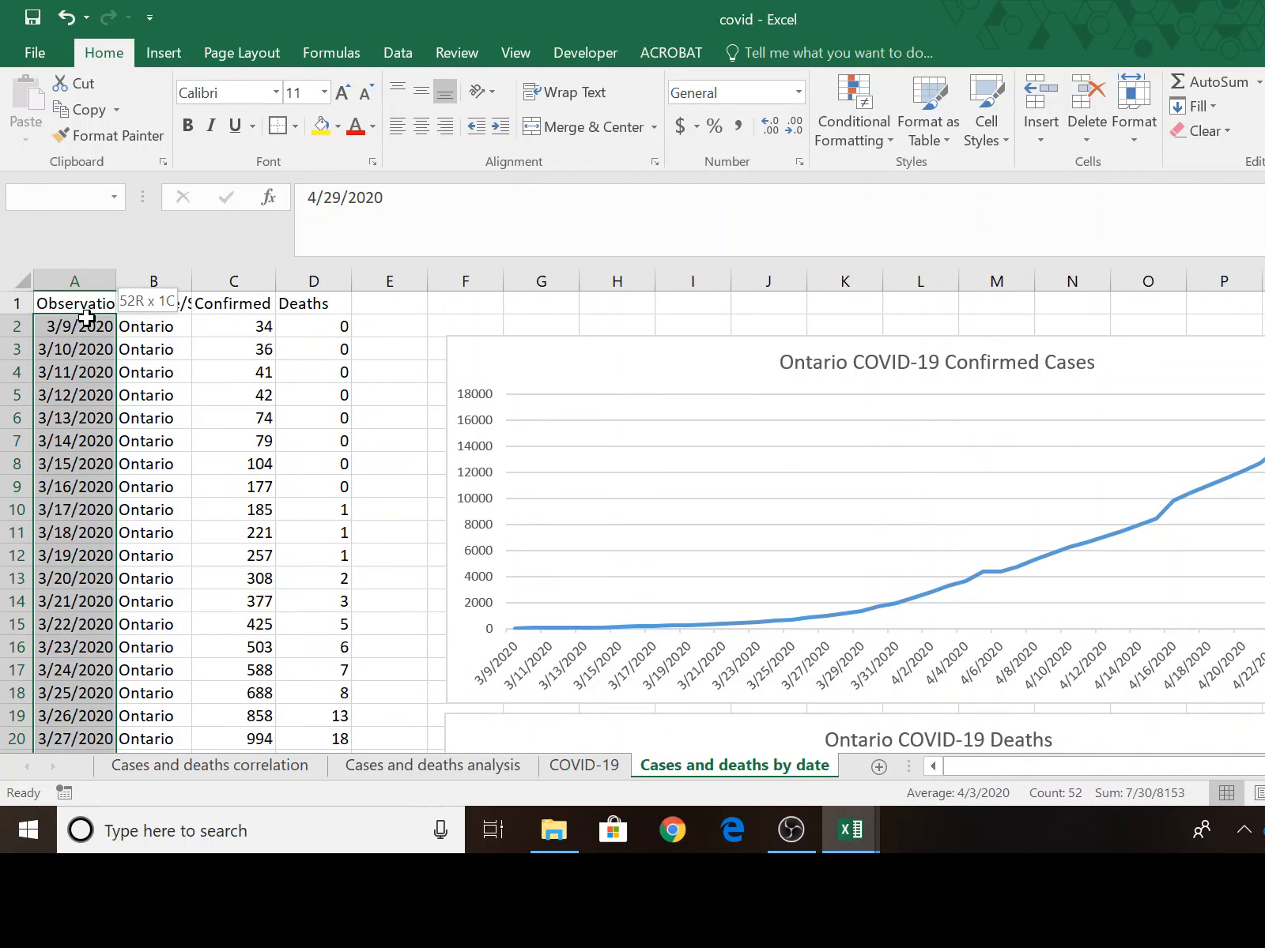
left_click(427, 767)
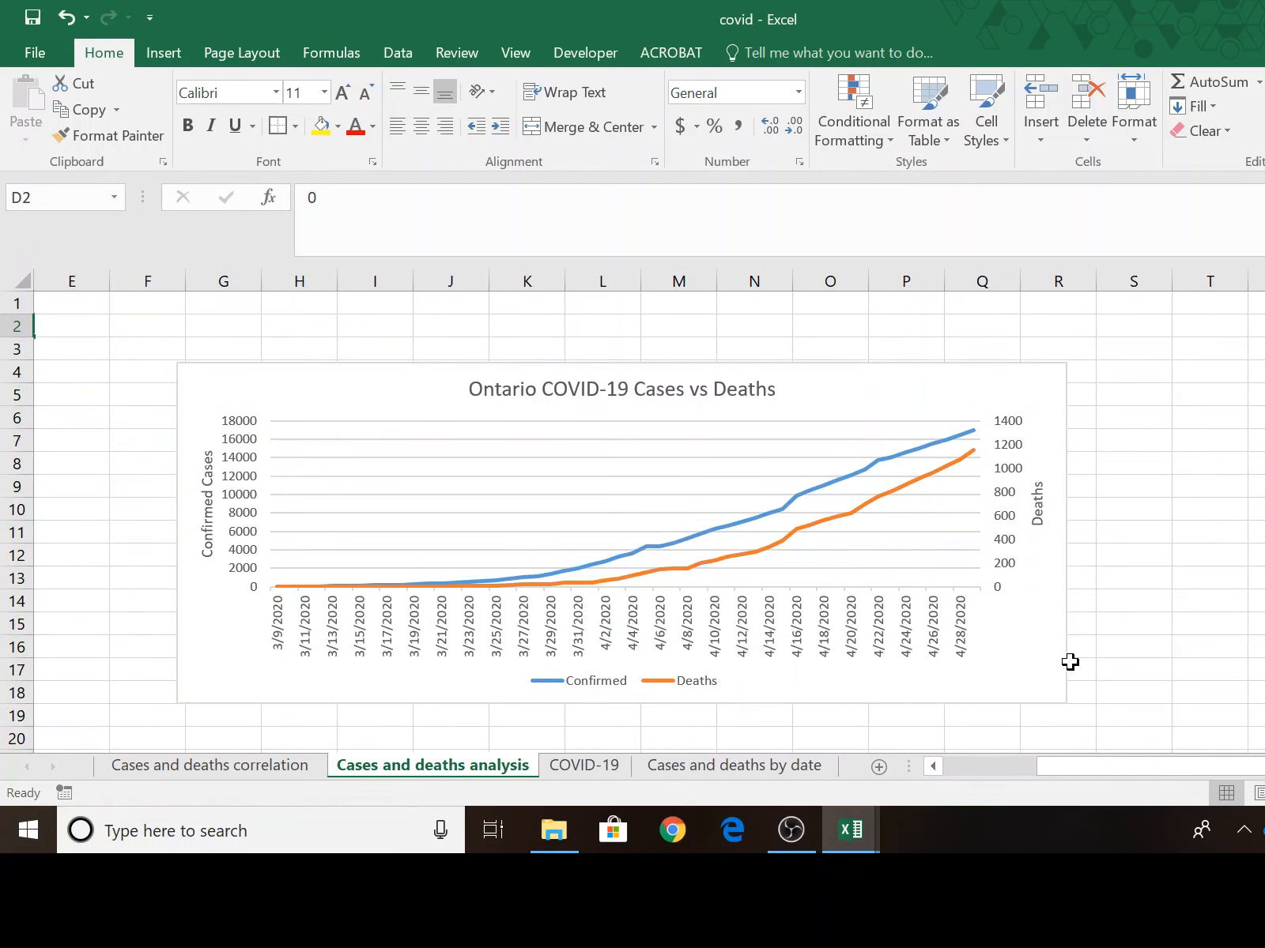
scroll(1075, 613, "down", 9)
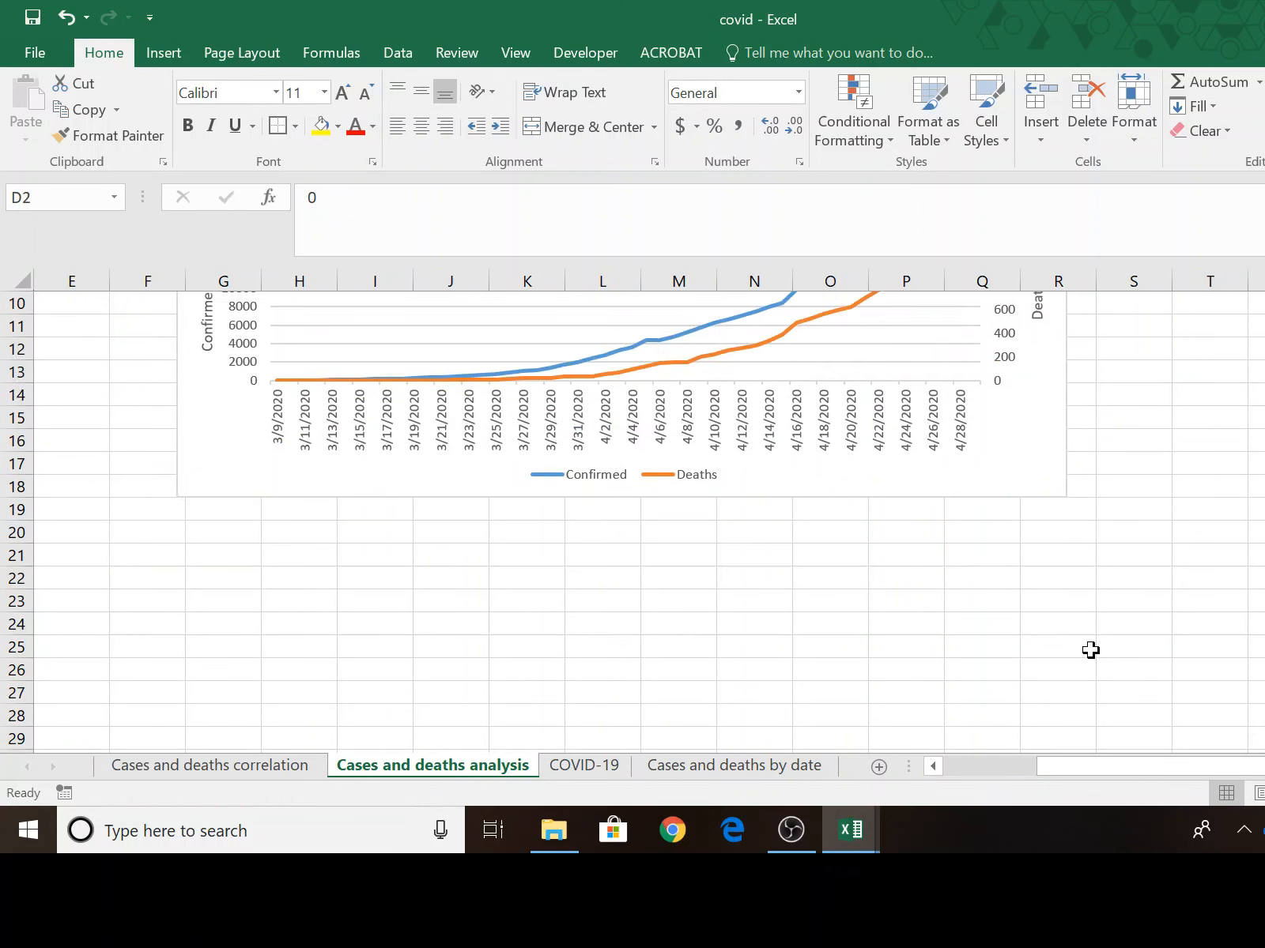
left_click(583, 764)
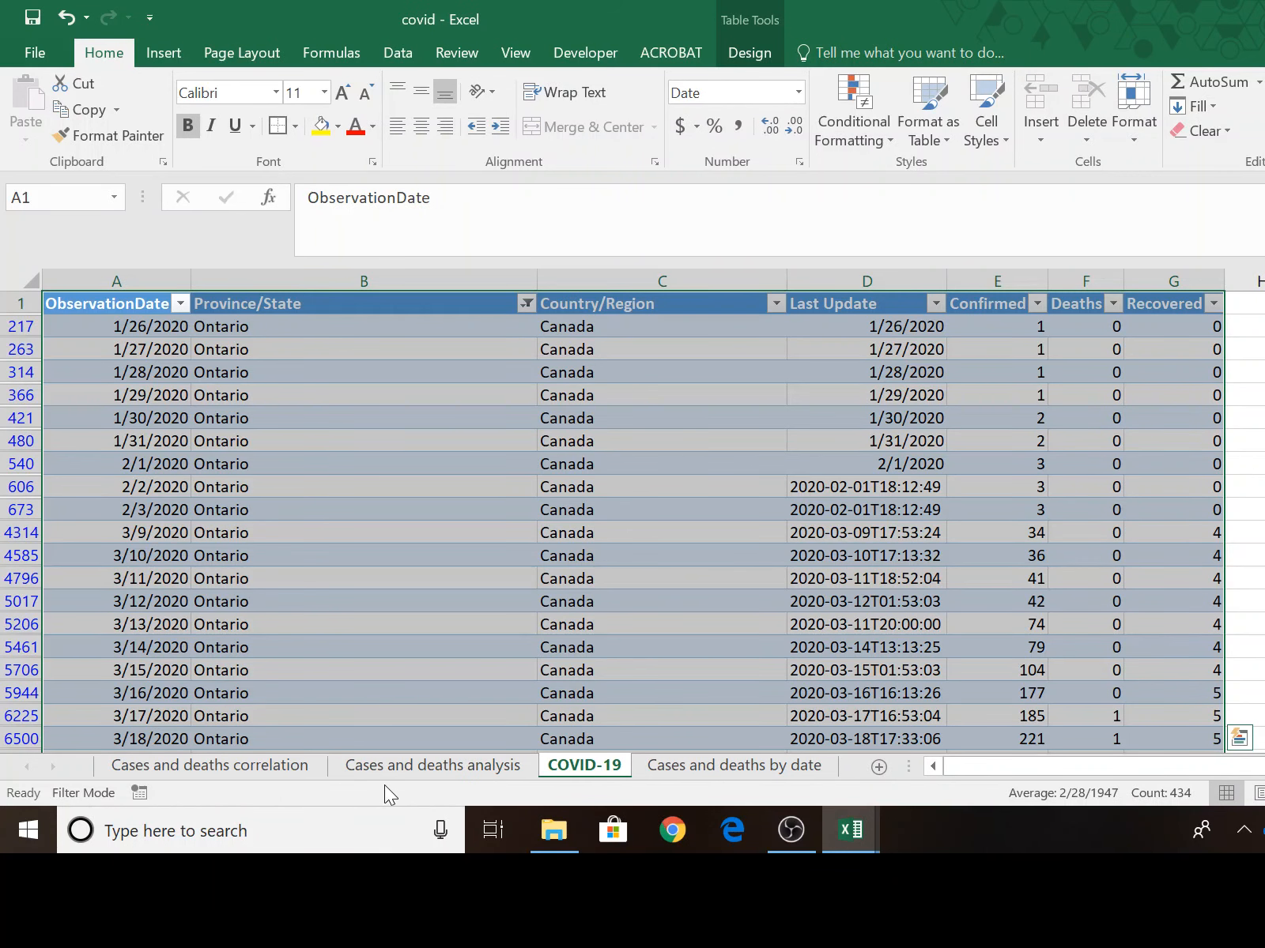
Extend the date series in column A of the Cases and deaths correlation sheet from A13:A15 down to 4/29/2020 in A53.
left_click(270, 763)
scroll(231, 581, "up", 4)
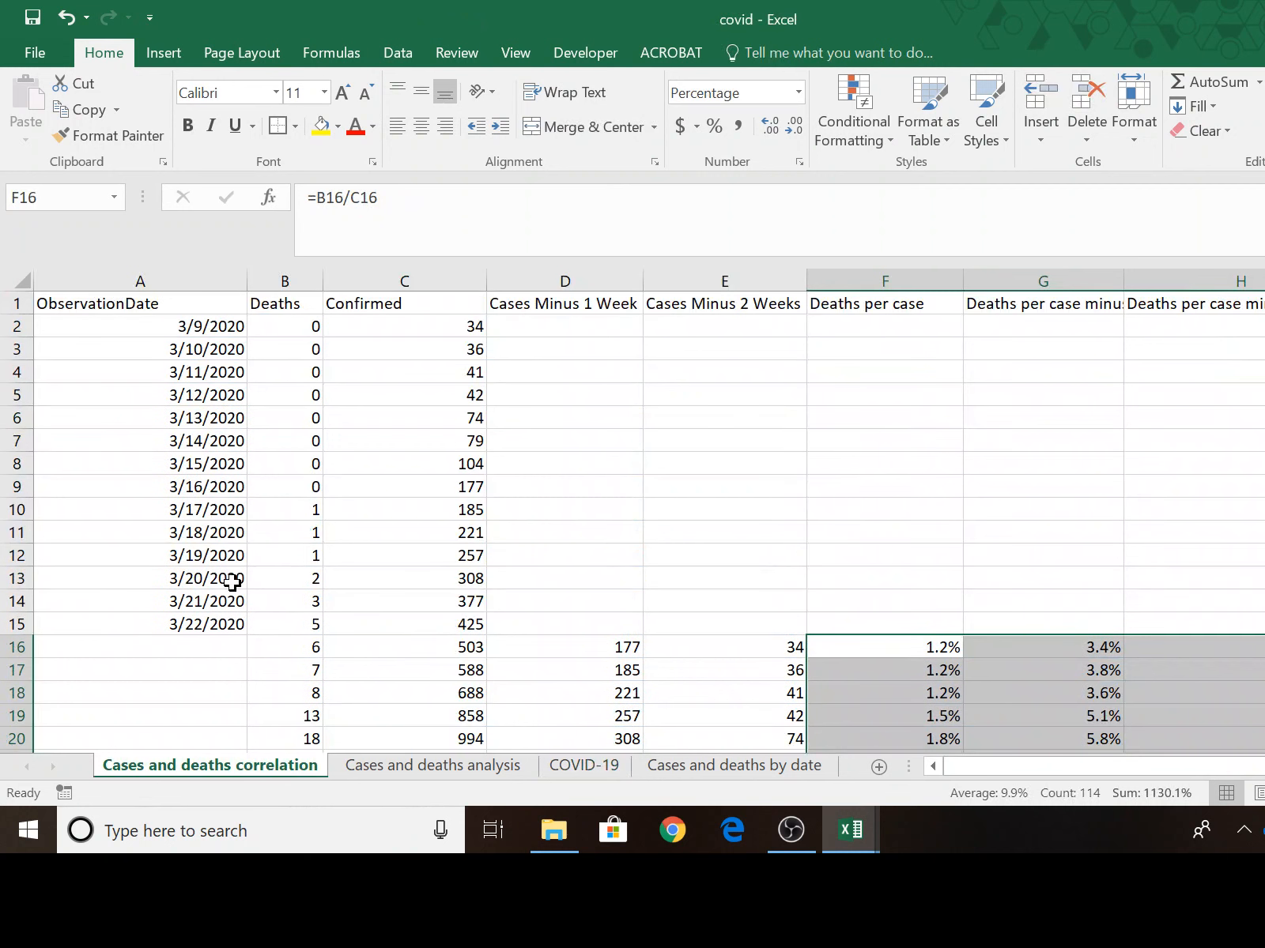
left_click_drag(211, 579, 247, 623)
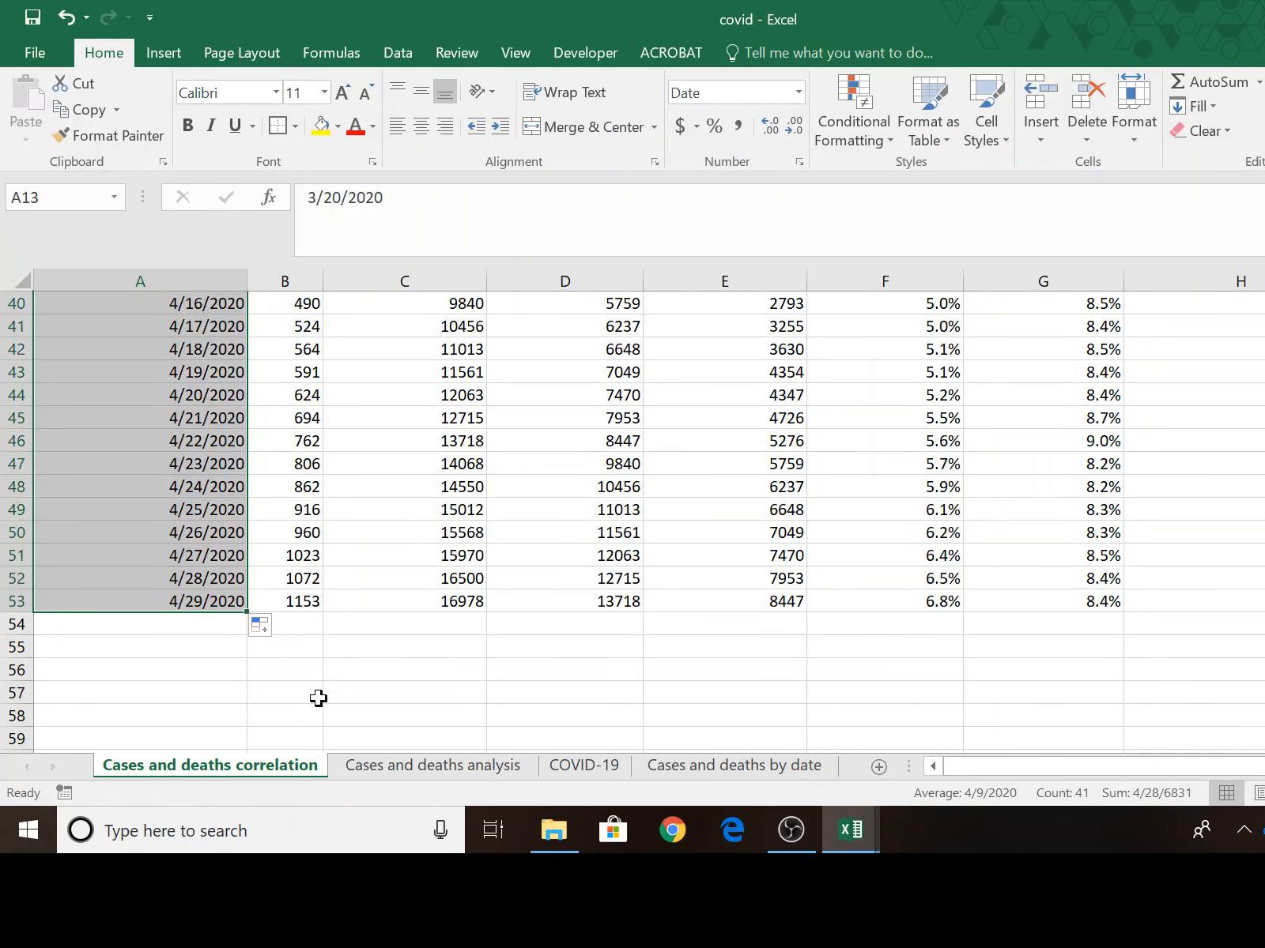
Examine the deaths-per-case percentages and dates across all the data rows.
left_click(452, 728)
scroll(462, 716, "up", 5)
scroll(461, 716, "up", 4)
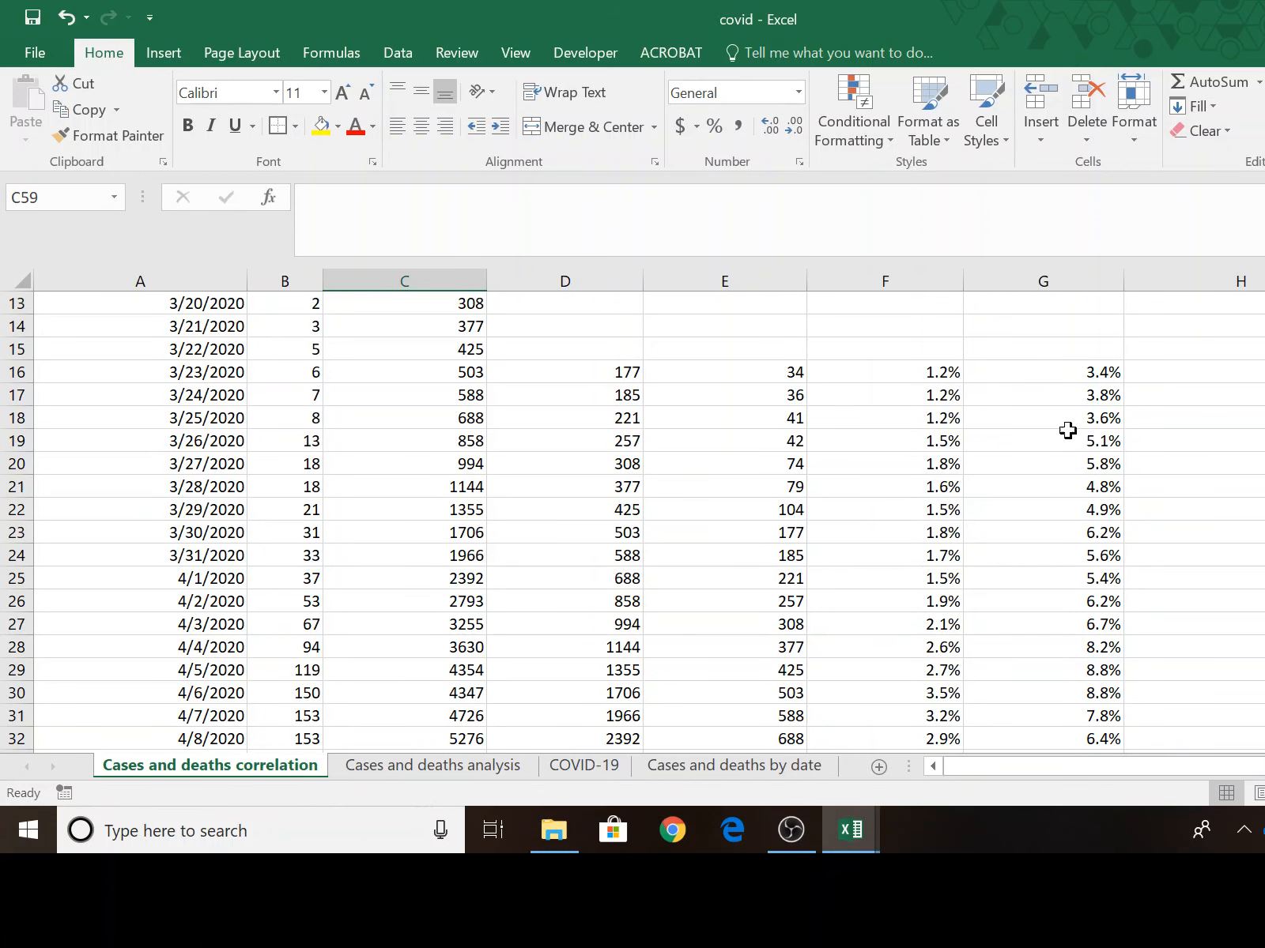
scroll(861, 595, "down", 8)
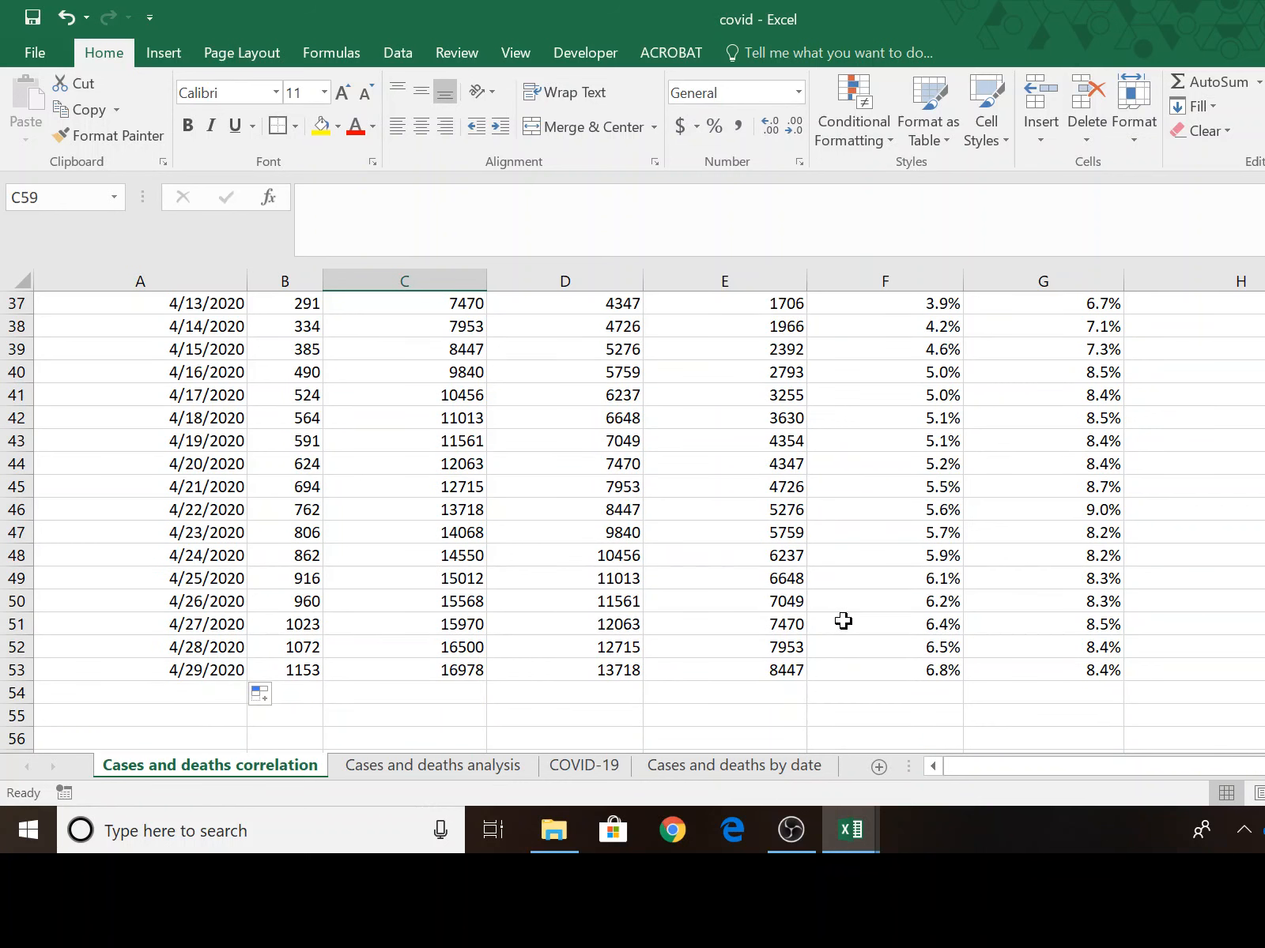
scroll(842, 621, "down", 8)
scroll(903, 617, "up", 5)
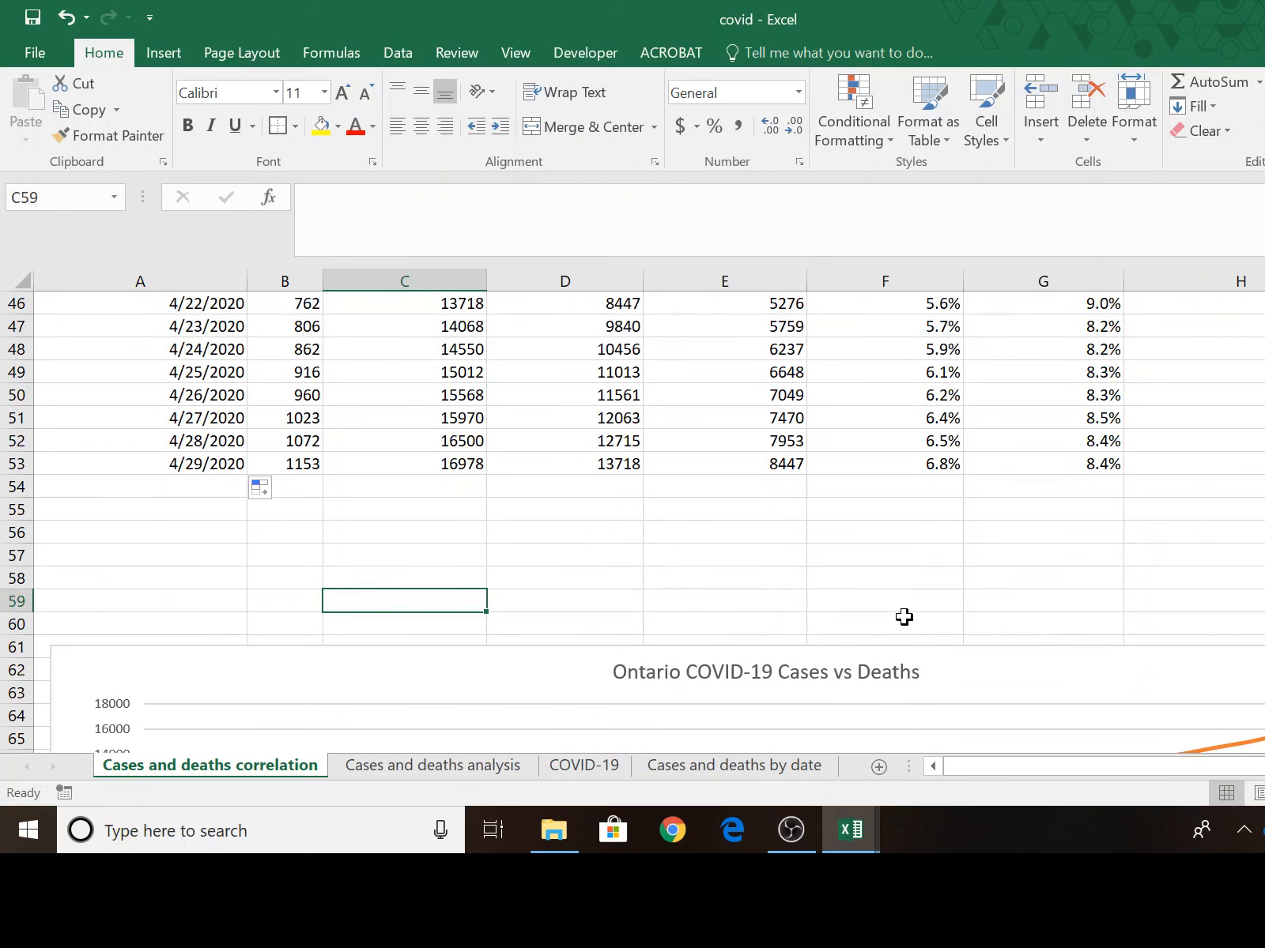
scroll(903, 616, "up", 5)
scroll(904, 616, "down", 4)
scroll(903, 615, "up", 5)
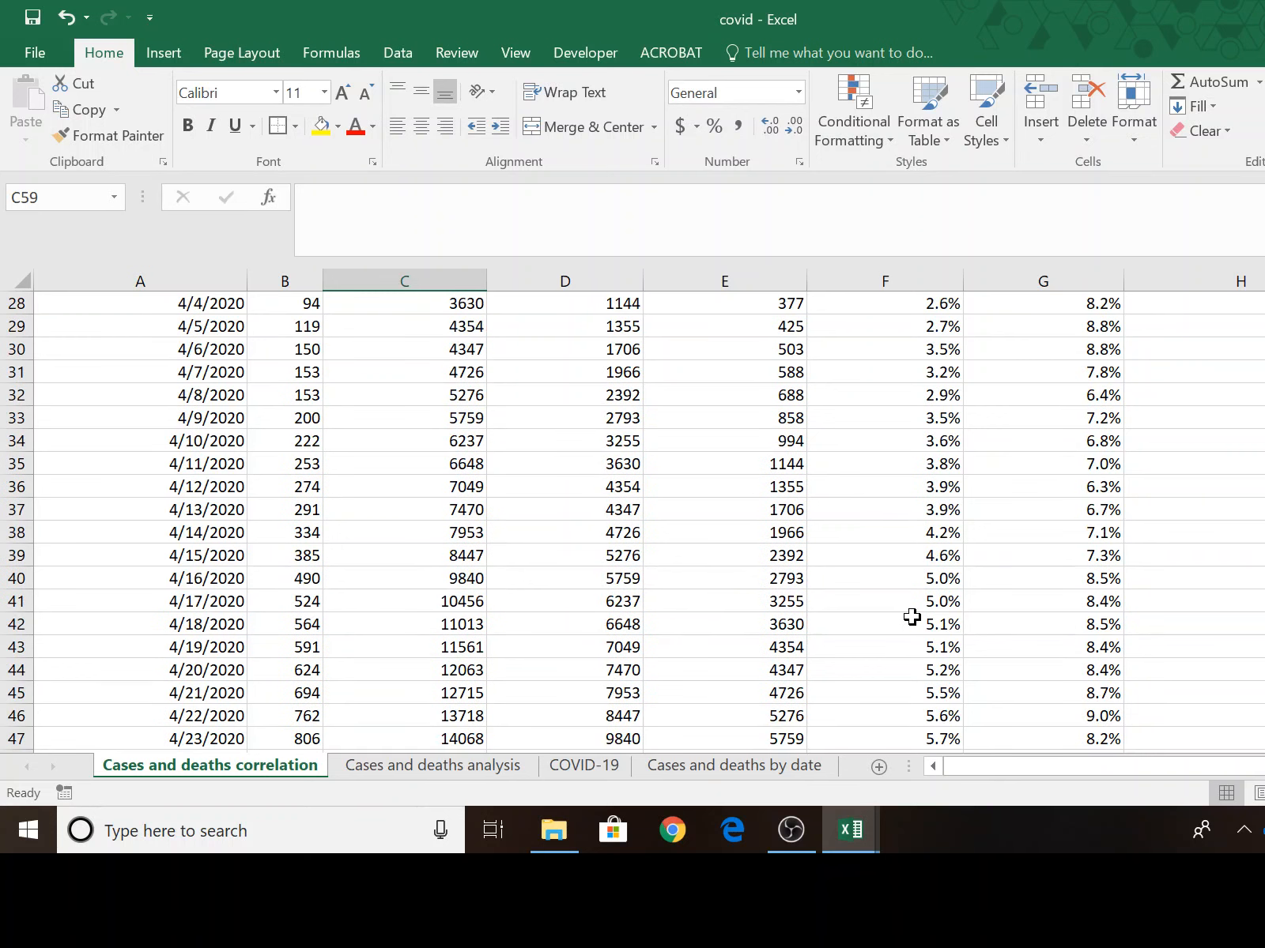
scroll(916, 624, "up", 2)
scroll(915, 624, "up", 3)
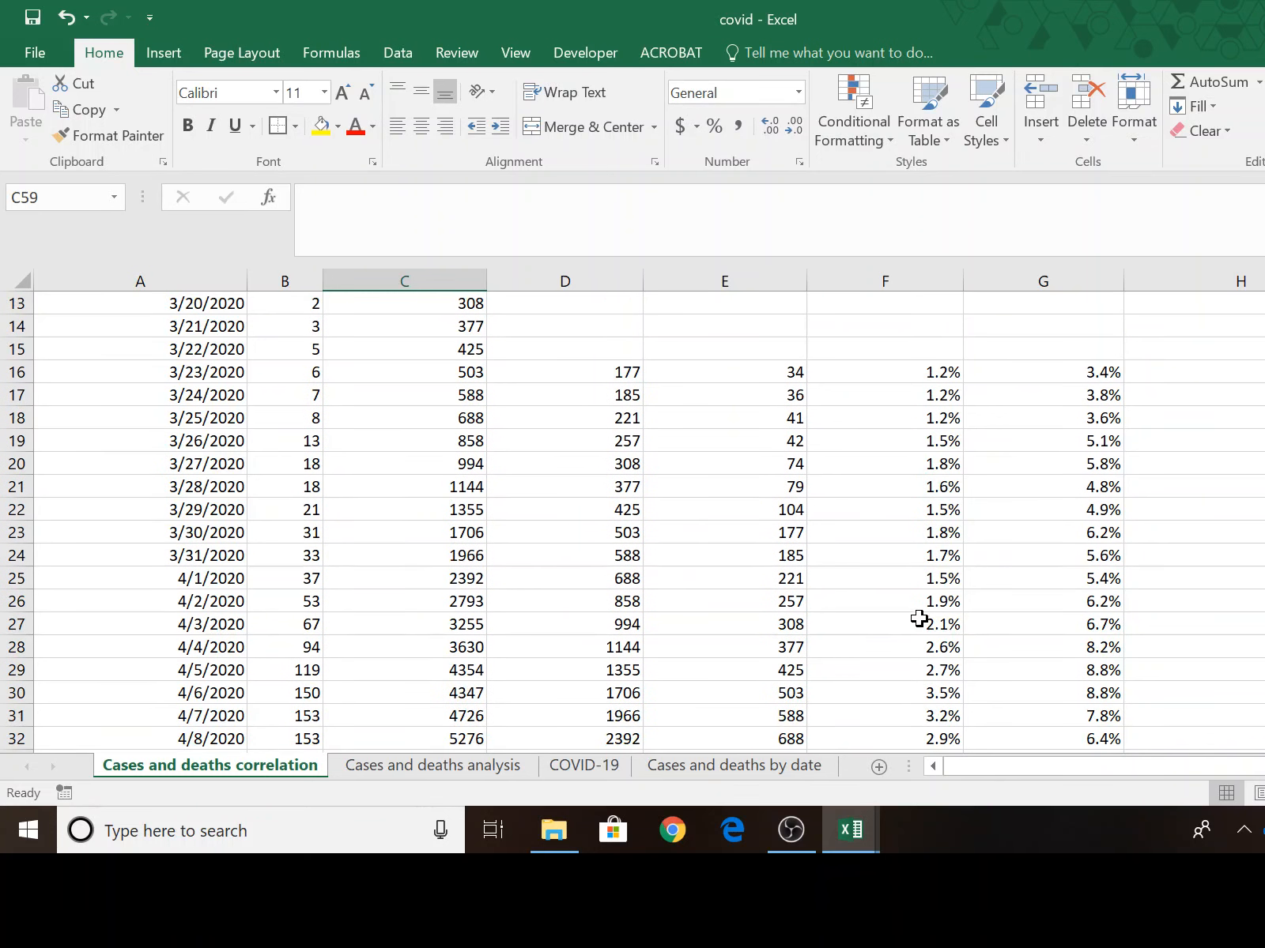
Insert a basic 2-D line chart of the death rates in F16:H53 against the dates in A16:A53.
left_click_drag(223, 441, 264, 797)
scroll(528, 575, "up", 5)
scroll(528, 575, "up", 5)
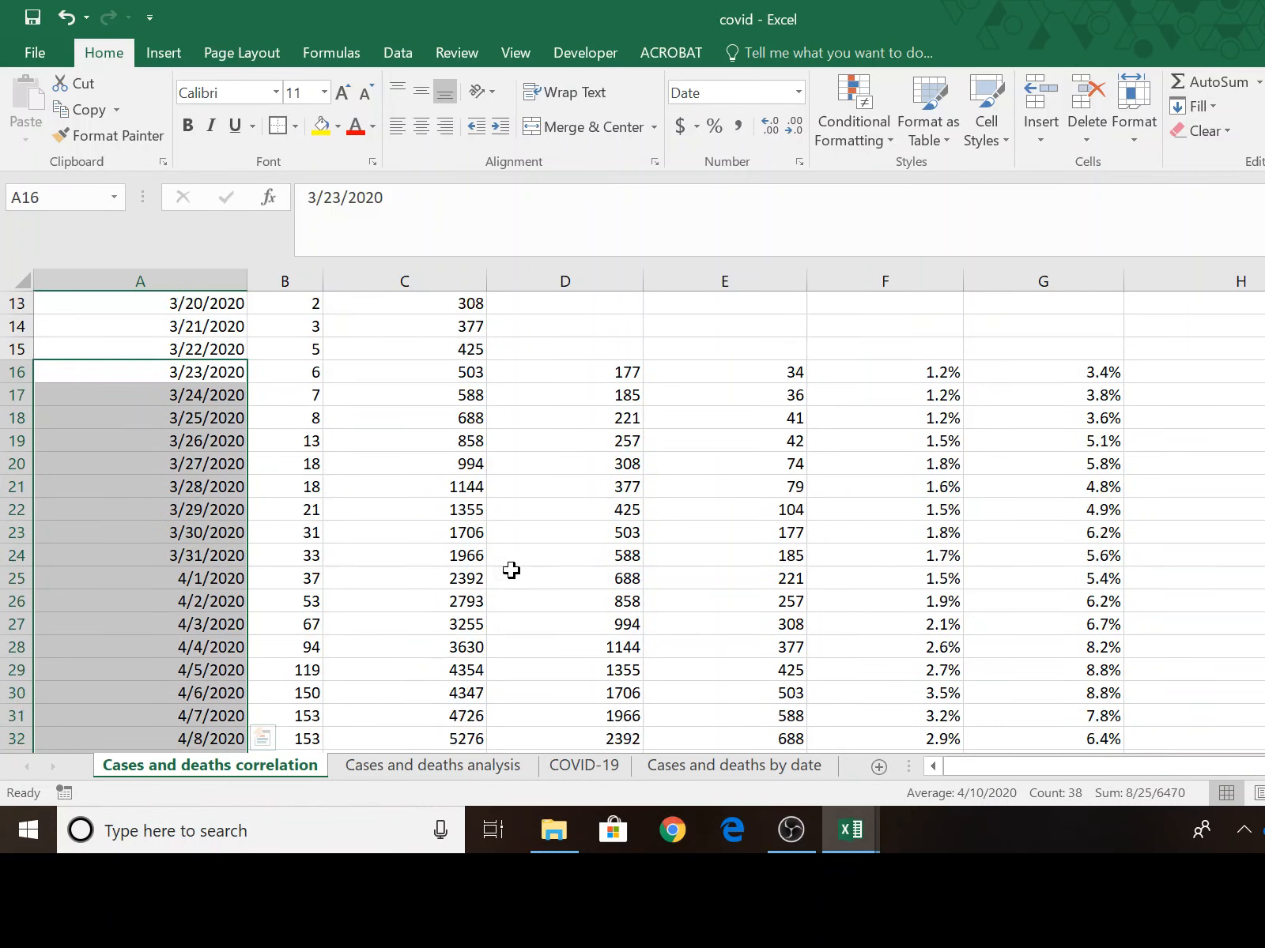
left_click_drag(172, 508, 206, 714)
scroll(741, 693, "up", 1)
scroll(741, 687, "up", 7)
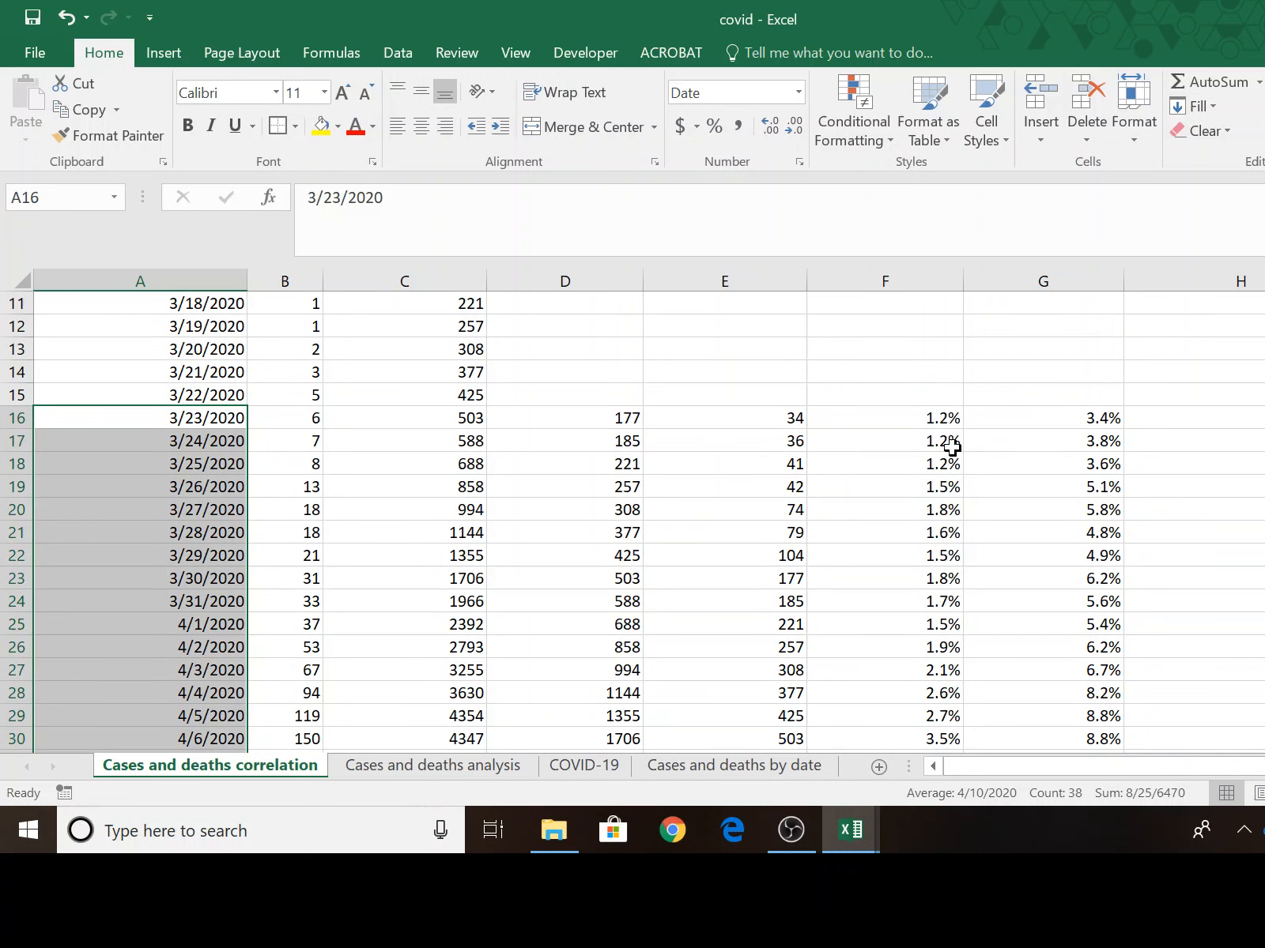
left_click_drag(891, 419, 1146, 684)
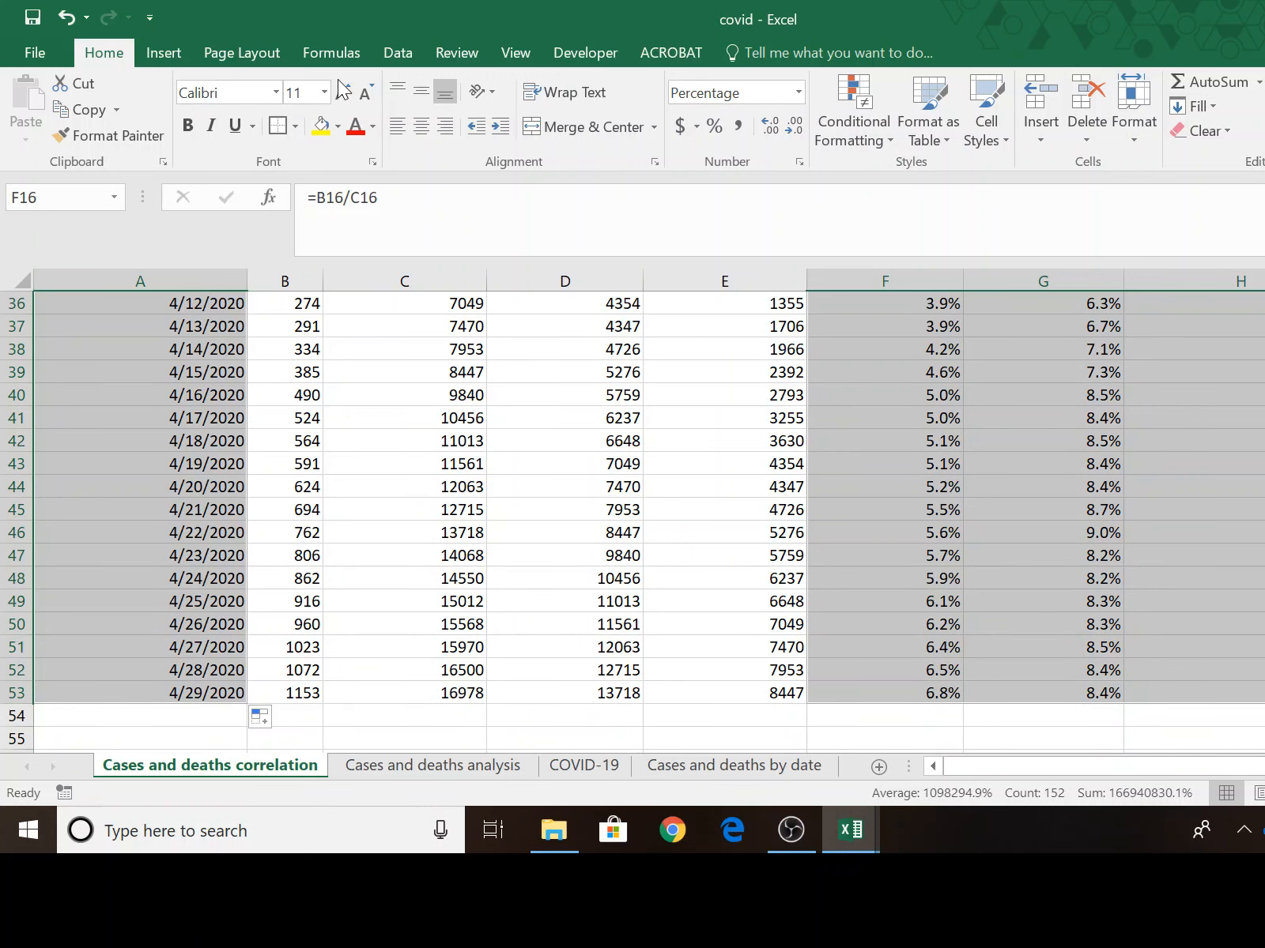
left_click(162, 54)
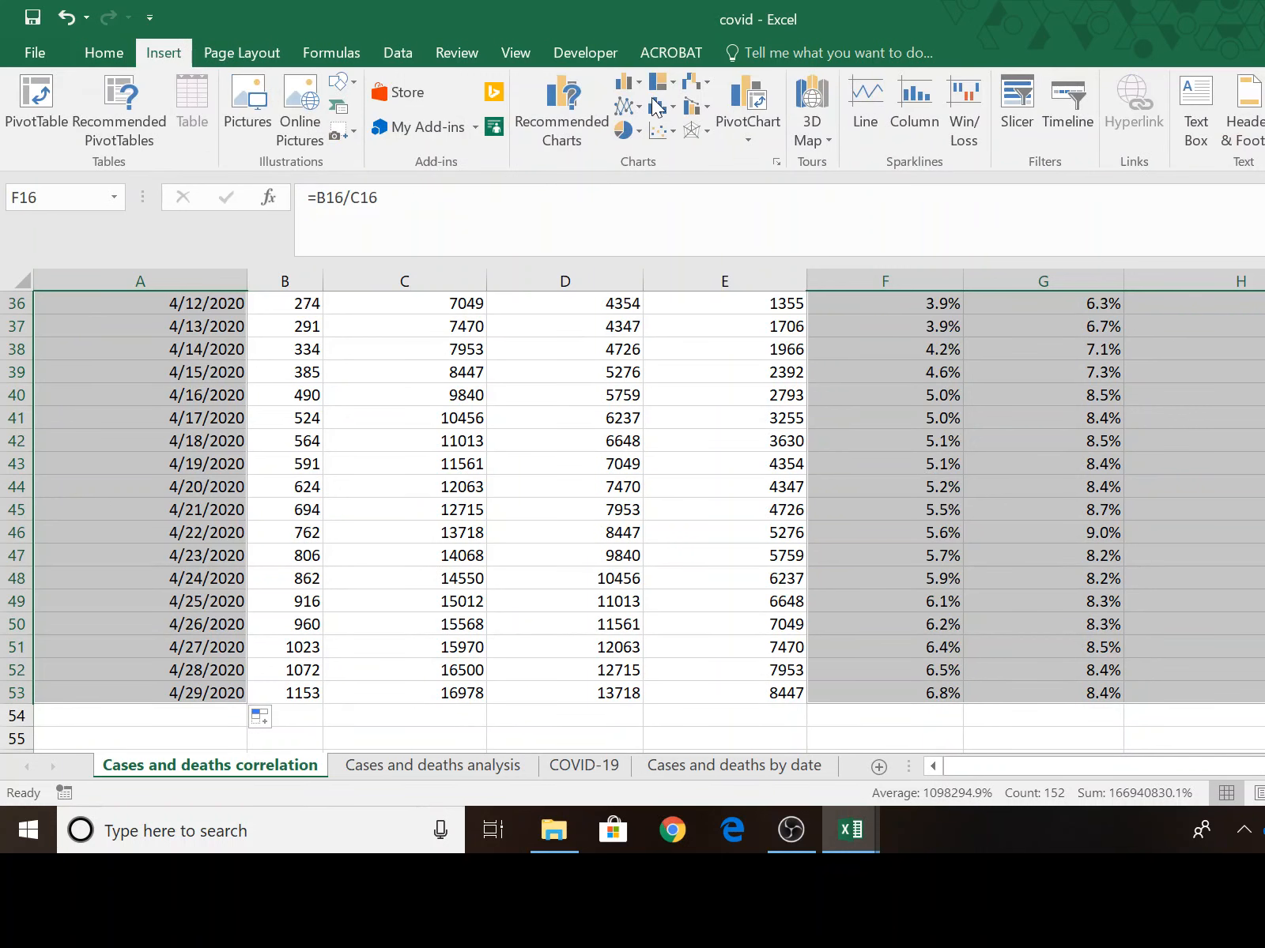
left_click(621, 106)
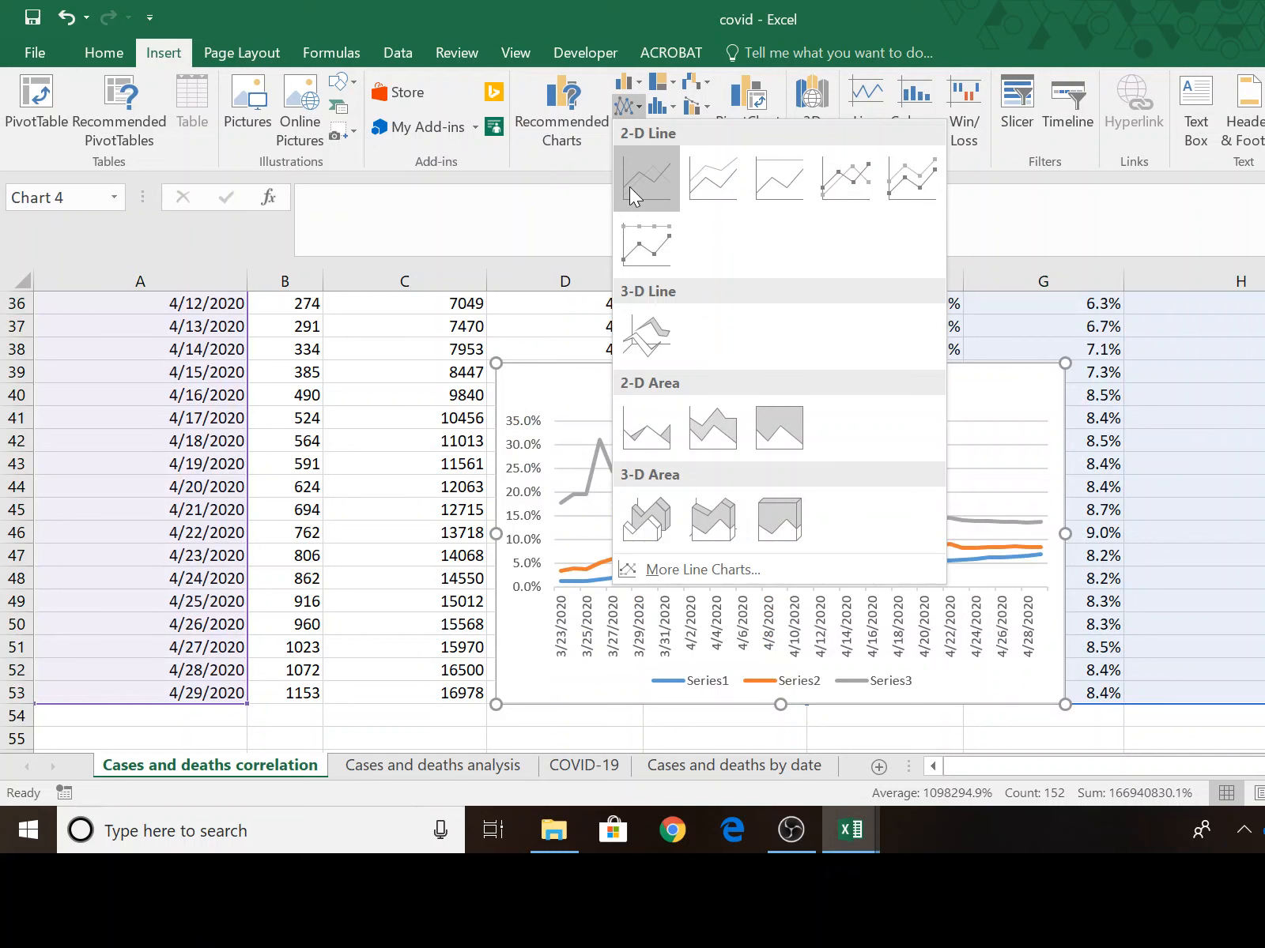
left_click(629, 186)
Examine the new death rate chart and the Ontario COVID-19 table of correlations with the number of deaths.
scroll(632, 514, "down", 4)
scroll(633, 514, "up", 3)
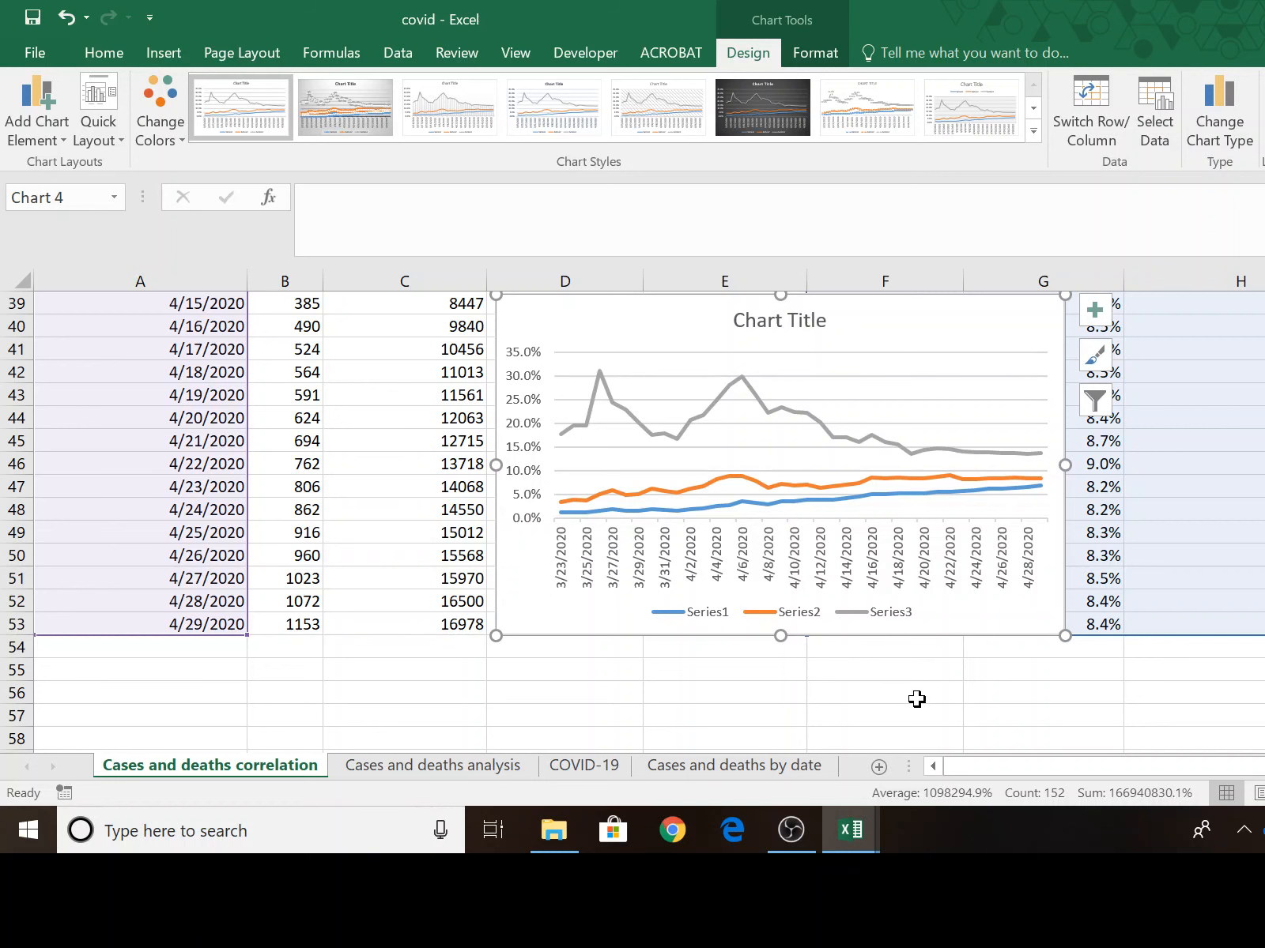
scroll(922, 697, "down", 2)
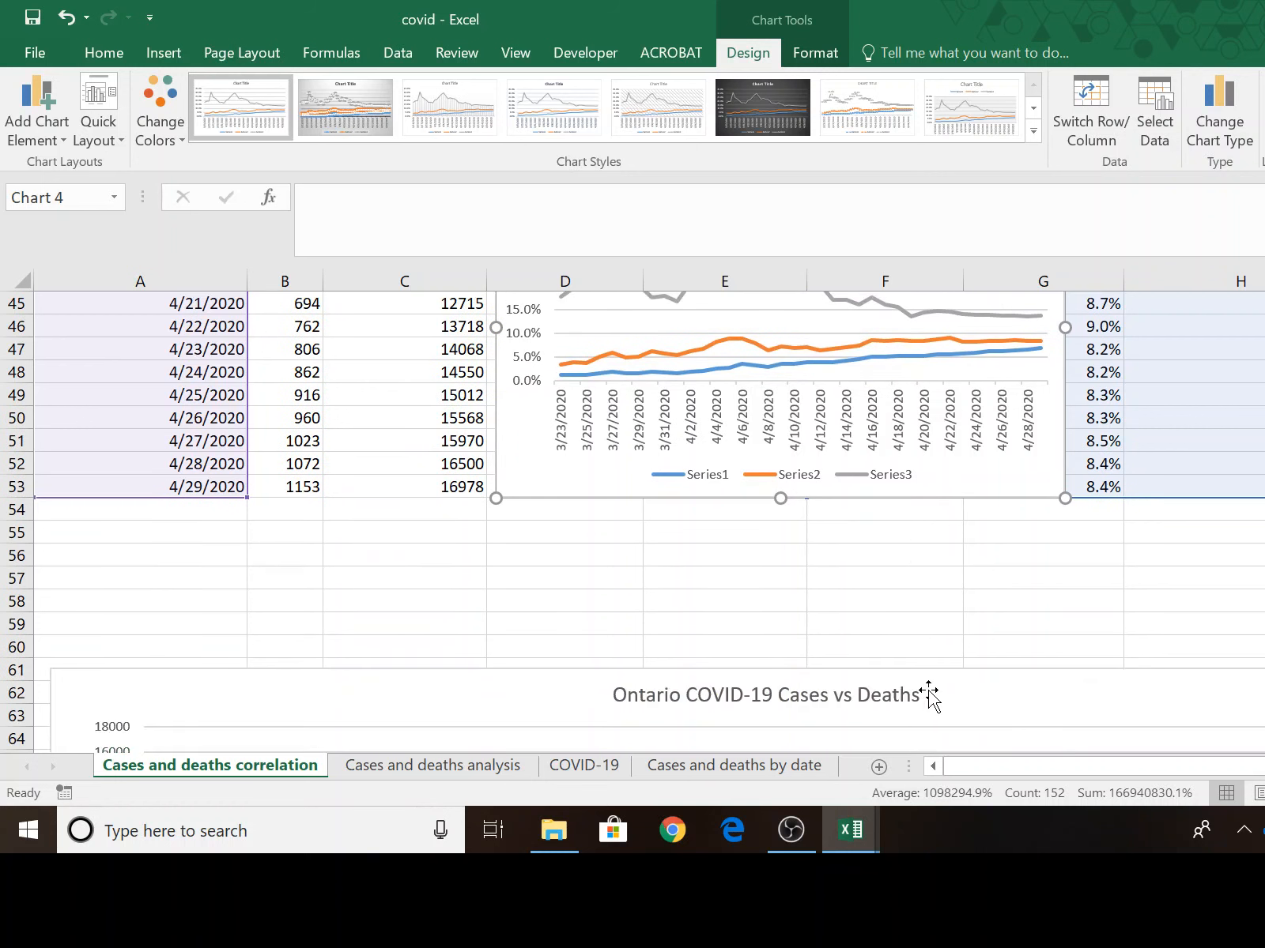
scroll(922, 696, "up", 1)
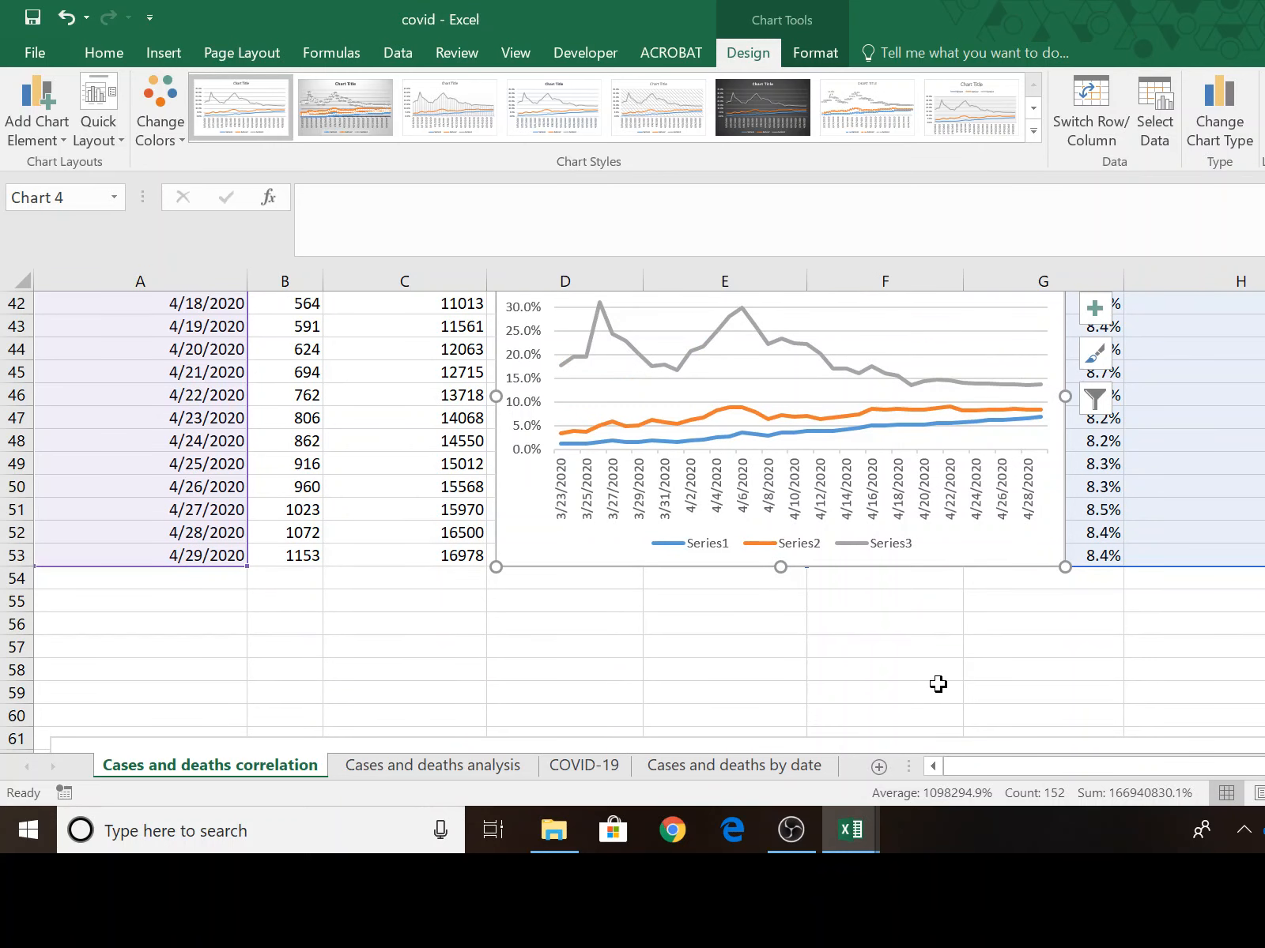
scroll(951, 677, "up", 5)
scroll(956, 688, "down", 15)
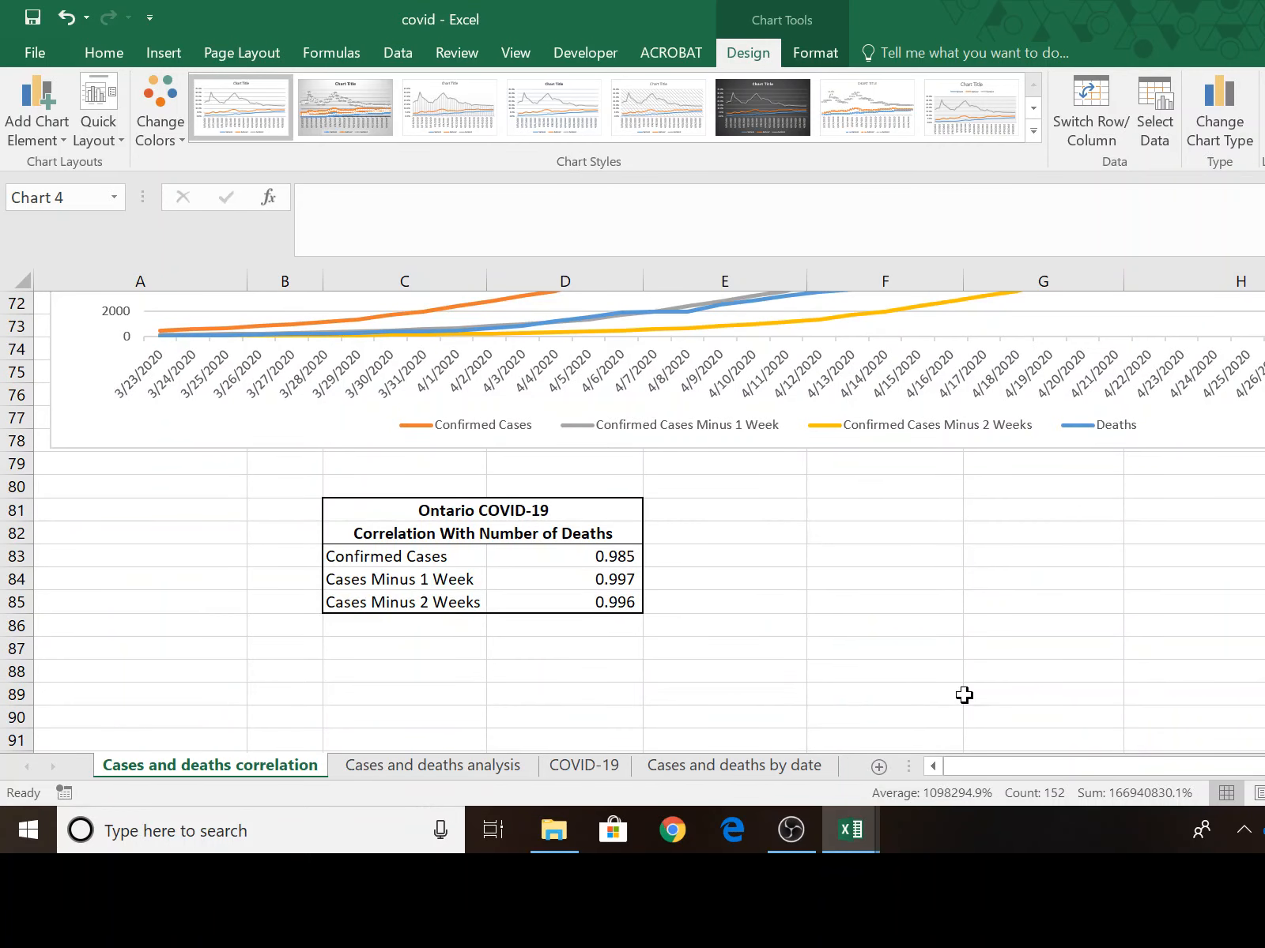
left_click(592, 604)
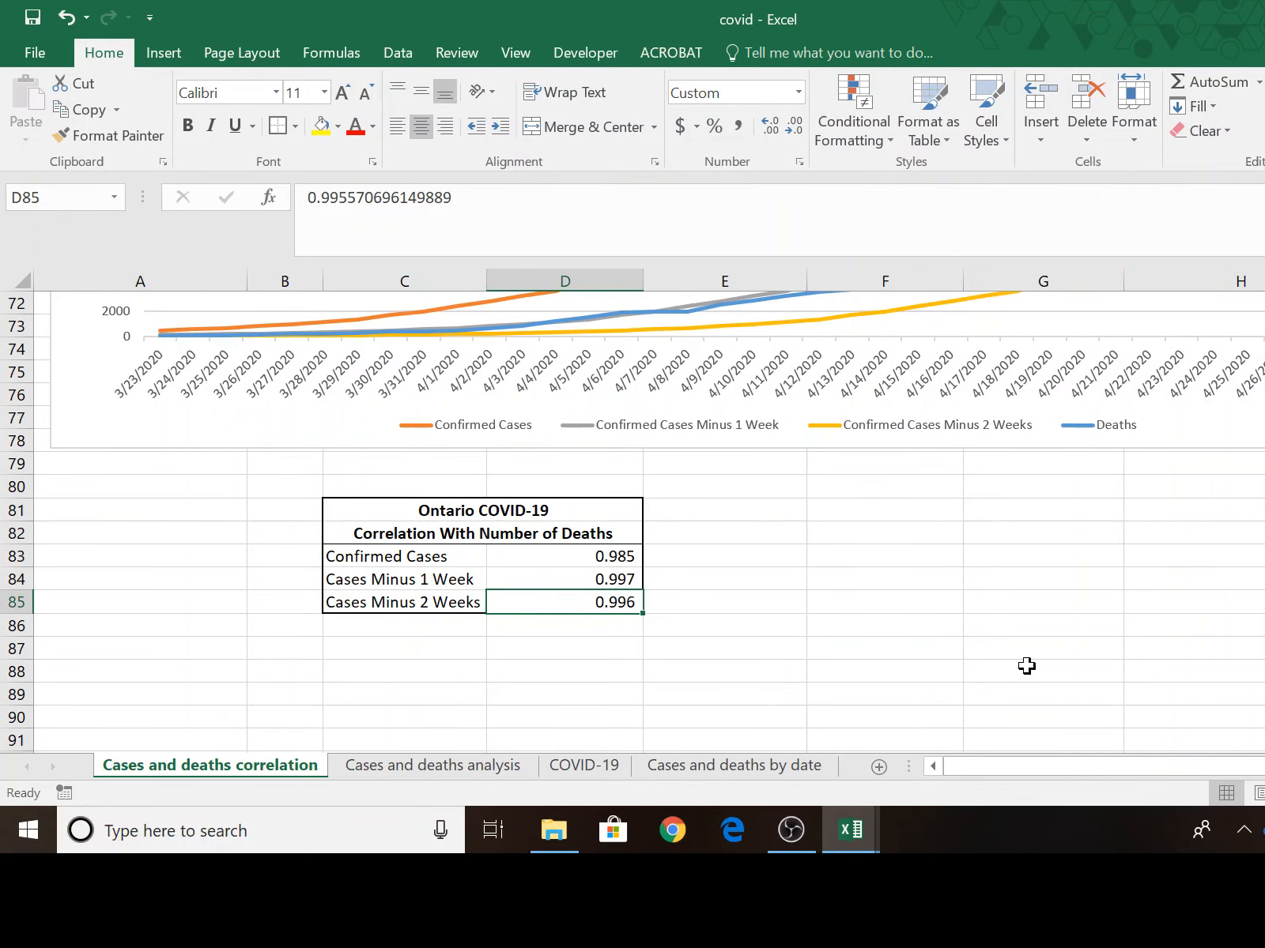
scroll(1044, 664, "up", 10)
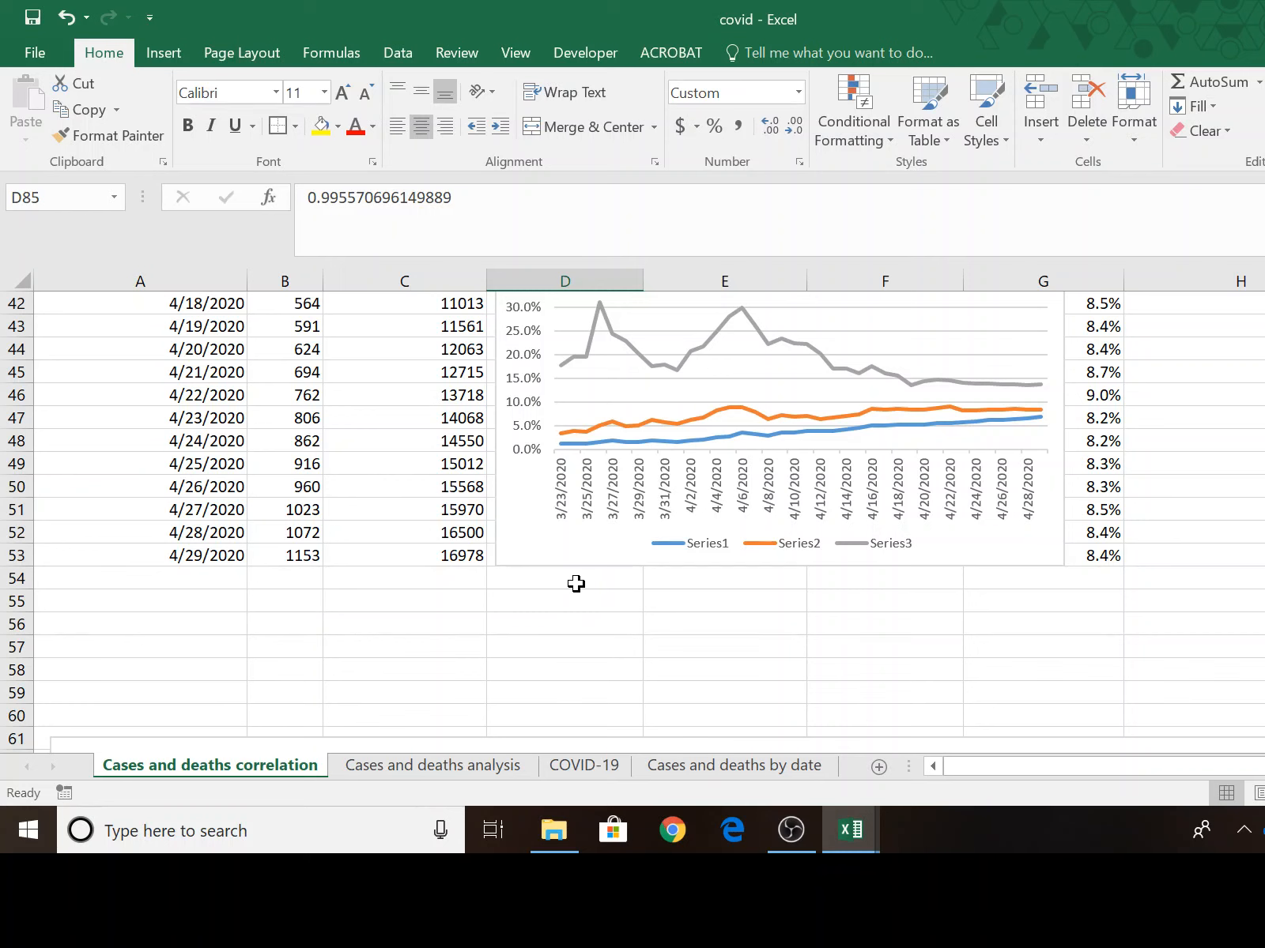
Review the 4/29/2020 confirmed case count in C53 alongside the charted death rates and the data rows above.
left_click(460, 555)
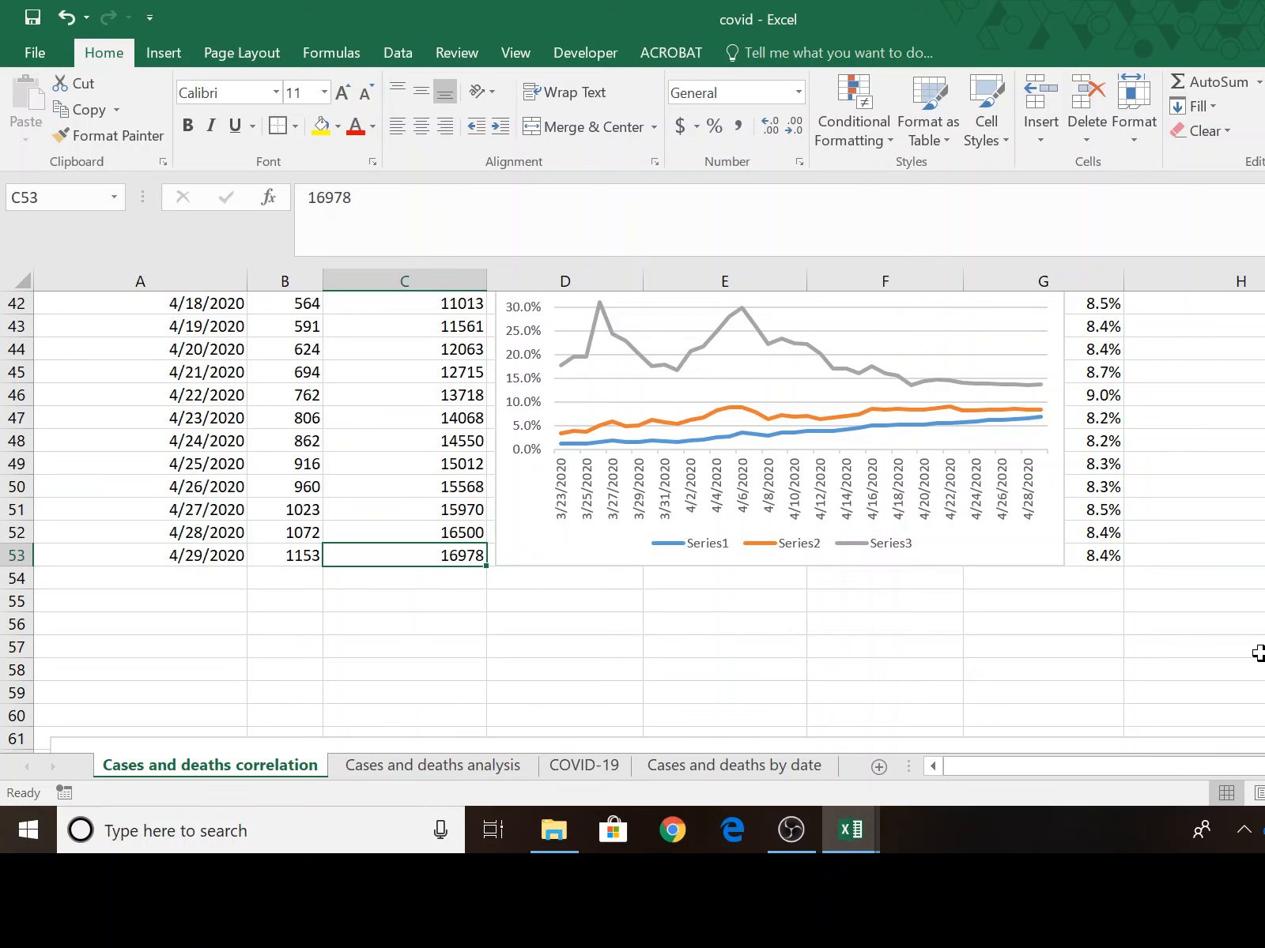
scroll(1251, 460, "up", 4)
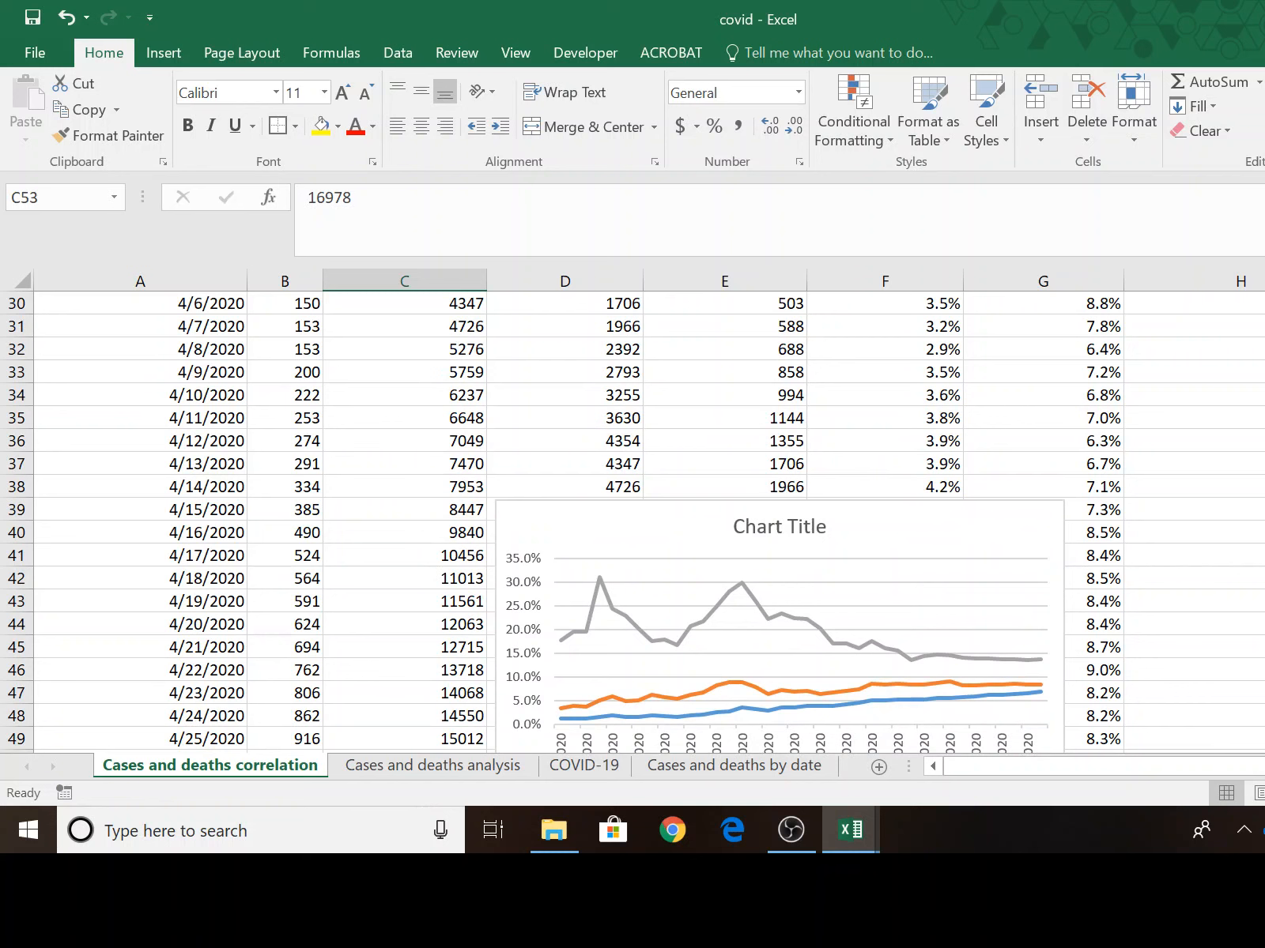
scroll(1250, 460, "down", 4)
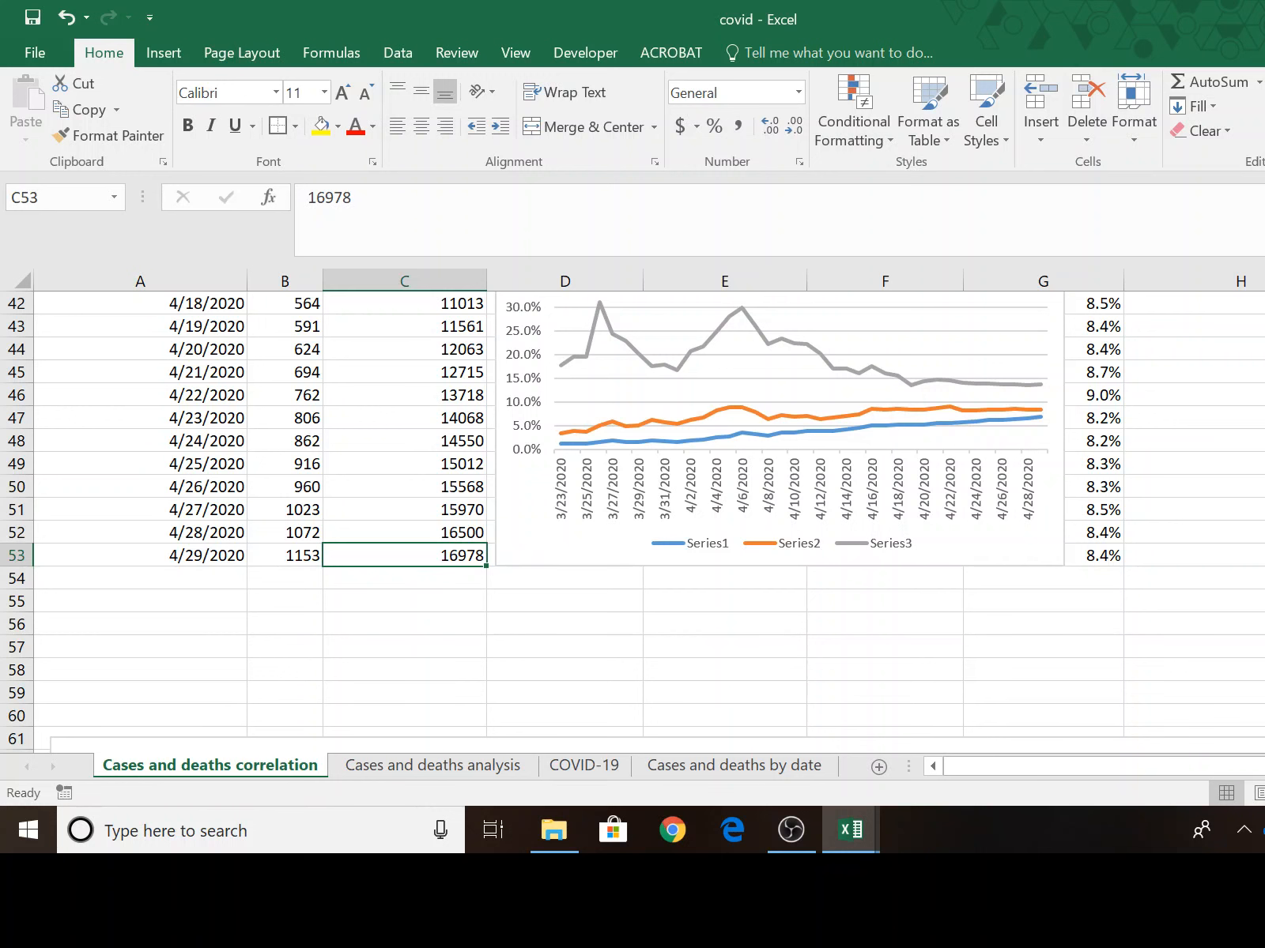
scroll(633, 513, "up", 3)
scroll(632, 514, "down", 2)
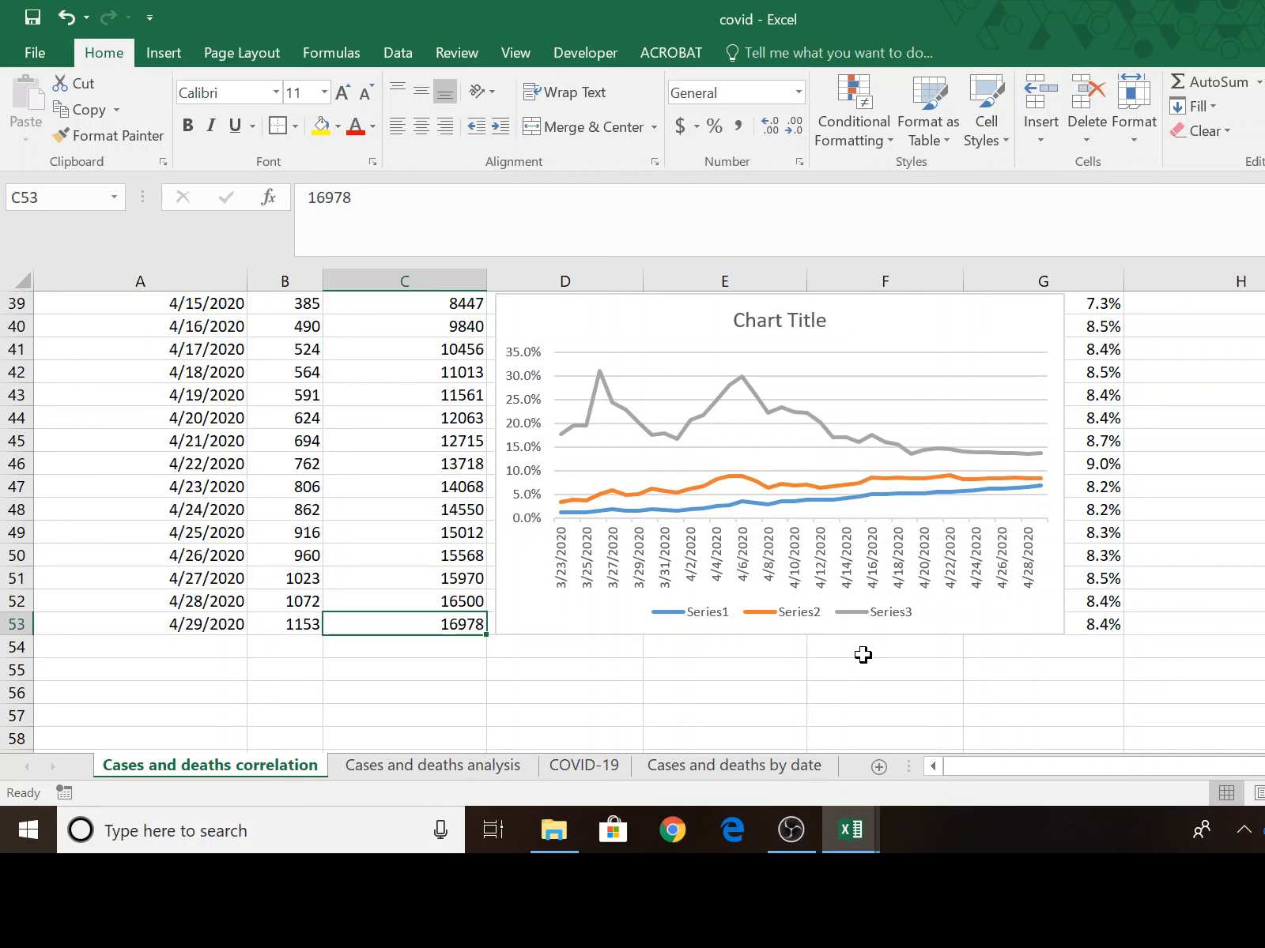
scroll(1217, 595, "down", 1)
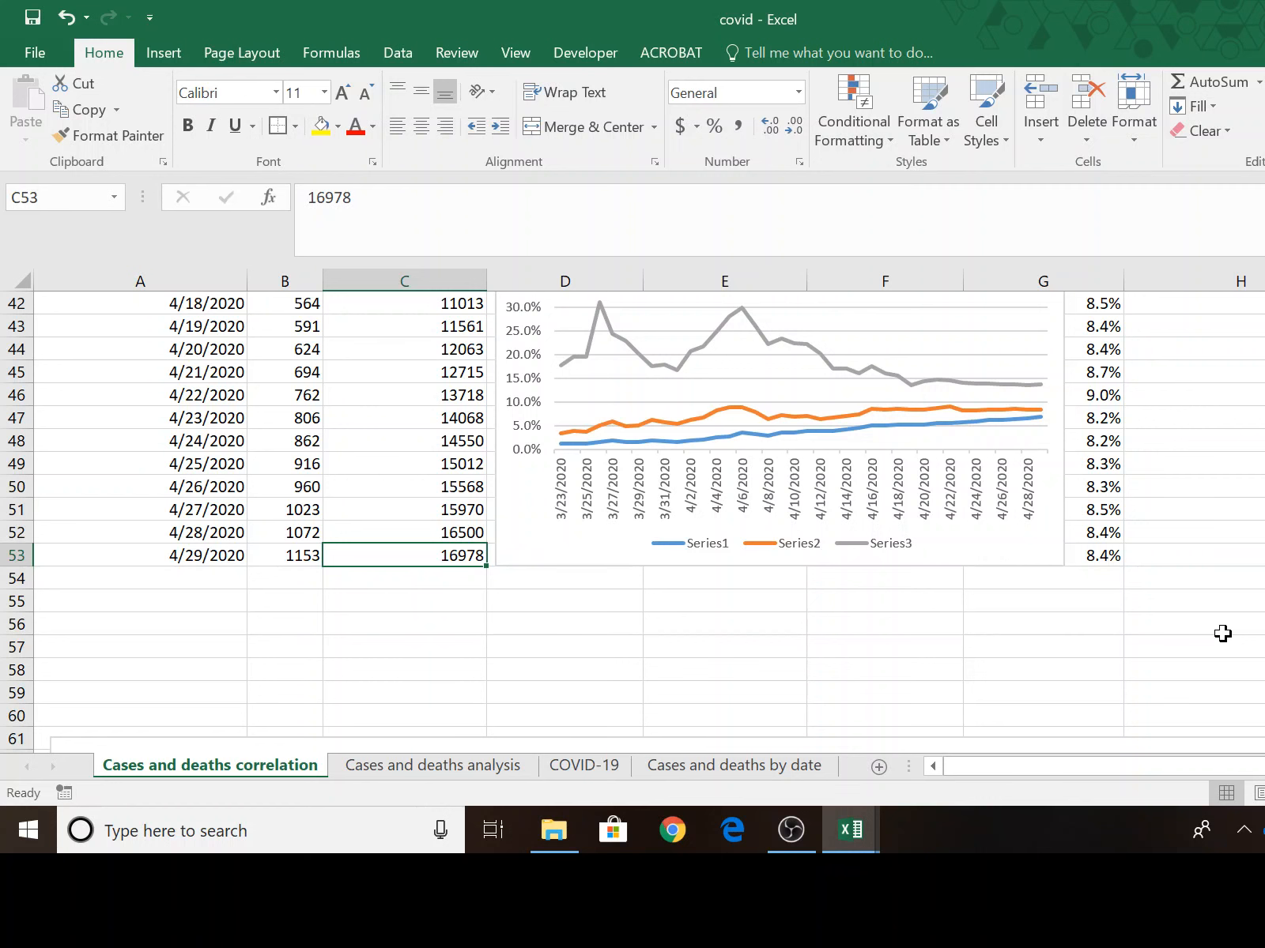
scroll(1223, 631, "up", 4)
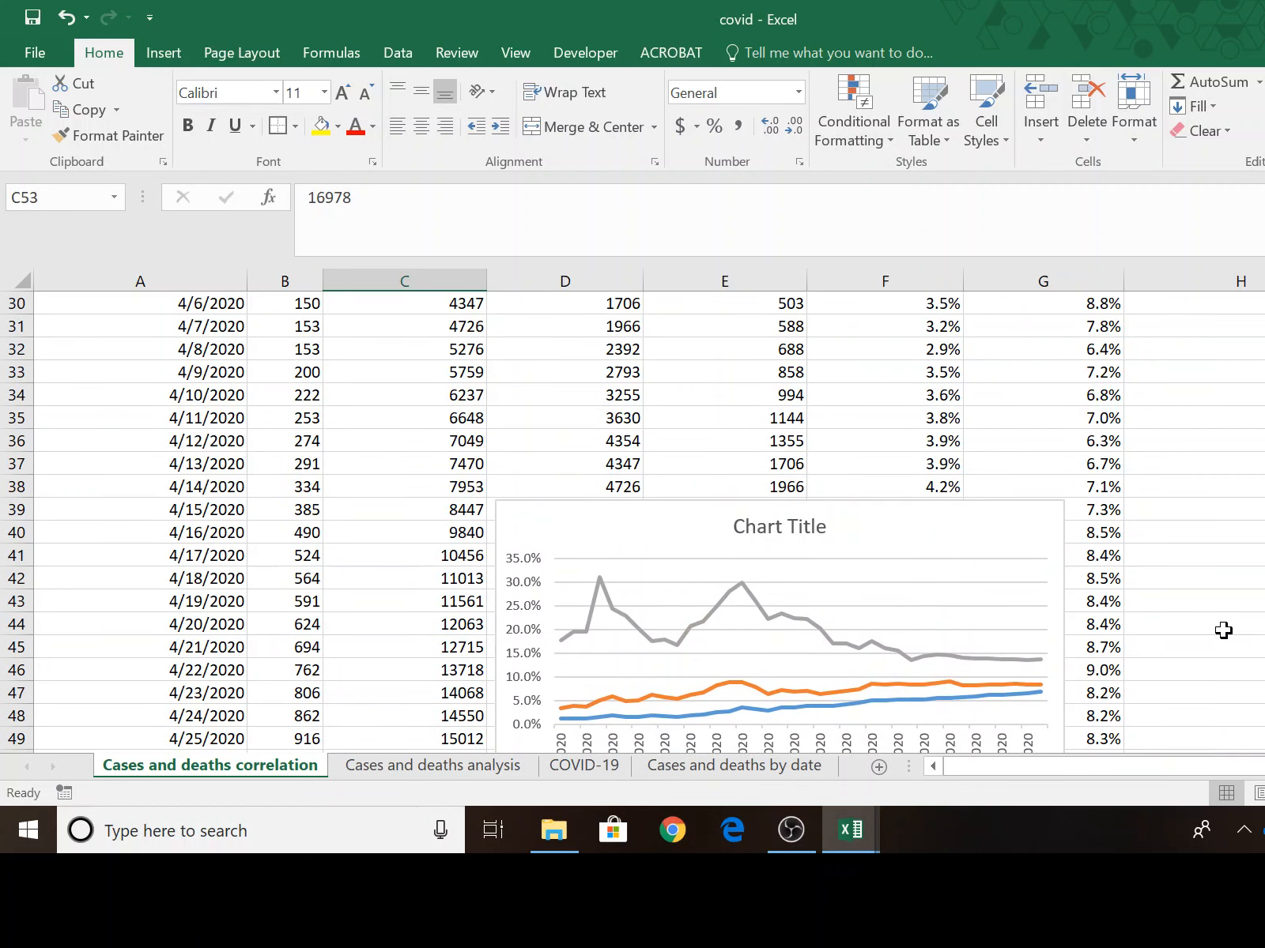
scroll(1222, 630, "down", 4)
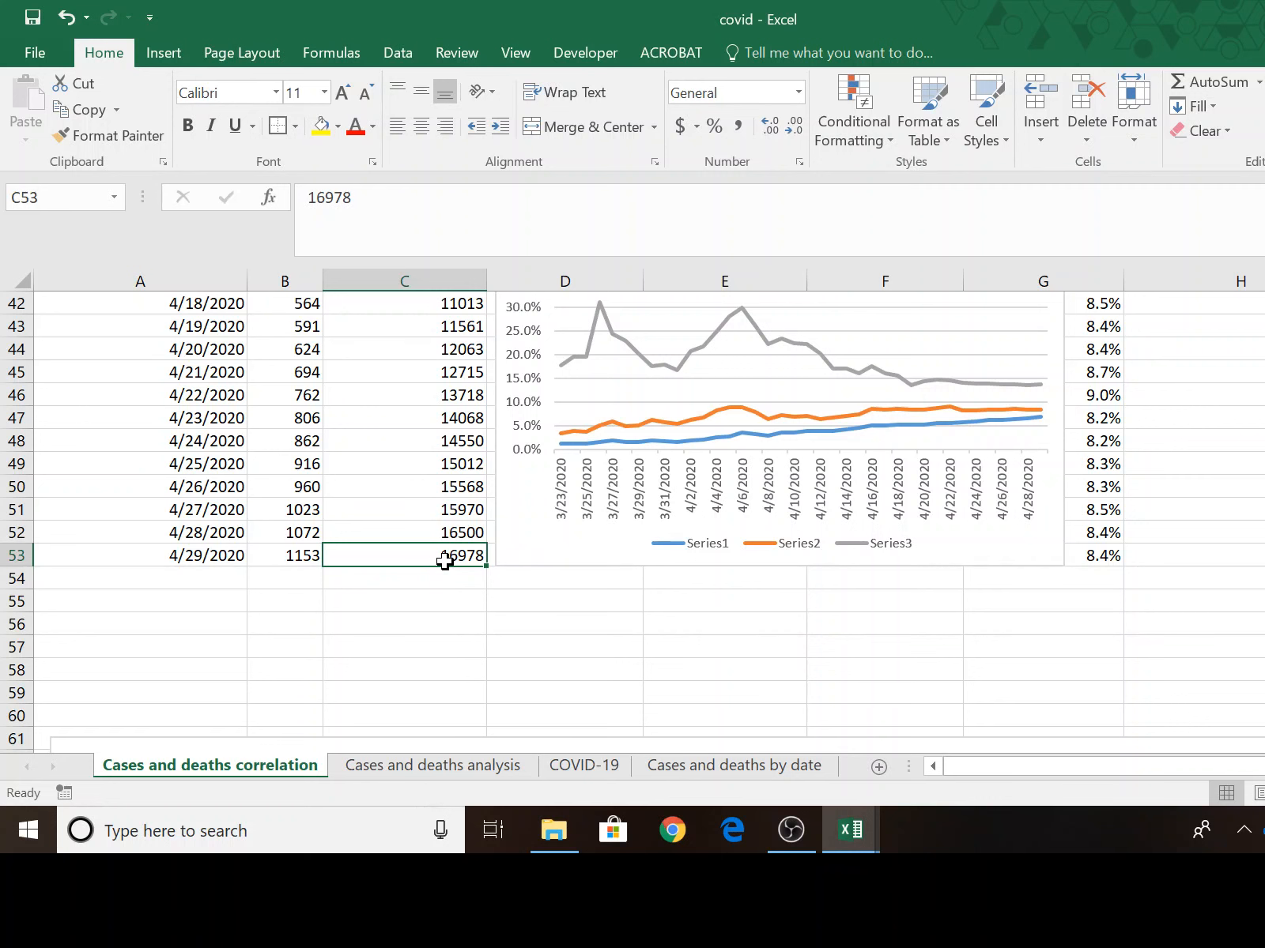
scroll(592, 696, "up", 5)
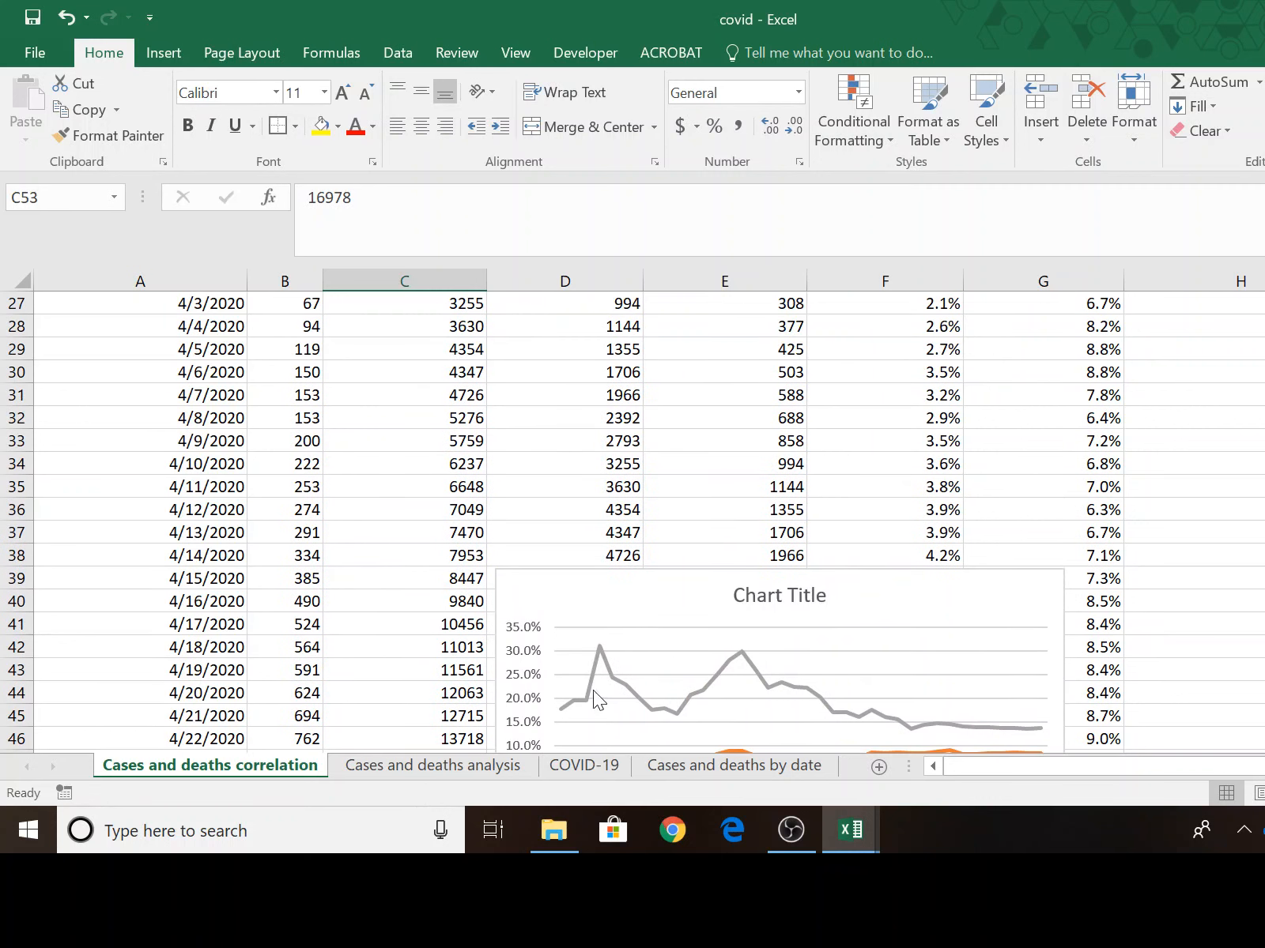
scroll(412, 713, "down", 4)
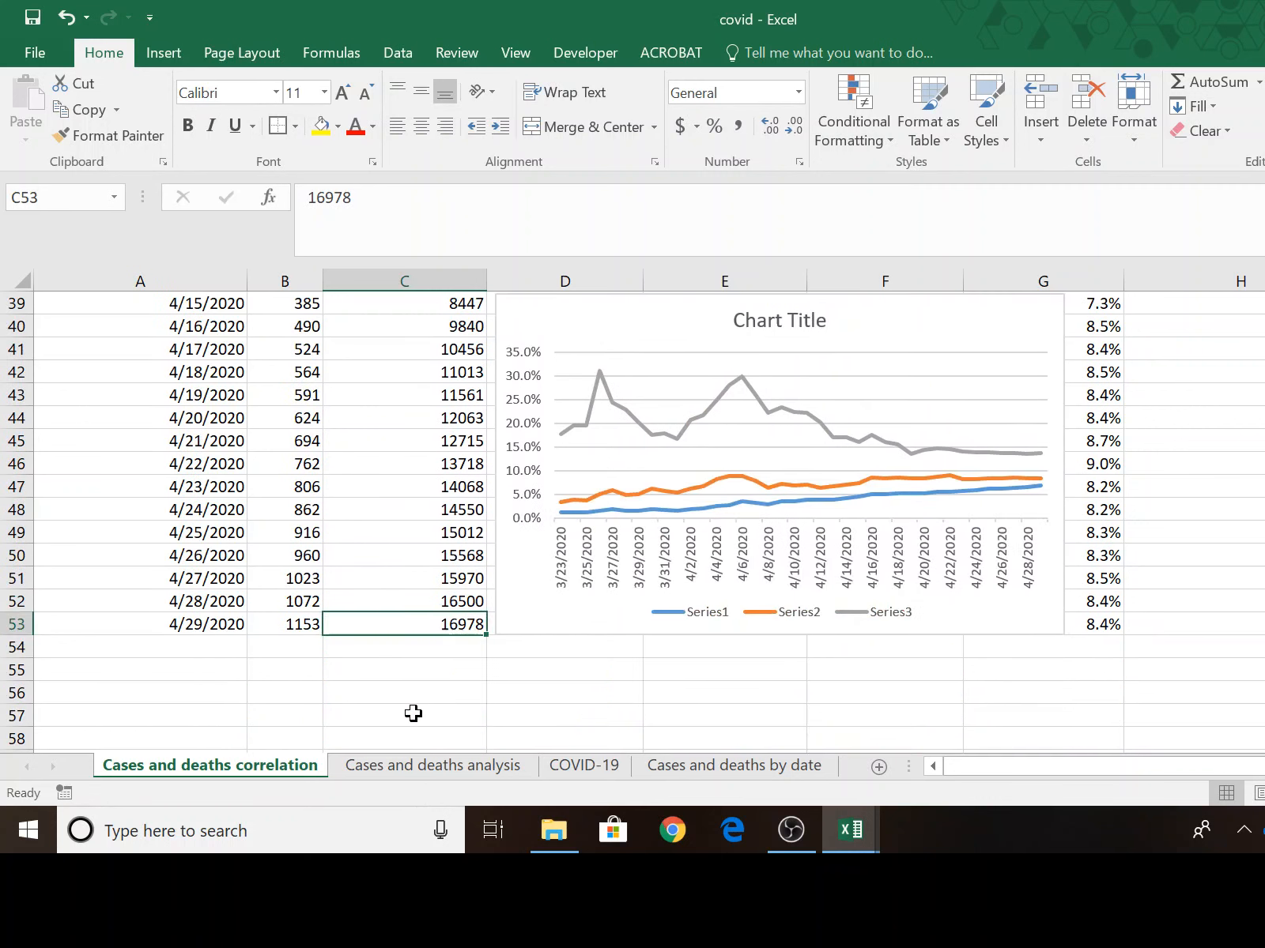
Estimate future deaths in C55 by multiplying the latest confirmed cases in C53 by 0.12.
left_click(439, 664)
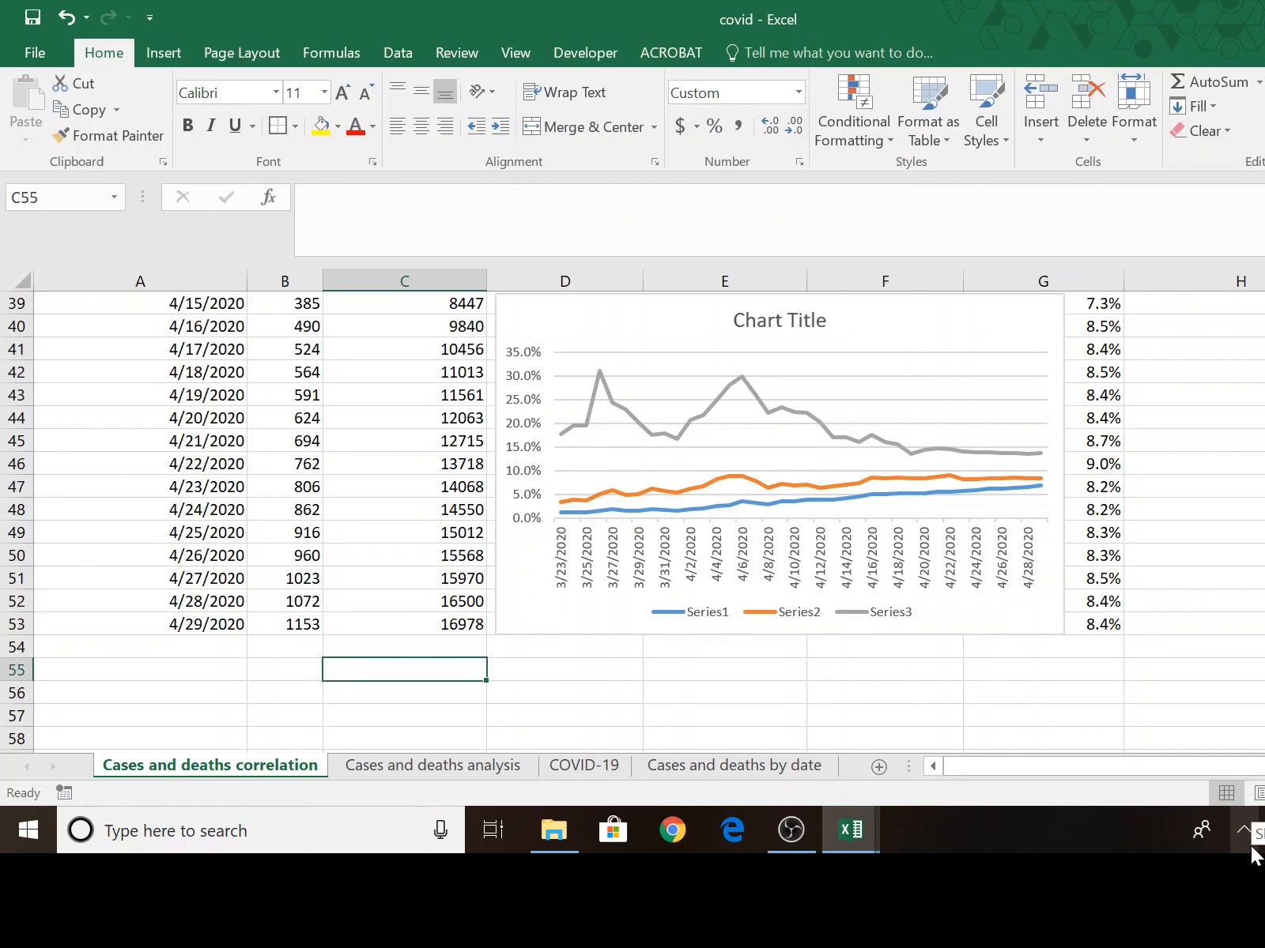
type("=")
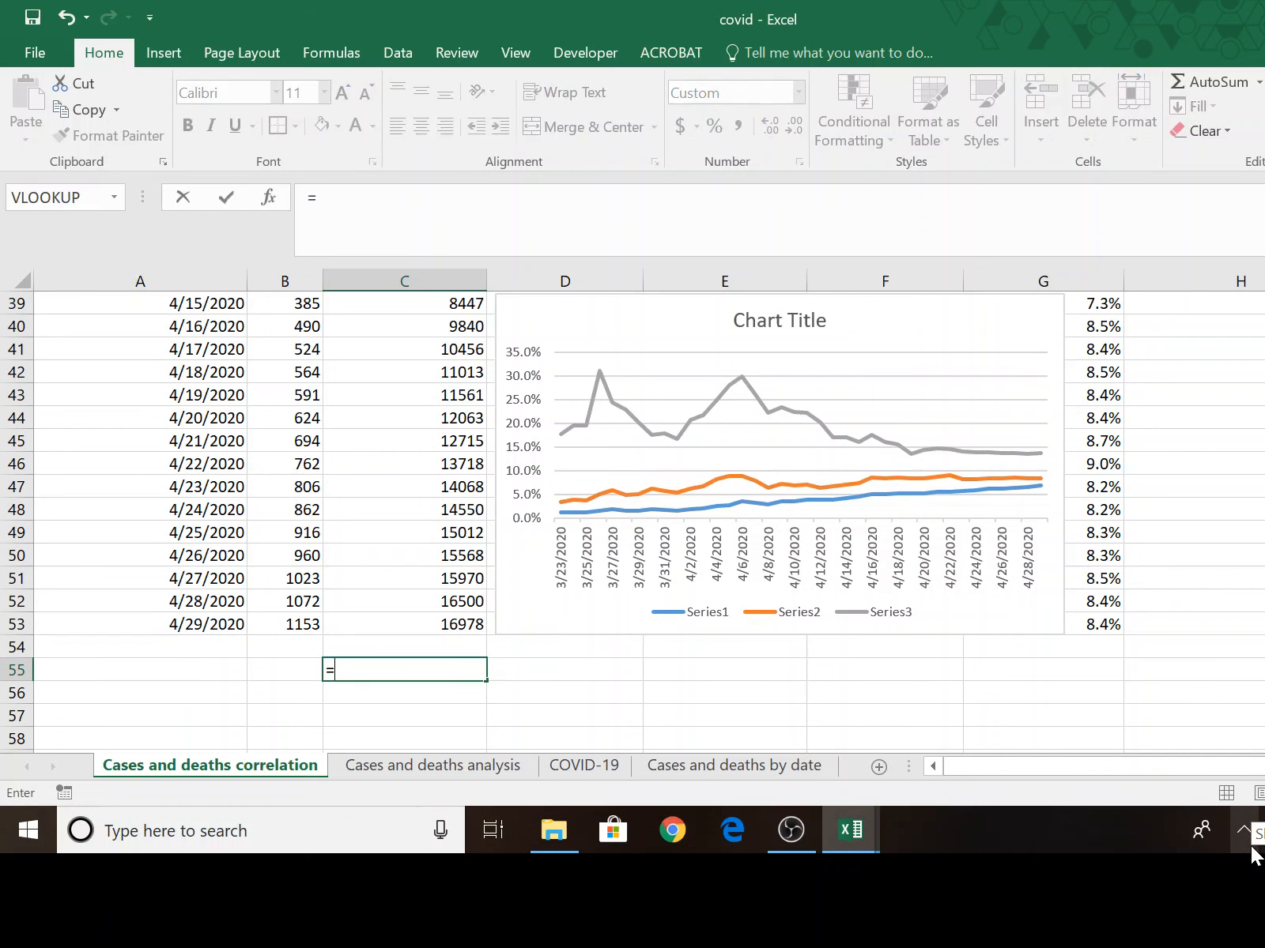
left_click(442, 622)
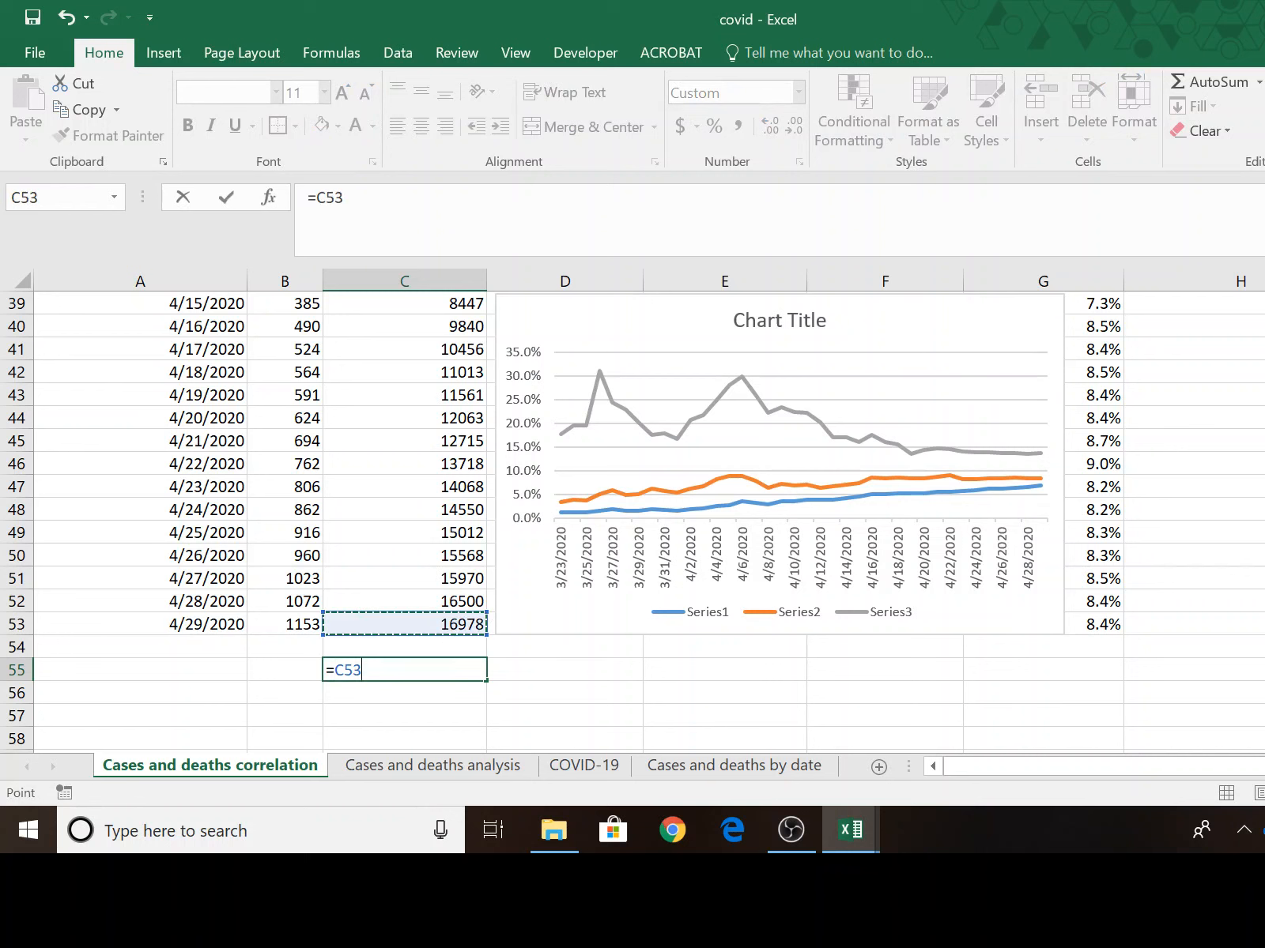
type("=")
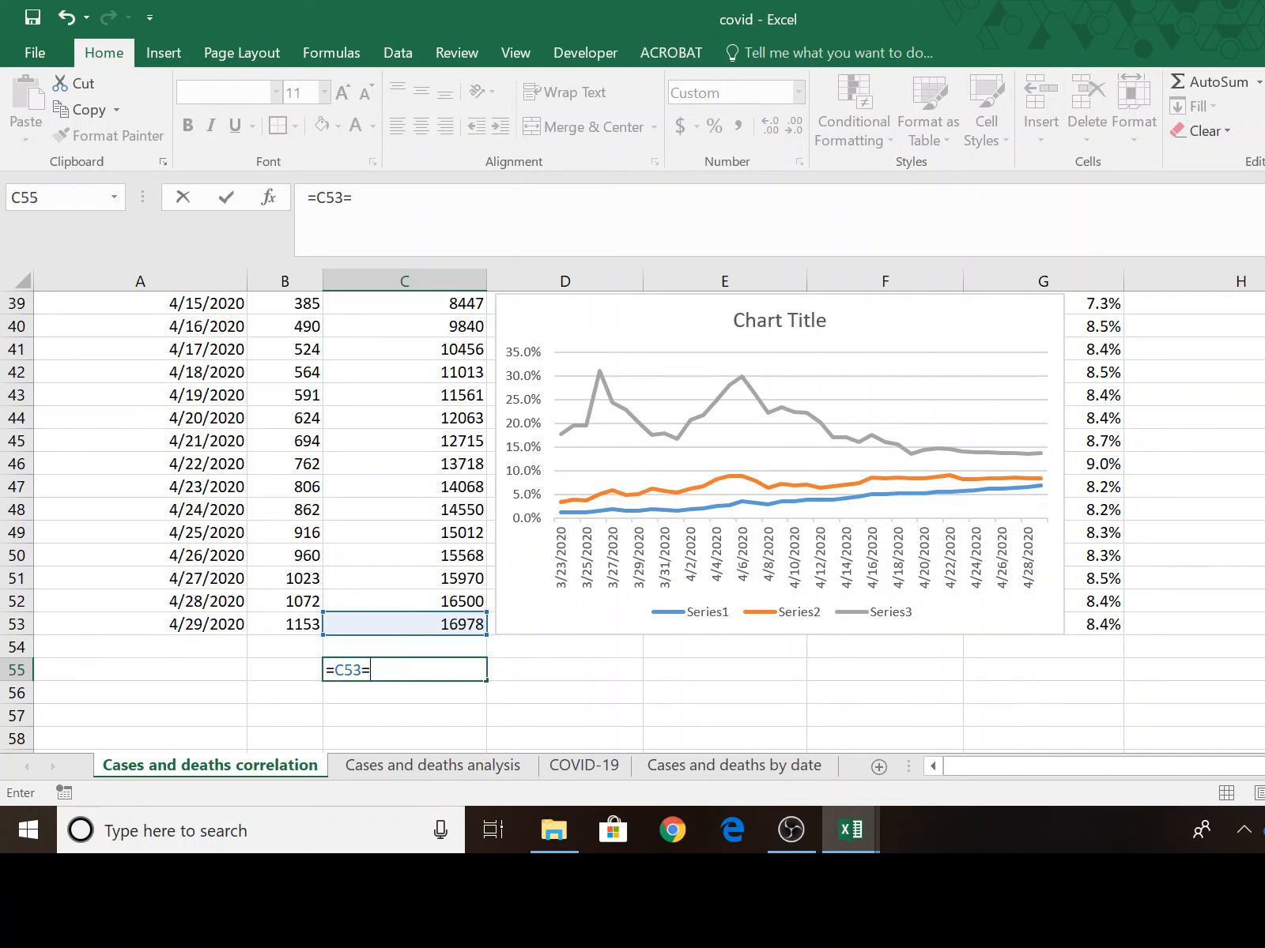
key("BackSpace")
type("*.12")
key("Return")
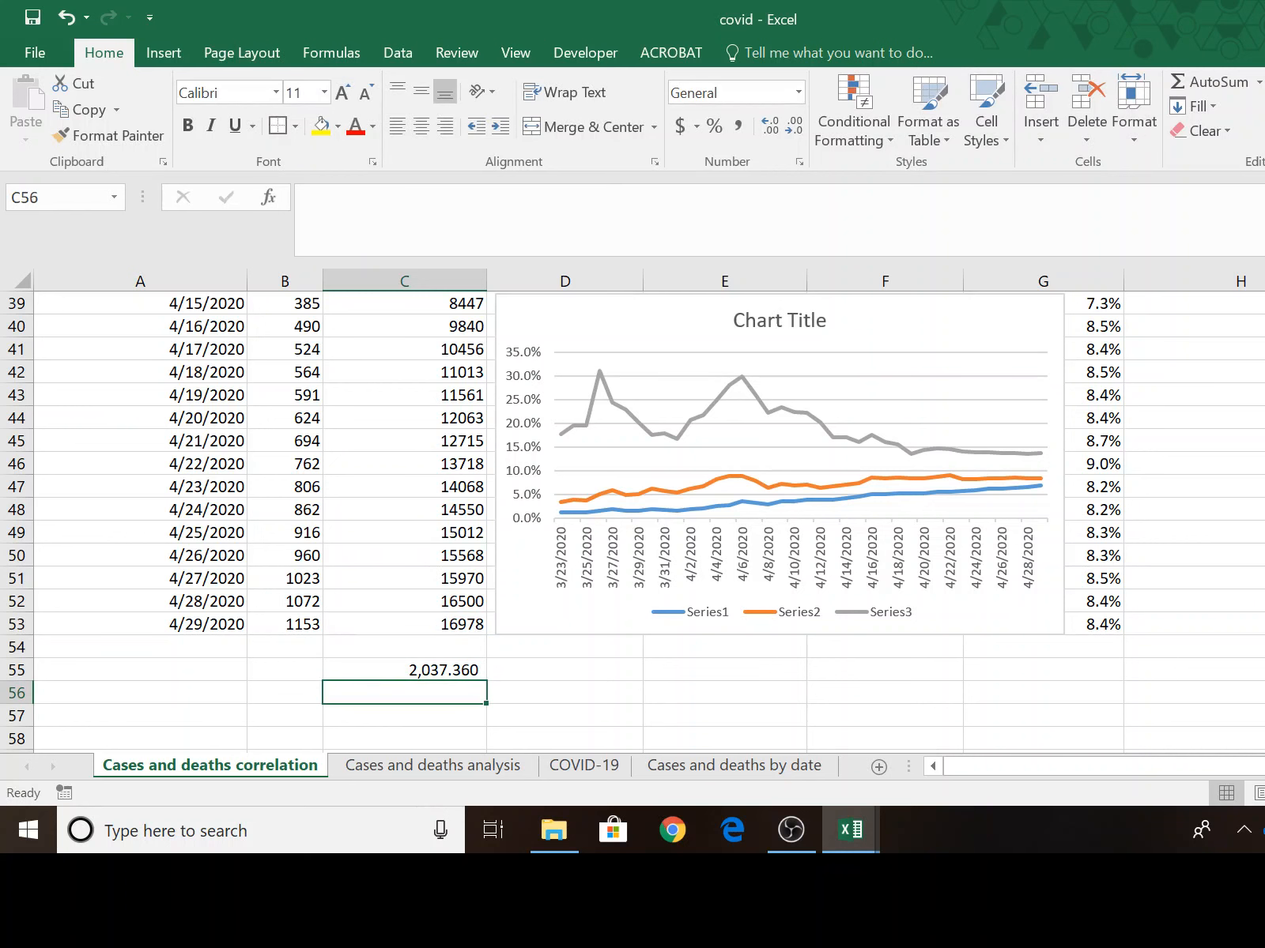
Format the estimate in C55 with a thousands separator and no decimal places.
left_click(405, 670)
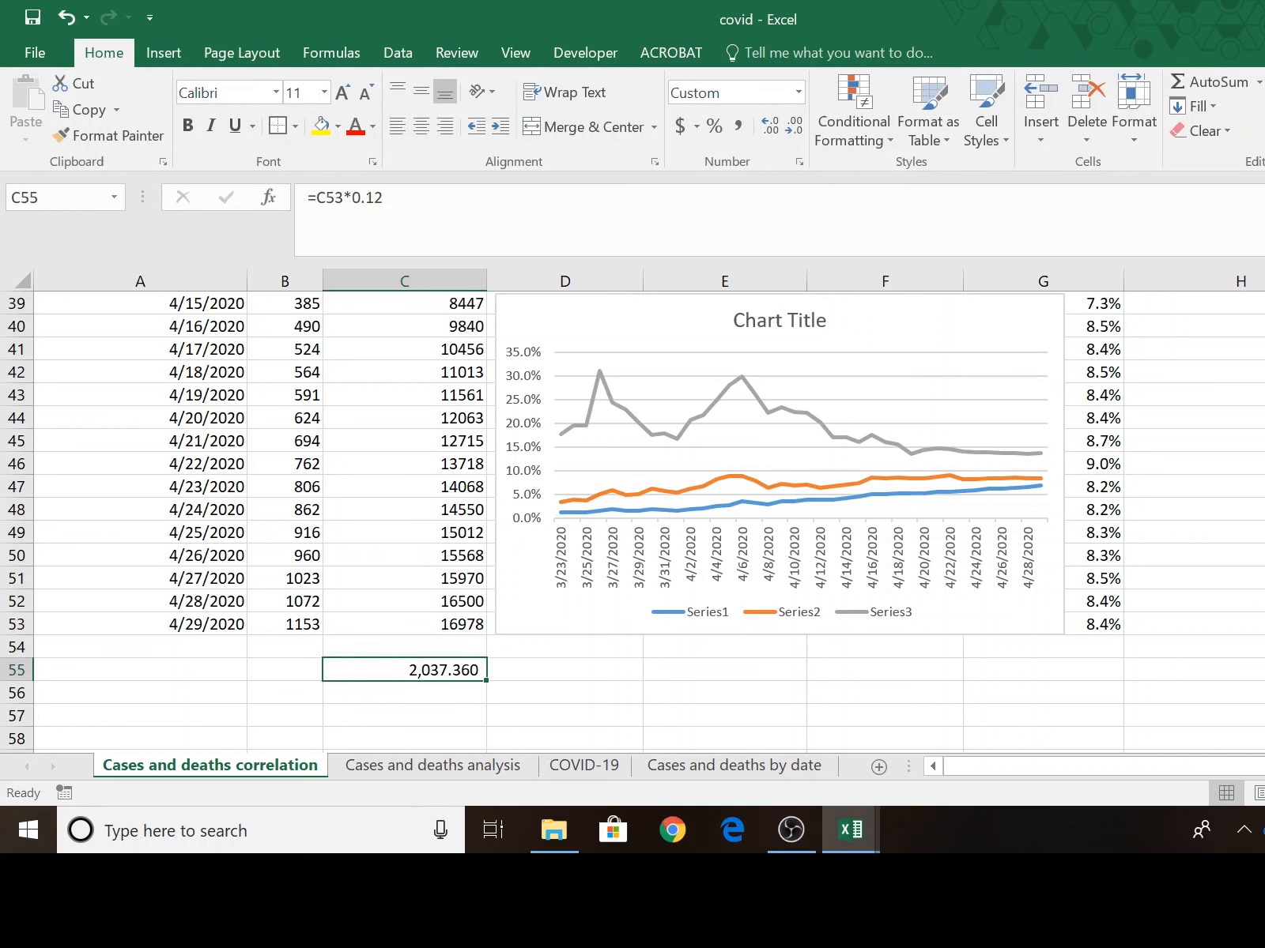
left_click(729, 123)
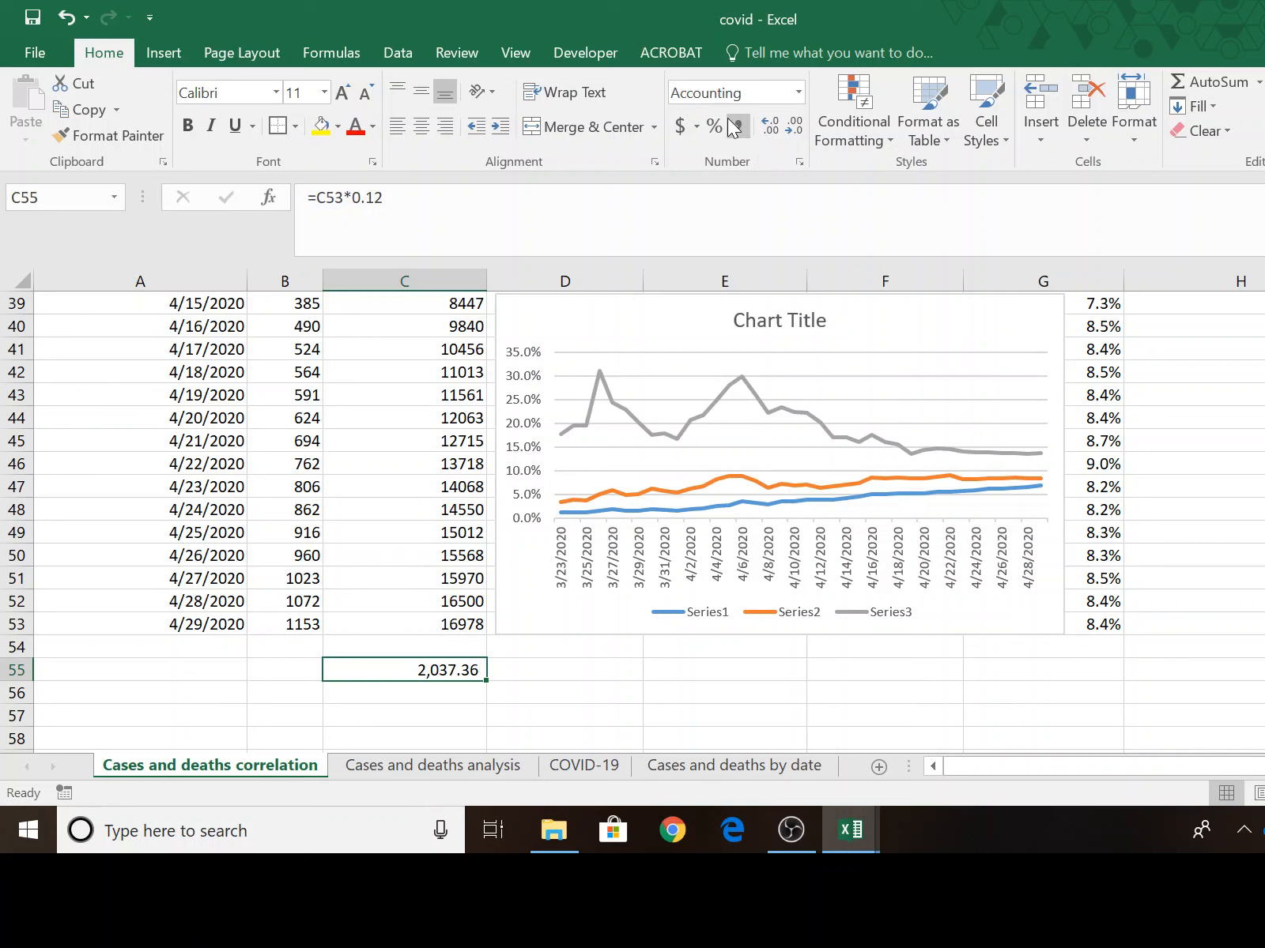
left_click(792, 128)
left_click(792, 128)
Compare the 4/29/2020 deaths in B53 with the estimate in C55, and review the Cases vs Deaths chart on the Cases and deaths analysis sheet.
left_click(313, 625)
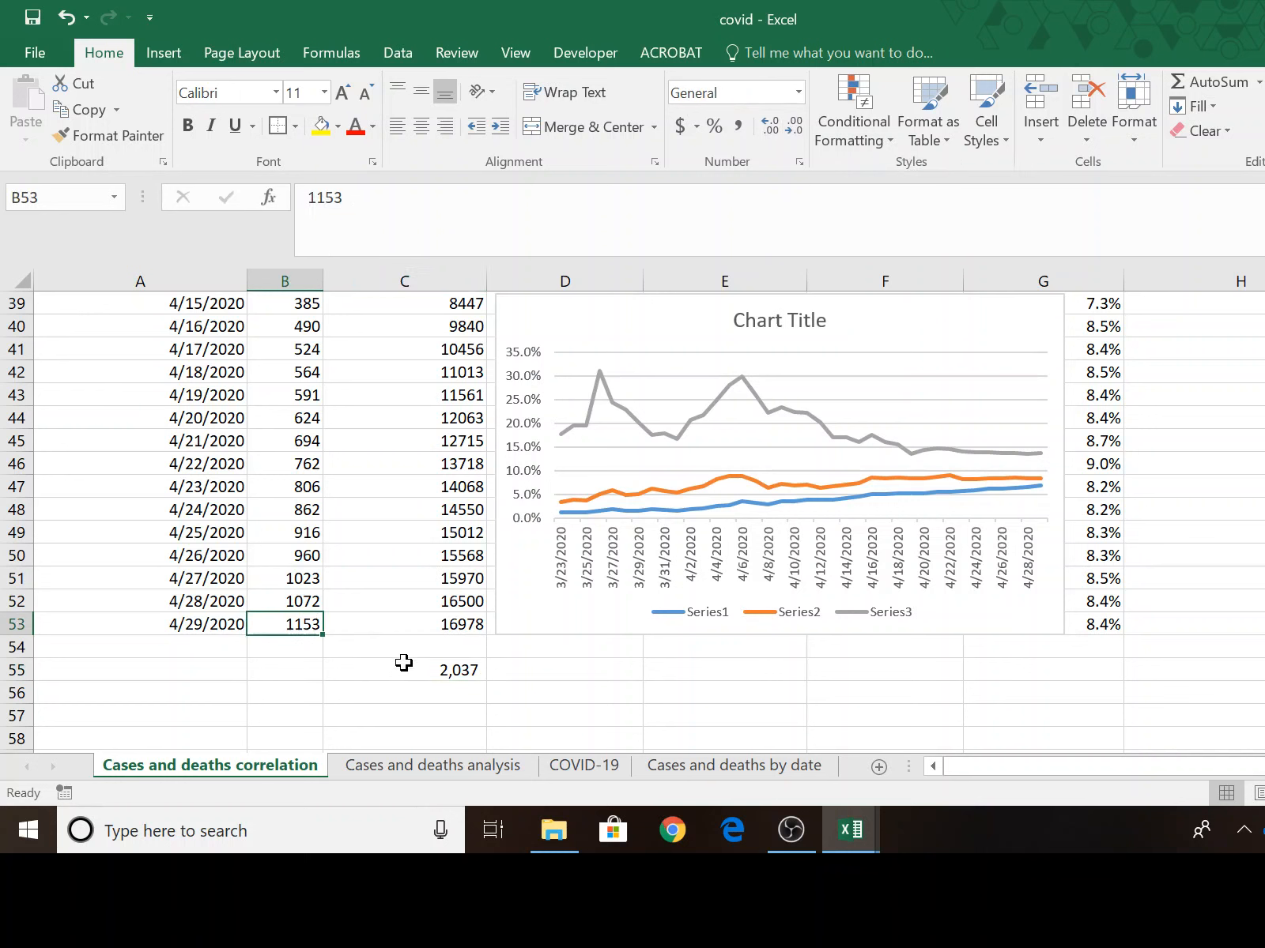
left_click(459, 668)
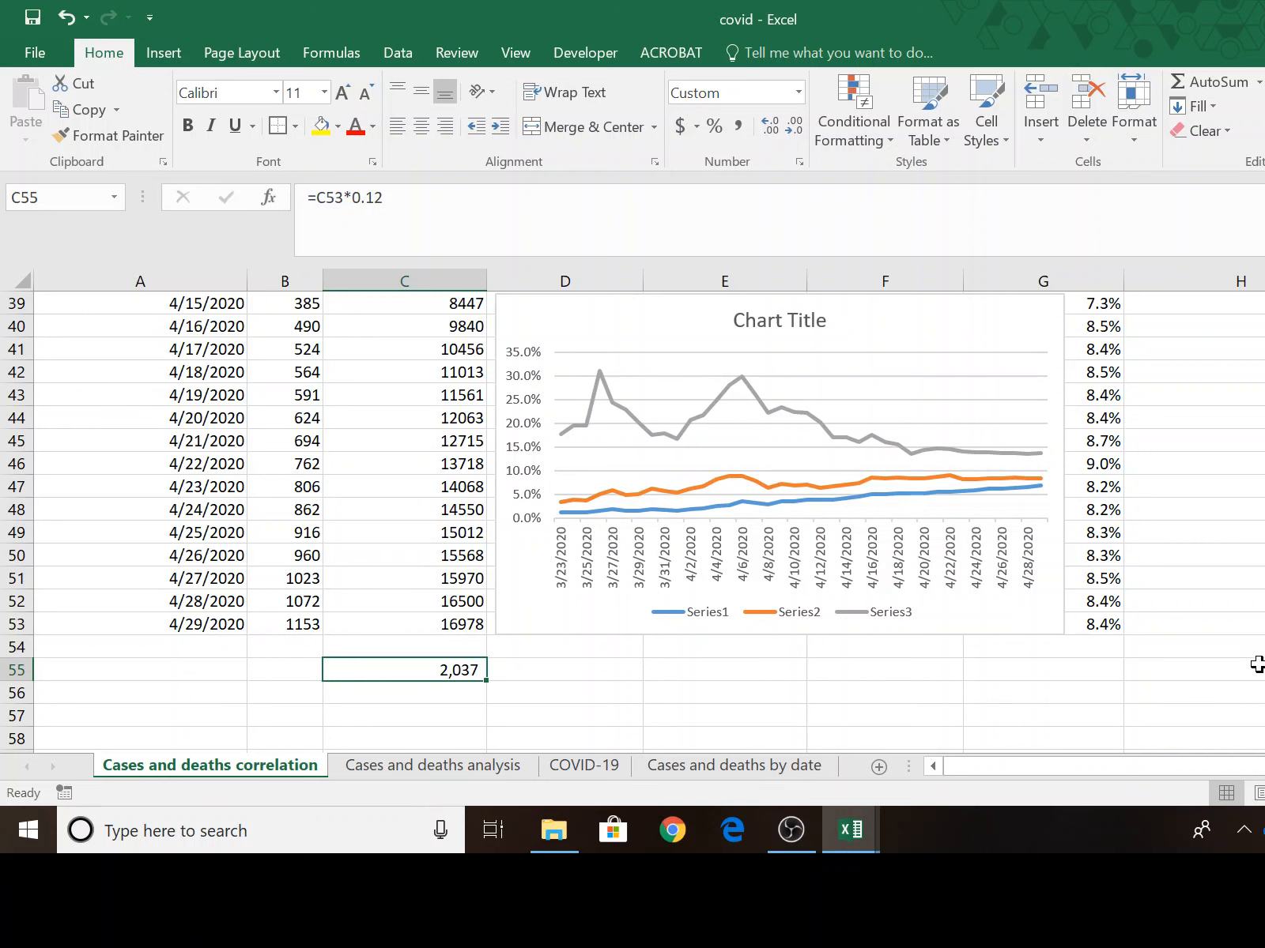
scroll(1260, 664, "up", 4)
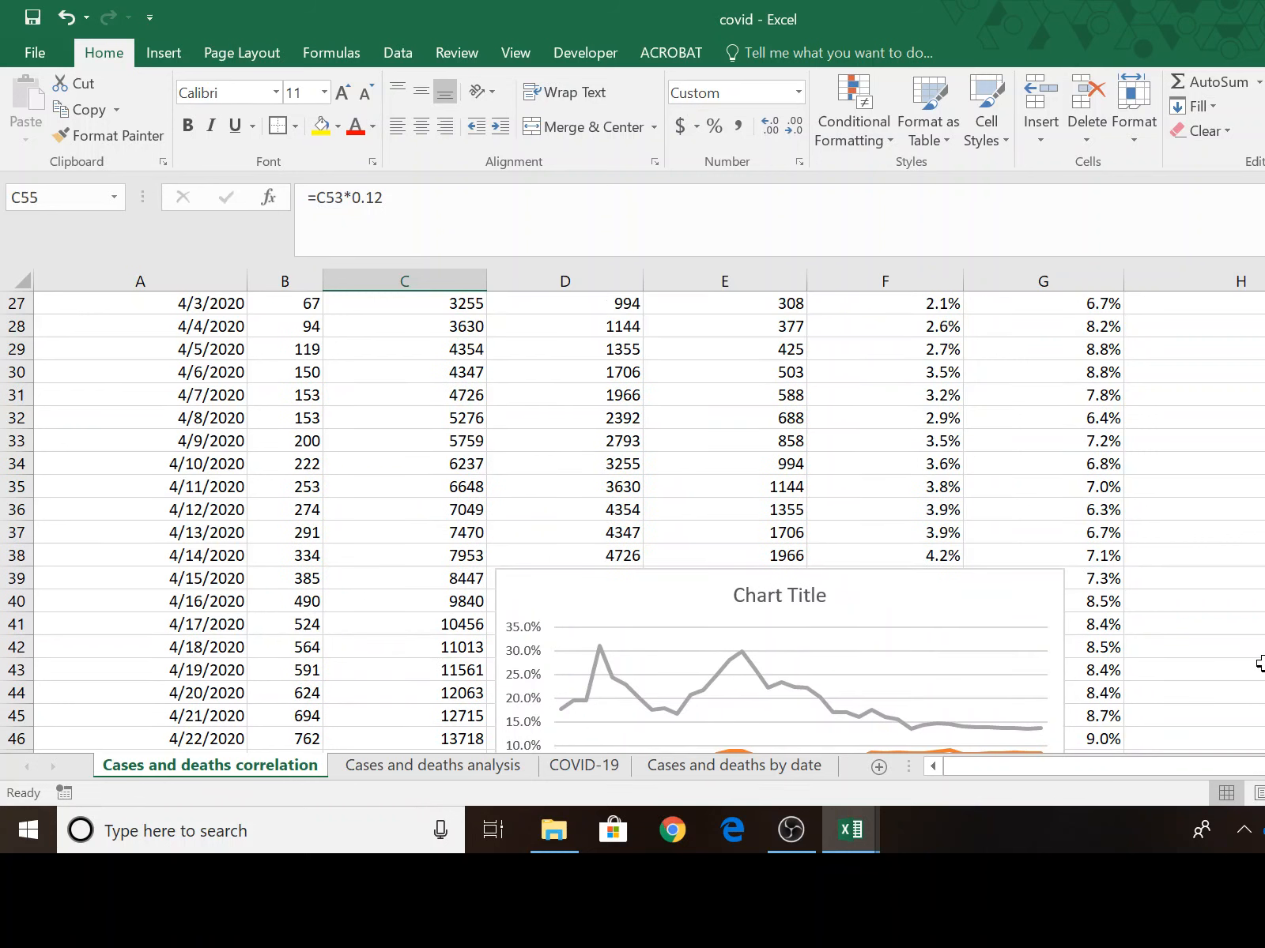
scroll(1260, 664, "down", 4)
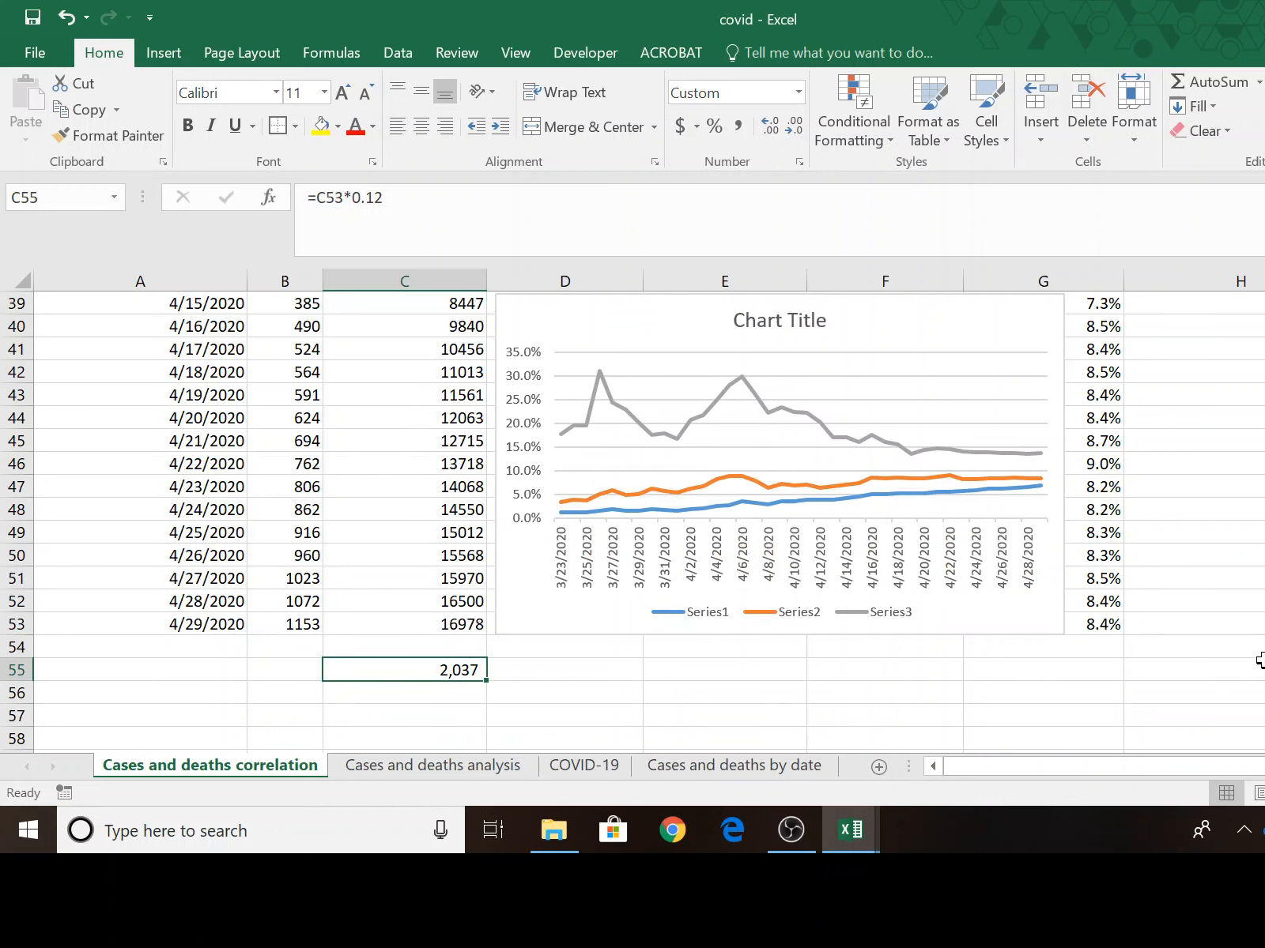
scroll(1260, 664, "up", 5)
scroll(1261, 664, "down", 4)
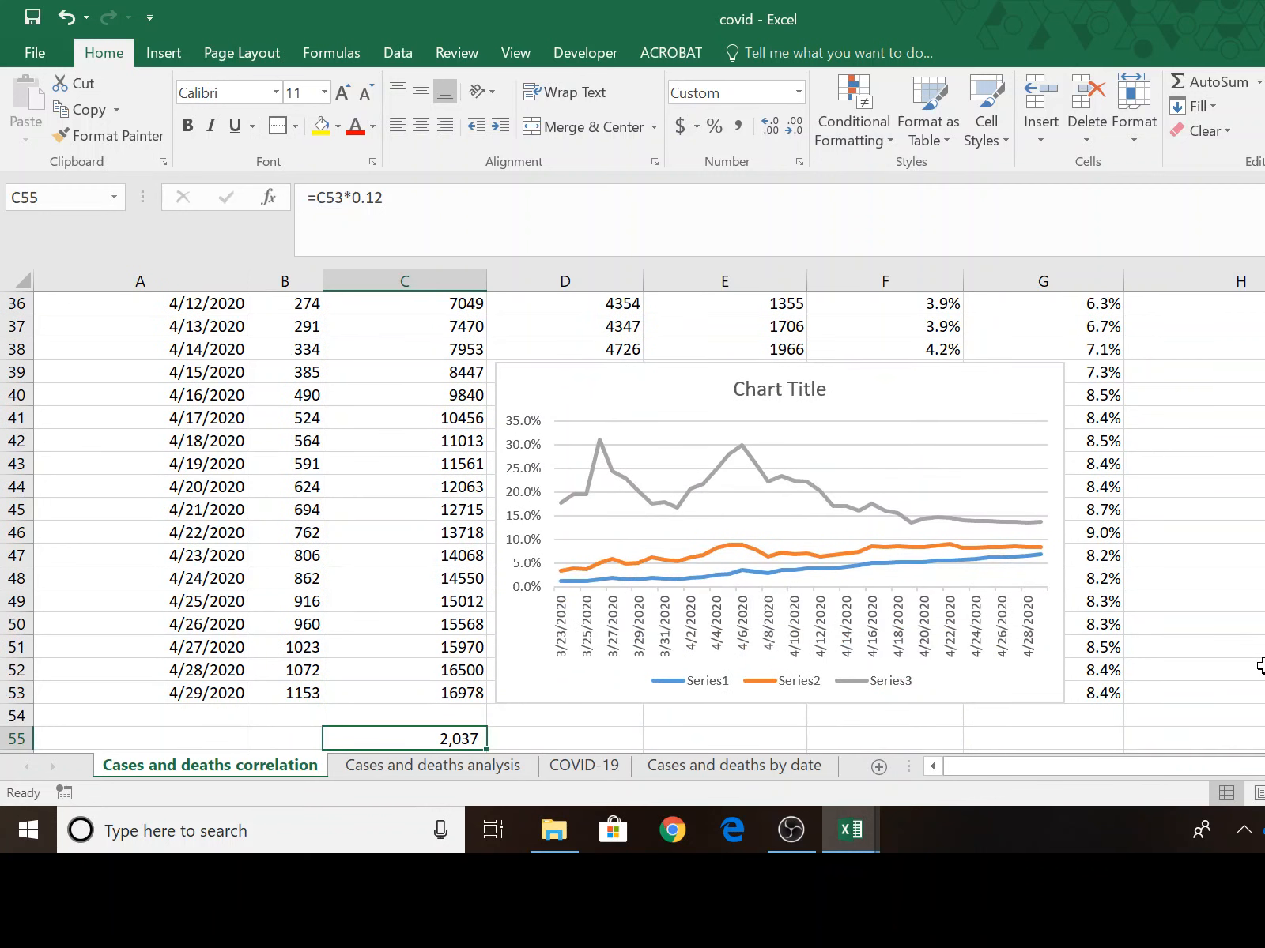
left_click(433, 765)
scroll(1081, 726, "up", 6)
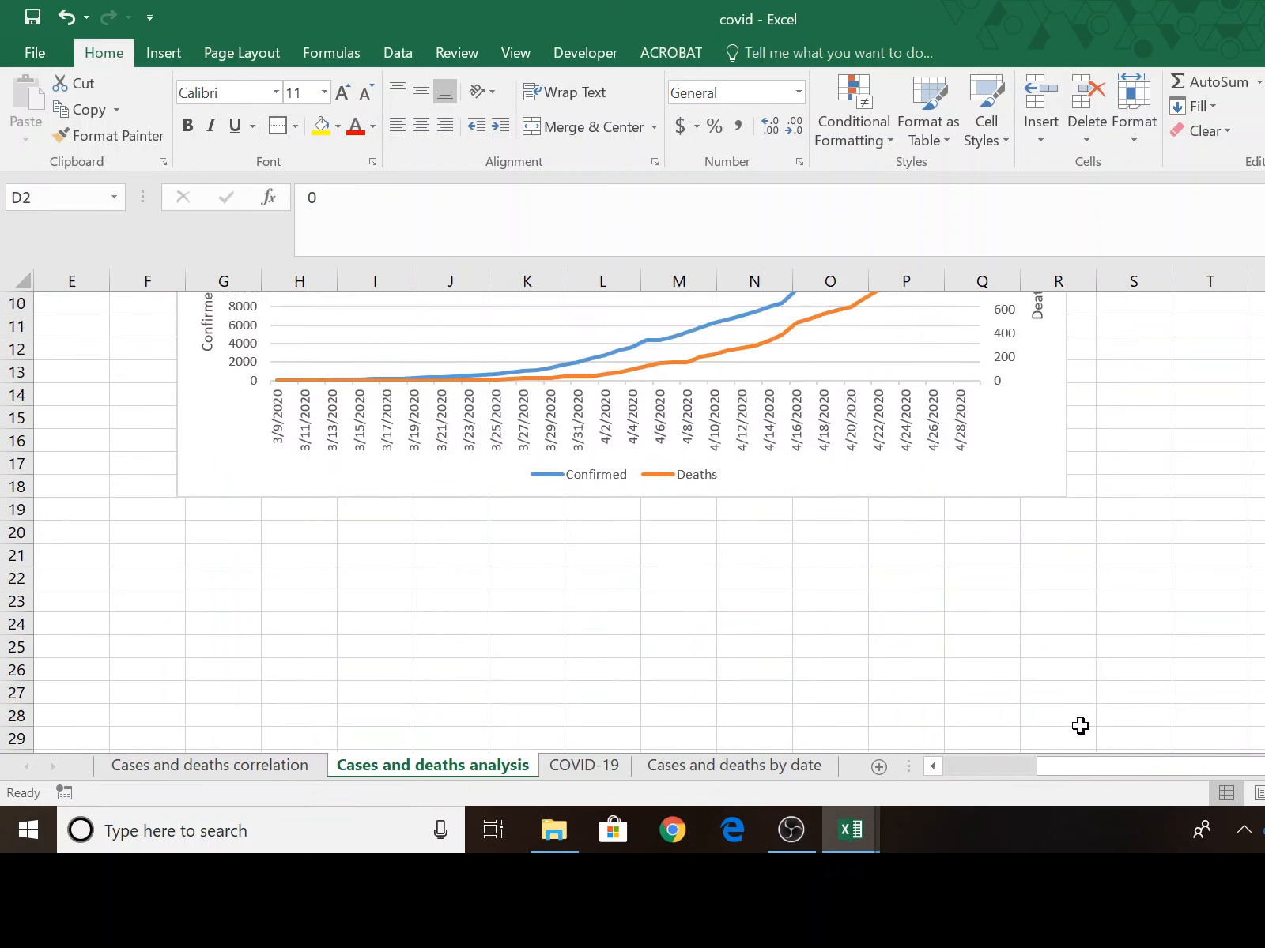
scroll(1081, 726, "up", 3)
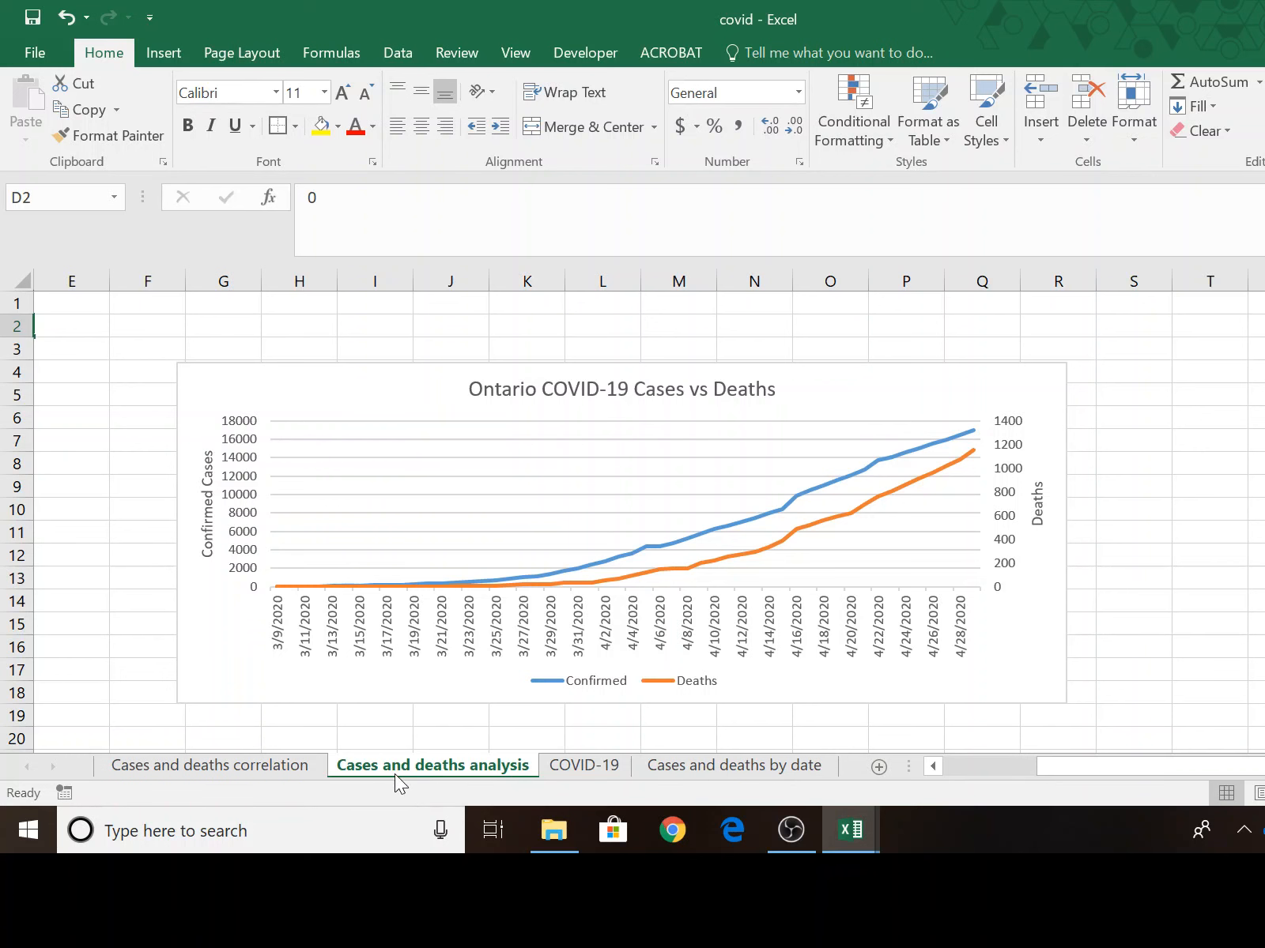
Review the charts on Cases and deaths by date, the filtered Ontario data on COVID-19, and the Cases vs Deaths chart on Cases and deaths analysis.
left_click(715, 768)
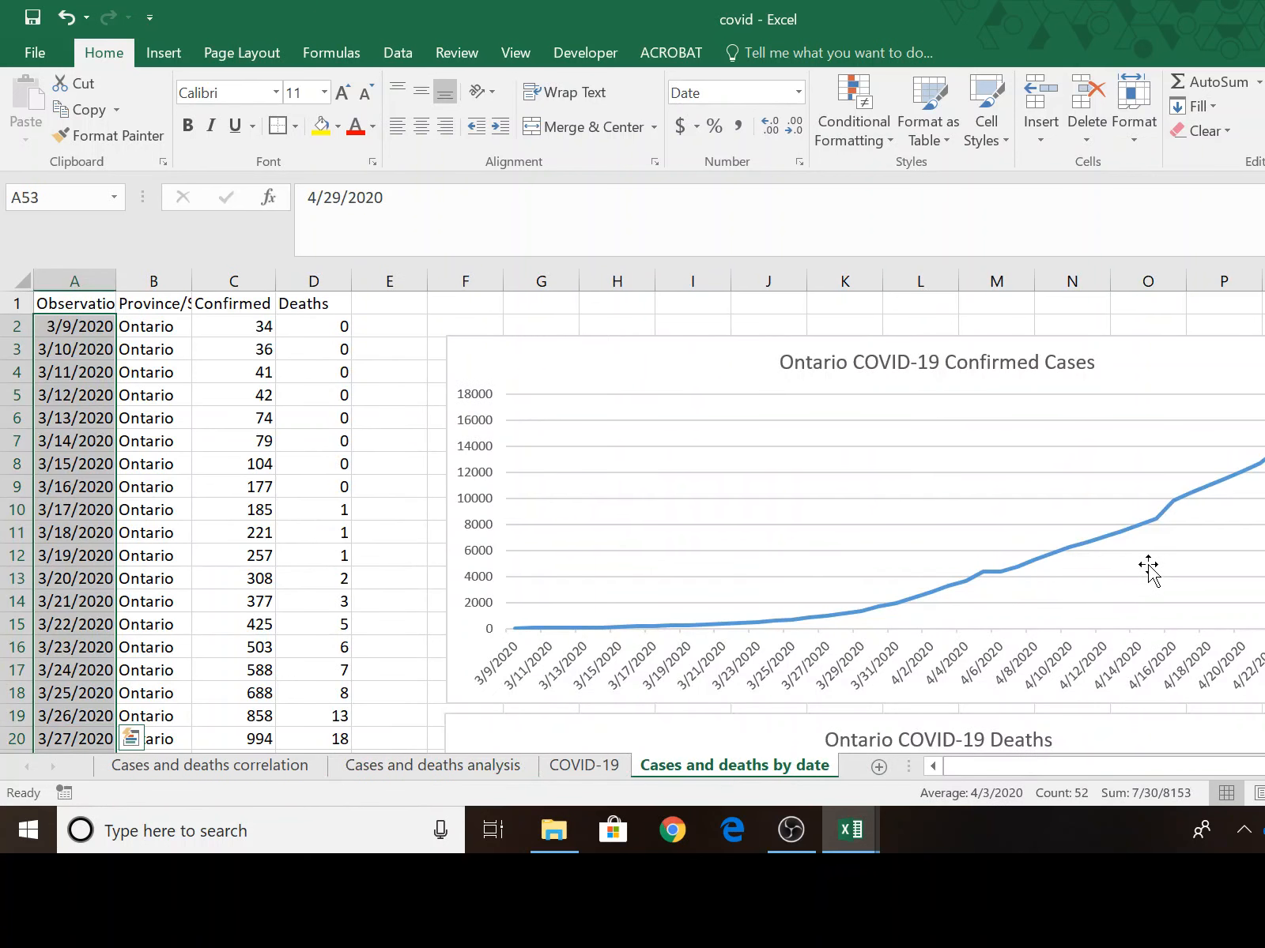
scroll(1146, 569, "down", 4)
scroll(1143, 579, "down", 2)
scroll(1143, 579, "up", 5)
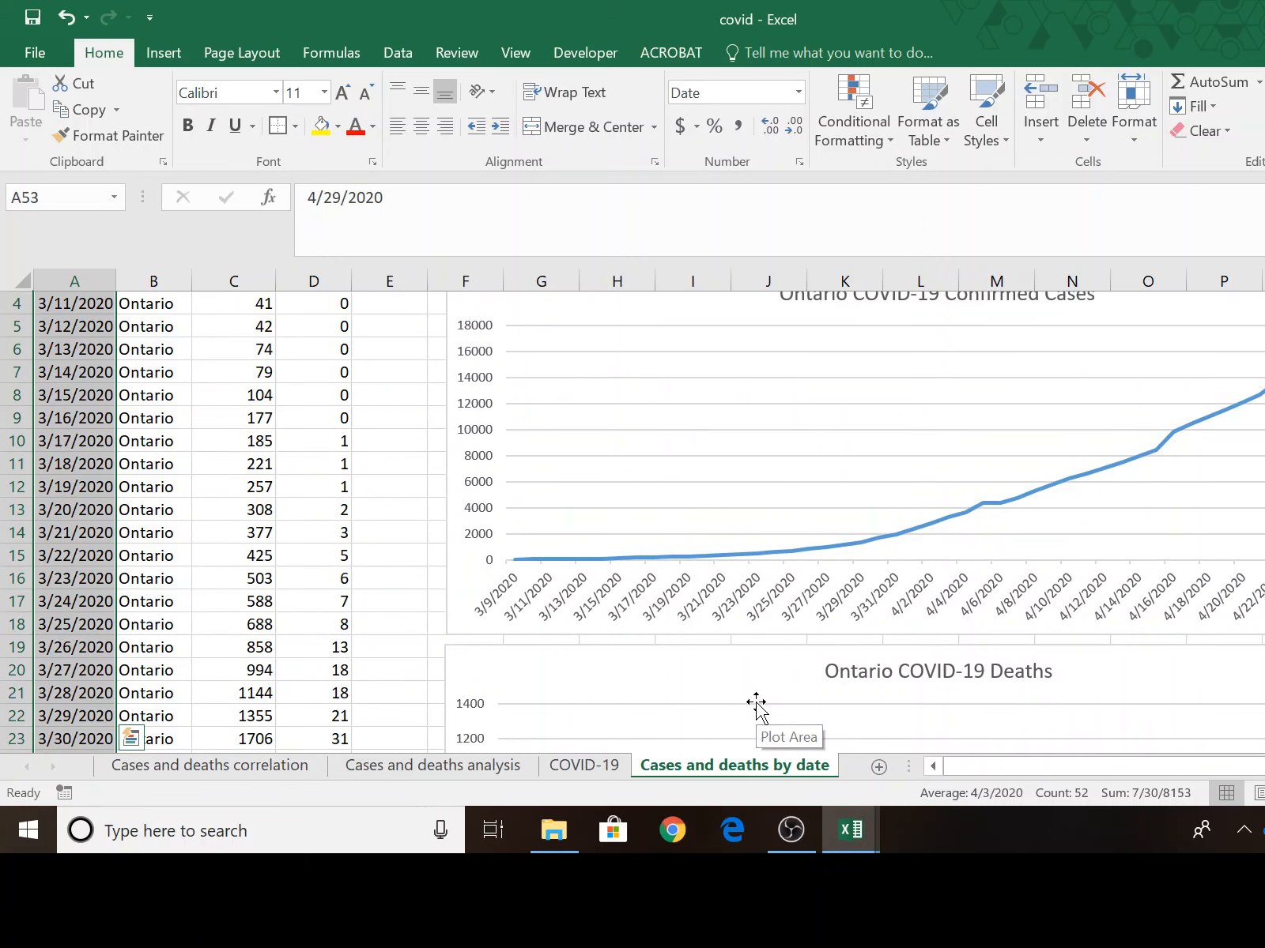
left_click(494, 766)
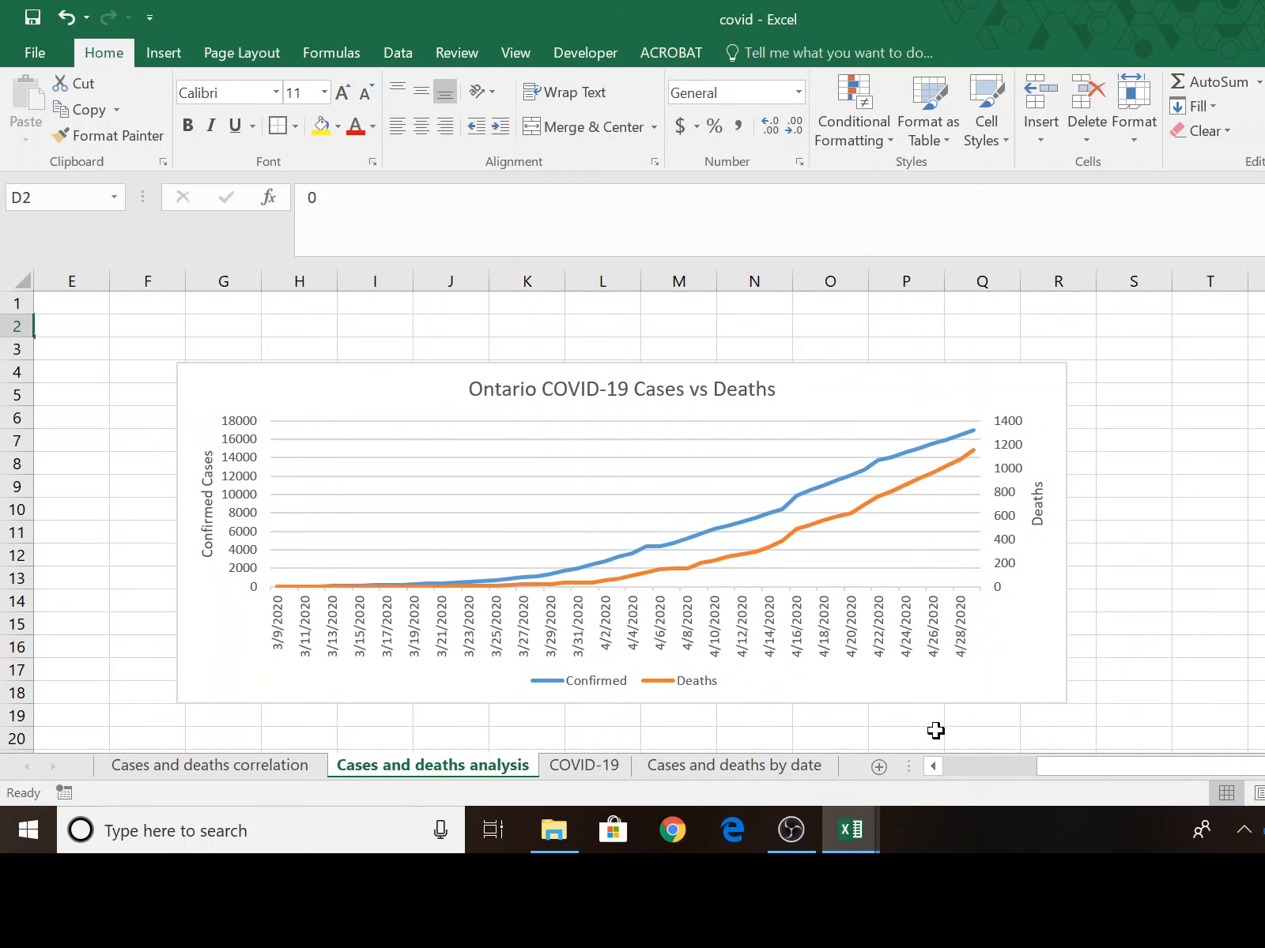
left_click(610, 765)
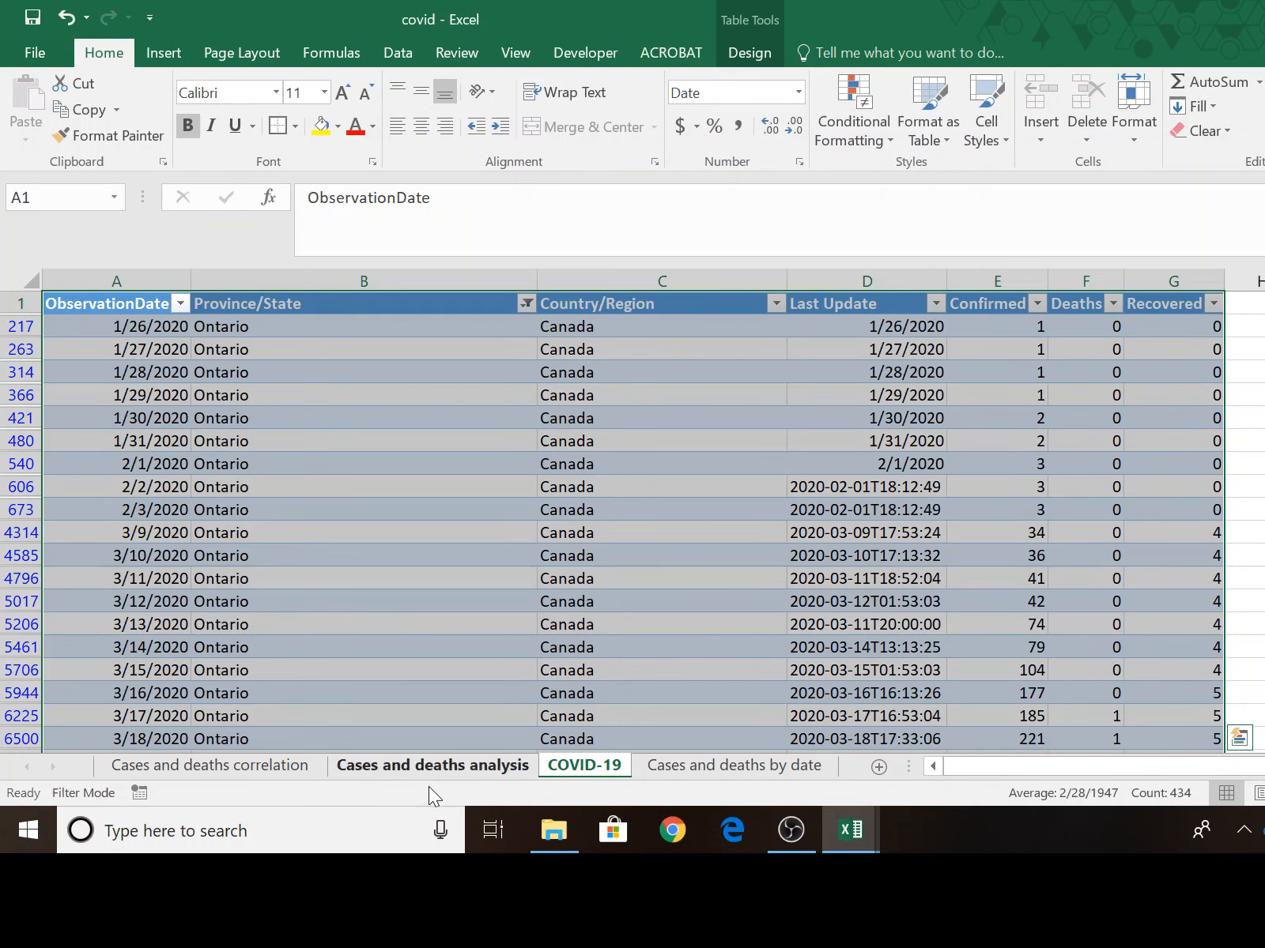
left_click(438, 768)
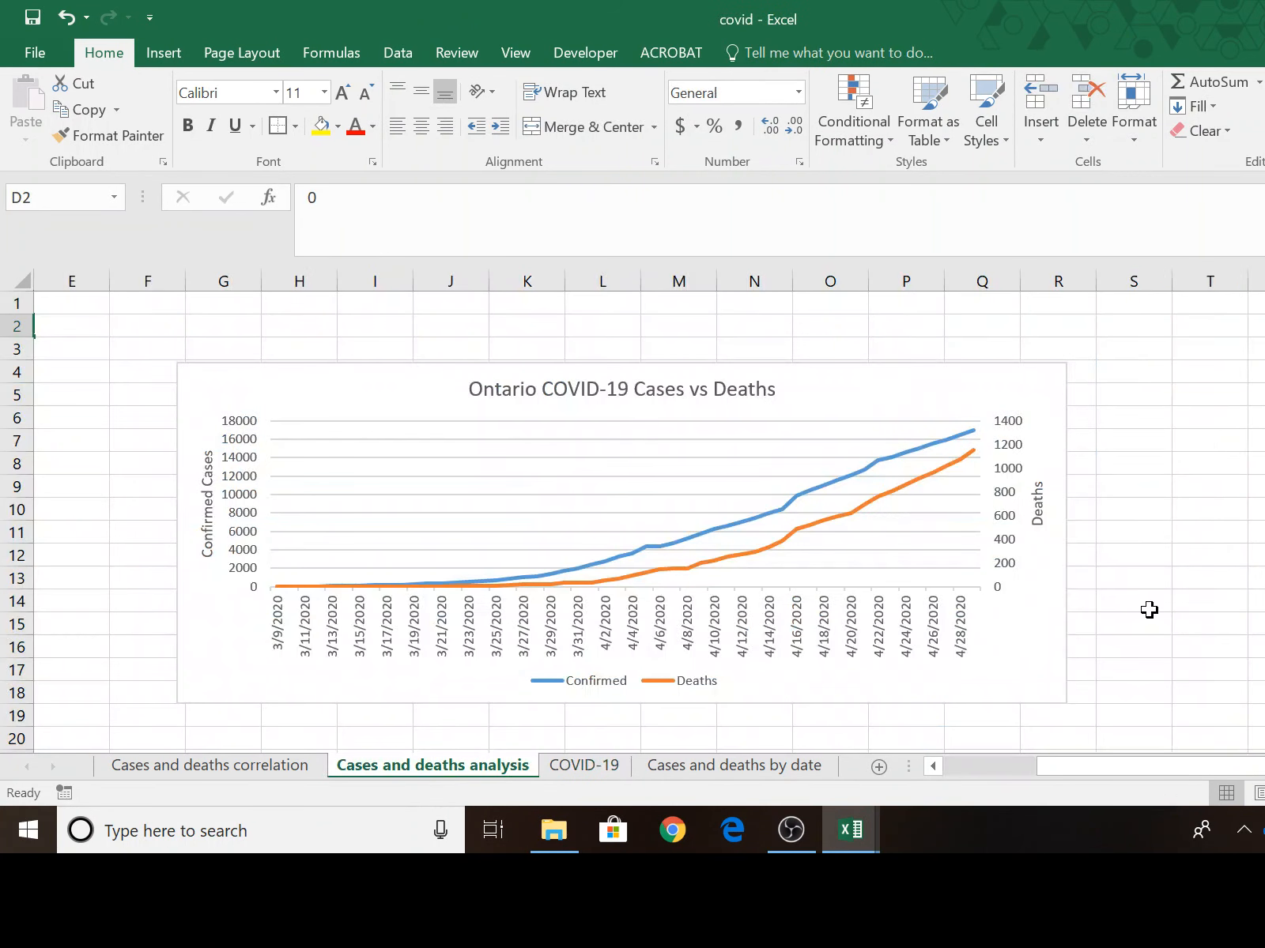
scroll(1149, 609, "down", 3)
scroll(1142, 607, "up", 3)
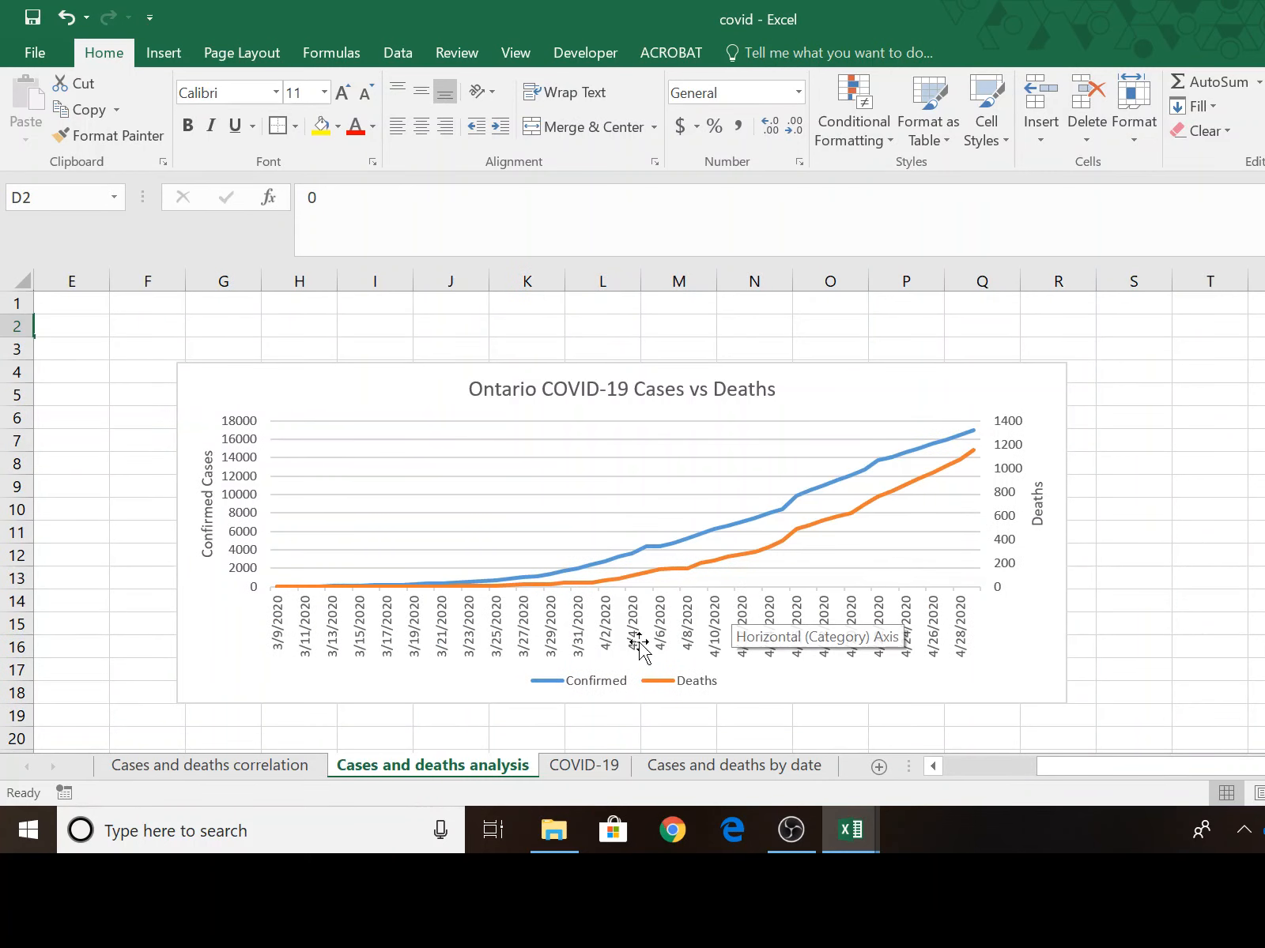
Examine the lagged Cases vs Deaths chart and the Correlation With Number of Deaths table on the Cases and deaths correlation sheet.
left_click(235, 768)
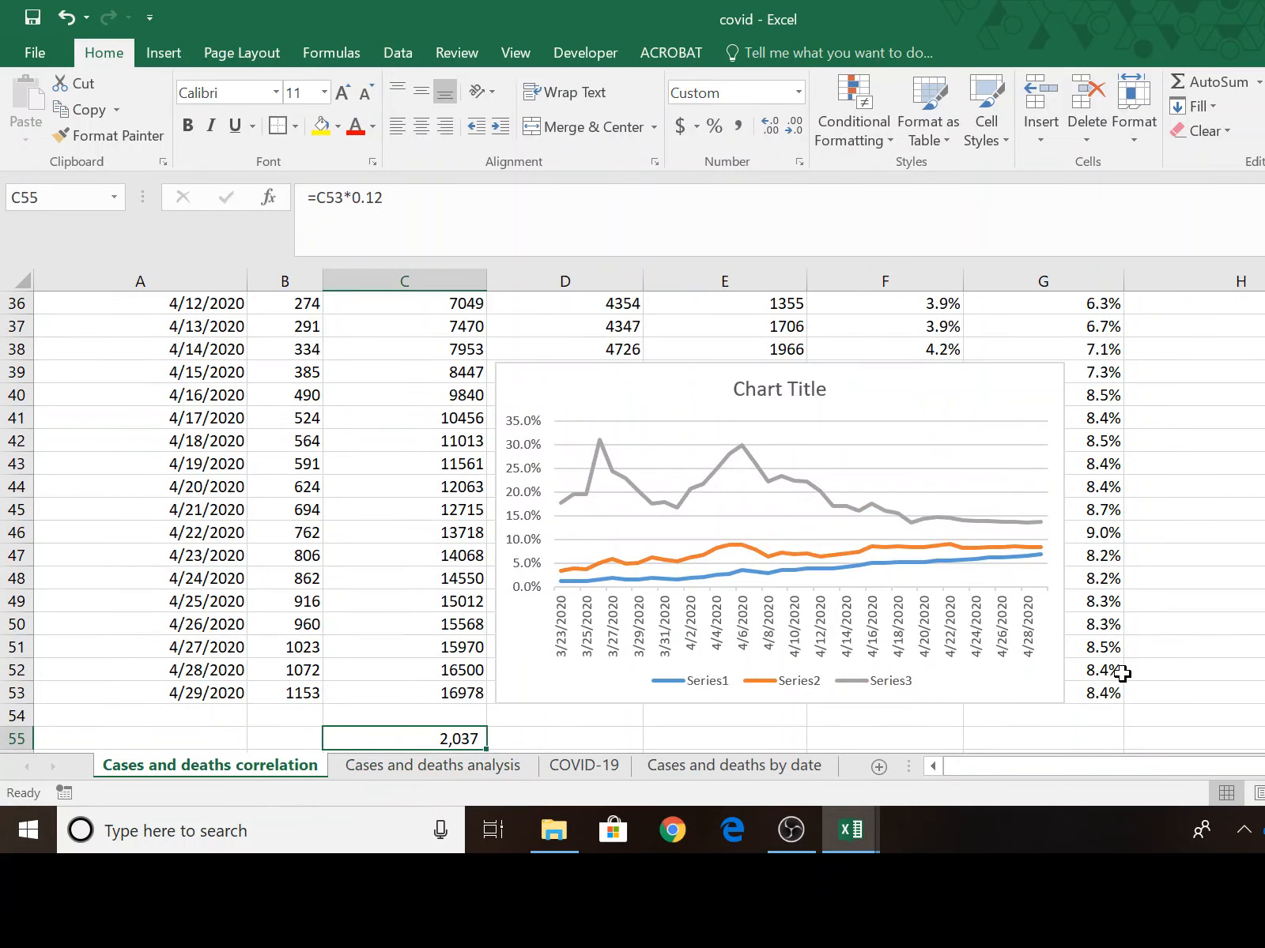
scroll(1121, 672, "down", 6)
scroll(1107, 678, "down", 4)
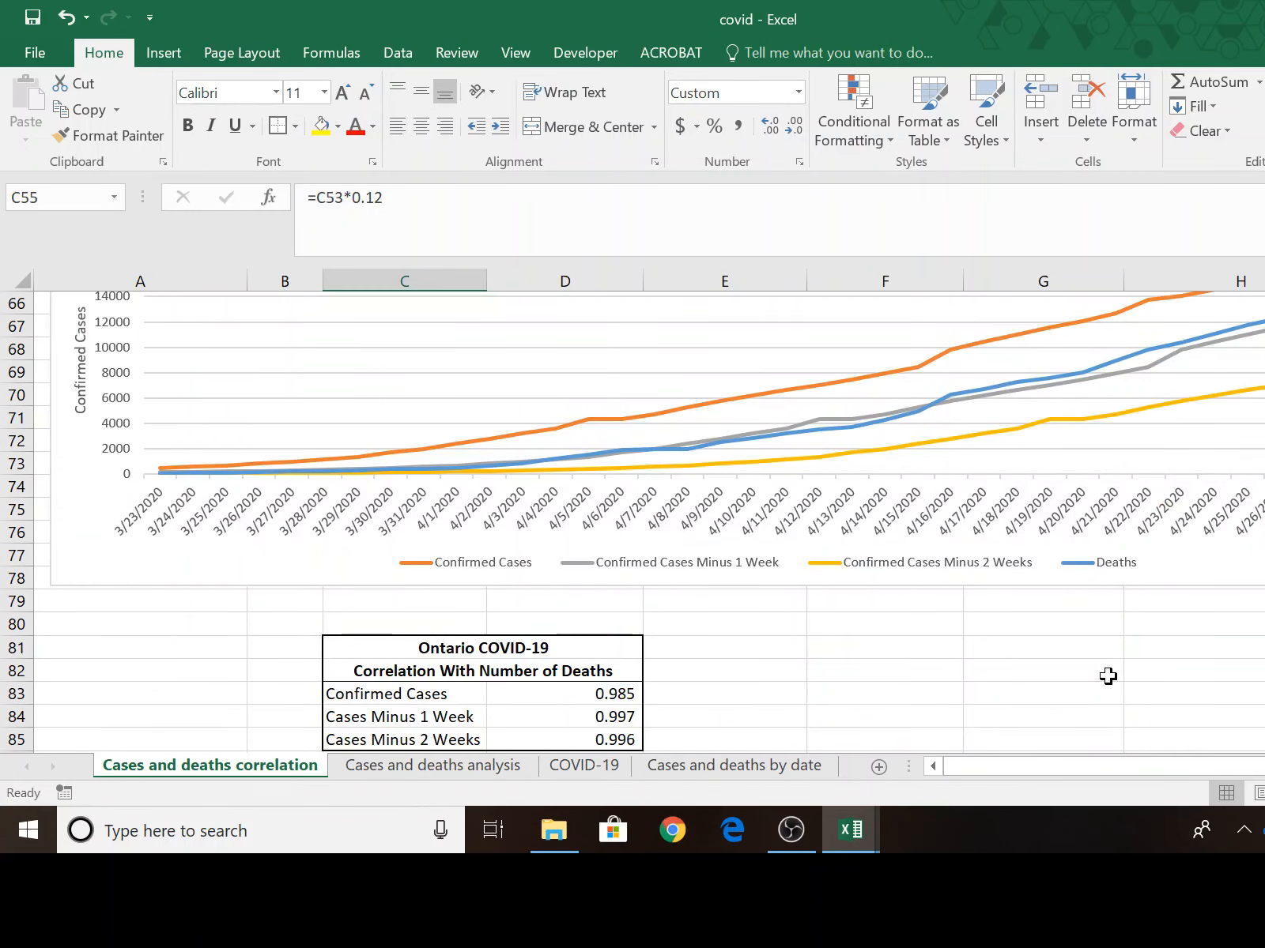
scroll(1107, 676, "up", 4)
scroll(1168, 632, "down", 4)
scroll(525, 688, "down", 2)
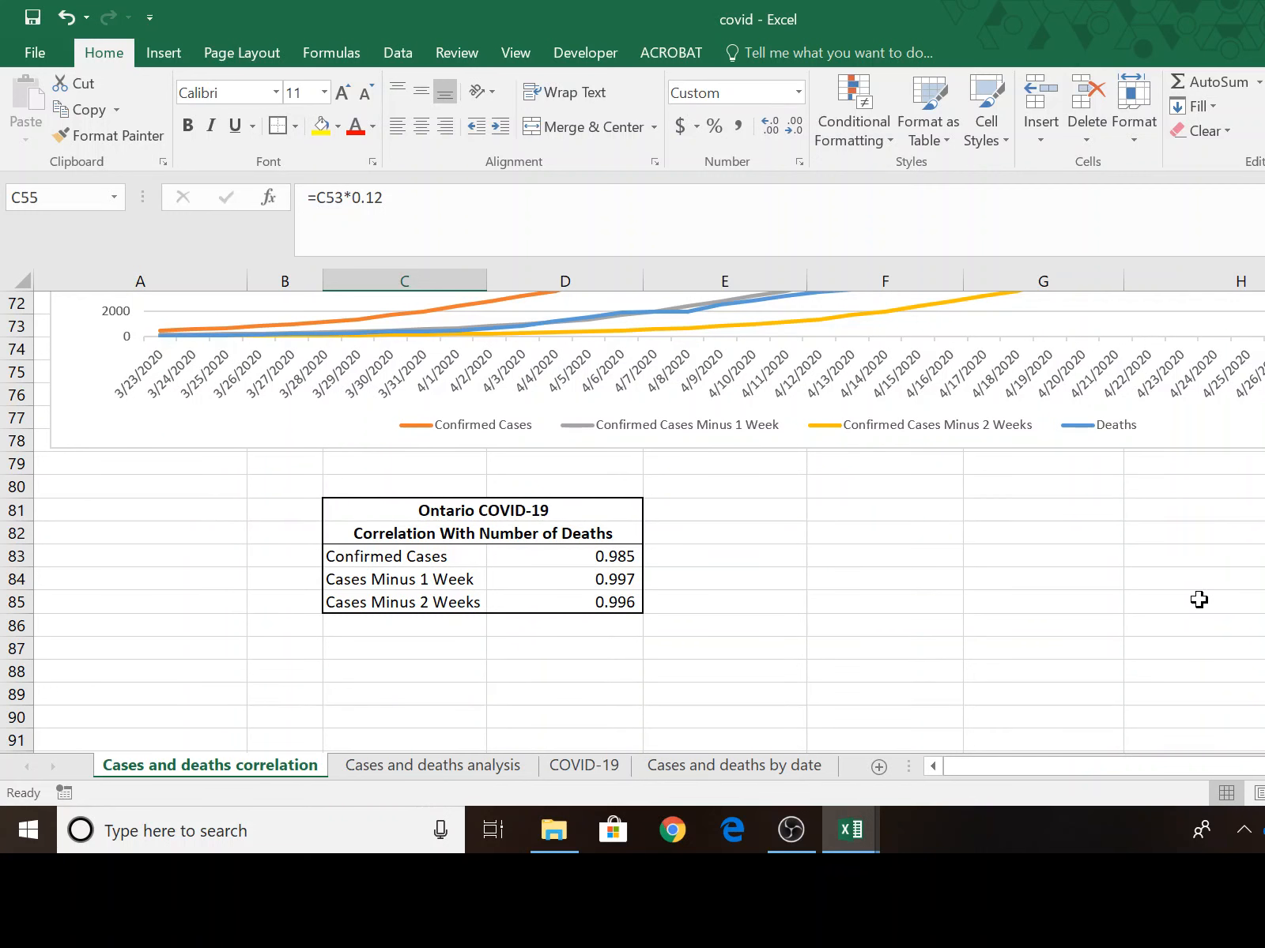
Review the death rate chart alongside the daily data rows and the future deaths estimate in C55.
scroll(1200, 602, "up", 5)
scroll(1200, 603, "up", 8)
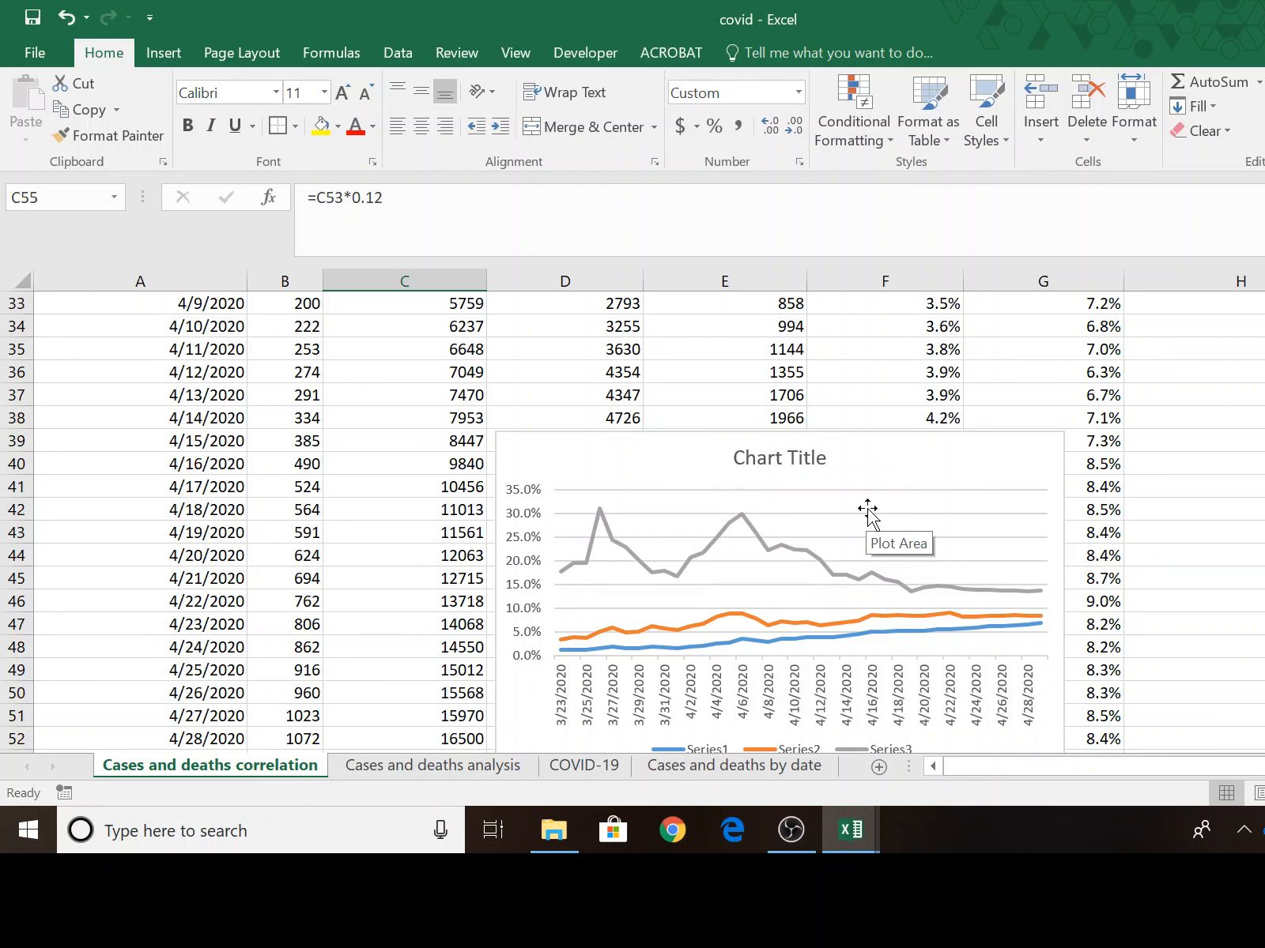
scroll(867, 514, "down", 4)
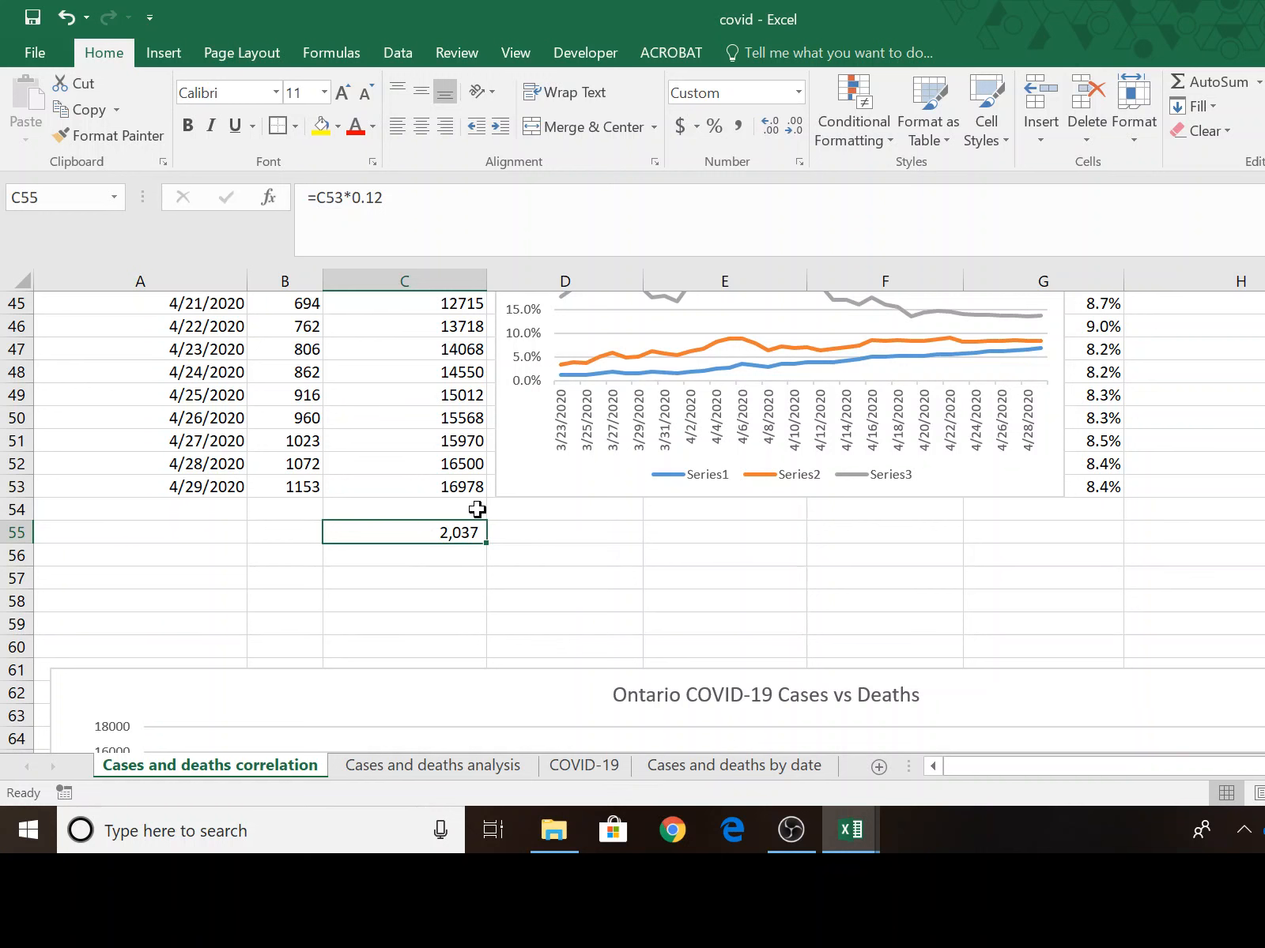
scroll(1150, 597, "up", 5)
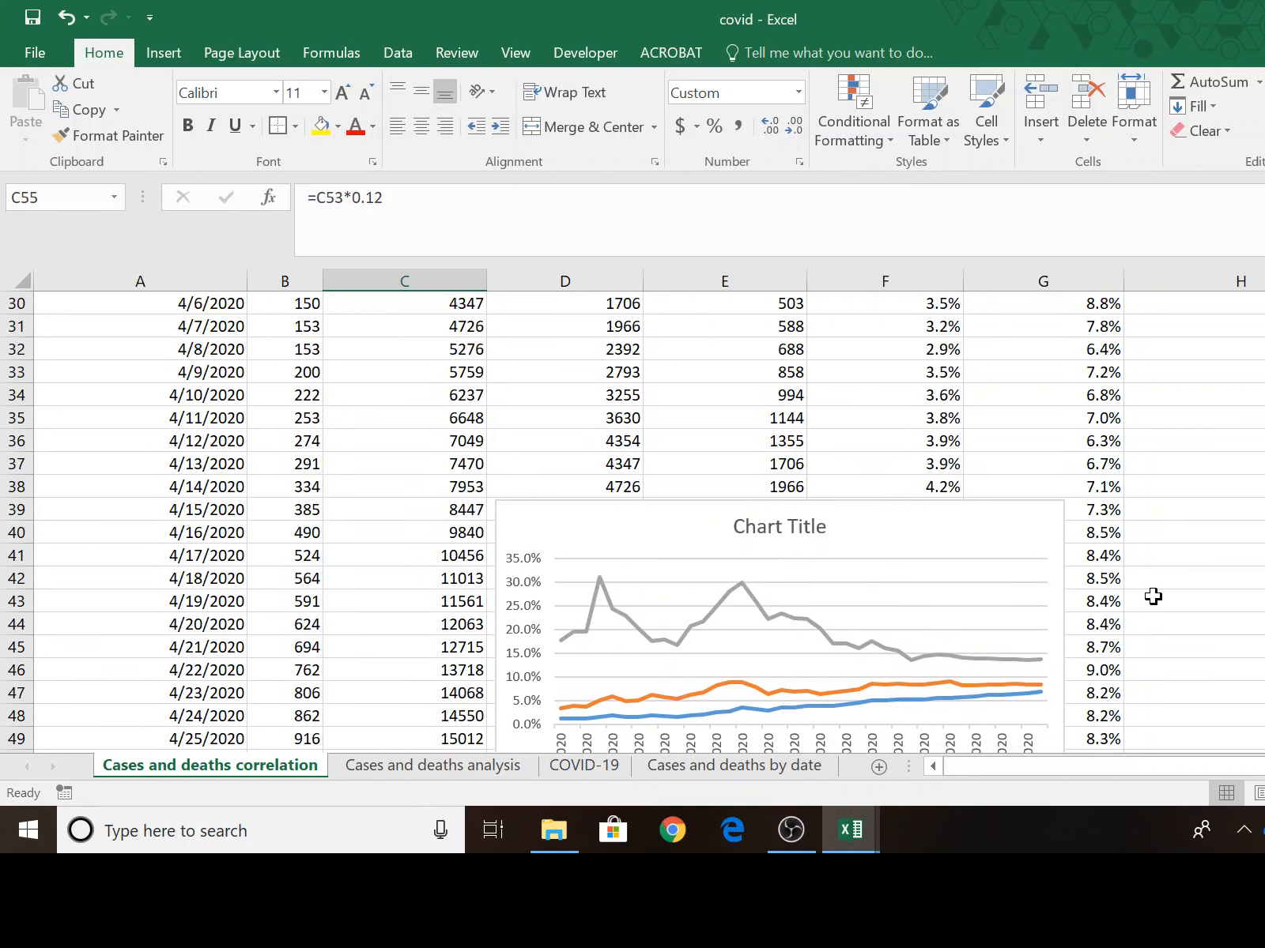
scroll(1152, 597, "down", 4)
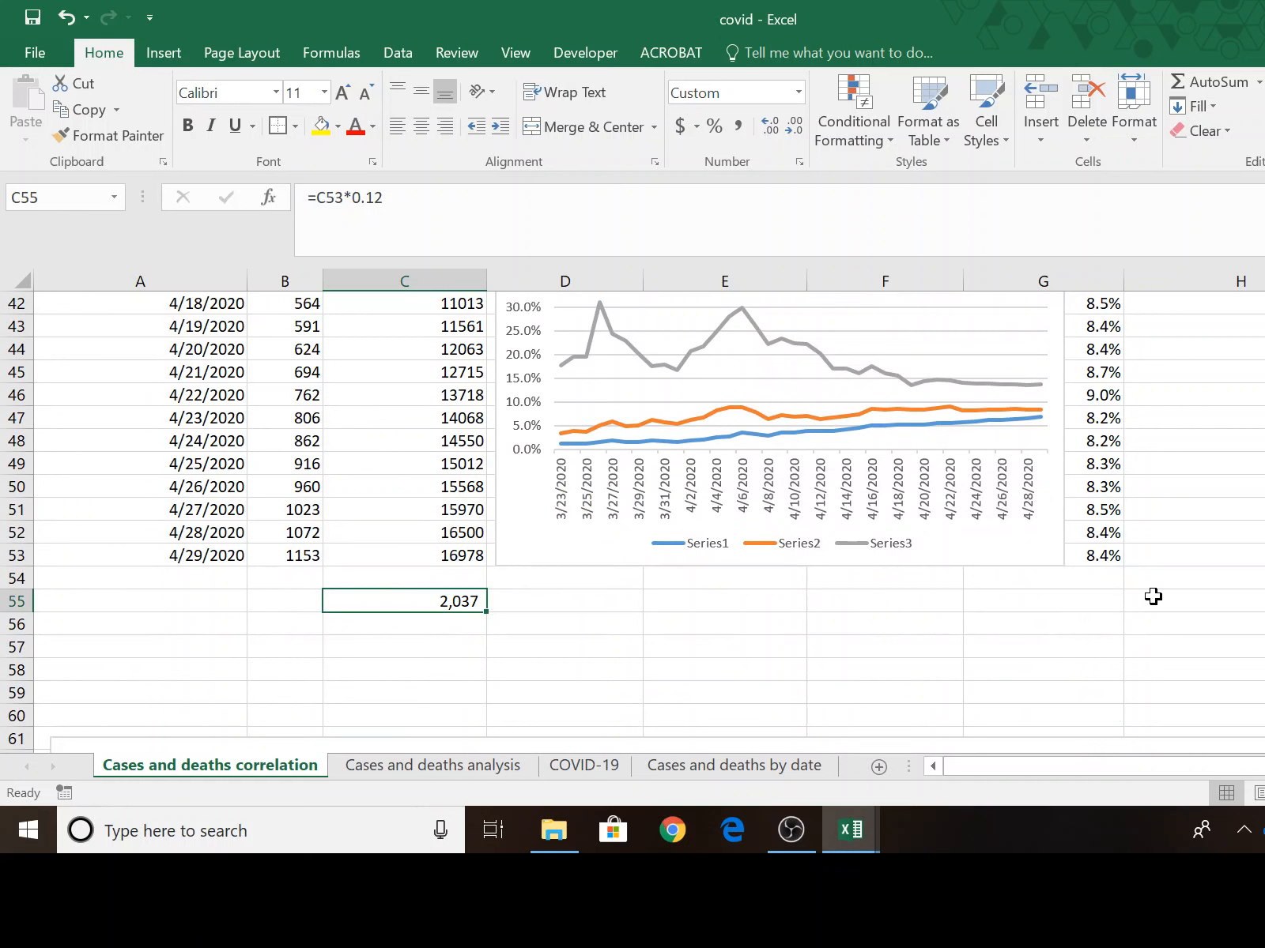